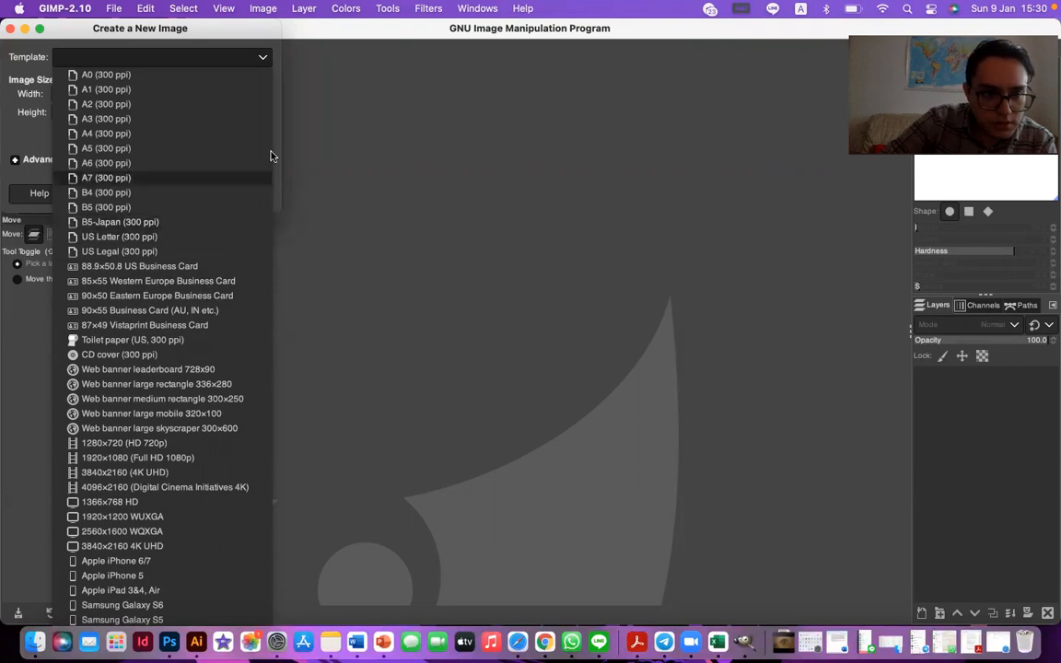
Create a new image from the A5 (300 ppi) template and bucket-fill its black background with white
click(180, 158)
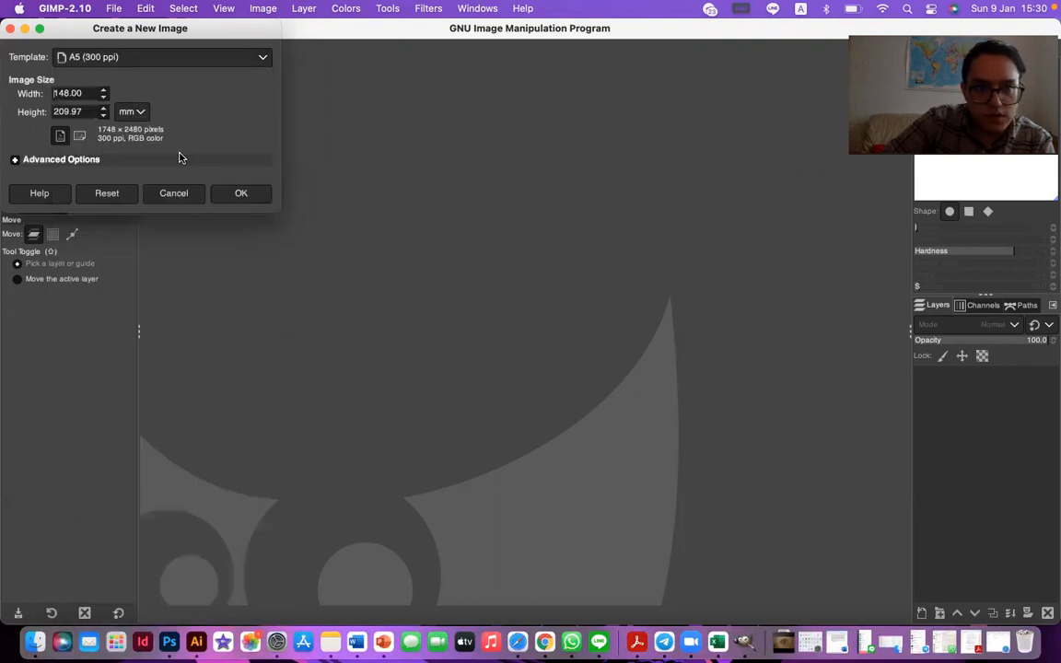
click(241, 194)
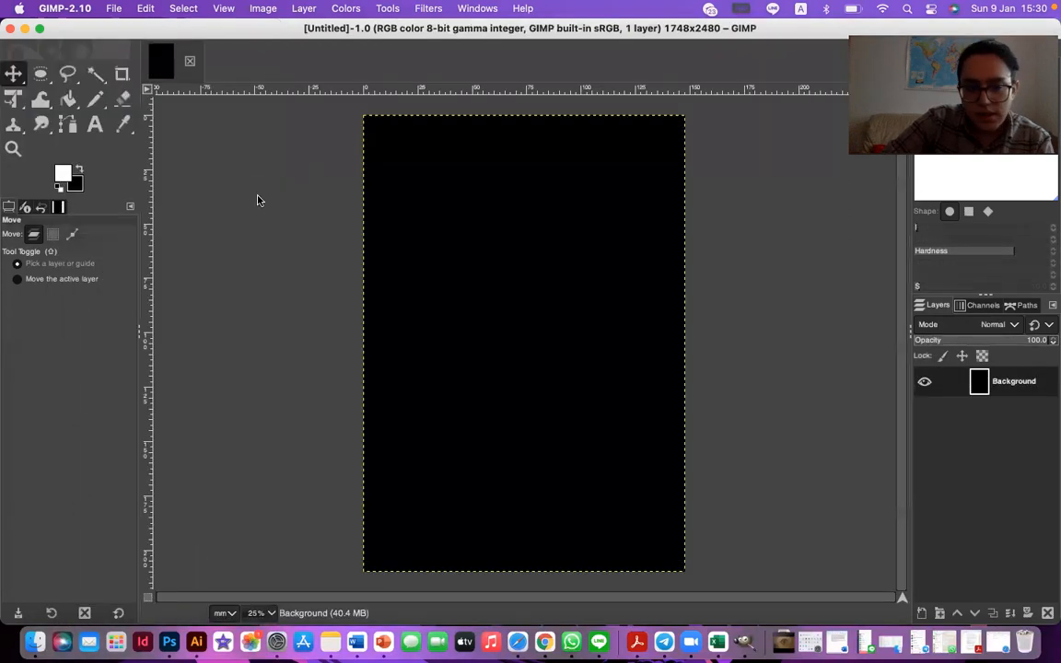
click(66, 180)
click(254, 248)
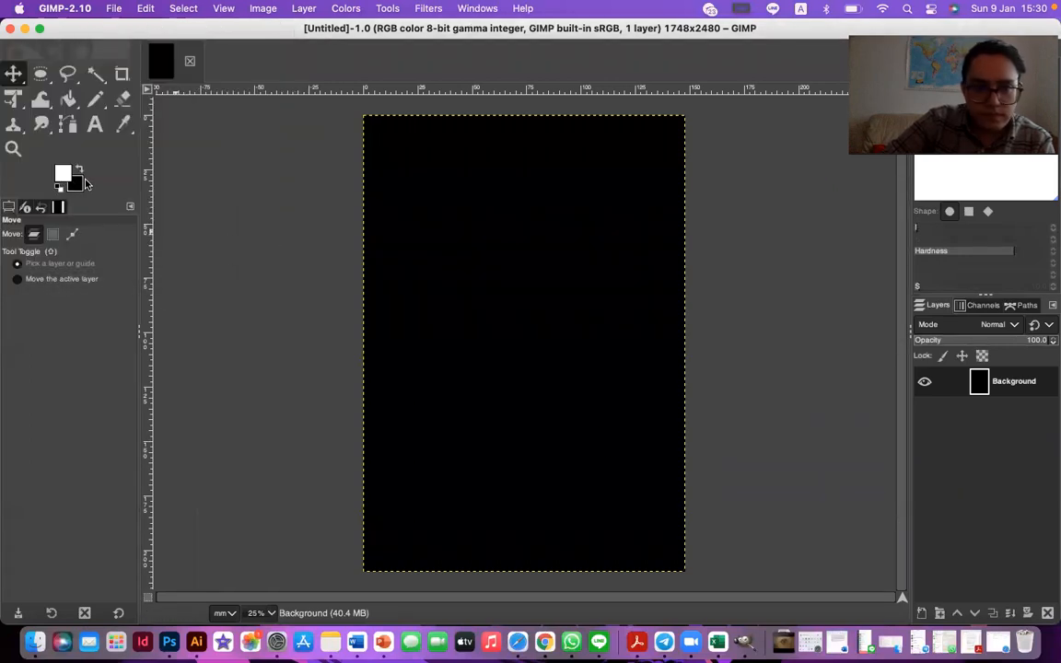
click(67, 100)
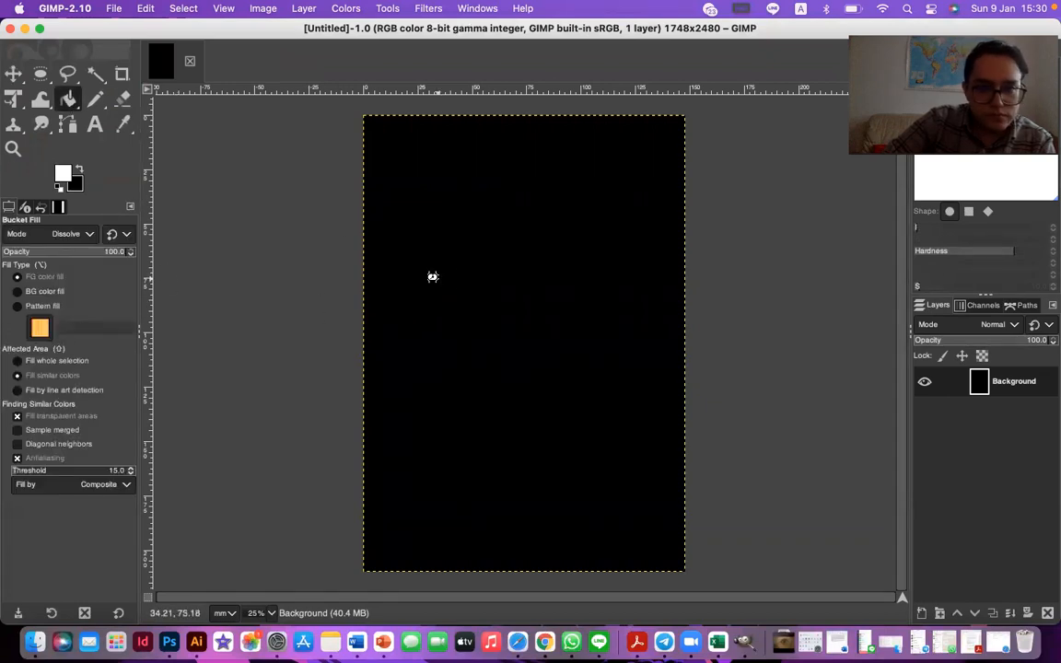
click(428, 281)
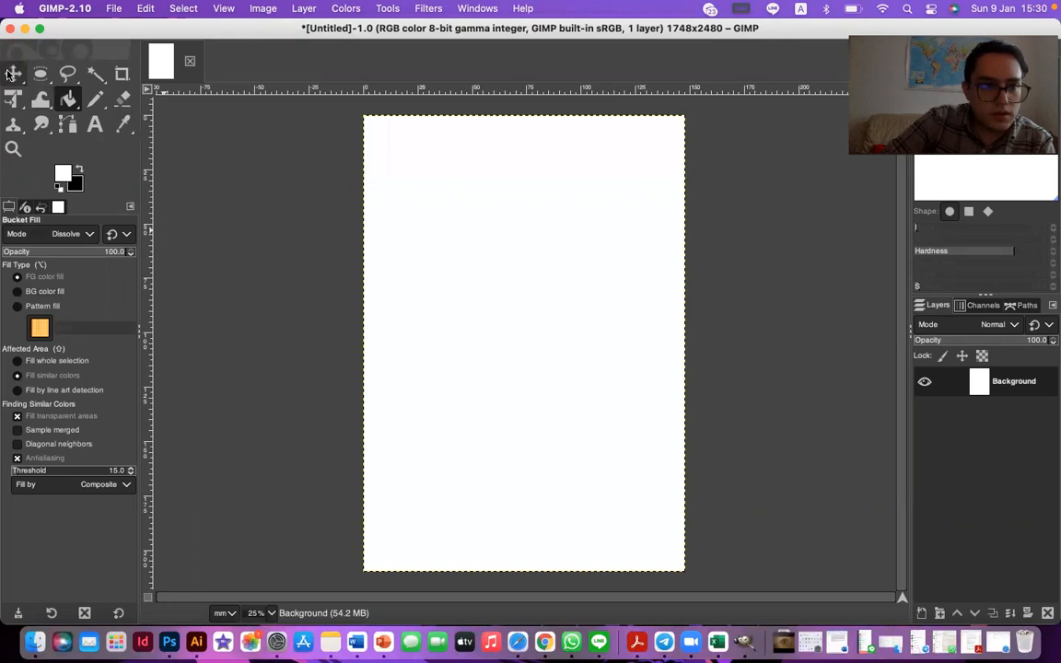
click(11, 71)
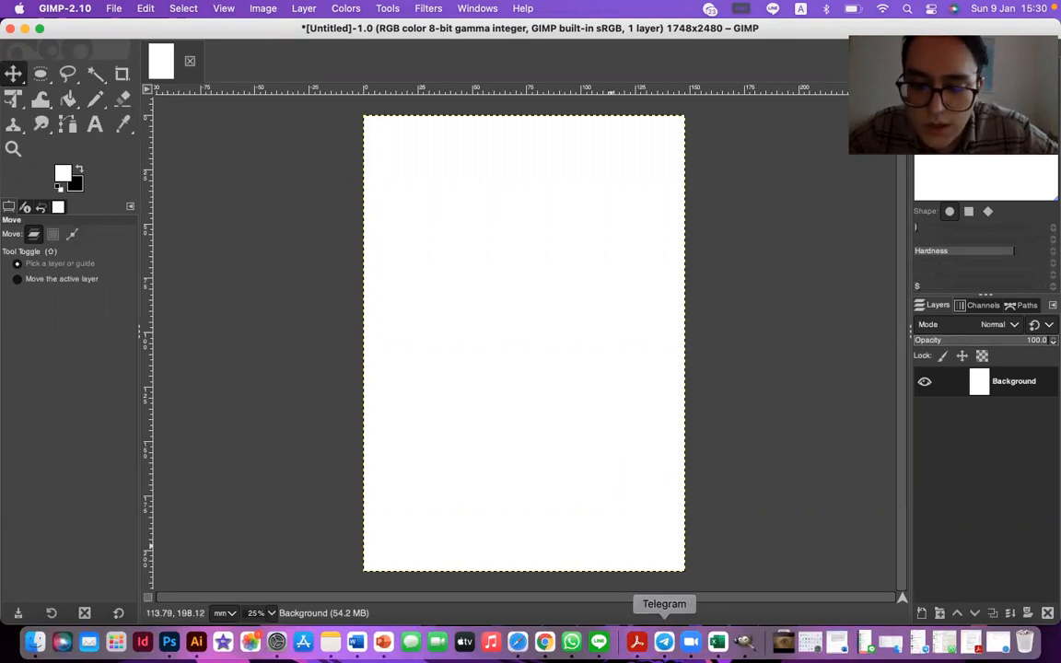
click(518, 643)
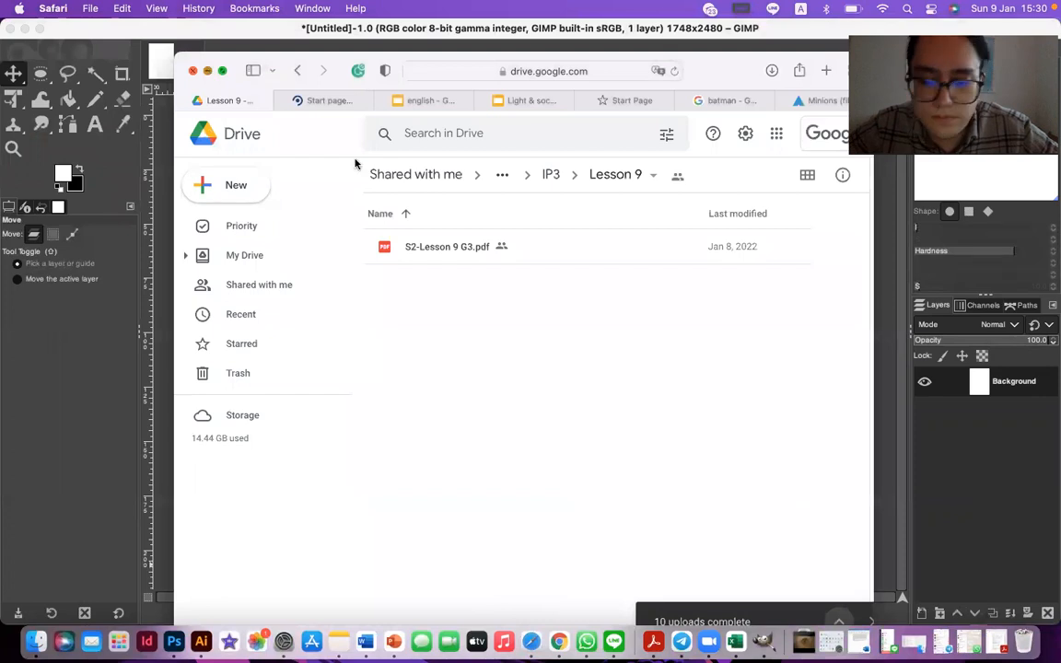
key(super+m)
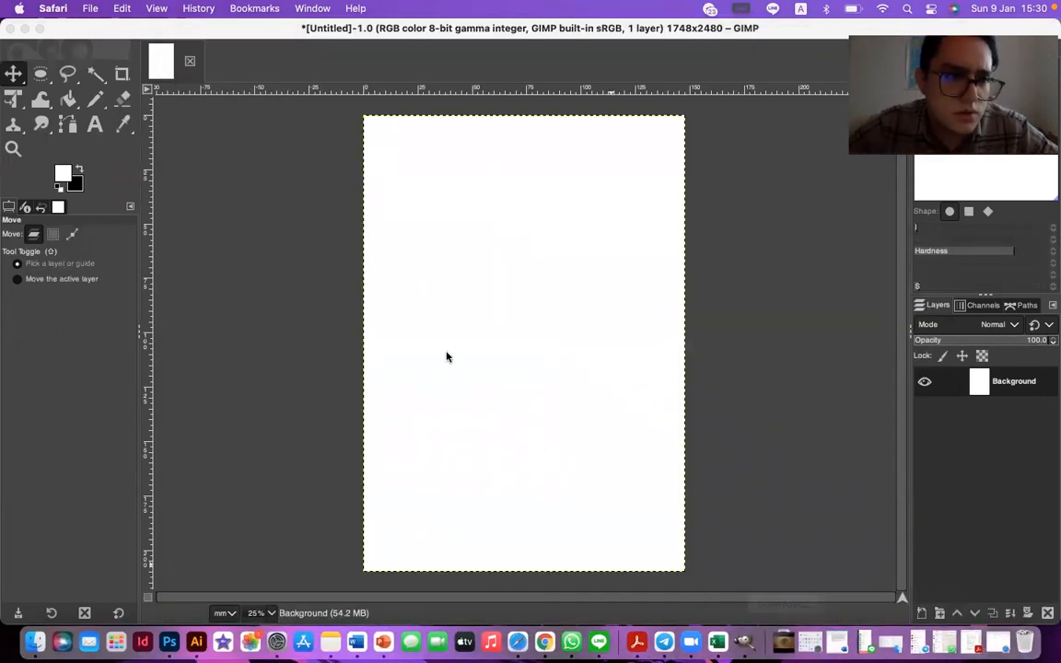
click(42, 79)
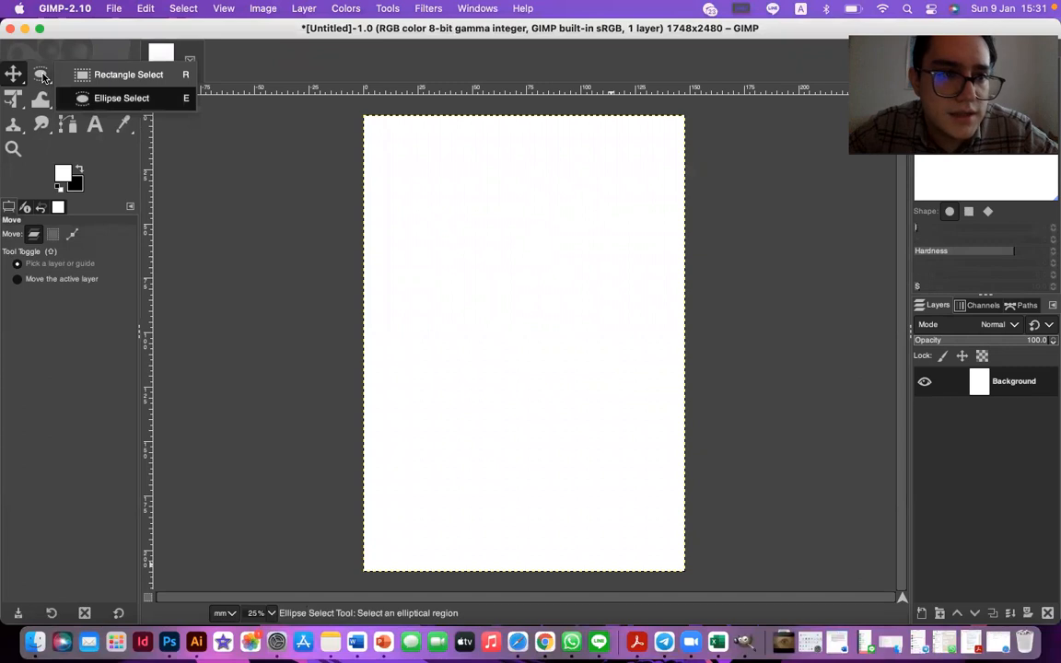
drag(396, 325, 523, 495)
key(super+z)
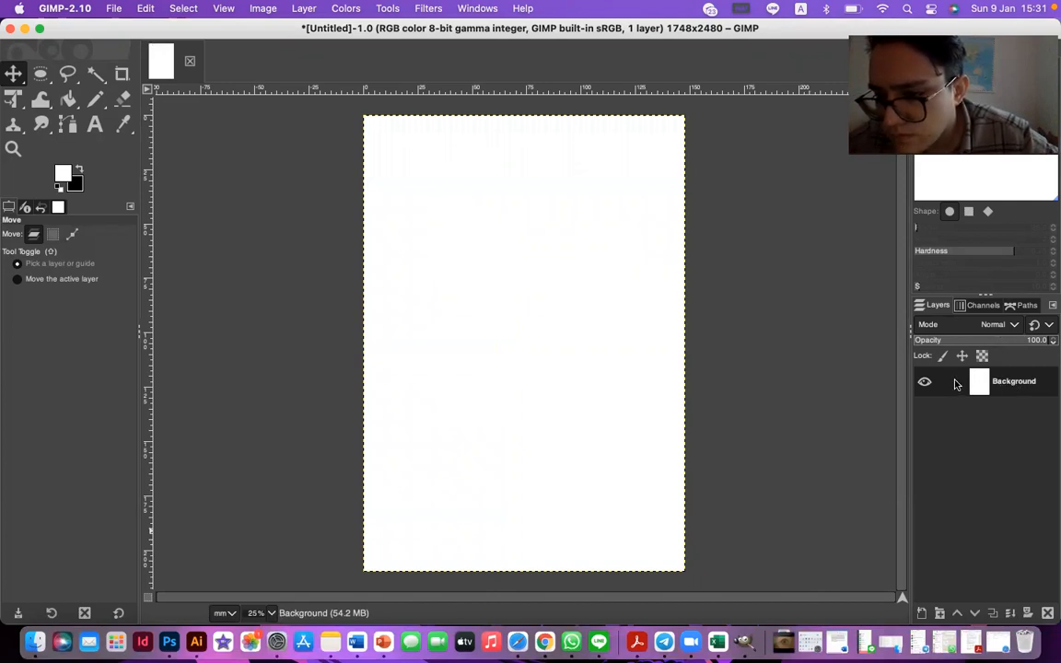
right_click(1030, 388)
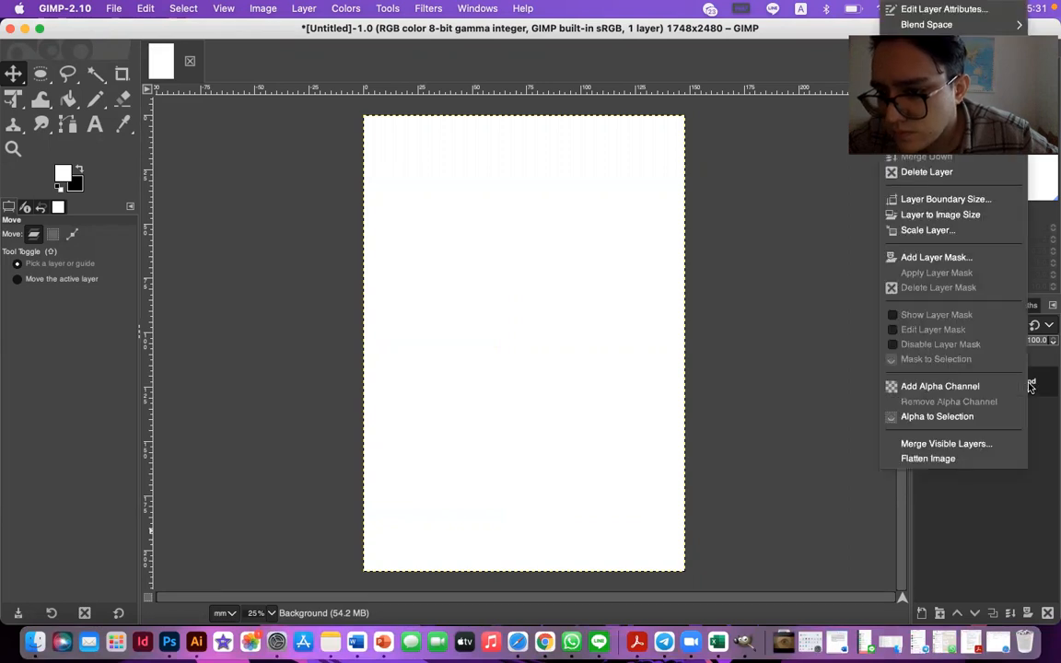
click(1038, 404)
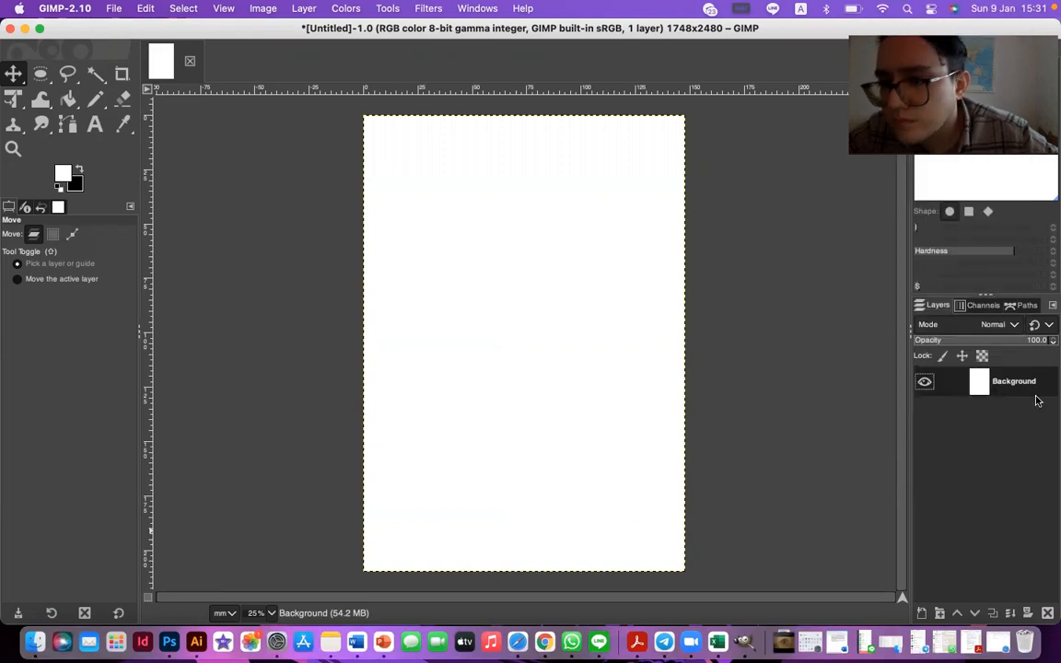
Add a new transparent layer and draw an elliptical selection about 808 × 768 px slightly above the page's centre
click(925, 614)
click(1022, 606)
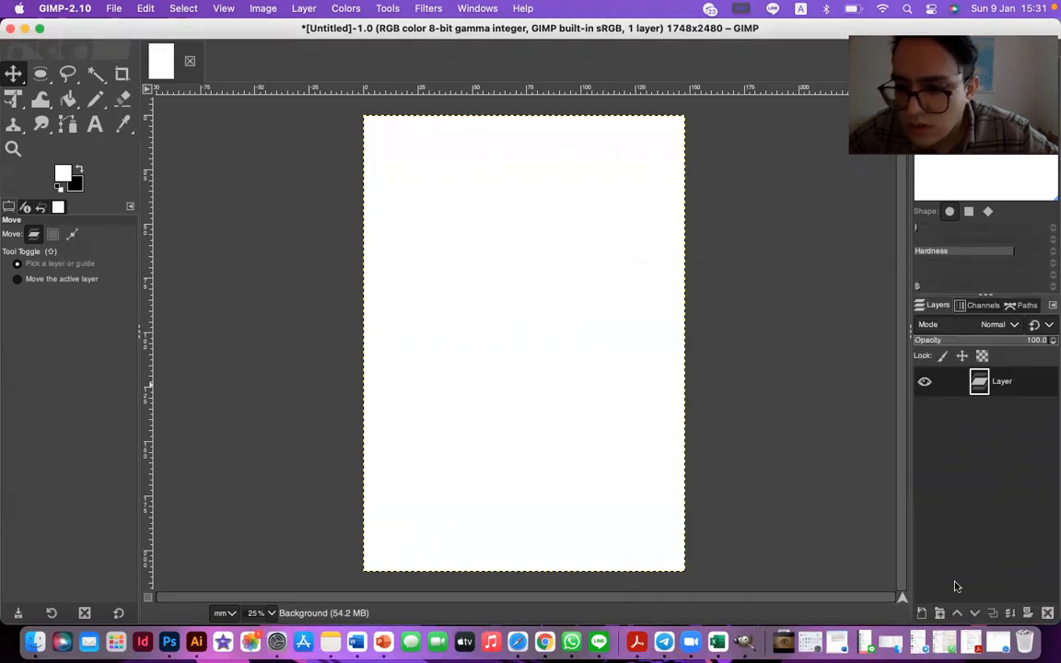
click(43, 73)
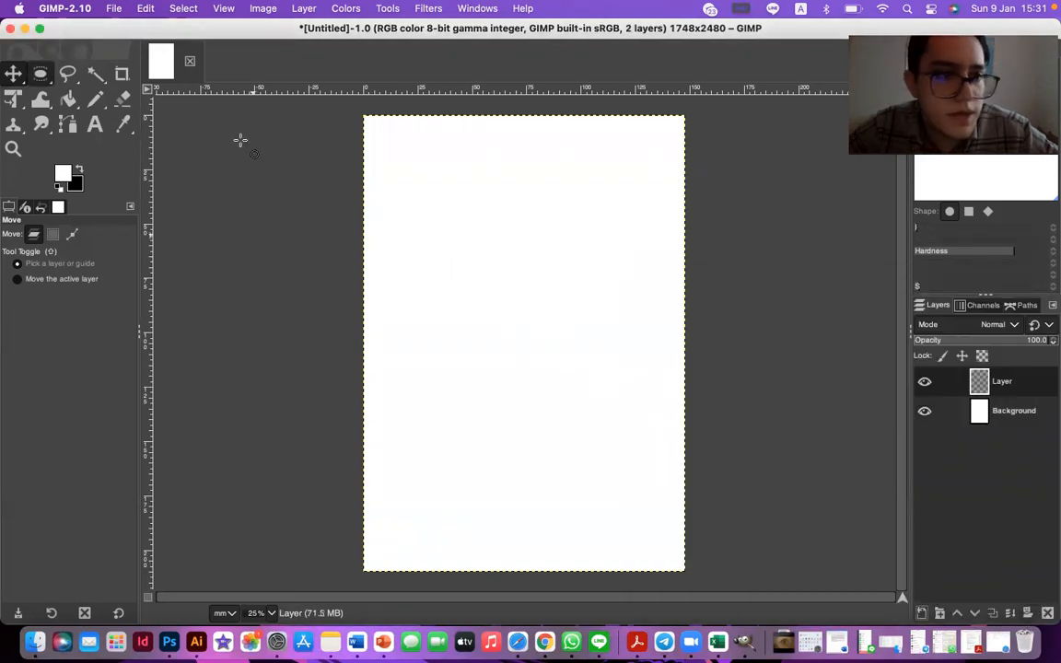
drag(434, 243, 583, 383)
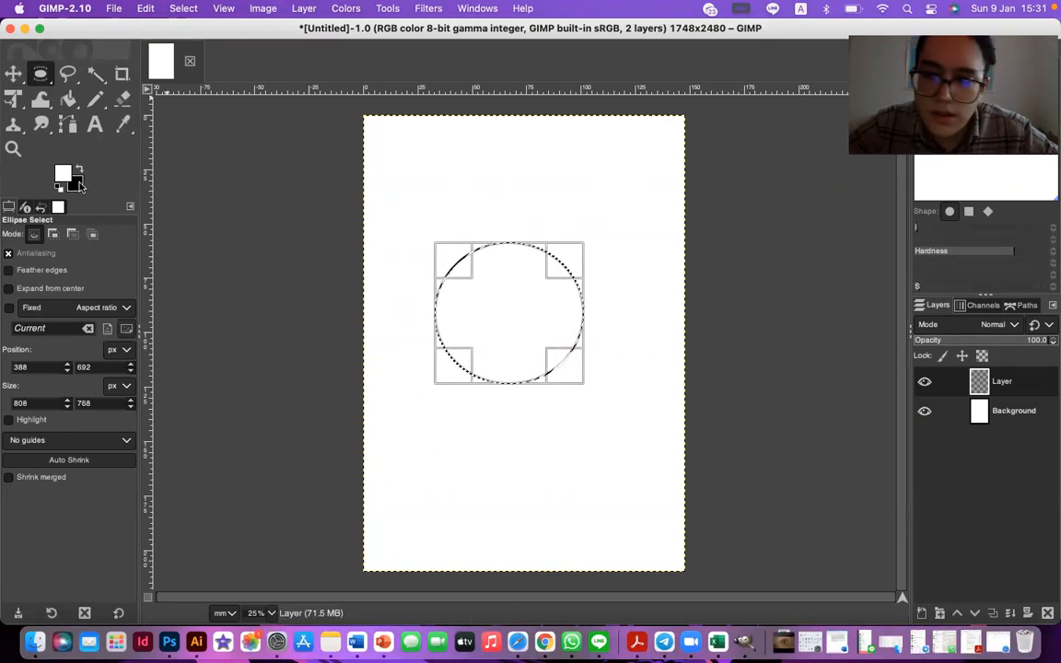
Set the drawing colour to blue (163be8) and bucket-fill the elliptical selection with it
click(79, 186)
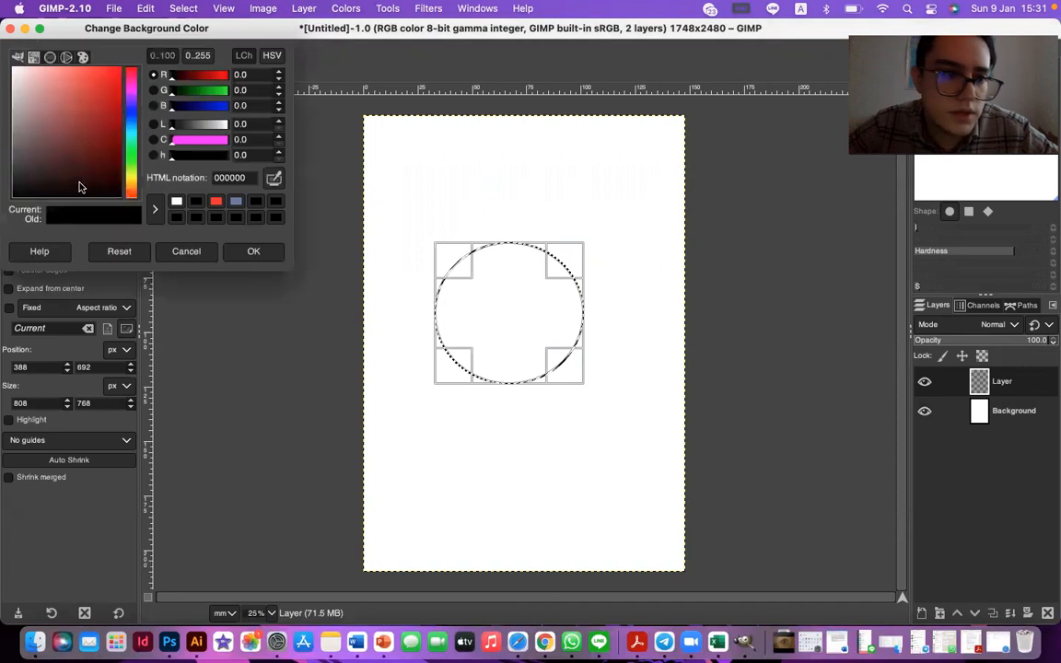
click(134, 80)
drag(132, 101, 133, 118)
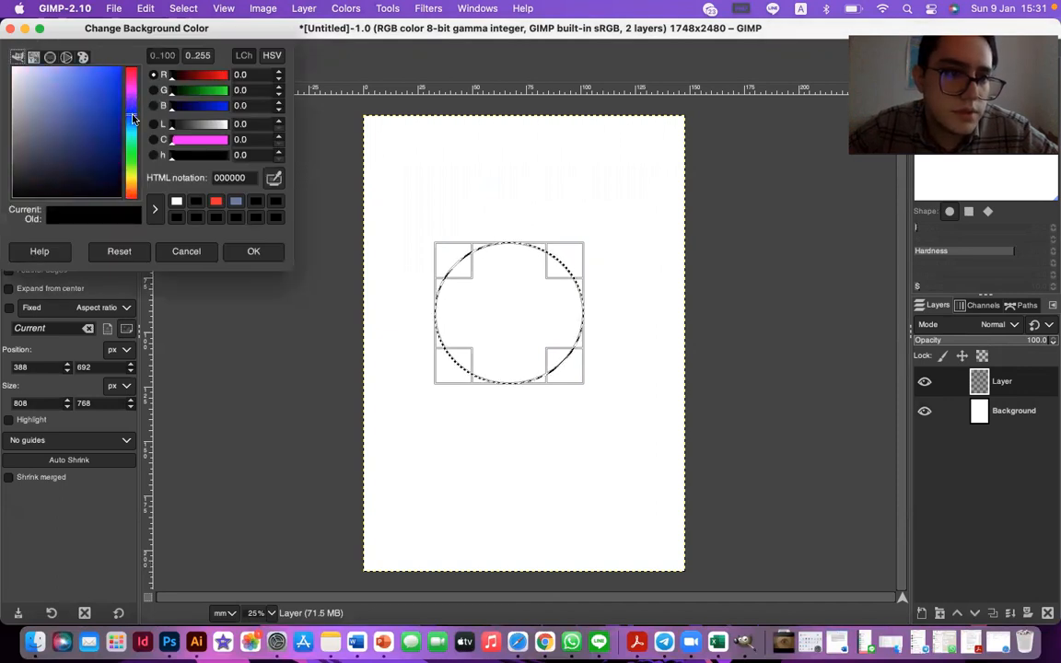
click(110, 80)
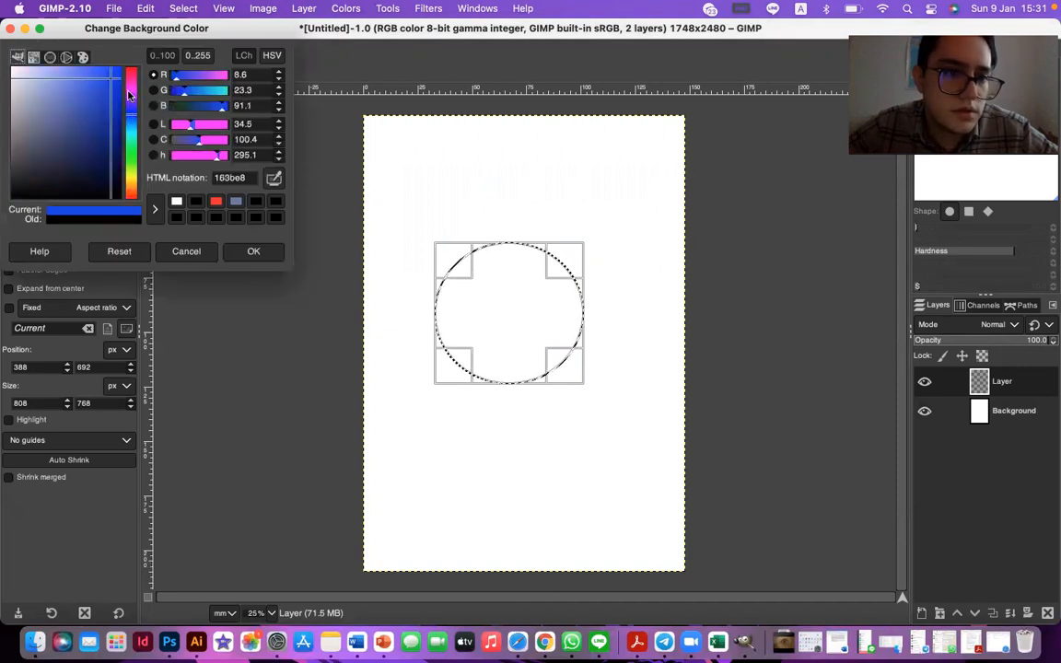
click(255, 252)
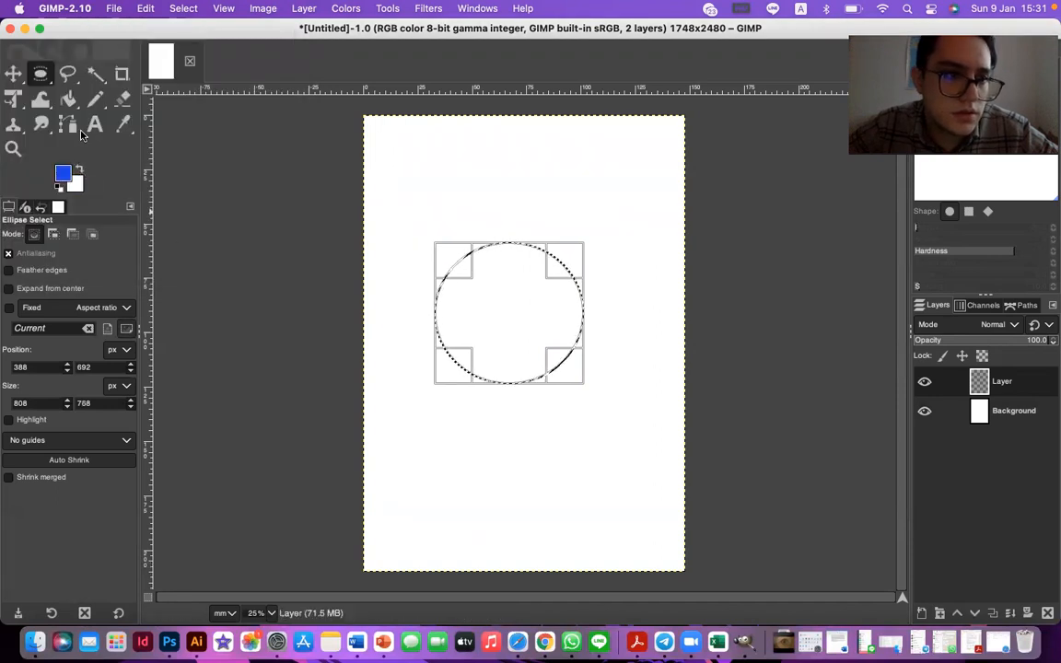
click(68, 99)
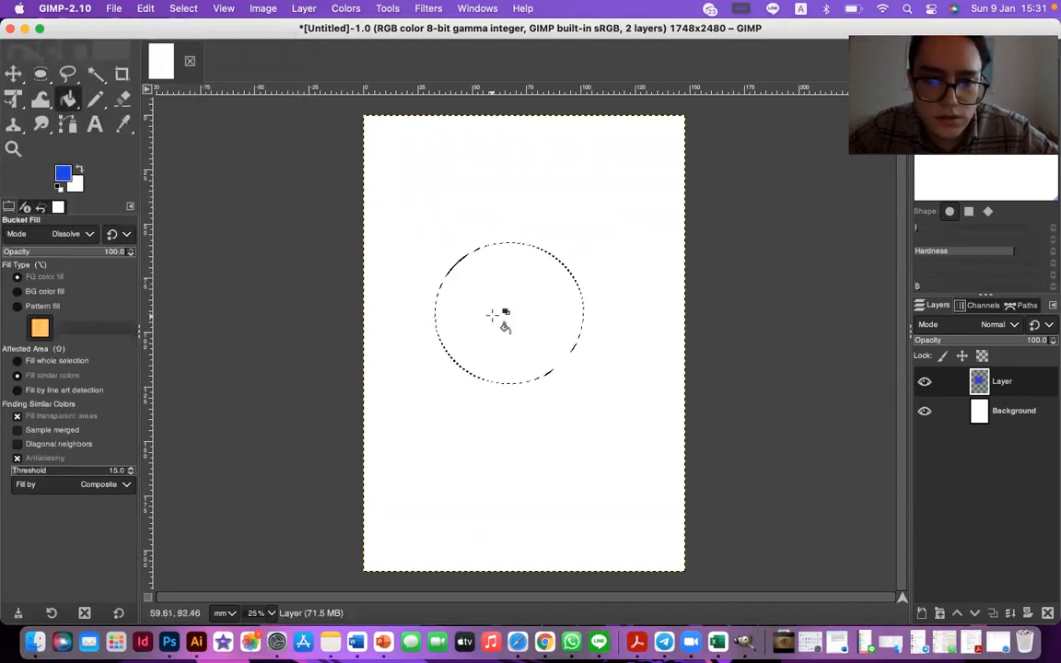
key(m)
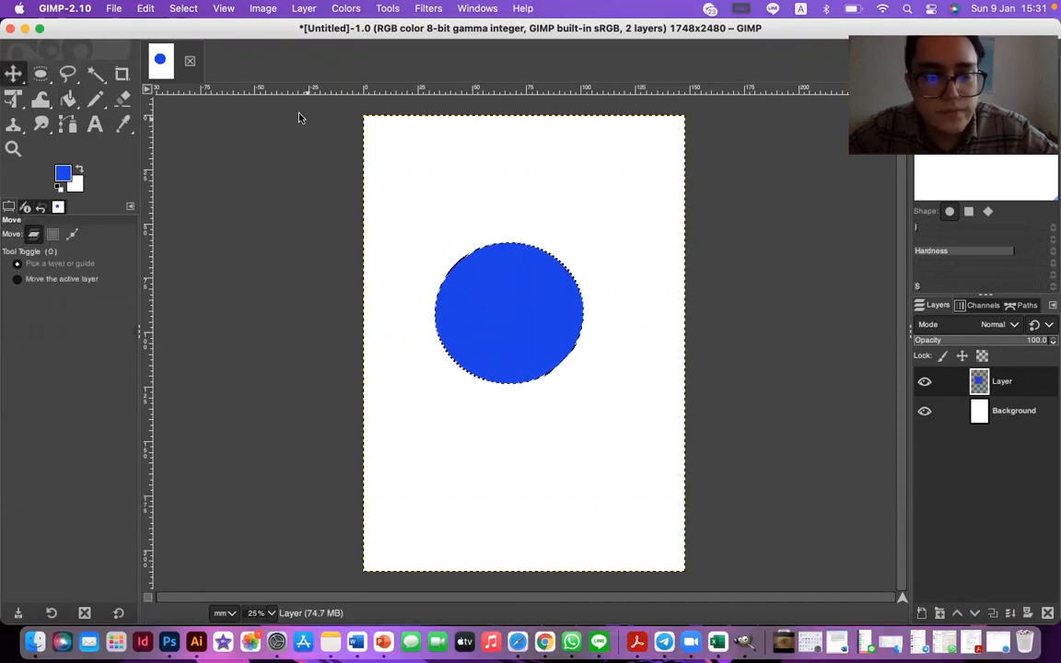
Move the blue circle's layer down to the page's lower-left area and duplicate the image
click(1016, 414)
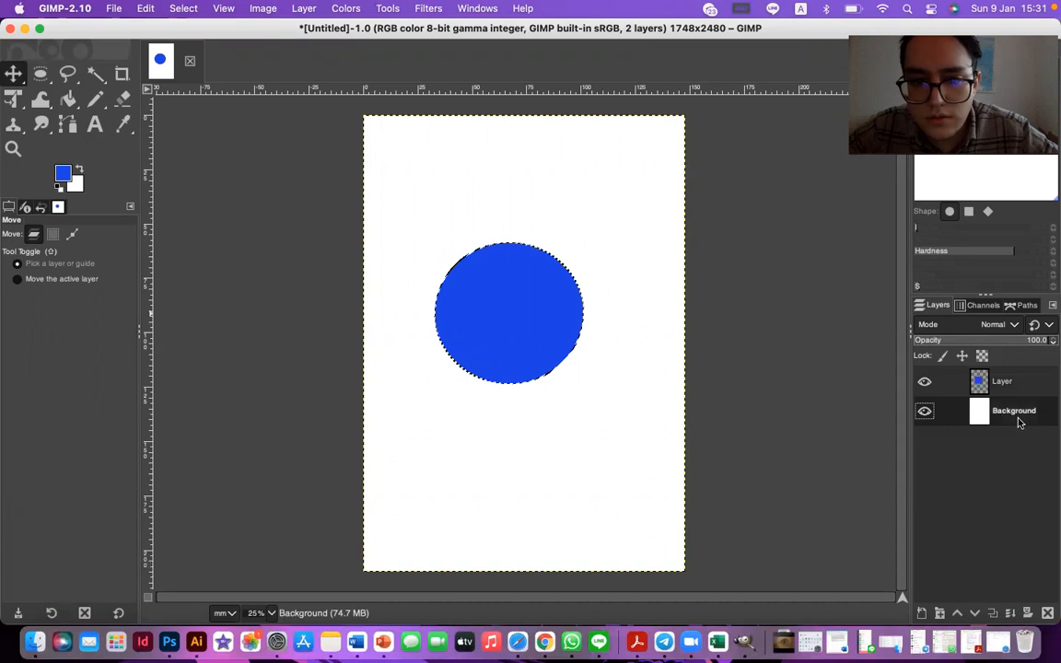
click(985, 385)
drag(547, 328, 503, 496)
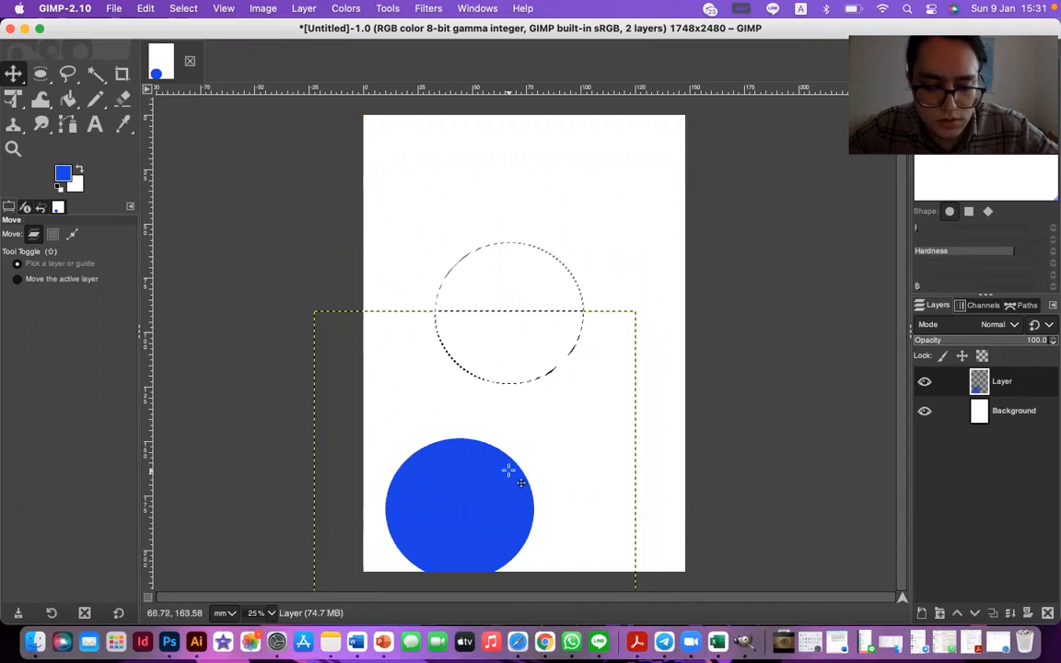
key(super+d)
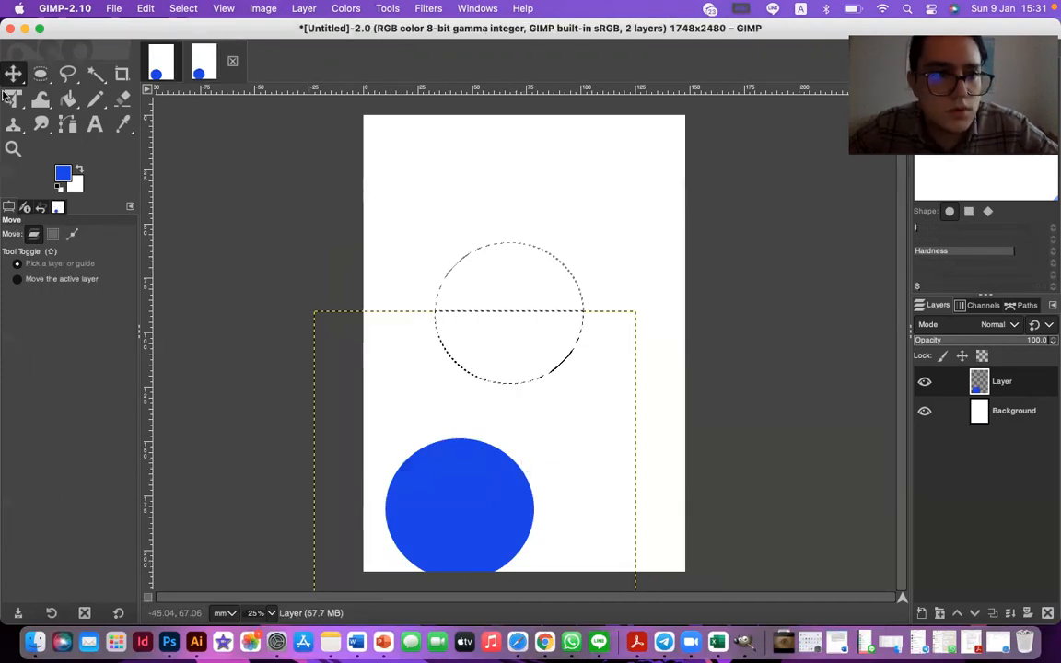
click(41, 74)
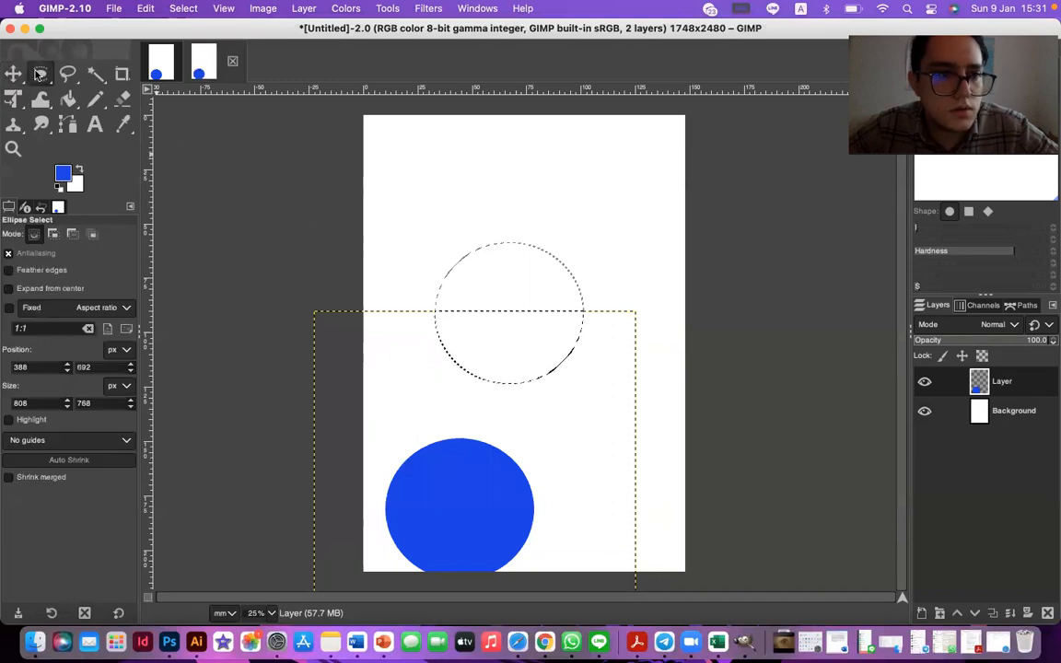
click(15, 74)
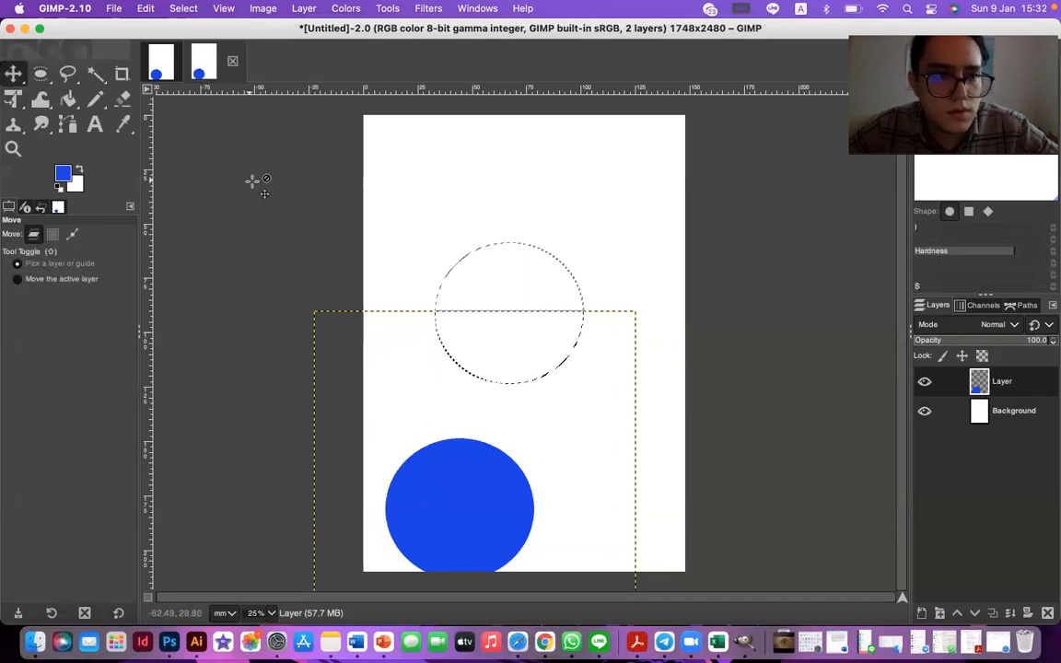
click(39, 76)
click(39, 76)
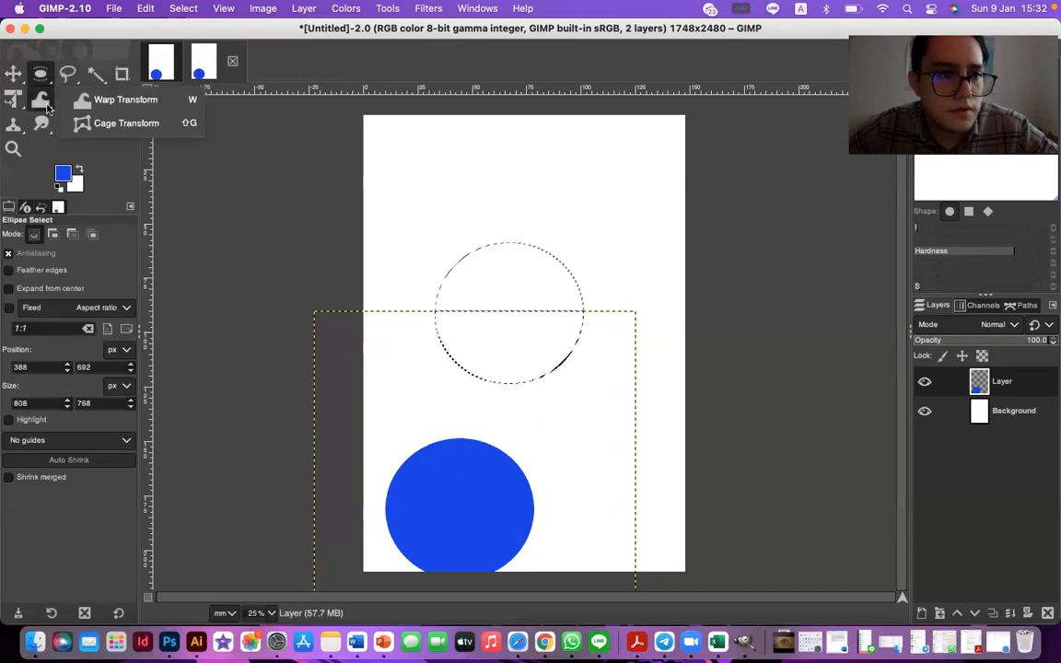
mouse_move(21, 108)
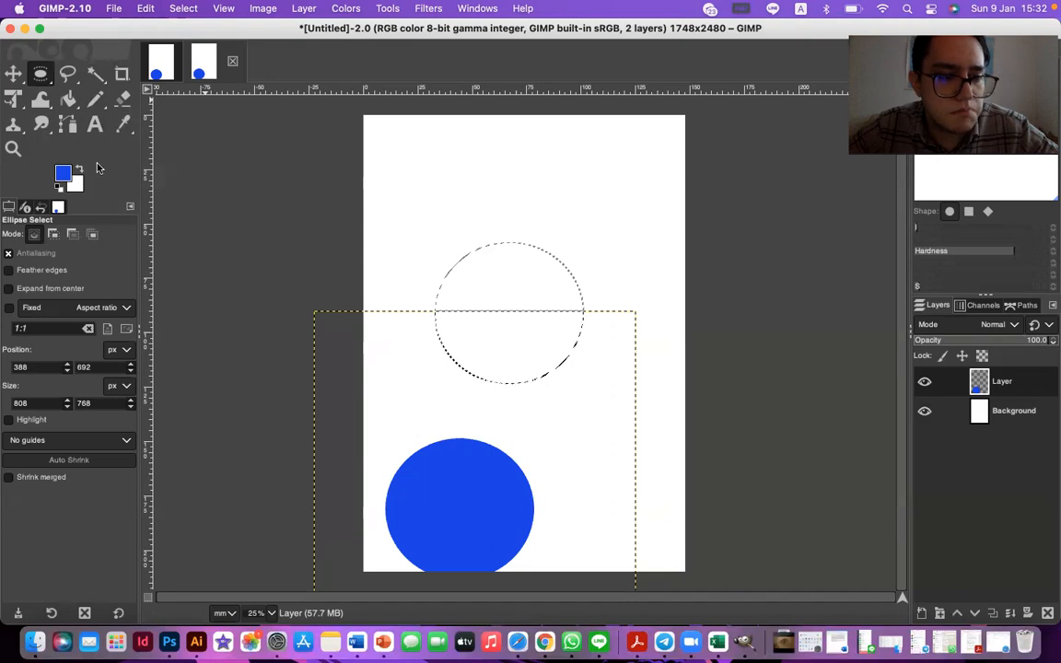
click(13, 74)
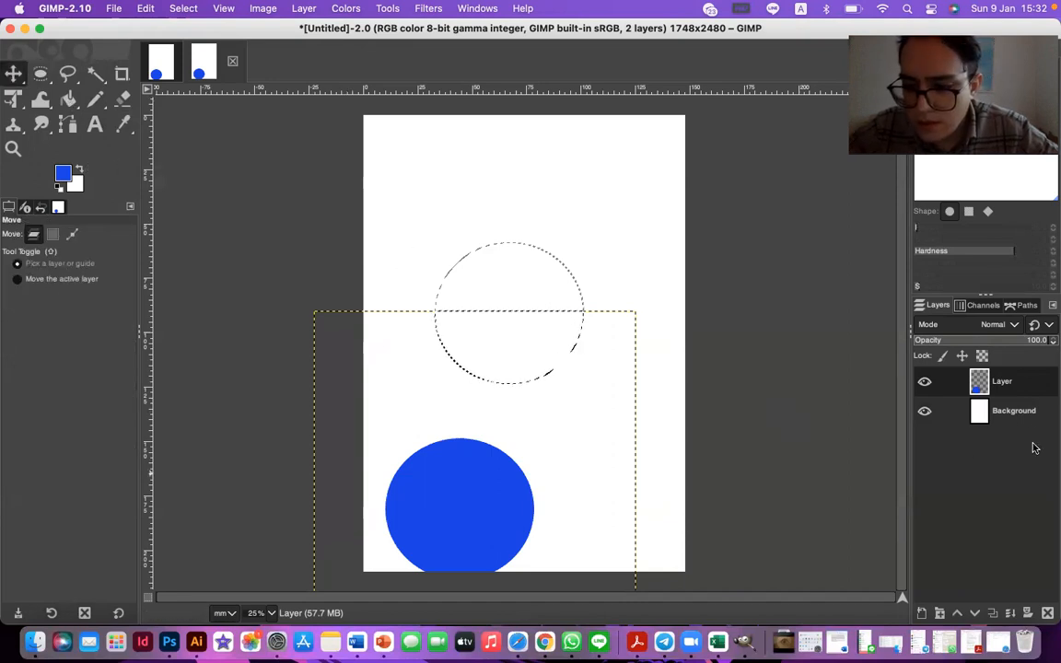
Add another 1748 × 2480 px layer filled with transparency above the blue circle's layer
click(922, 615)
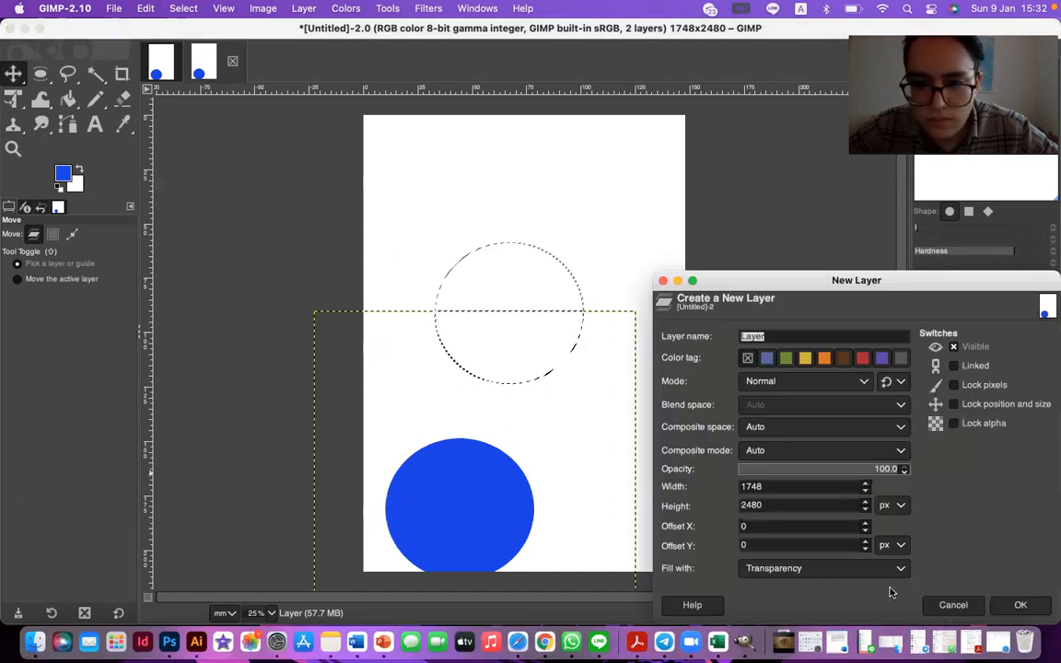
click(1006, 603)
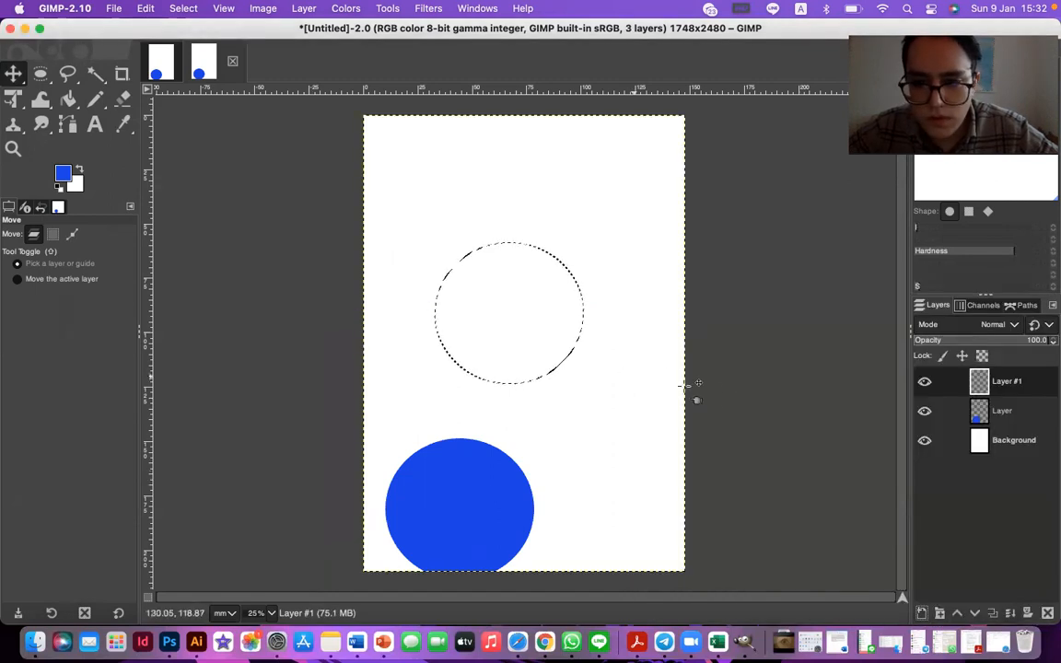
click(40, 77)
drag(263, 169, 223, 210)
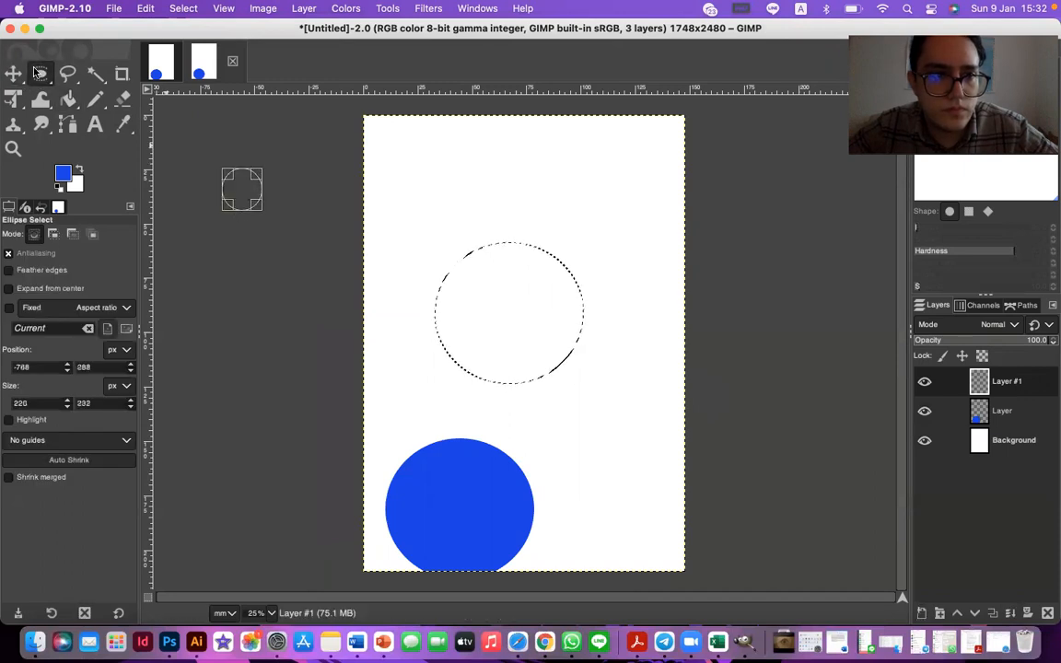
click(14, 74)
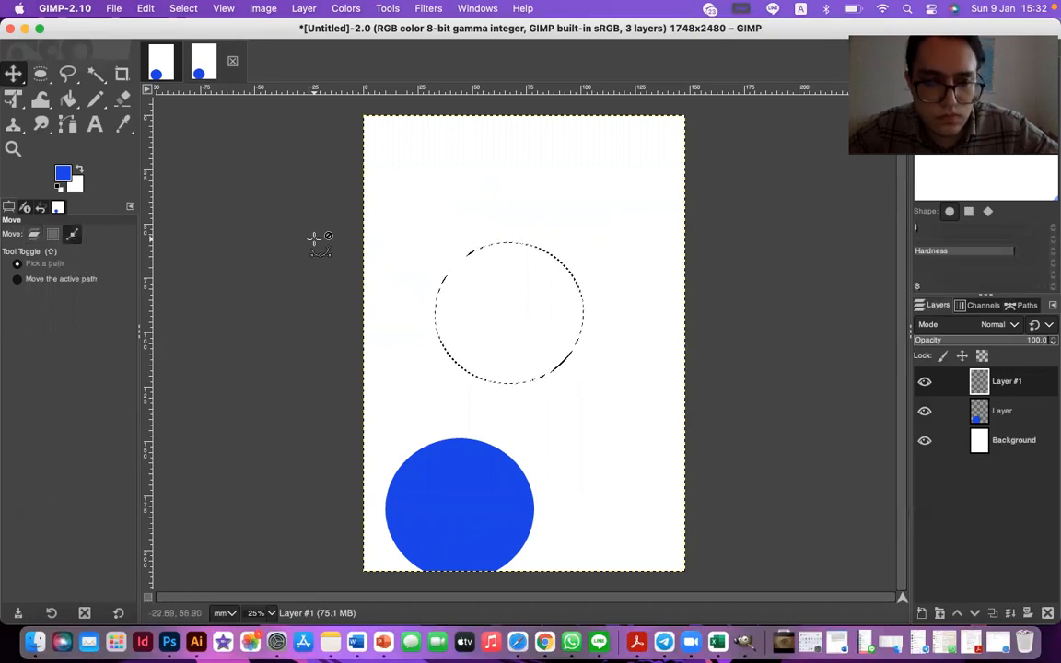
key(super+d)
key(super+d)
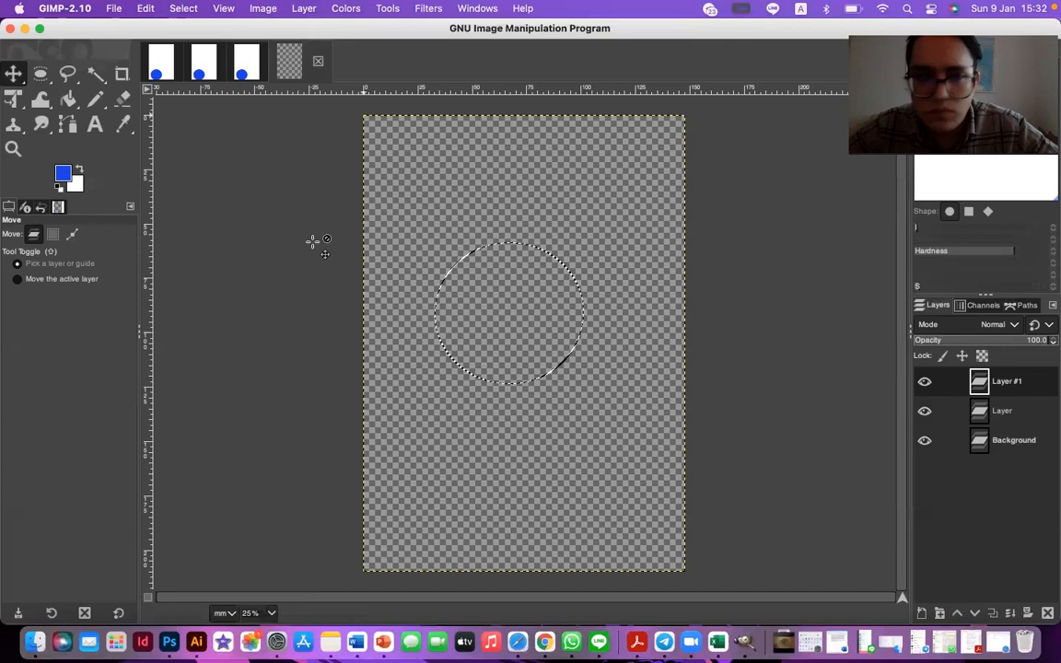
click(318, 62)
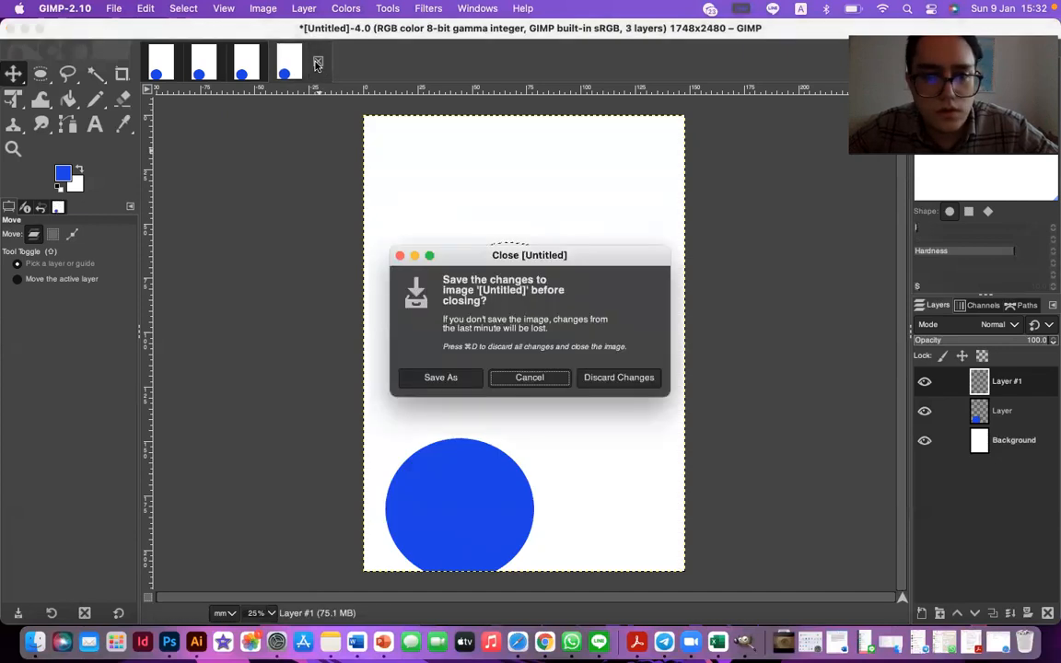
click(616, 382)
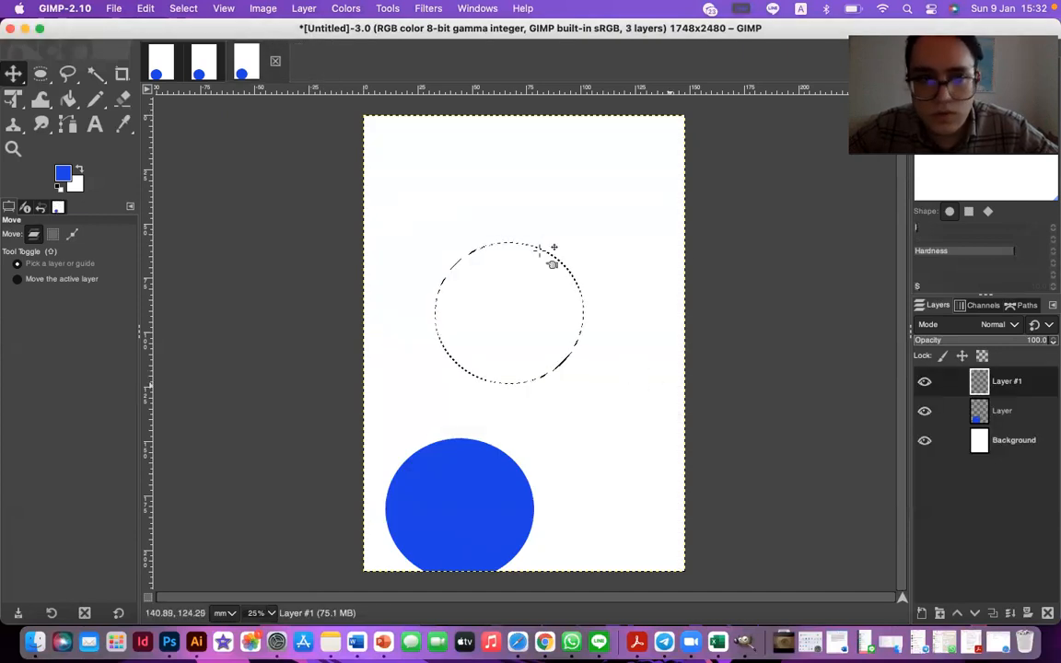
click(274, 60)
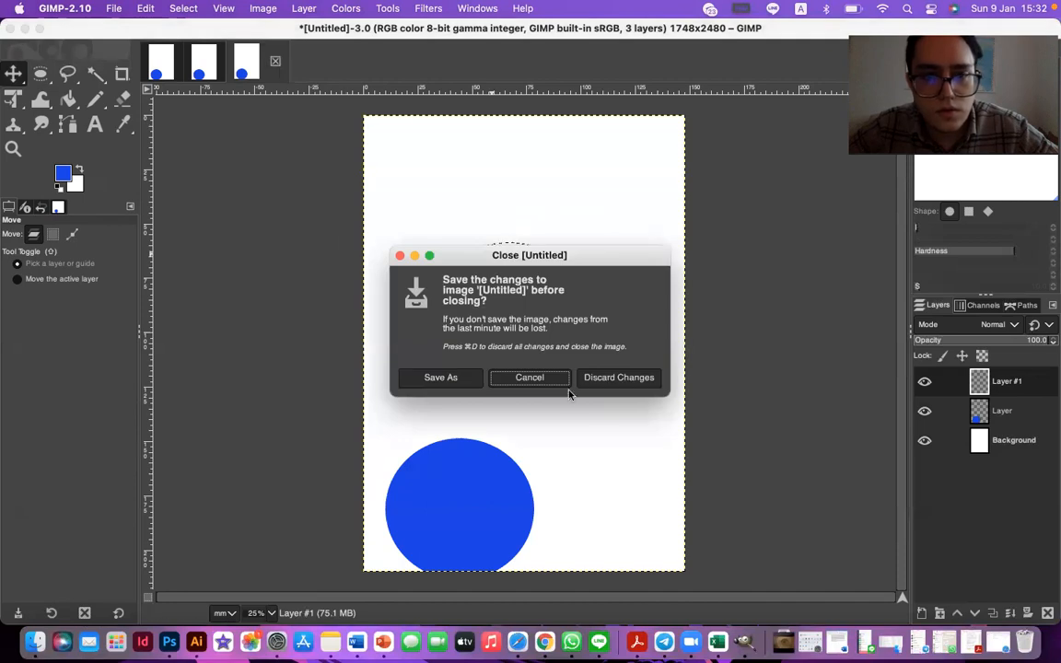
click(616, 383)
Close the two remaining untitled images and discard their changes
click(232, 61)
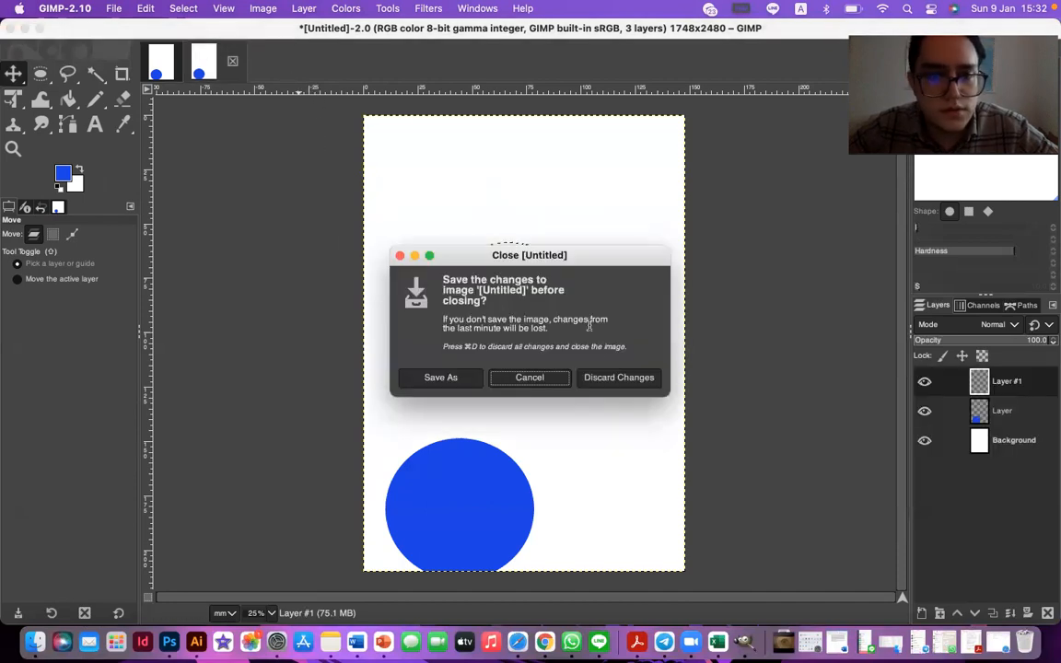
click(608, 377)
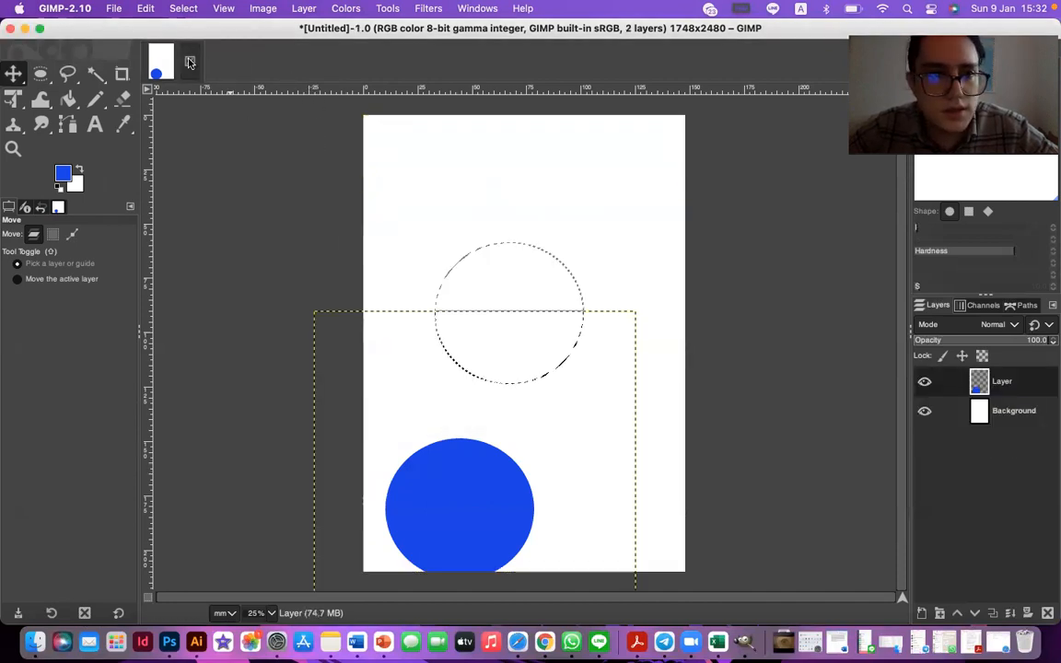
click(190, 61)
click(628, 377)
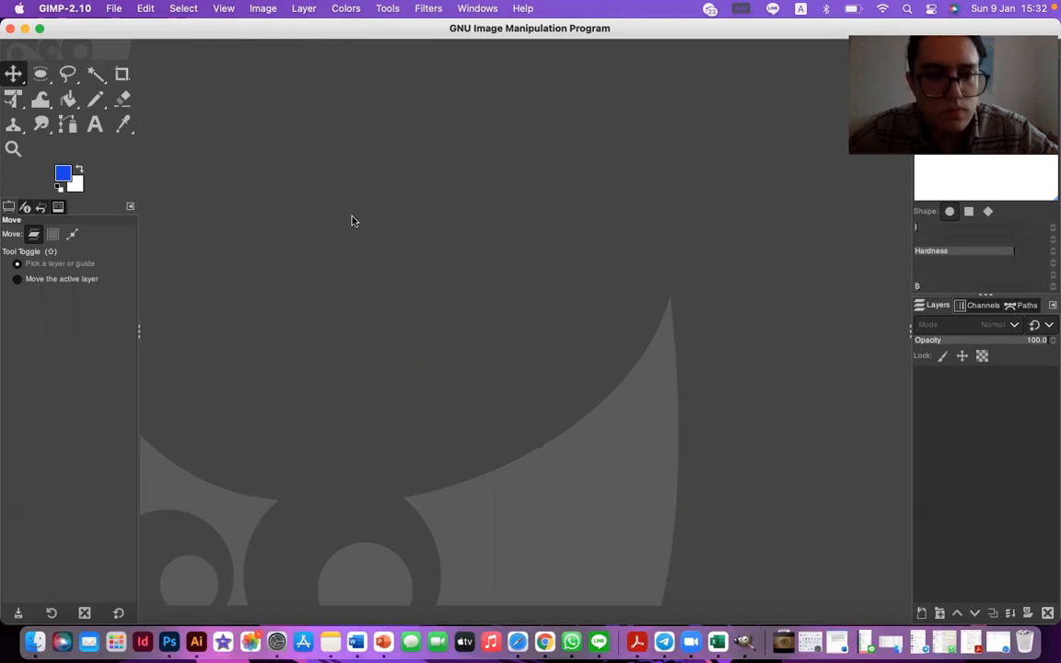
click(113, 8)
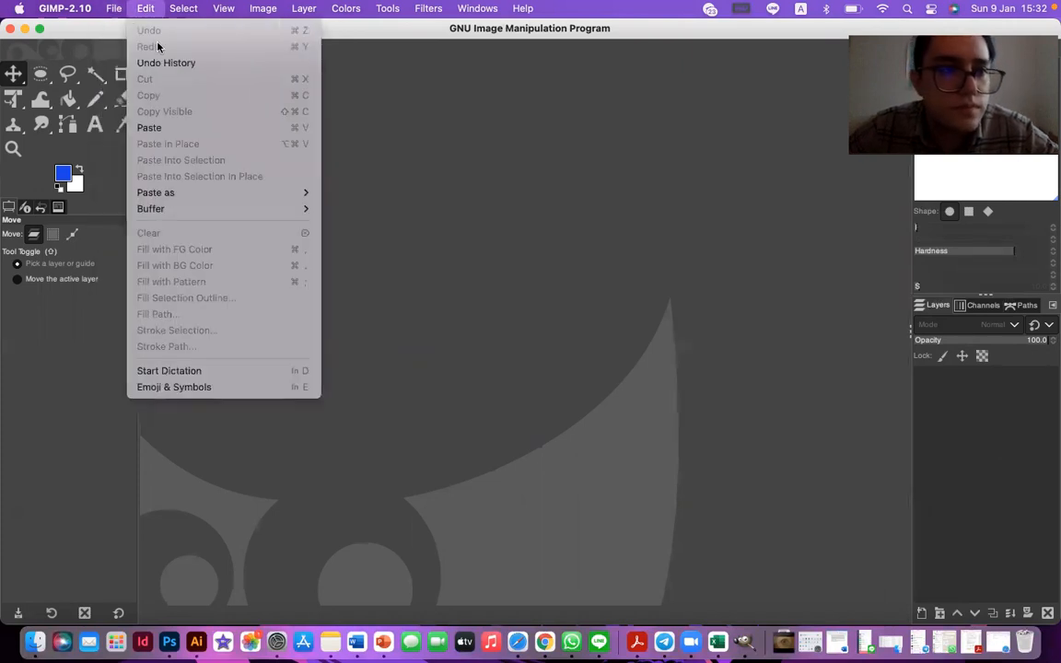
mouse_move(145, 8)
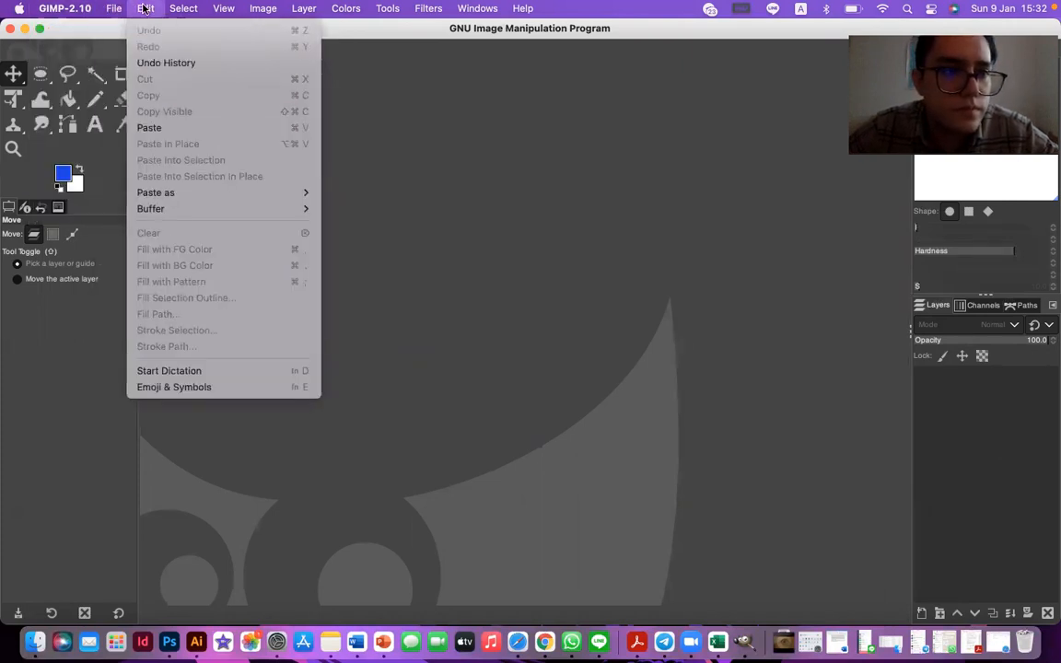
click(166, 62)
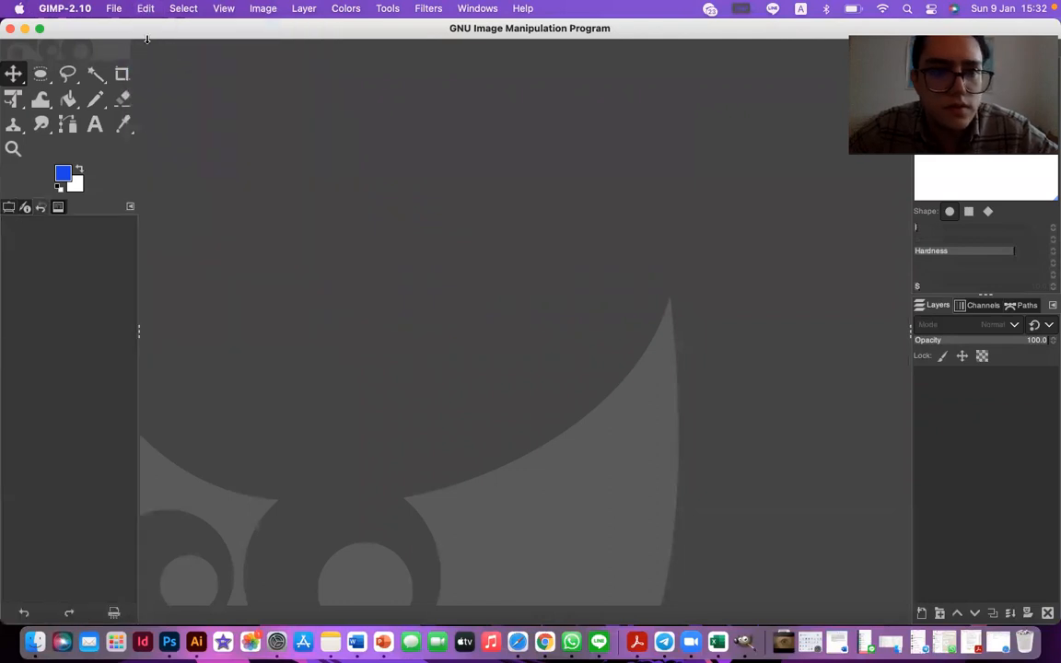
click(146, 9)
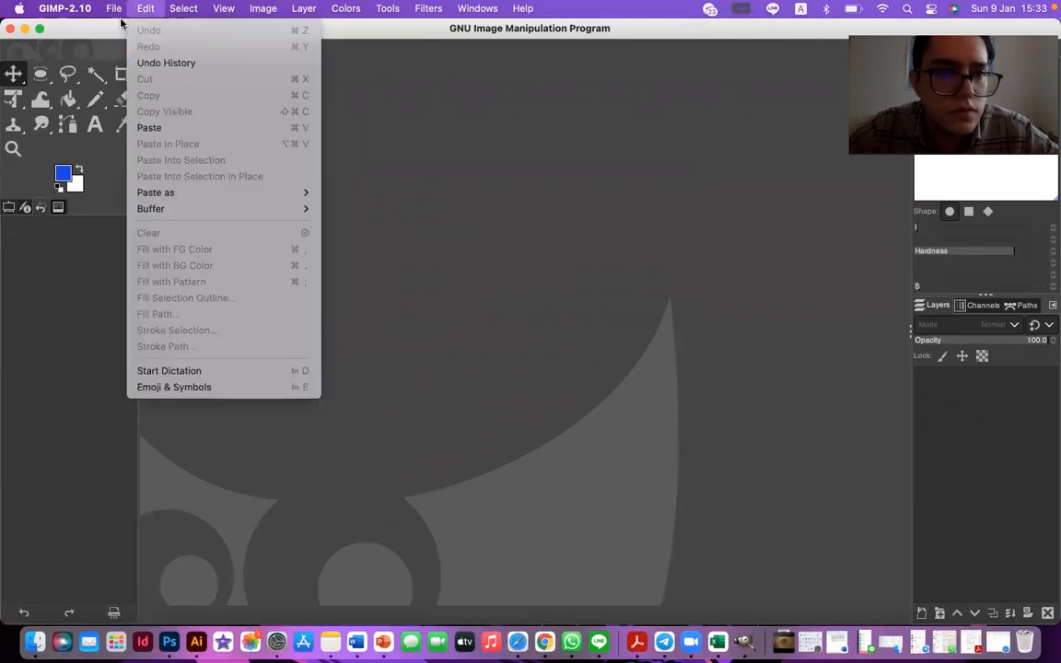
click(545, 298)
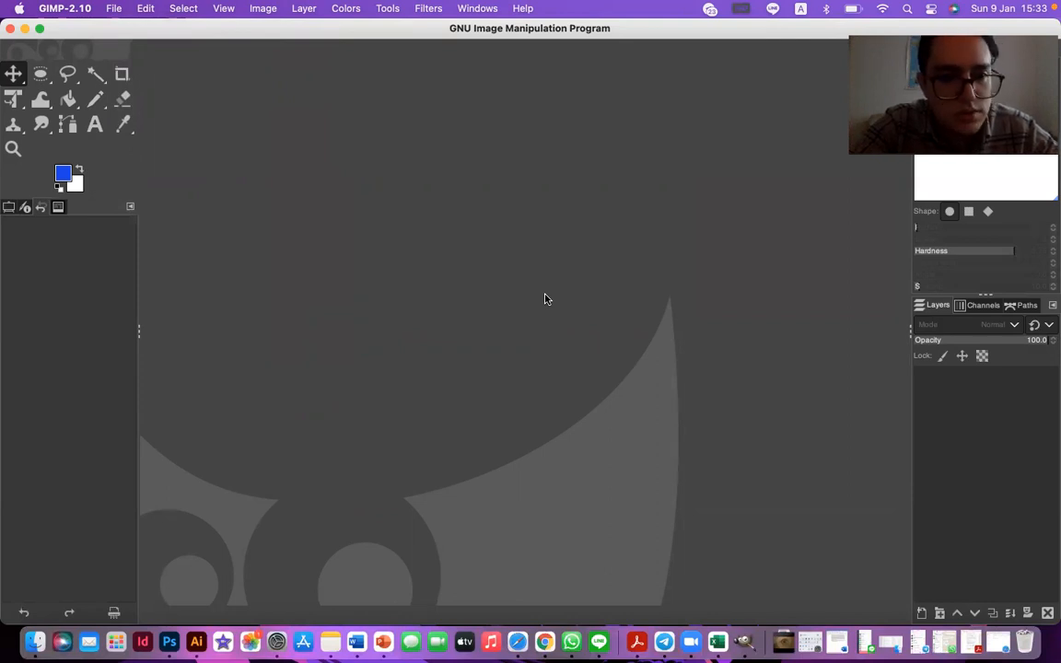
Create a new 148.00 × 209.97 mm RGB image at 300 ppi and show the tool options again
click(120, 7)
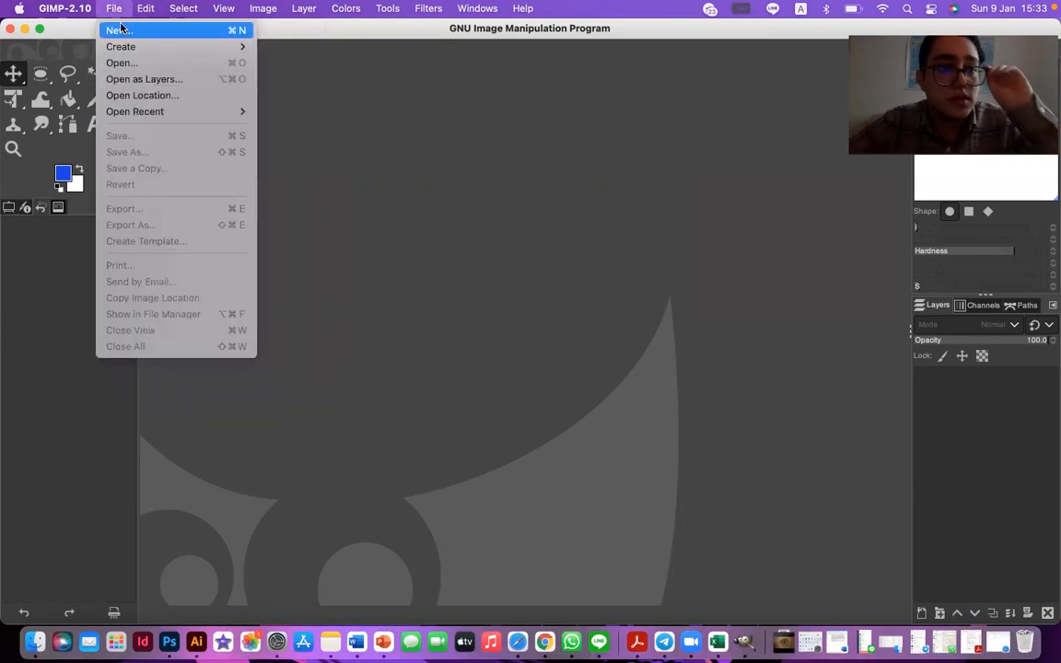
click(119, 30)
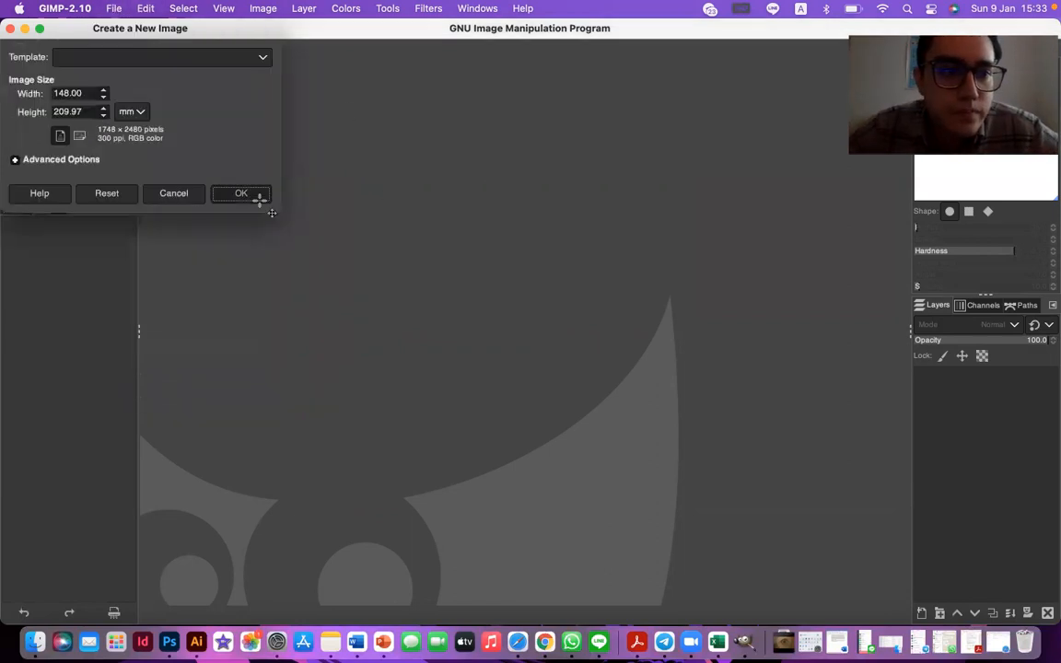
click(241, 194)
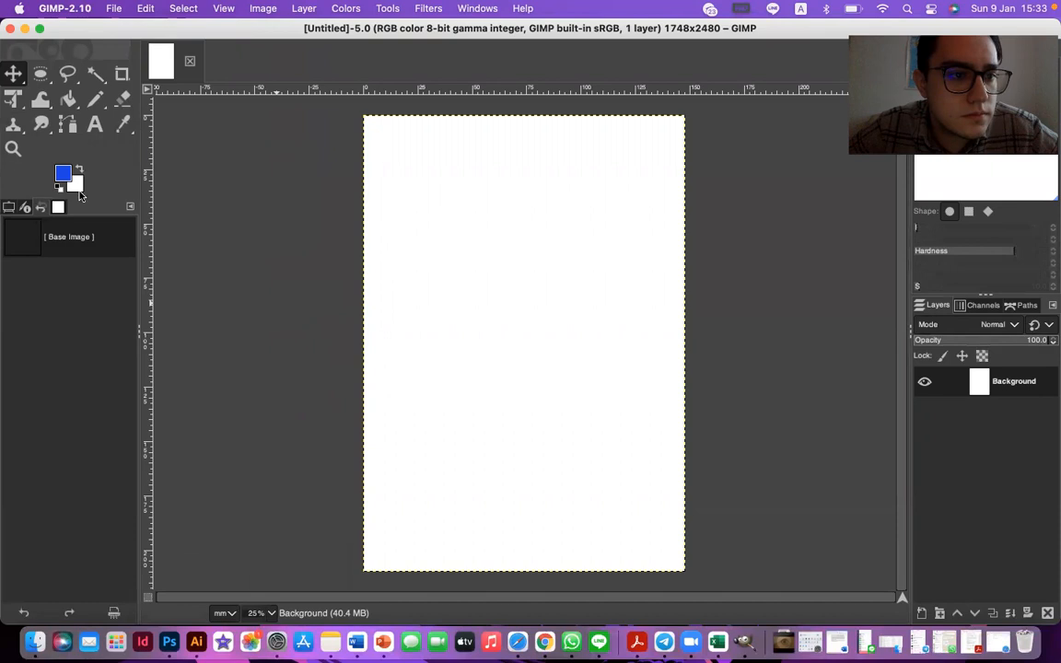
click(9, 208)
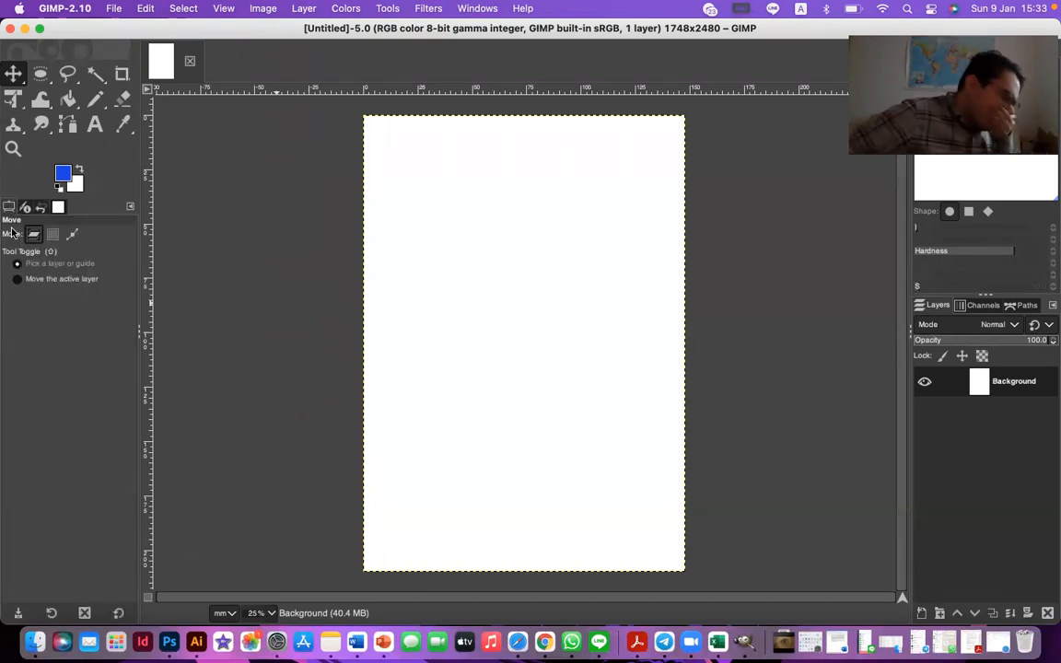
Activate Ellipse Select and add a 1748 × 2480 px layer filled with transparency above the background
click(40, 74)
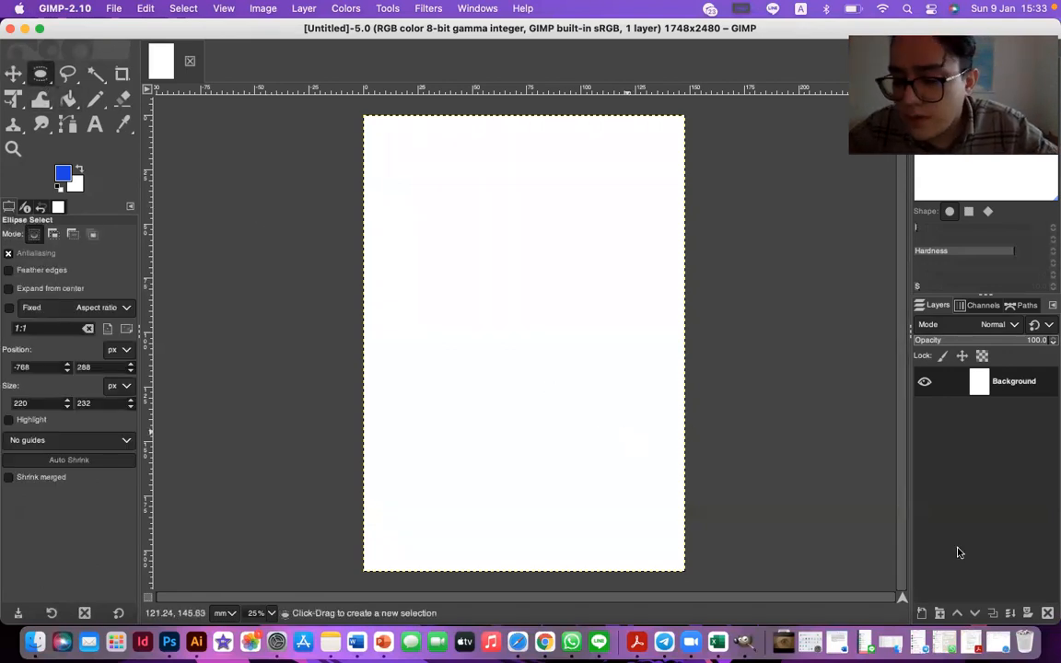
key(super+shift+n)
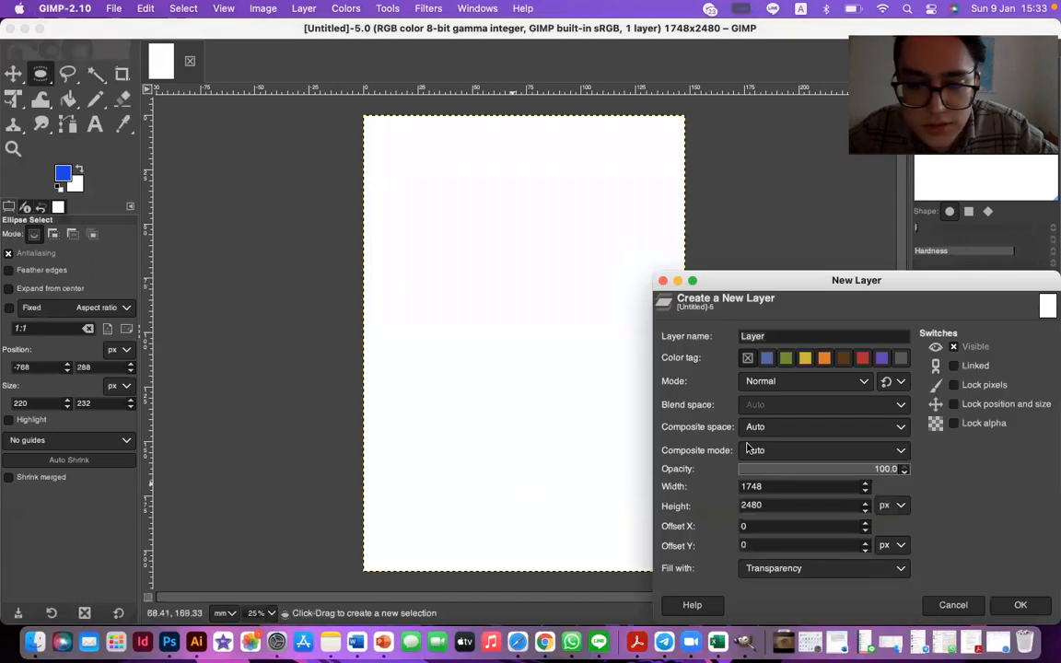
key(Return)
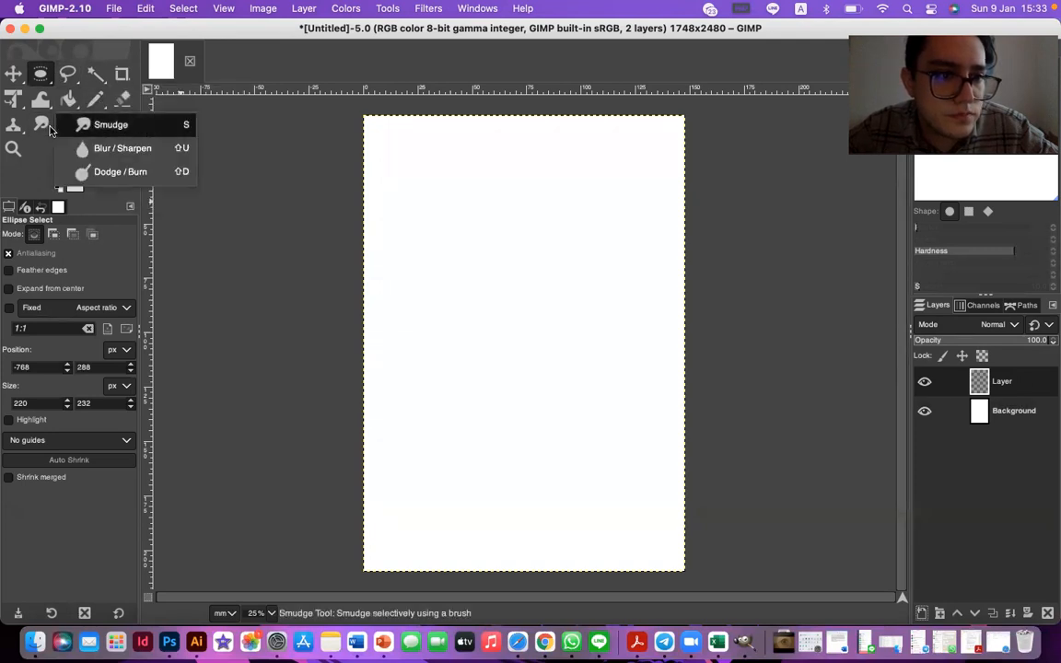
click(131, 210)
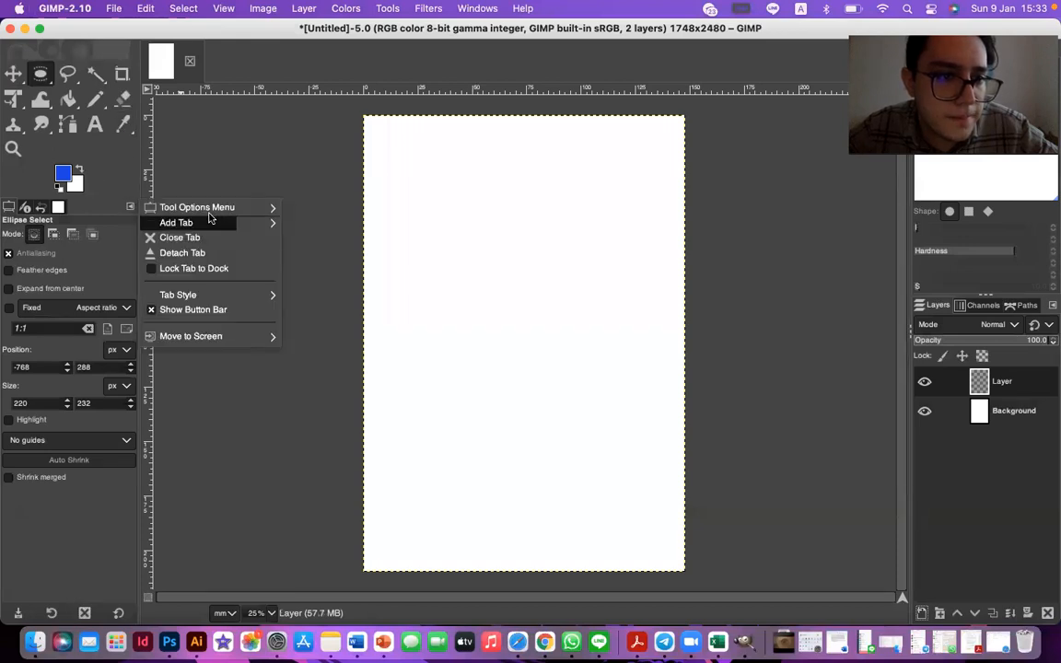
mouse_move(215, 216)
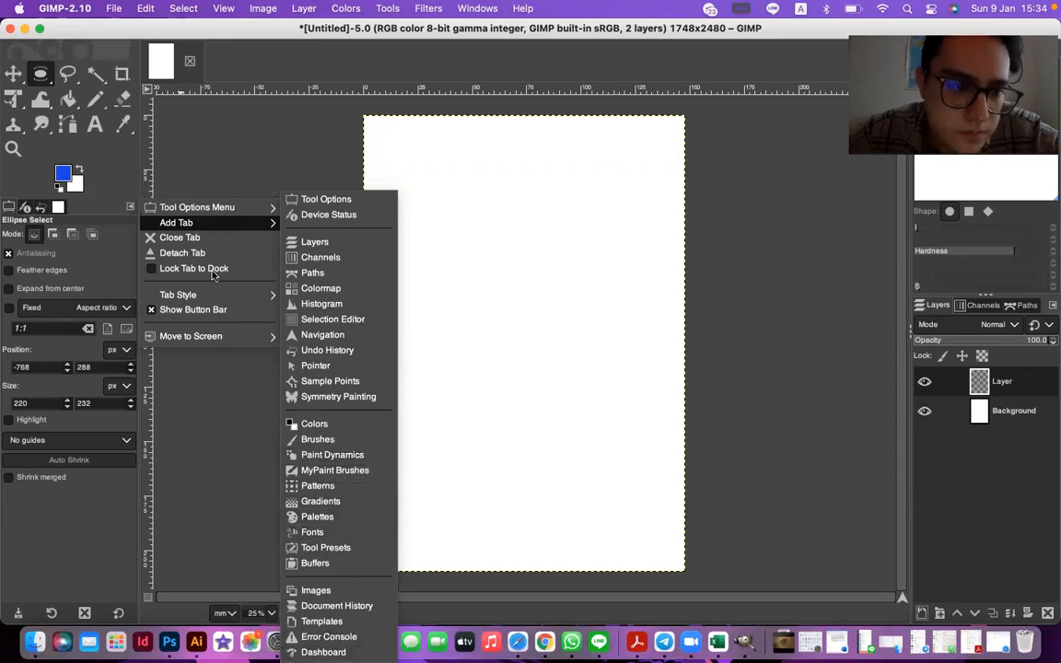
click(89, 215)
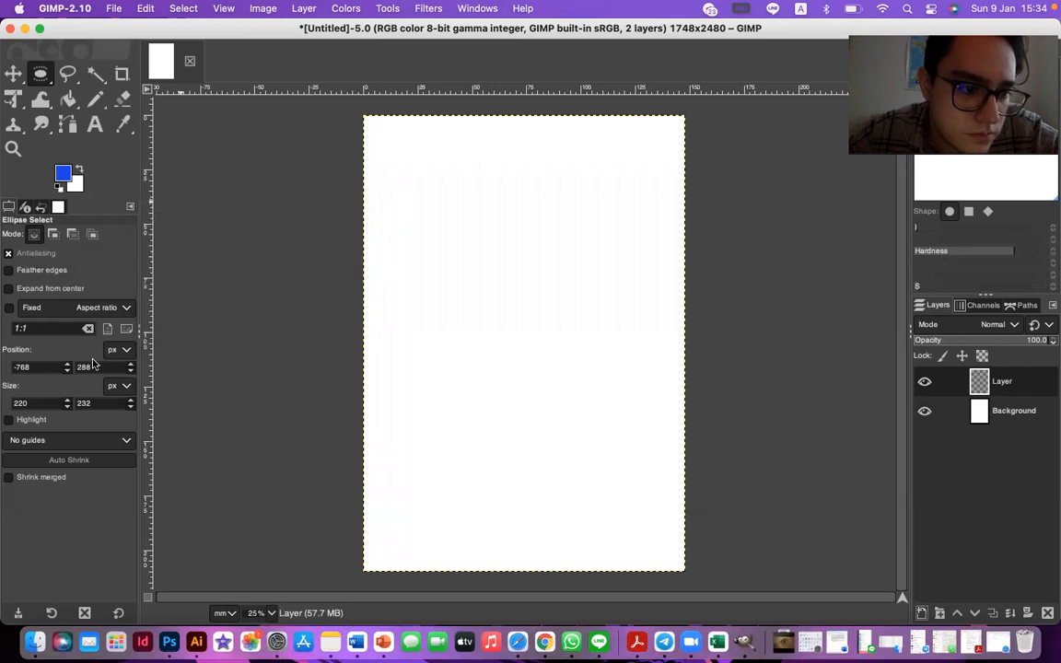
Draw an elliptical selection about 612 × 568 px in the page's lower-left area and bucket-fill it with the blue foreground colour
drag(395, 441, 507, 545)
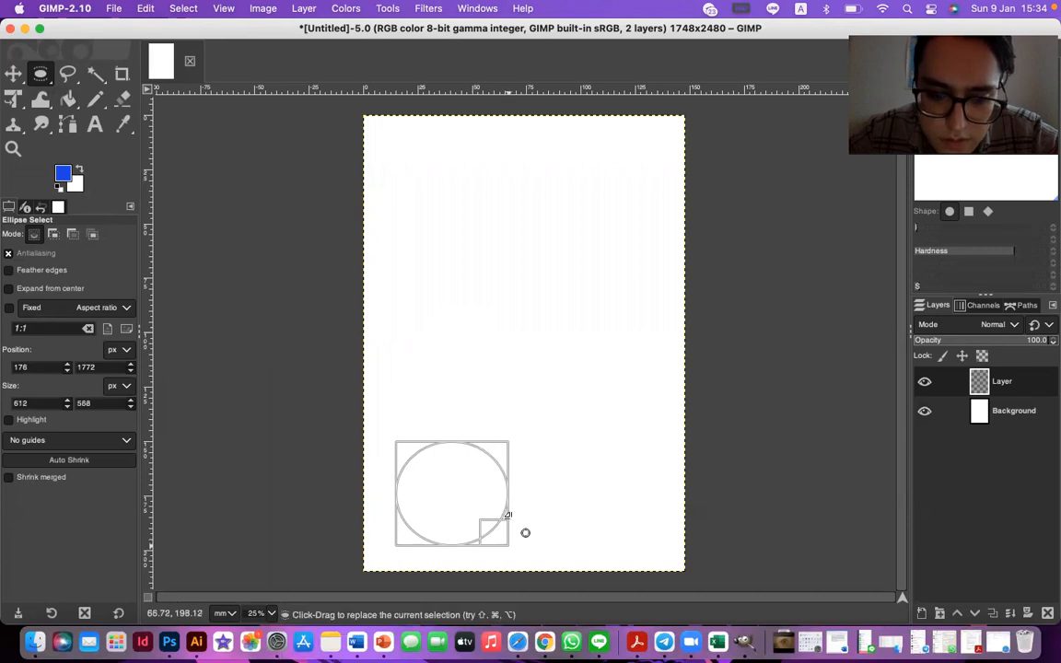
click(67, 99)
click(441, 502)
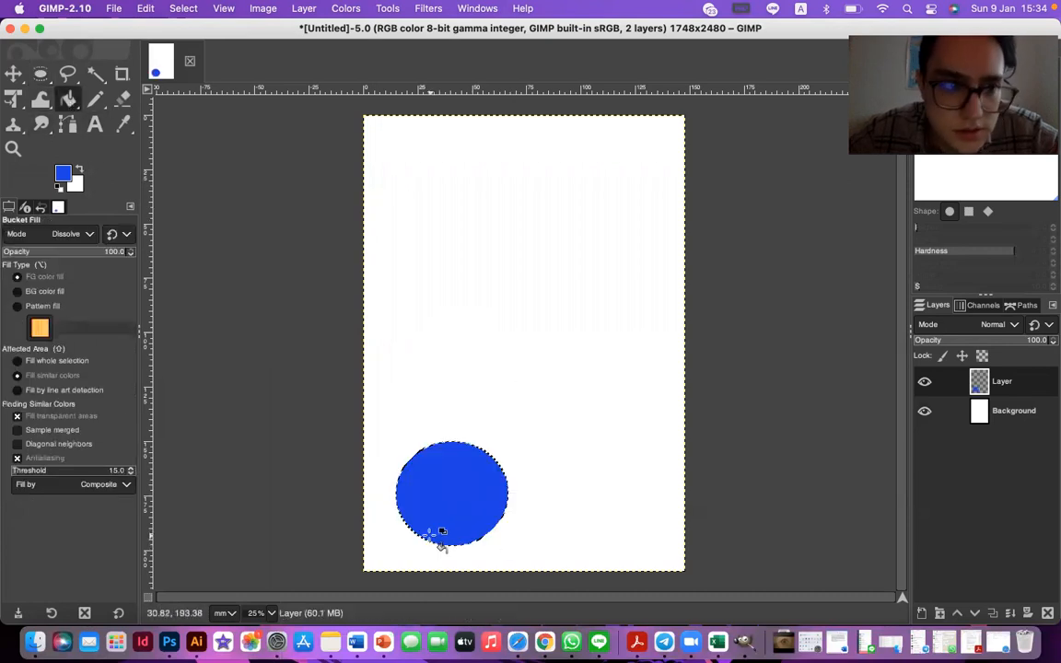
click(13, 73)
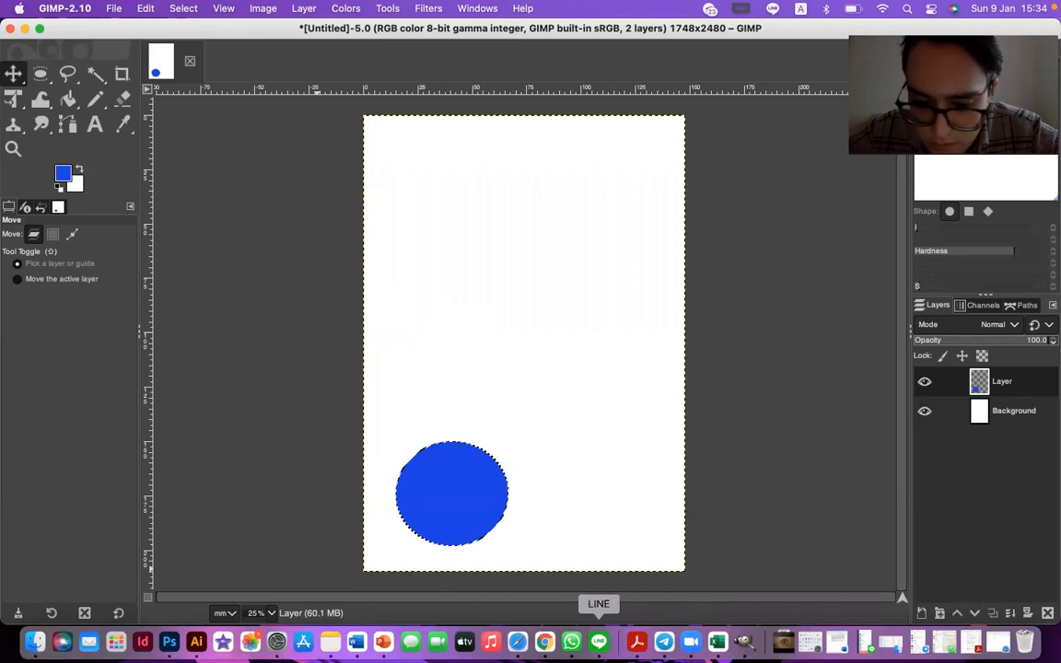
Switch to PowerPoint, examine the card or leaflet example on slide 2, and return to GIMP
click(383, 642)
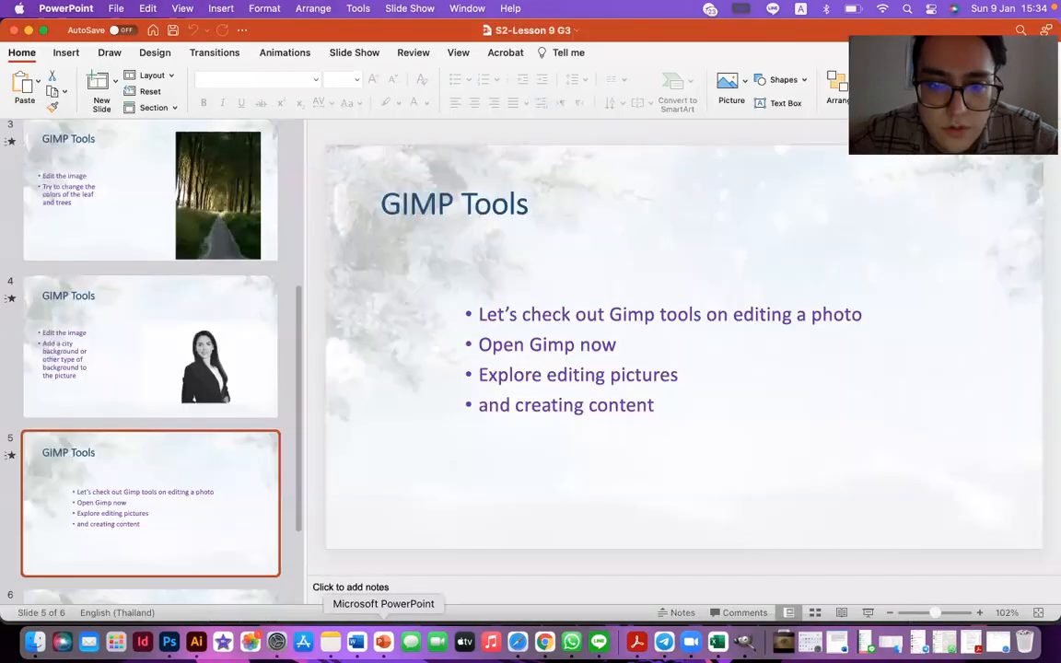
scroll(214, 240, up, 5)
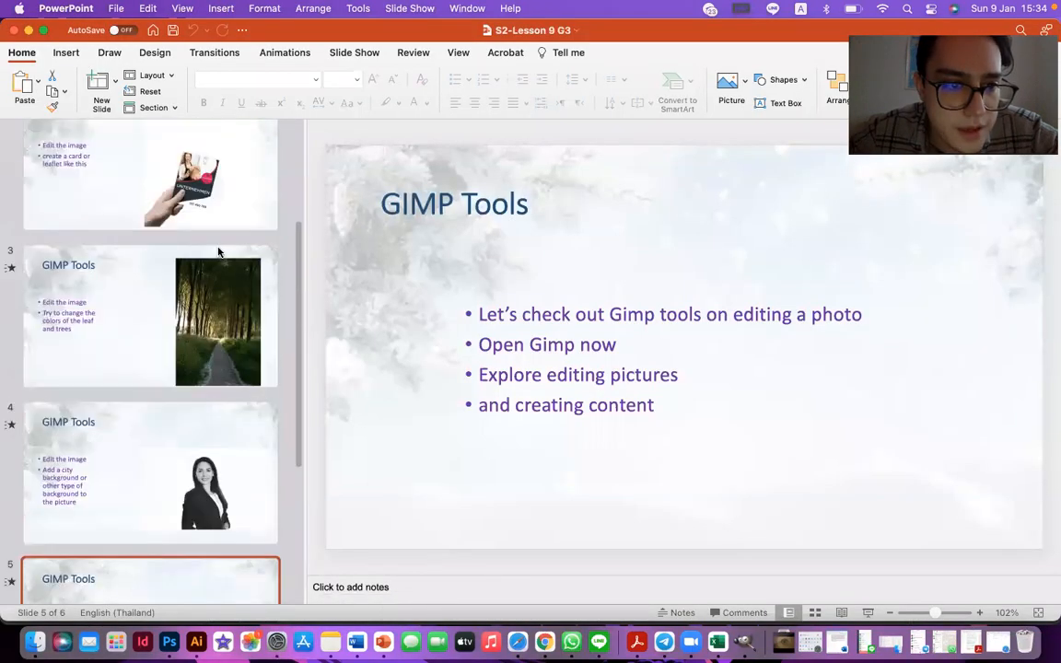
click(212, 321)
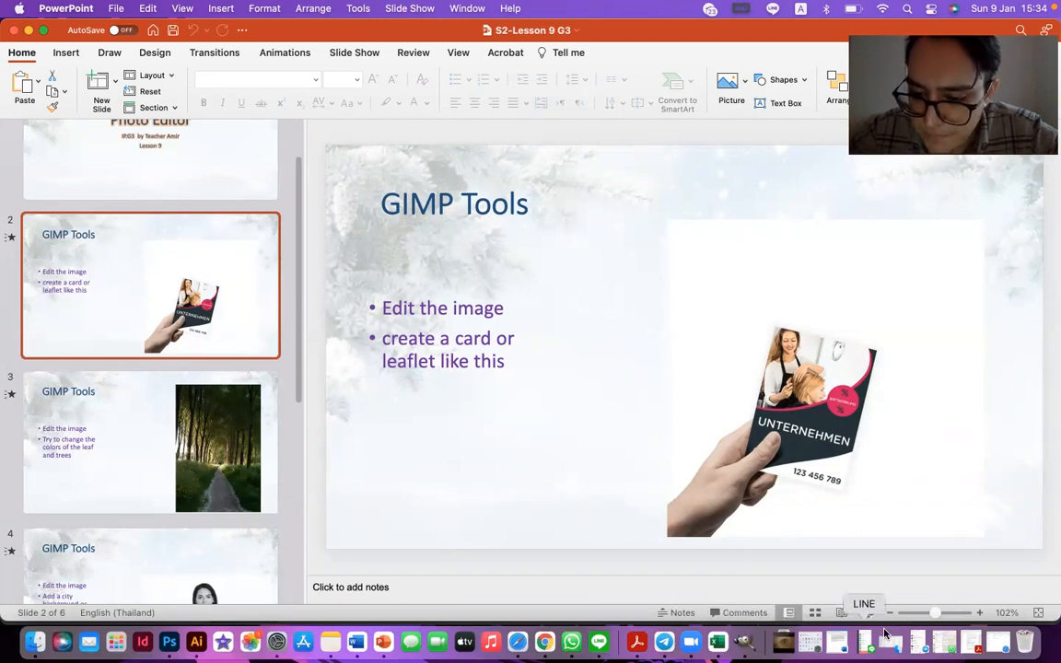
click(746, 642)
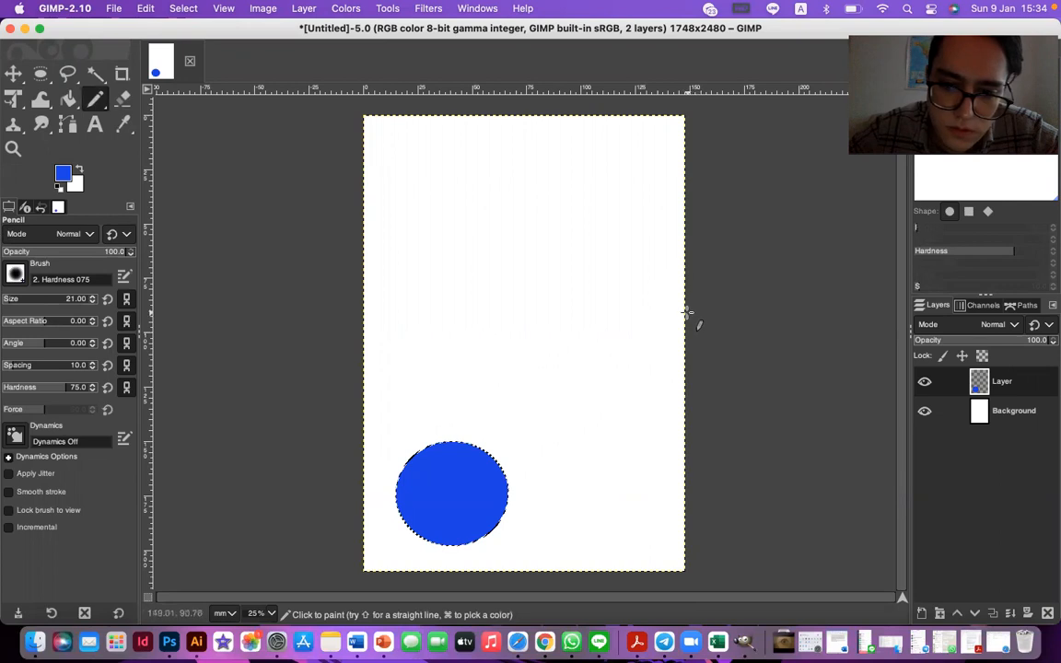
Choose the Paintbrush tool and keep blue (163be8) as the foreground colour
right_click(95, 101)
click(168, 101)
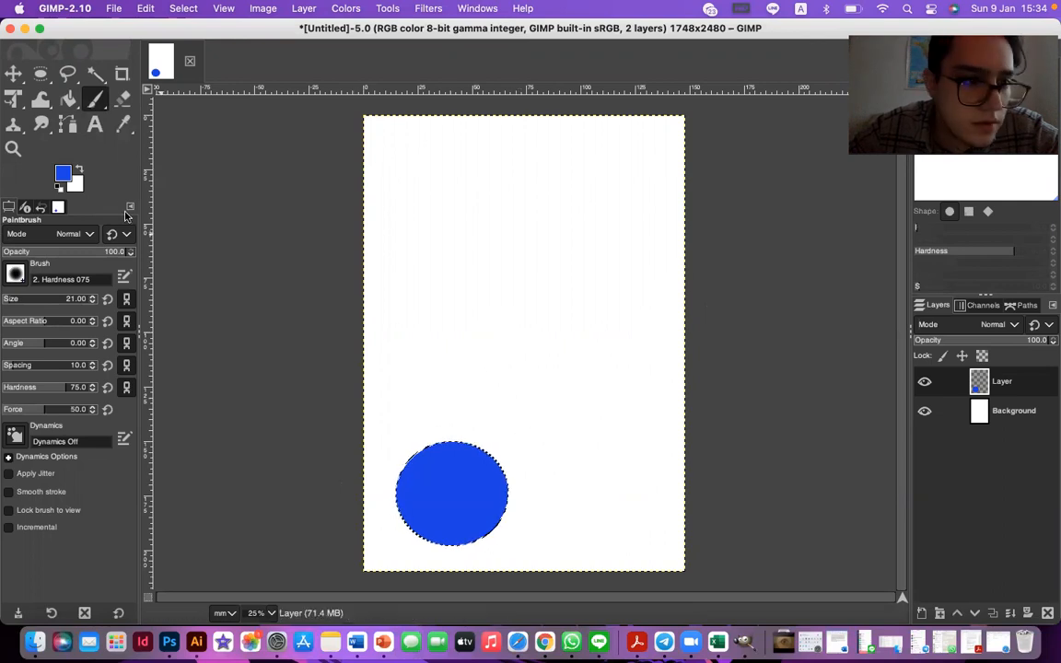
click(63, 172)
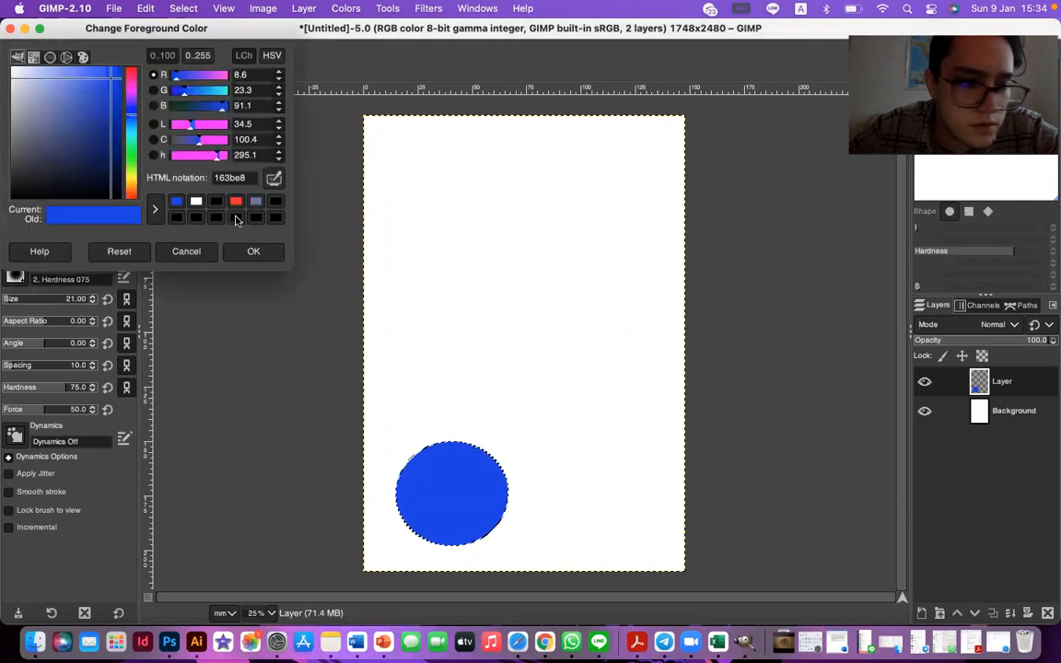
click(253, 251)
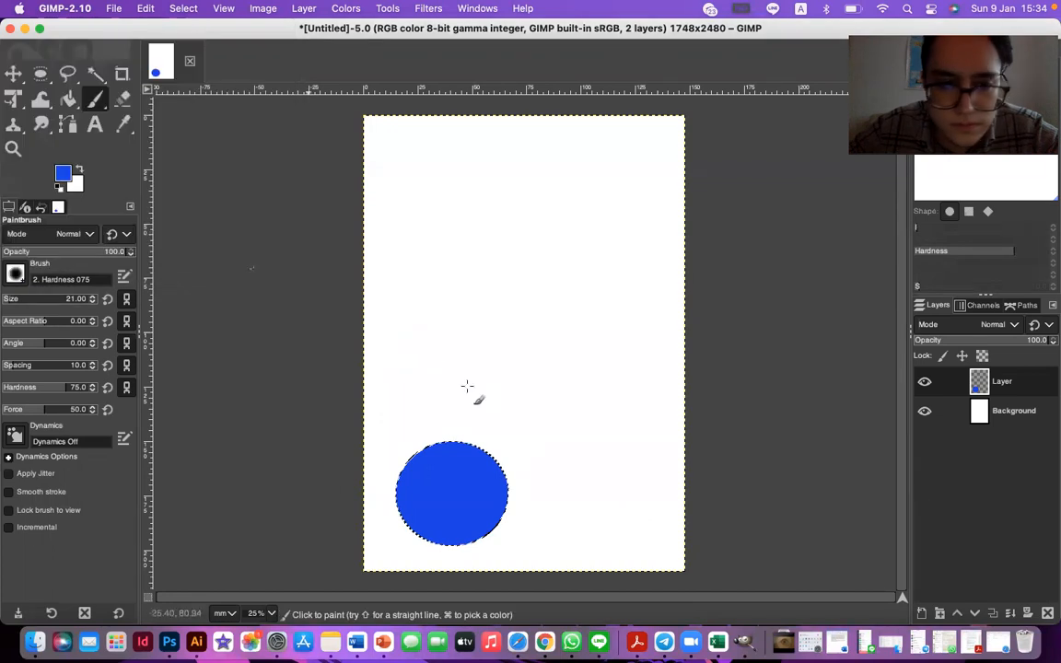
Add another transparent layer above the blue circle's layer
click(922, 614)
click(1021, 603)
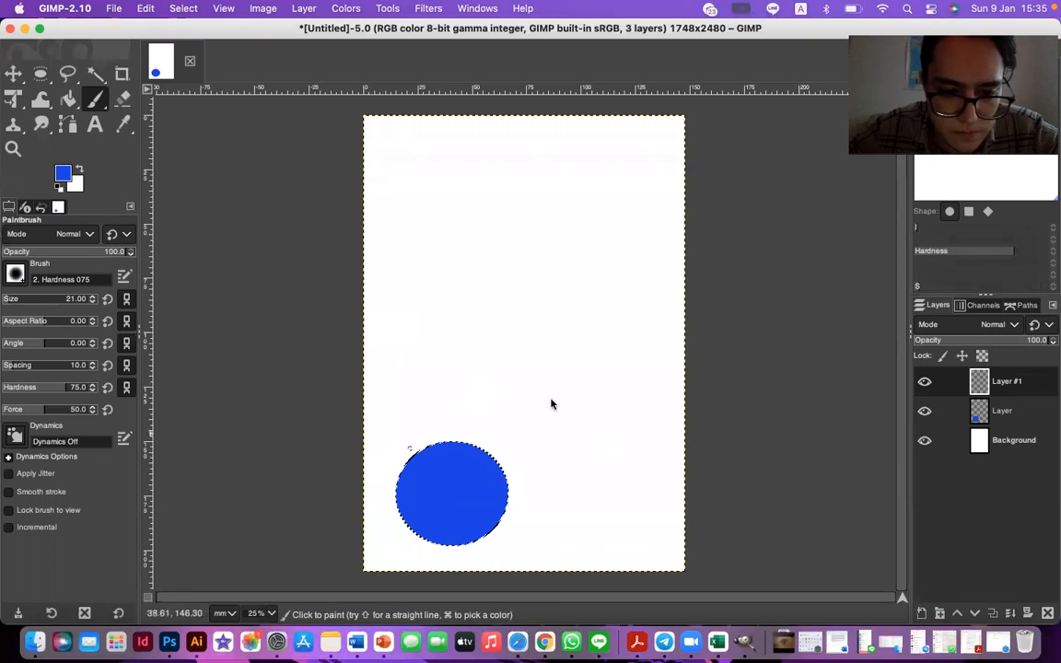
Make the Background layer active and switch from the Paintbrush to the Pencil tool
click(994, 442)
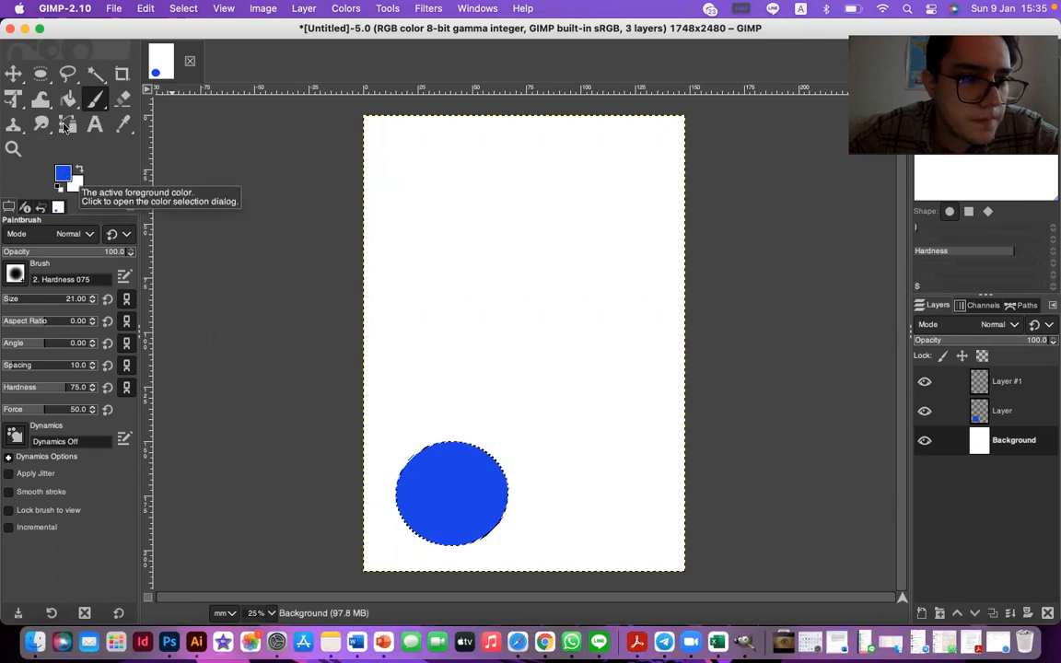
click(95, 99)
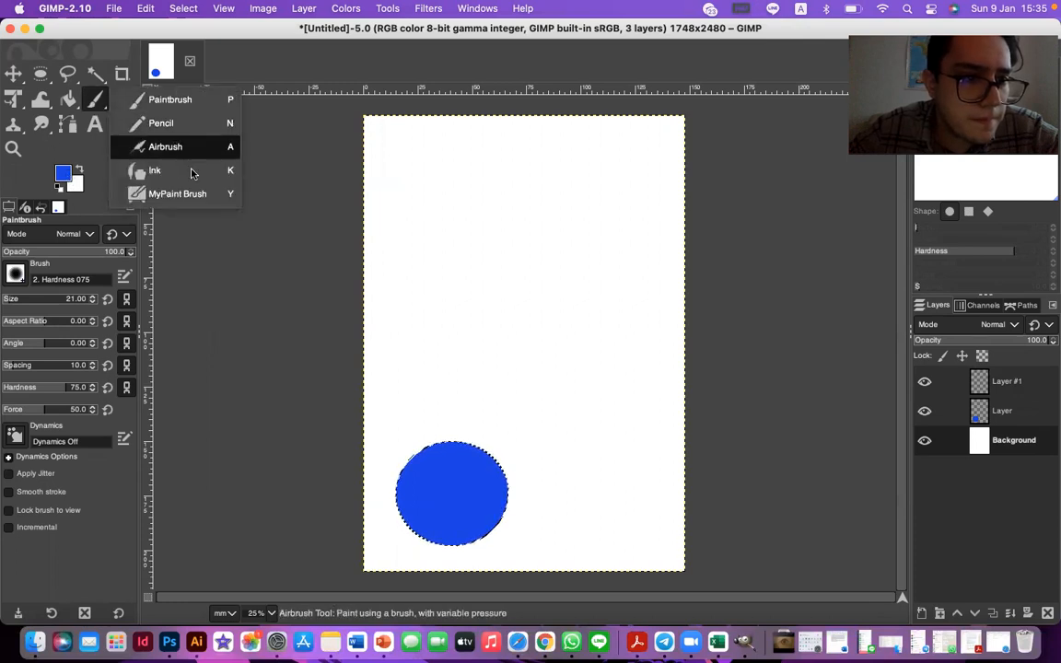
click(42, 160)
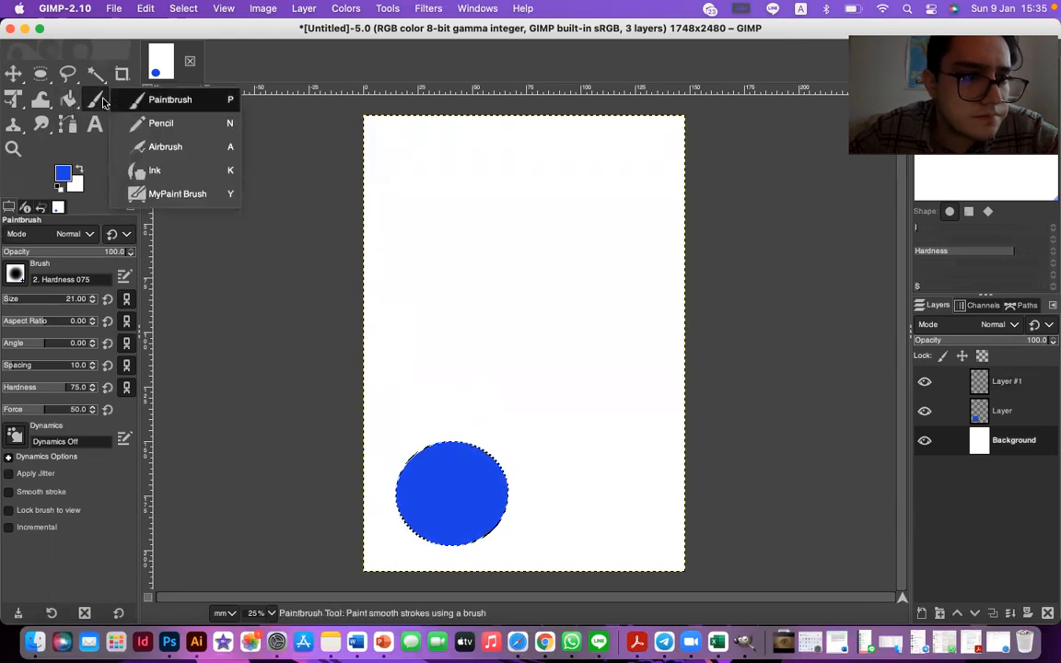
click(103, 103)
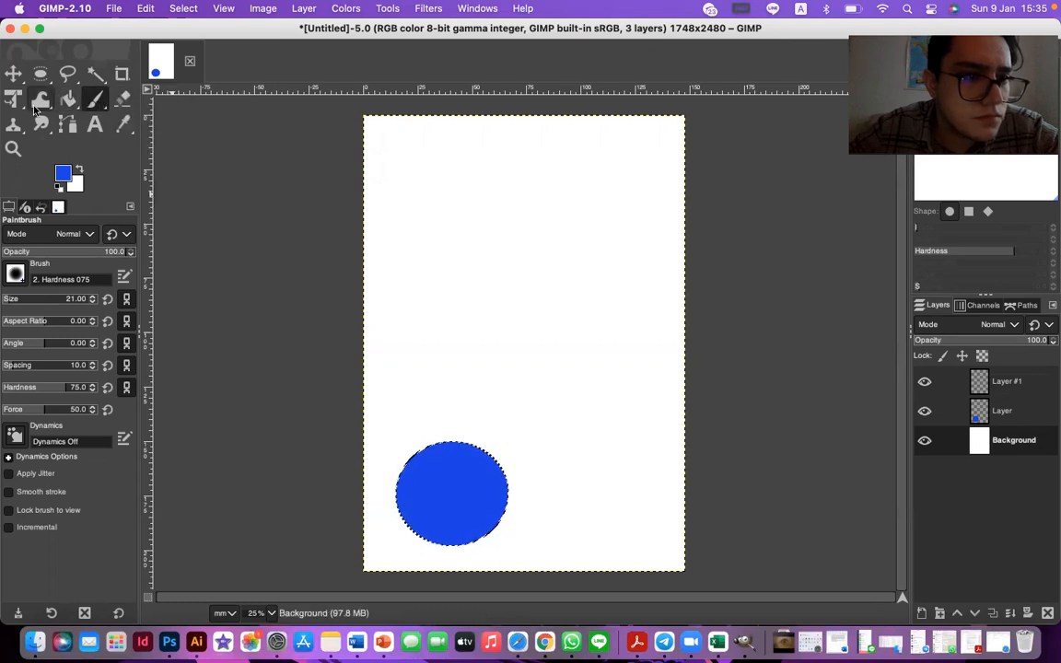
mouse_move(93, 100)
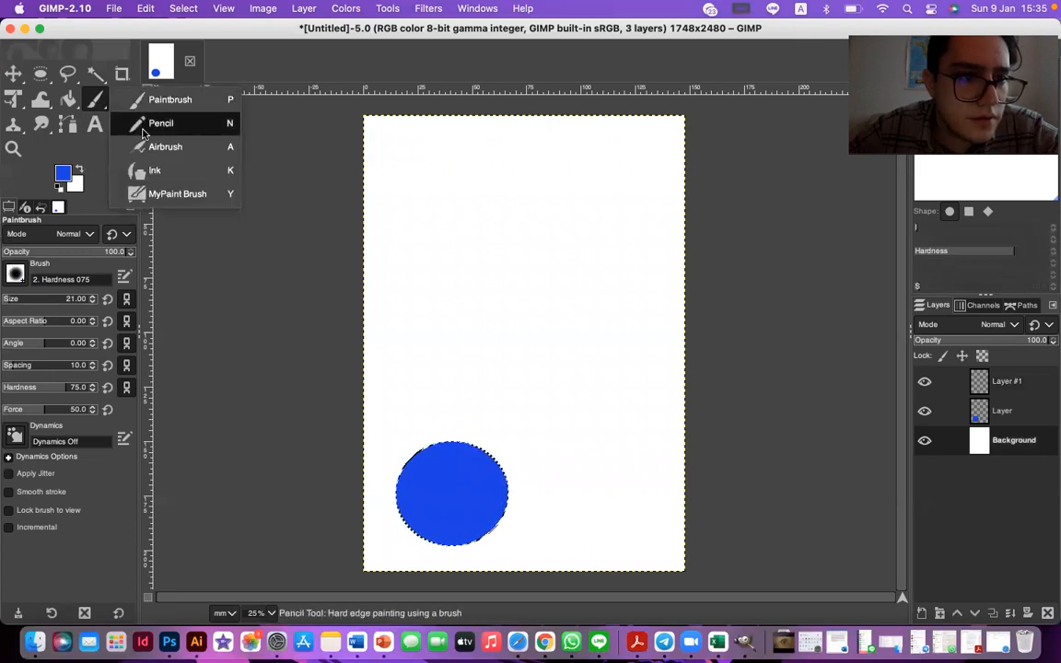
click(148, 123)
Give the Pencil the 2. Hardness 100 brush and set its size to 45
right_click(433, 324)
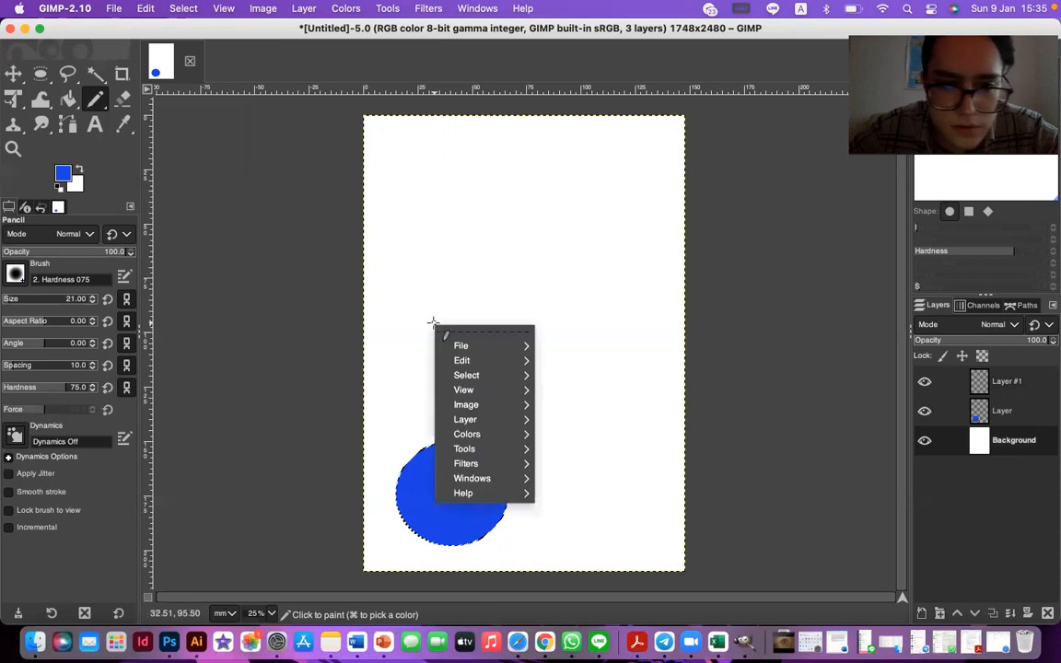
click(14, 275)
click(15, 273)
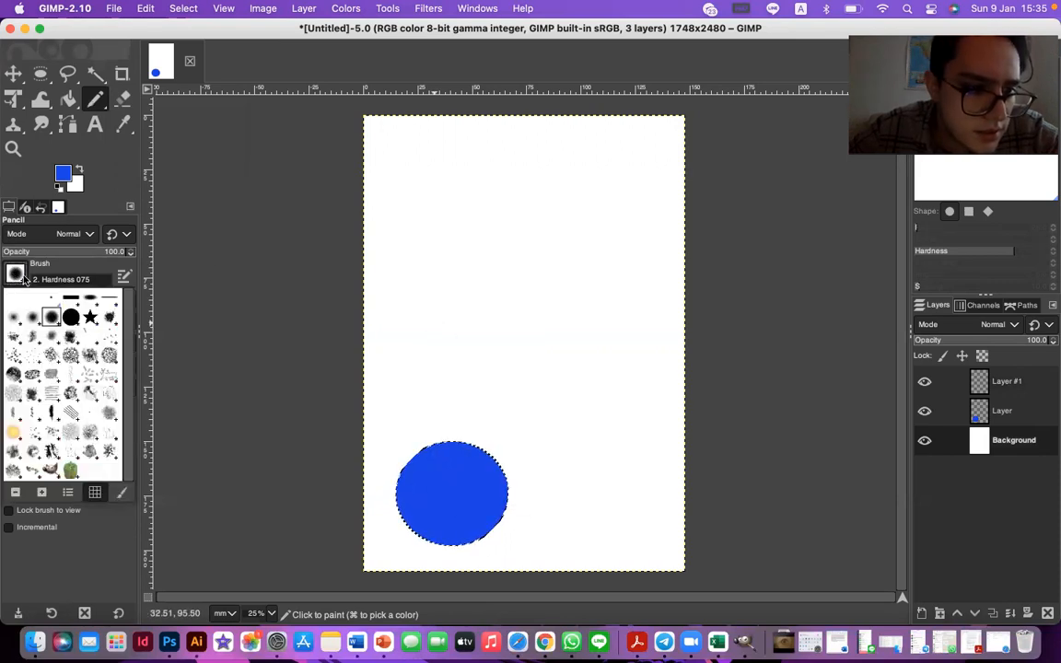
click(71, 317)
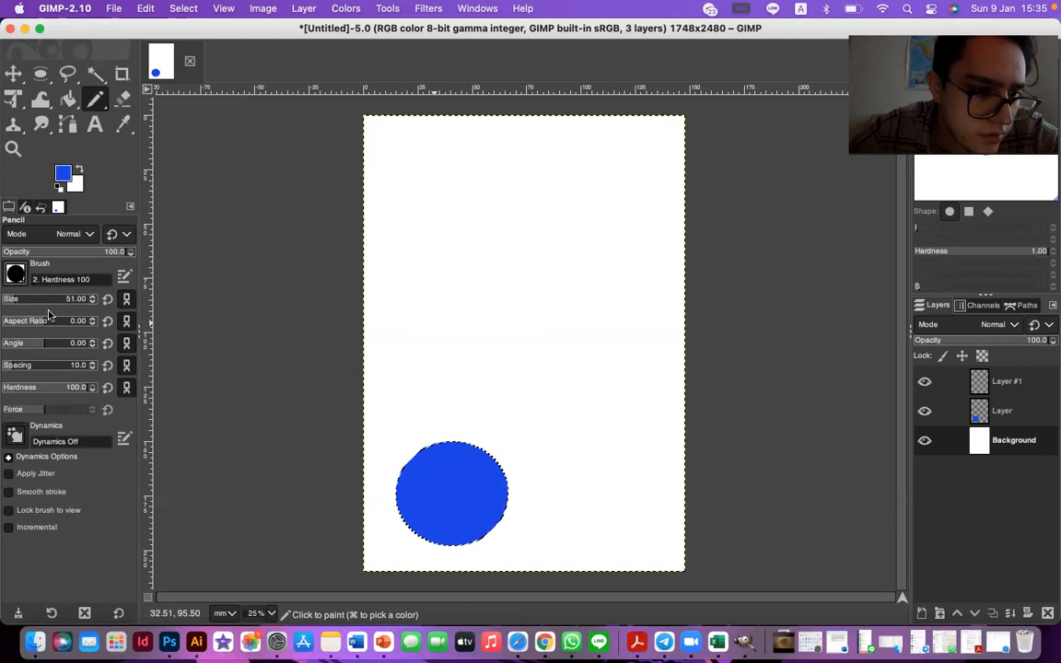
click(45, 299)
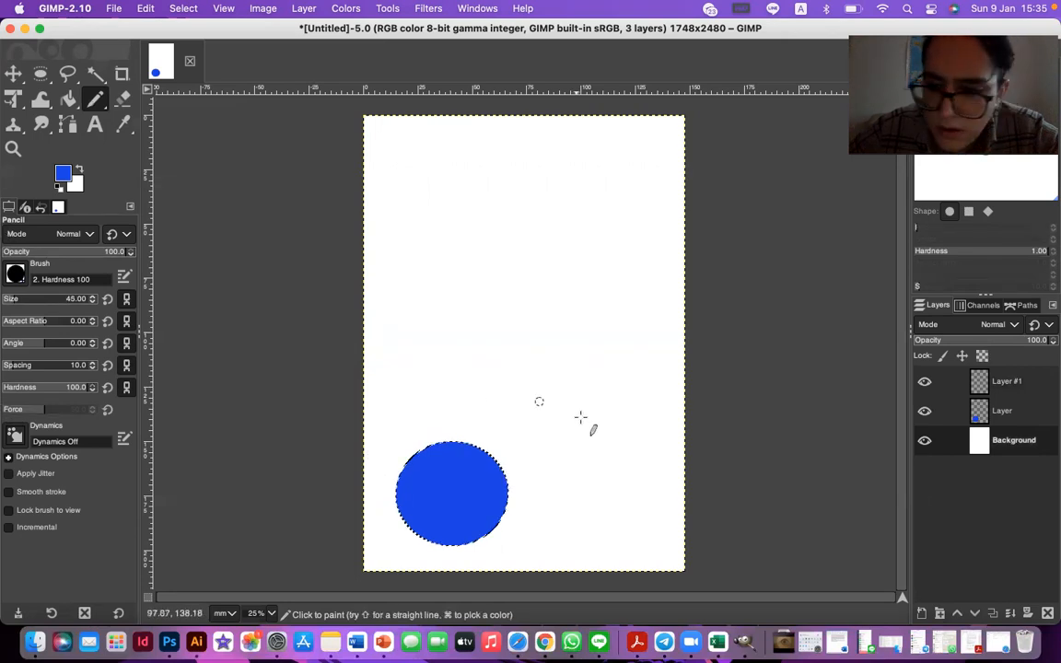
Activate the empty layer, try to shift the artwork up and to the right with the Move tool, and undo it
click(1040, 390)
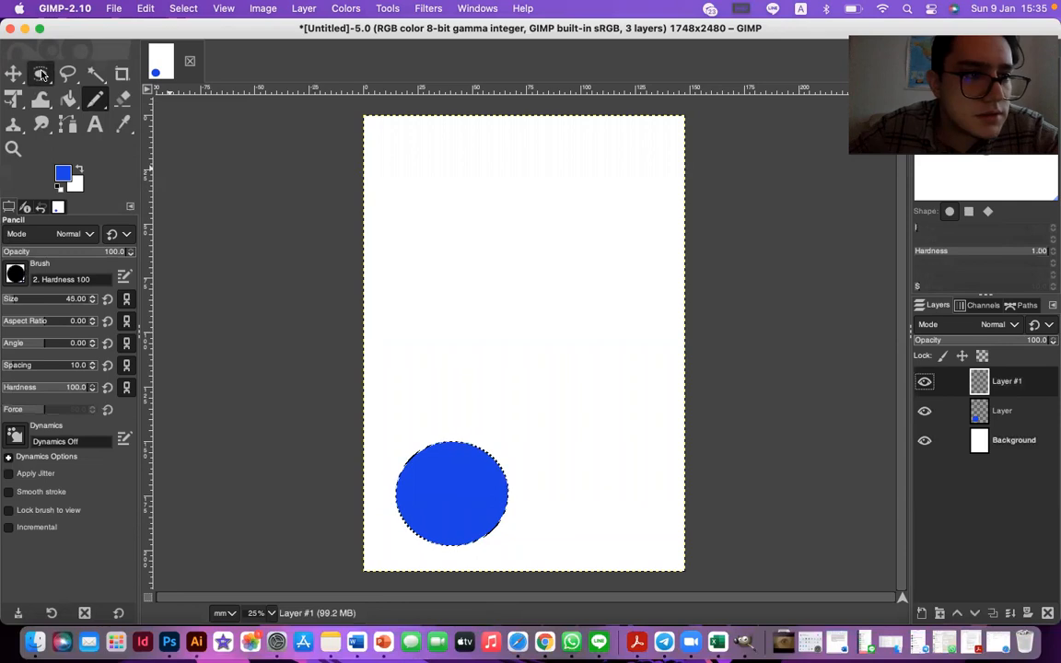
key(shift+c)
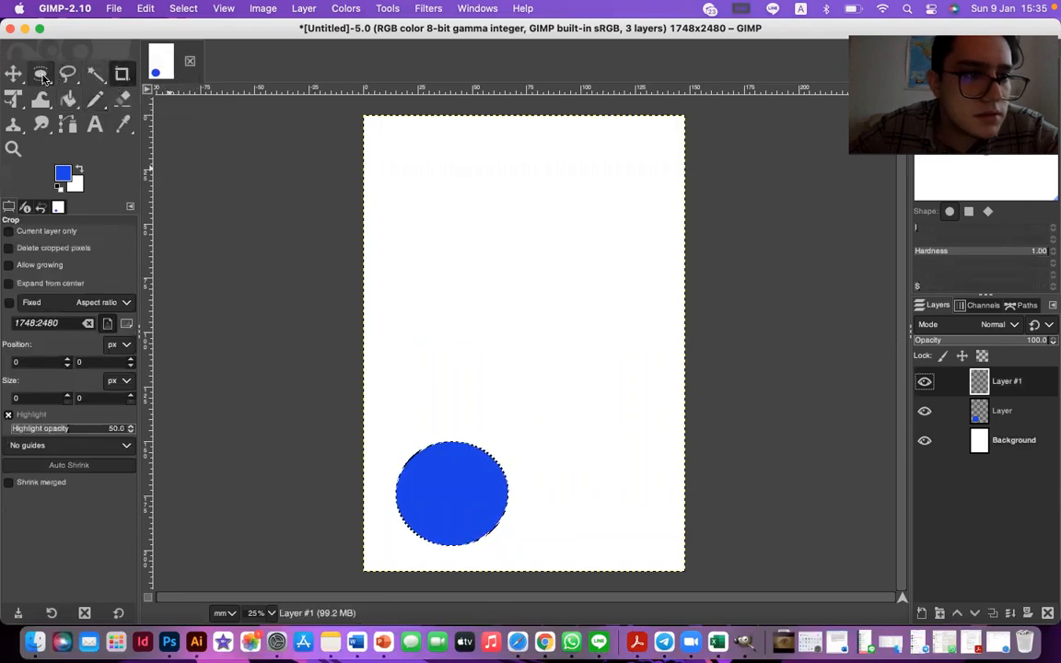
click(38, 78)
click(69, 77)
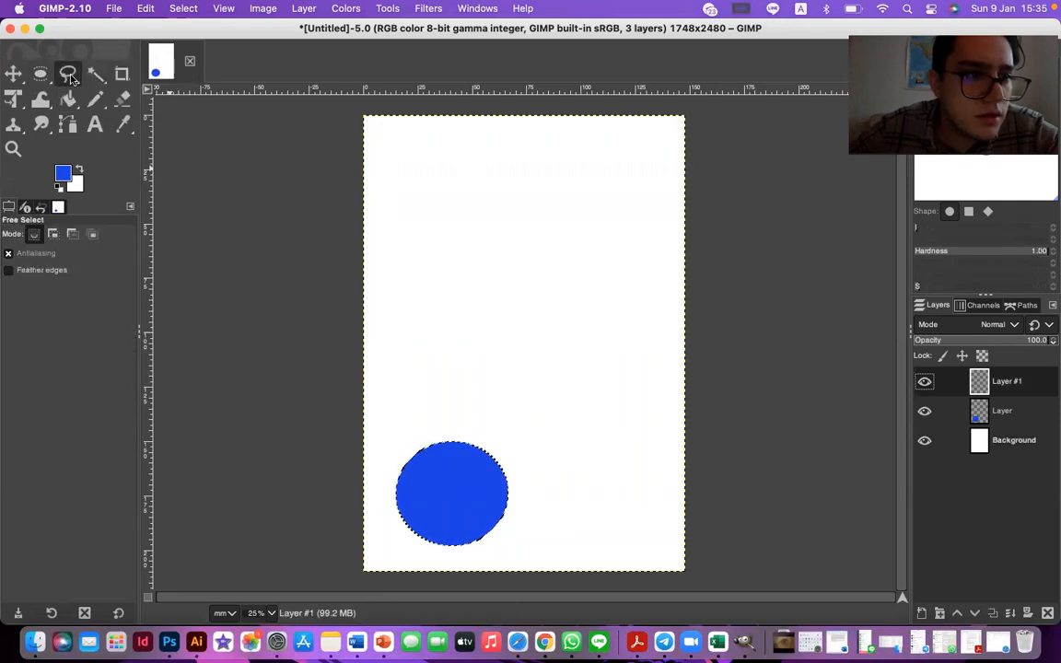
click(40, 77)
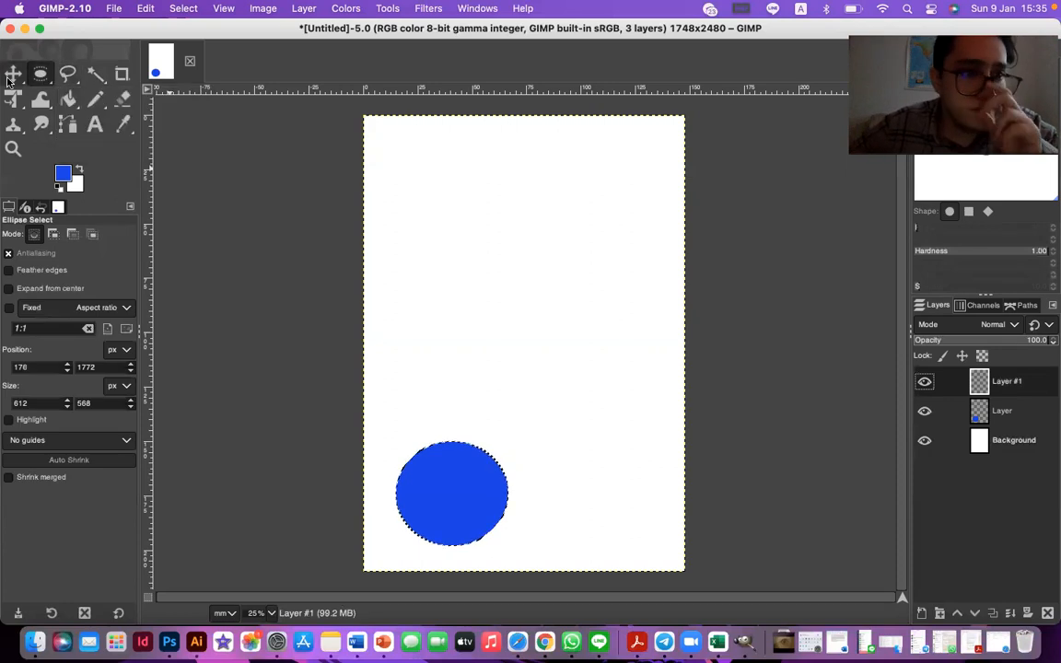
click(13, 74)
drag(403, 440, 563, 342)
key(super+z)
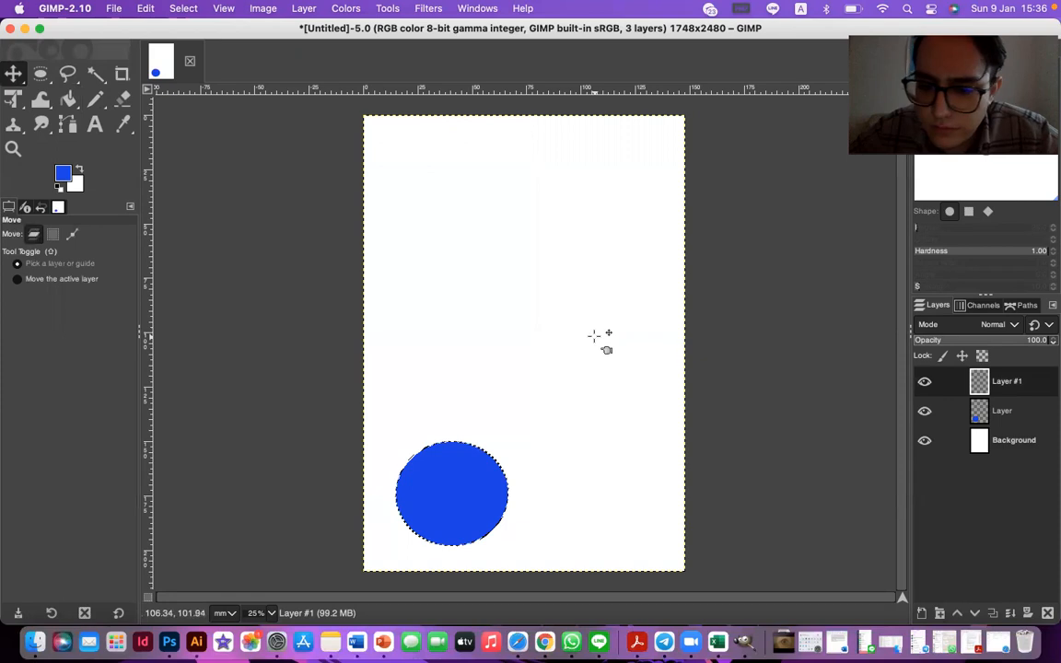
Delete the blue circle's layer and the empty Layer #1 above it, and check the Background layer by toggling its visibility
click(1029, 424)
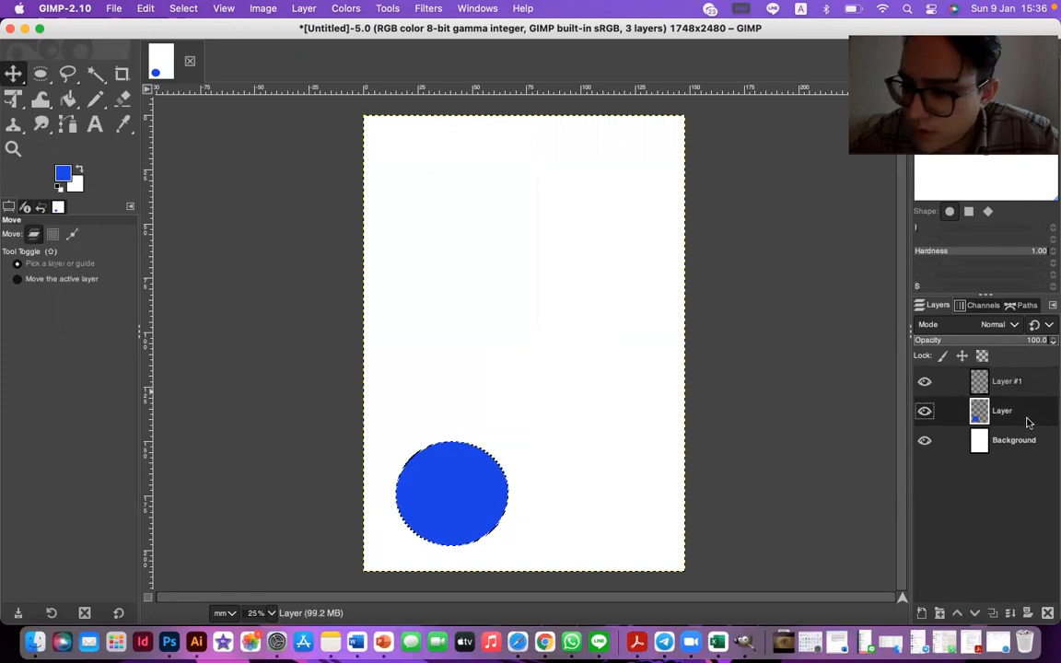
click(1047, 614)
click(1014, 381)
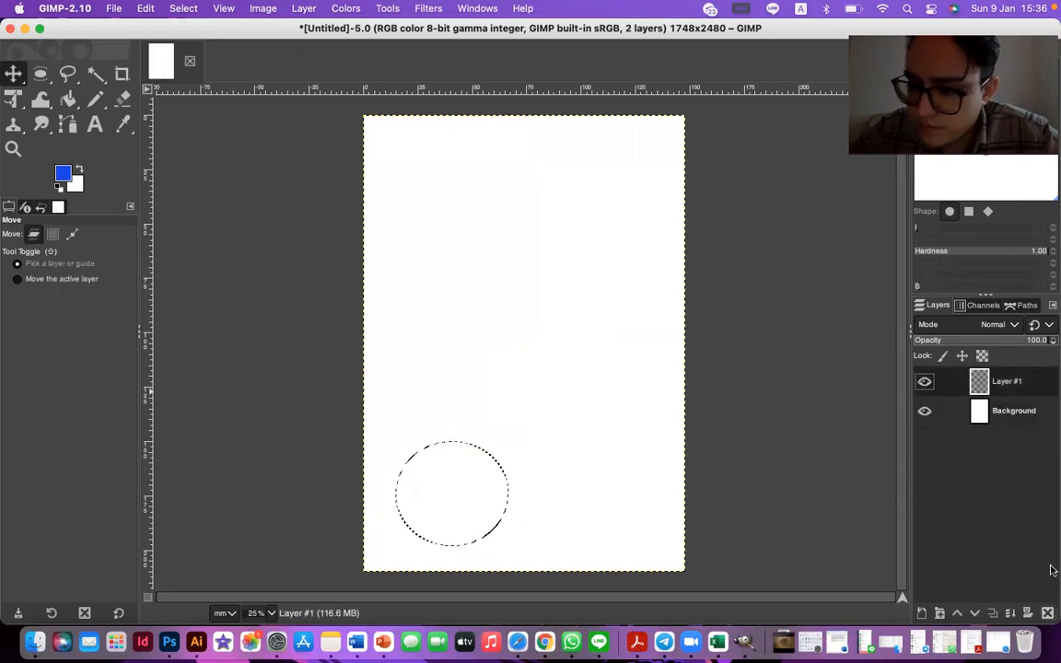
click(1049, 613)
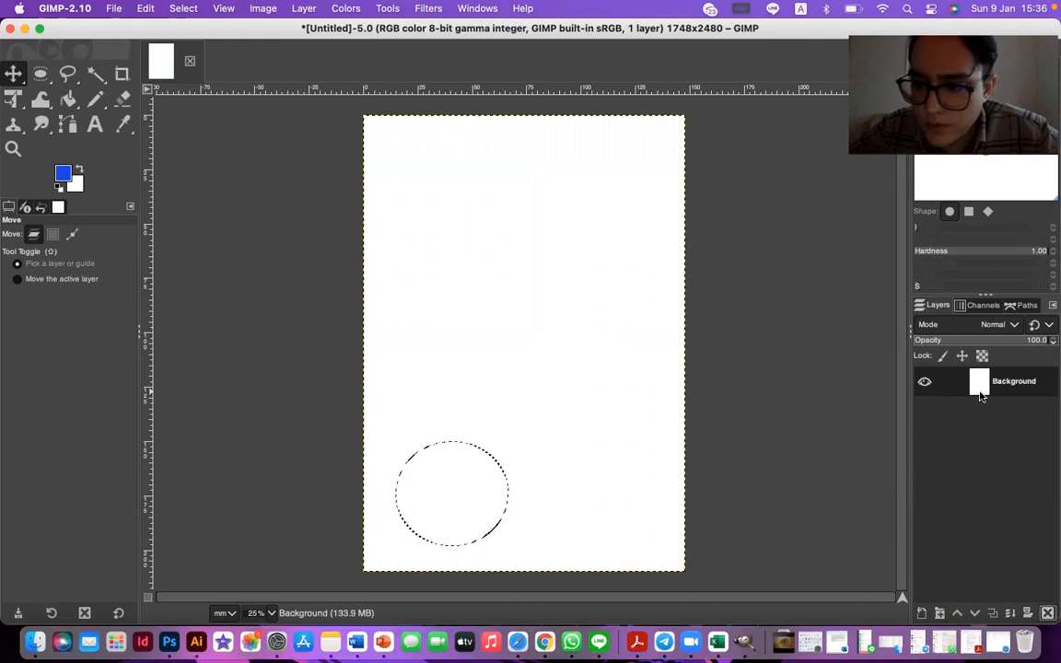
click(925, 383)
click(925, 383)
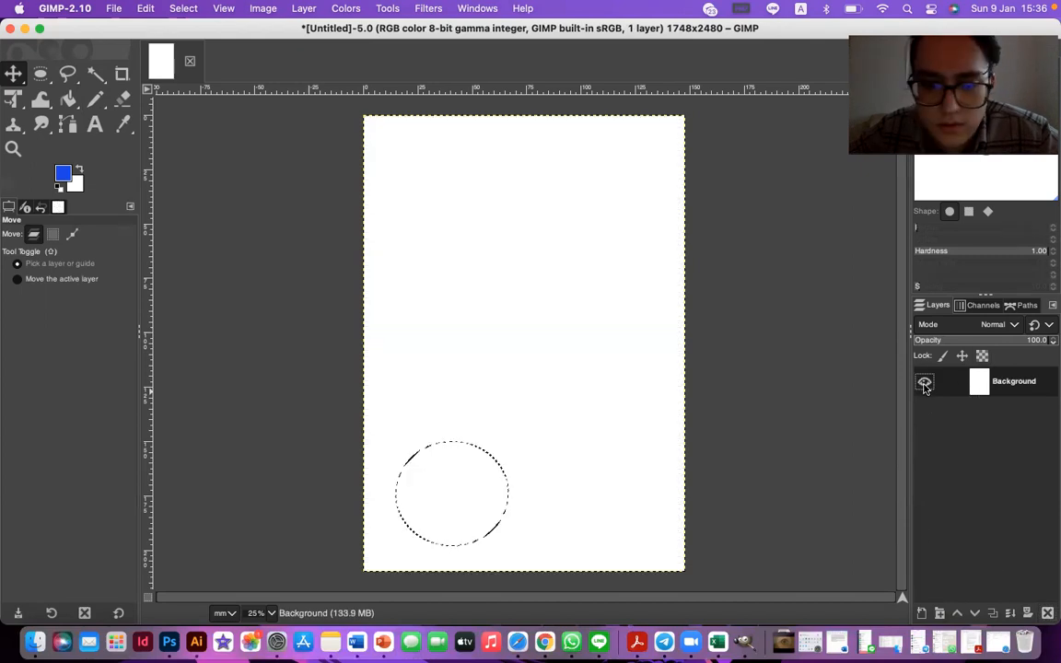
click(41, 74)
drag(303, 218, 256, 430)
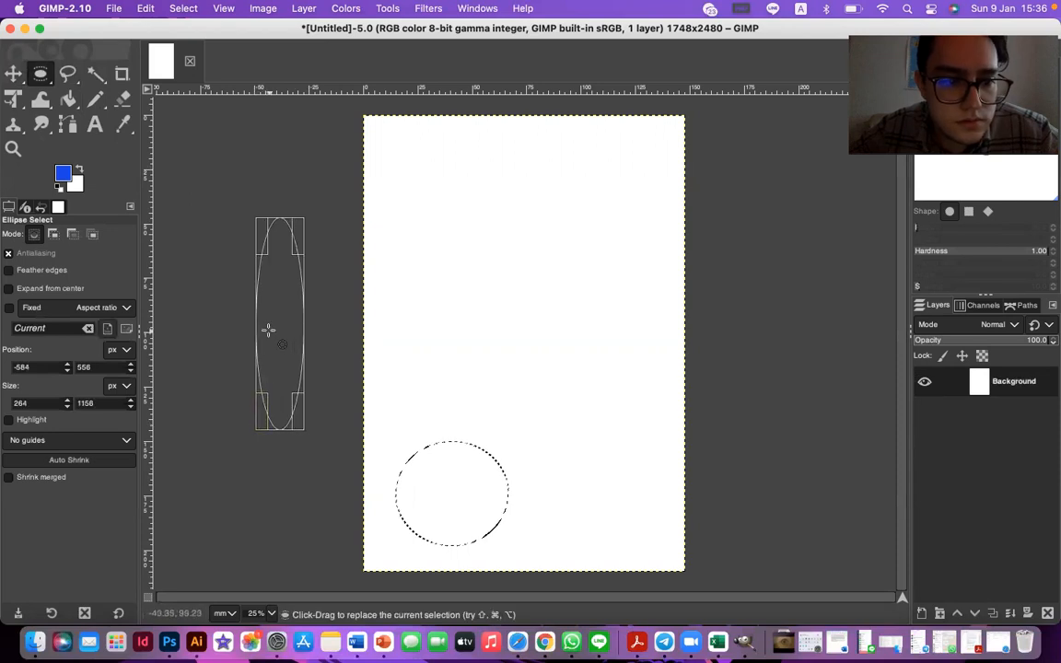
click(68, 100)
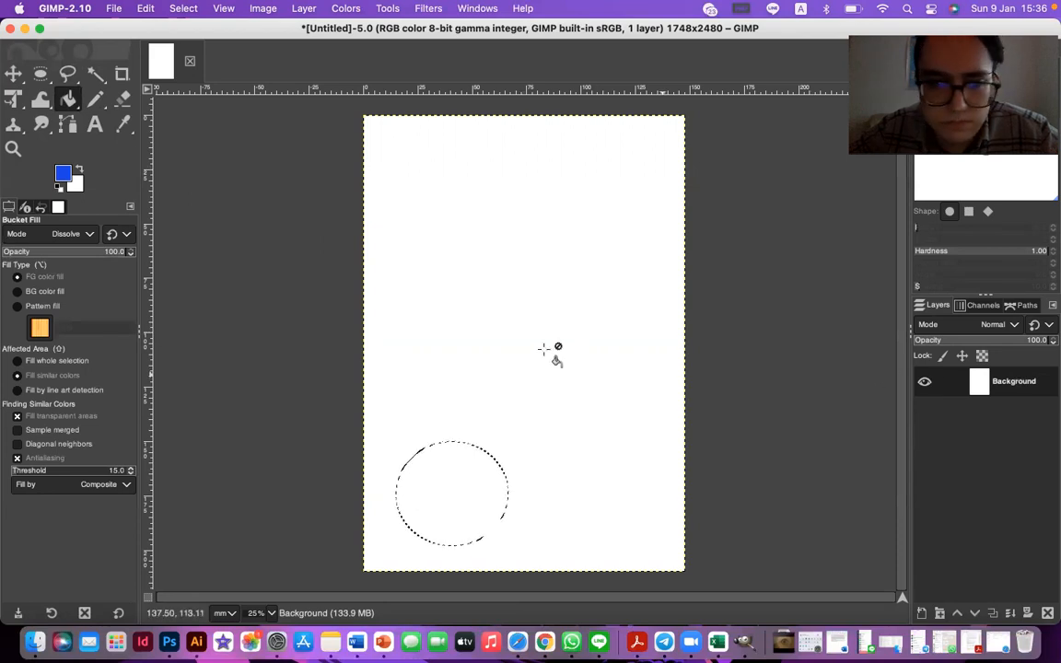
Create a new 1748 × 2480 px image at 300 ppi
click(113, 8)
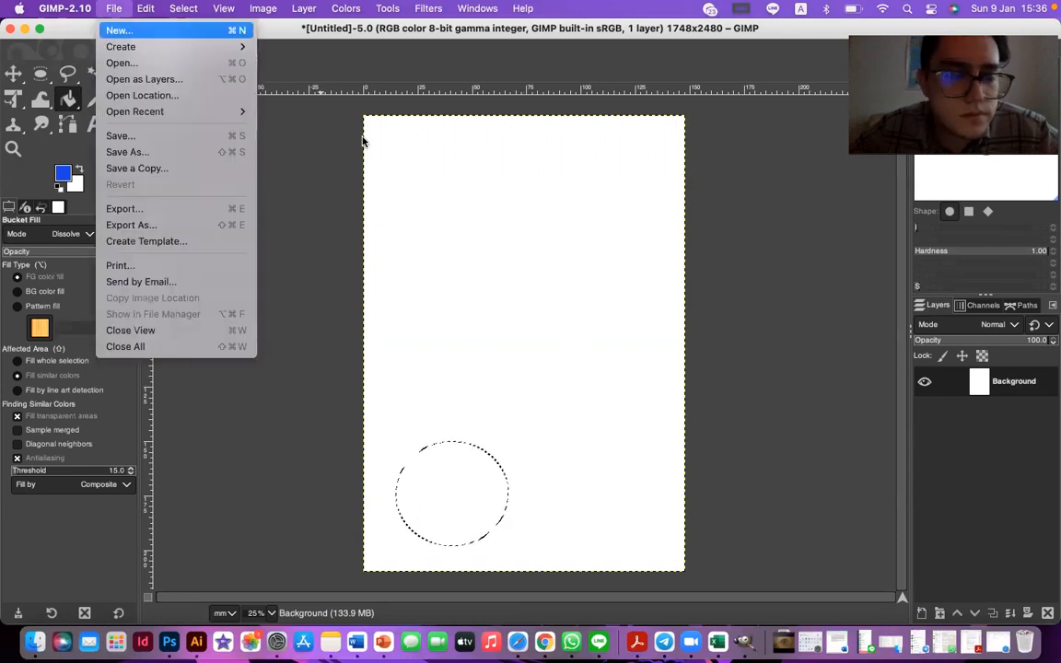
key(Return)
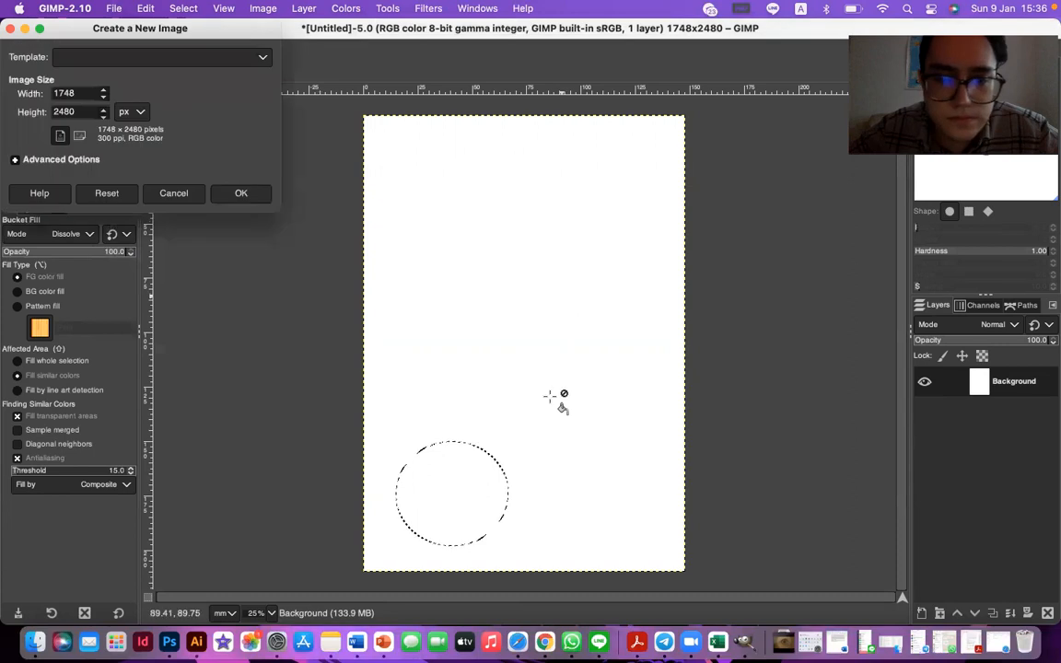
click(245, 193)
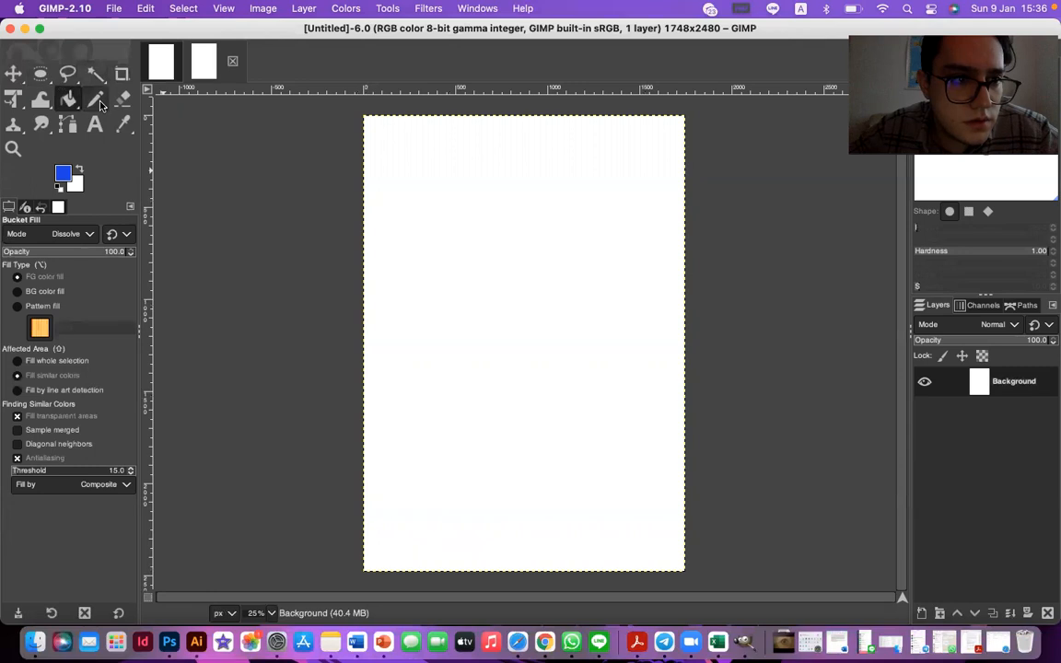
Test a Pencil stroke across the new page, undo it, and set the brush size to 10
click(95, 99)
drag(384, 490, 531, 430)
key(super+z)
right_click(517, 401)
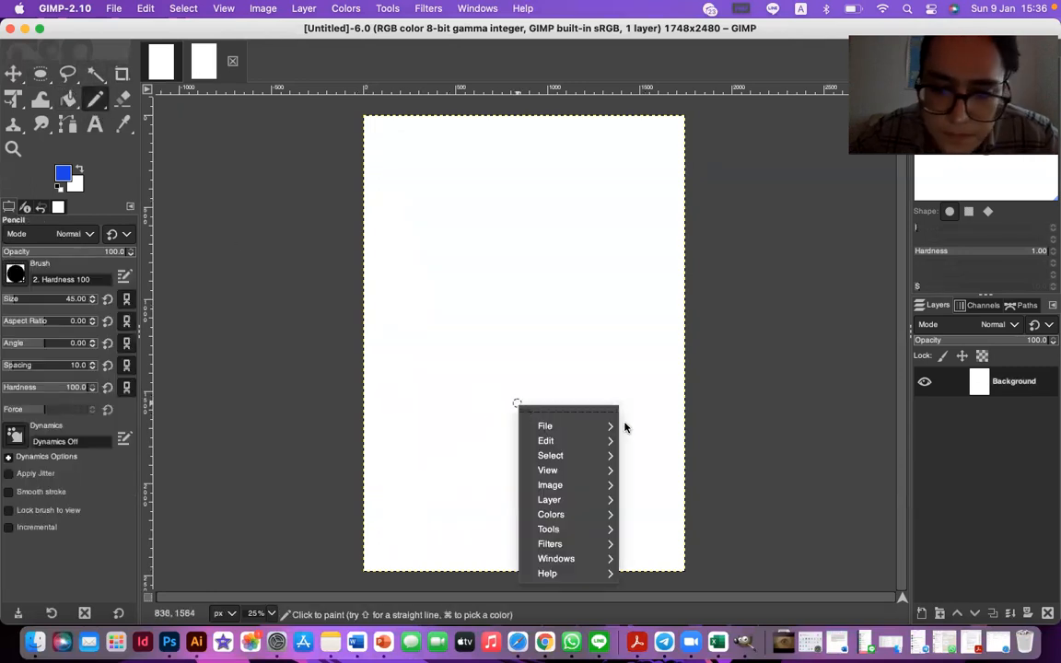
mouse_move(603, 430)
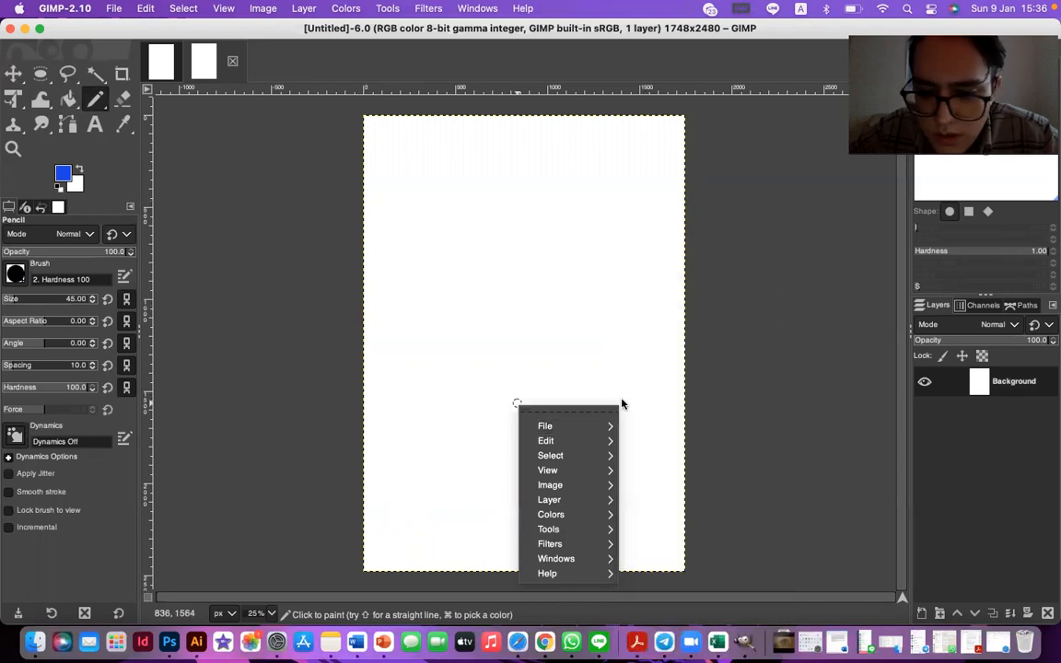
click(9, 304)
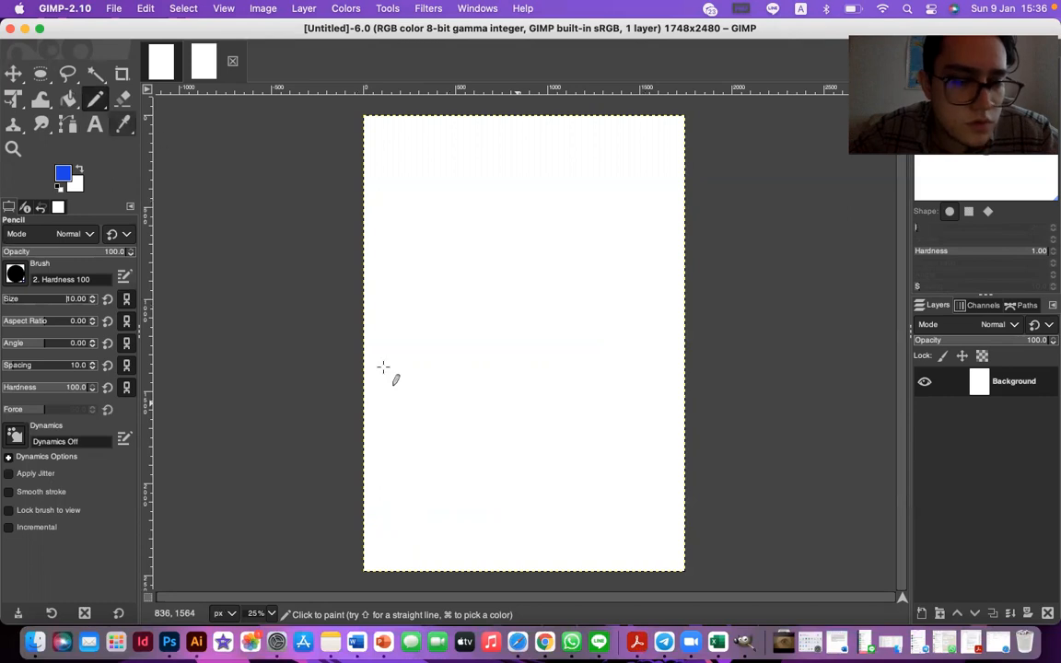
Try a rising Pencil curve across the page and a Unified Transform of the layer, and undo the changes
drag(367, 489, 686, 342)
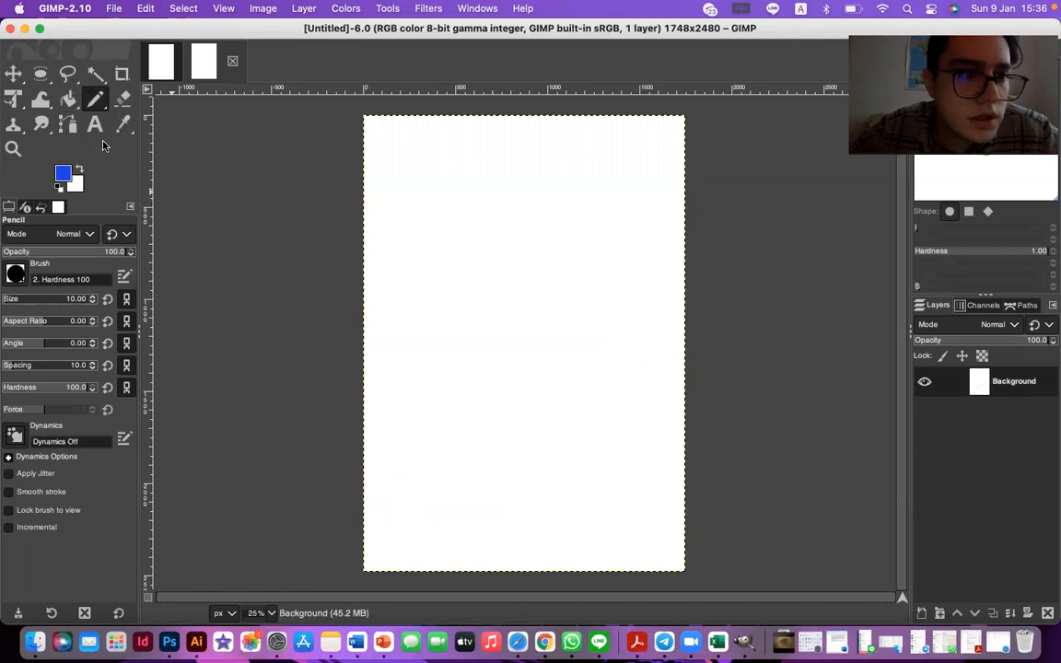
click(13, 99)
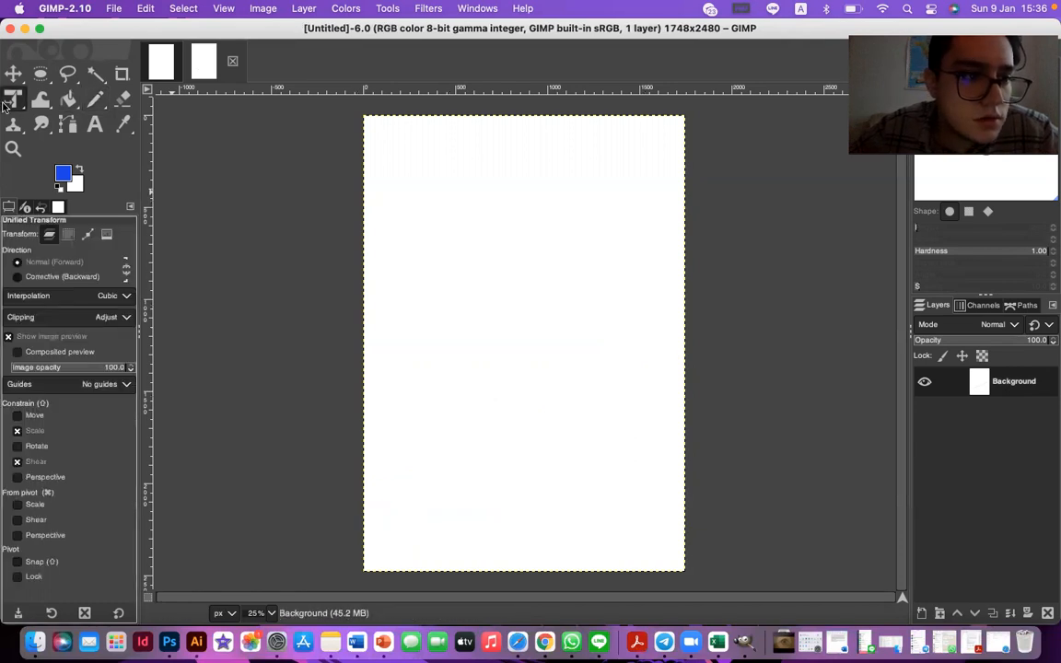
click(528, 396)
drag(528, 396, 524, 396)
key(super+z)
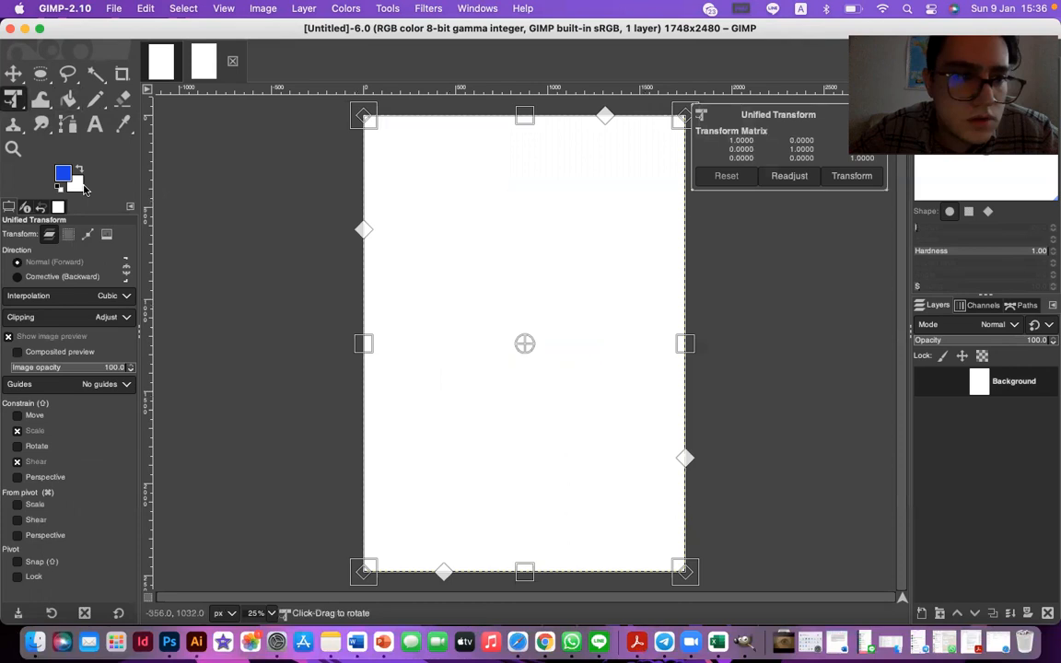
click(13, 99)
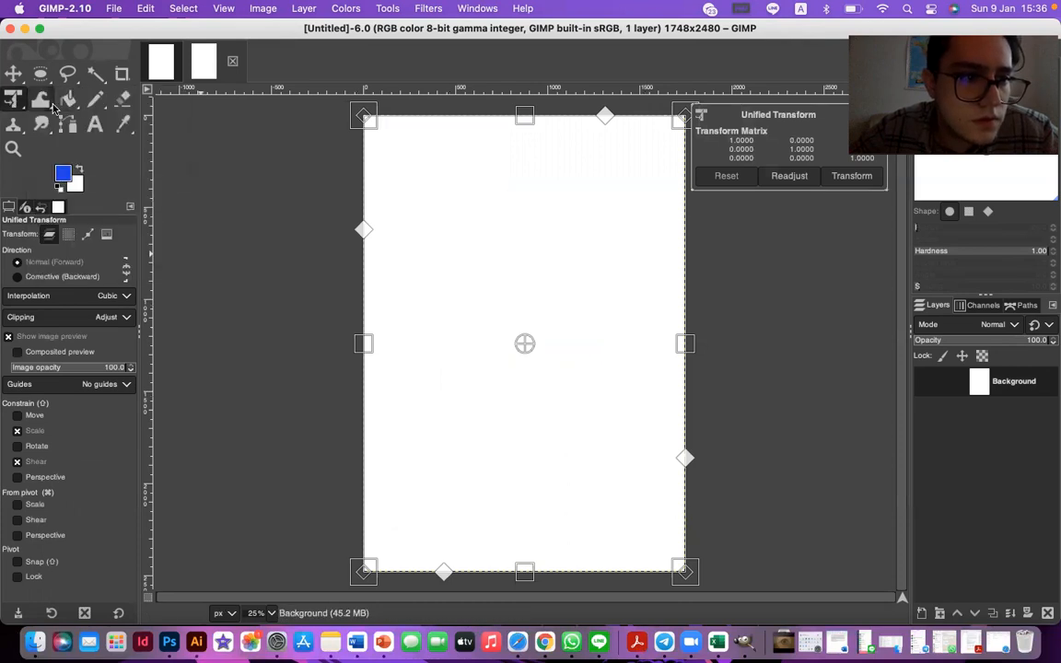
With the Pencil, draw two rising blue curves from the page's left edge to its right edge, one in the lower half and one above it
mouse_move(53, 108)
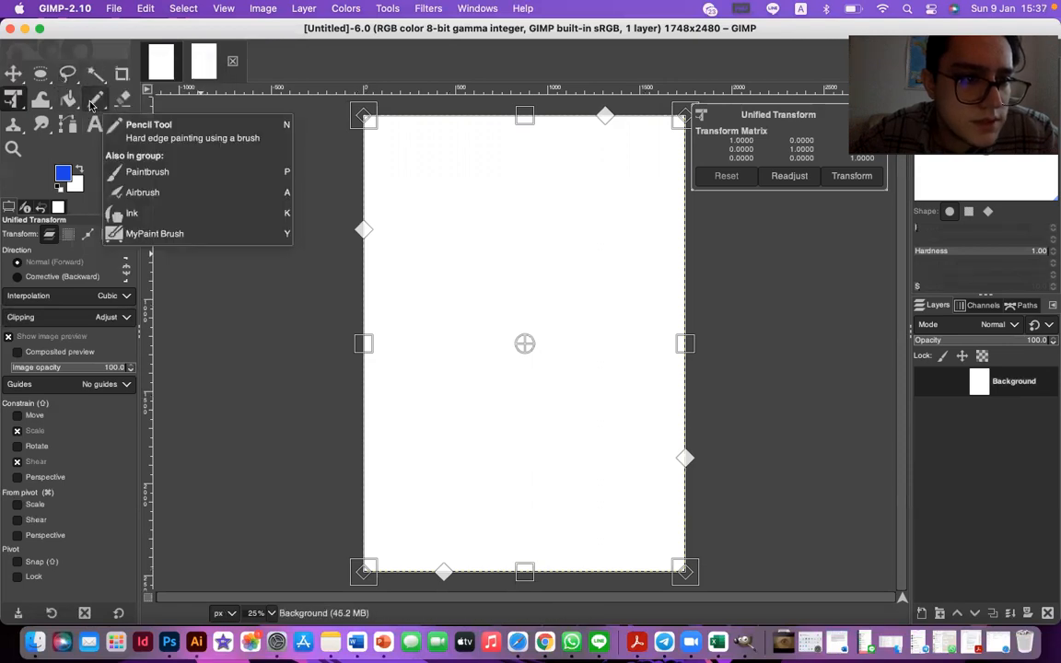
click(93, 102)
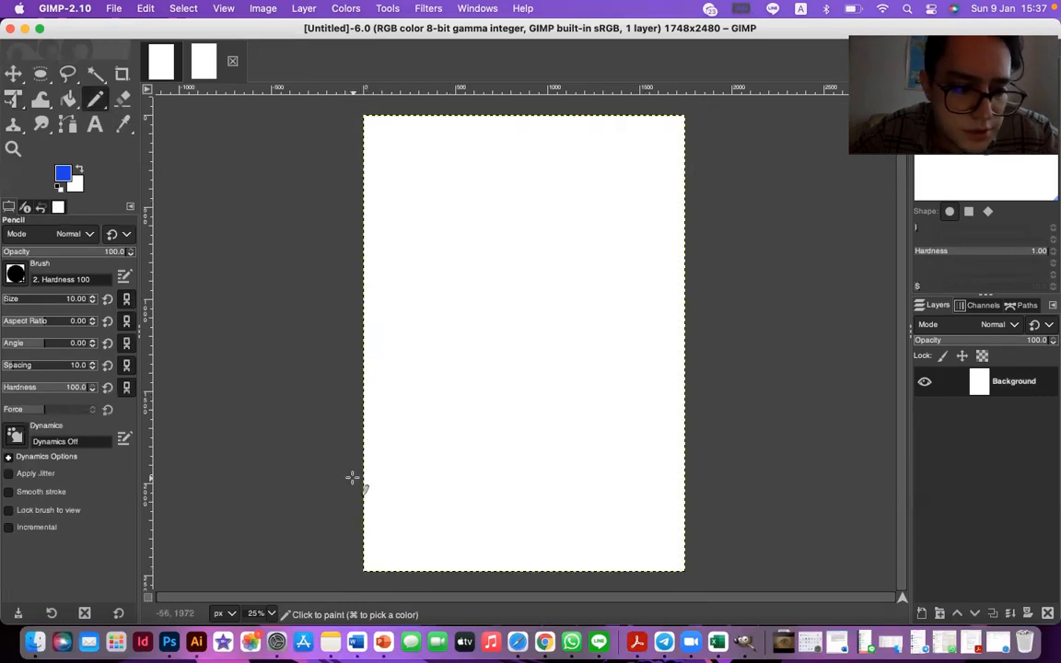
mouse_move(366, 474)
mouse_down()
mouse_move(562, 429)
mouse_move(637, 389)
mouse_move(683, 334)
mouse_up()
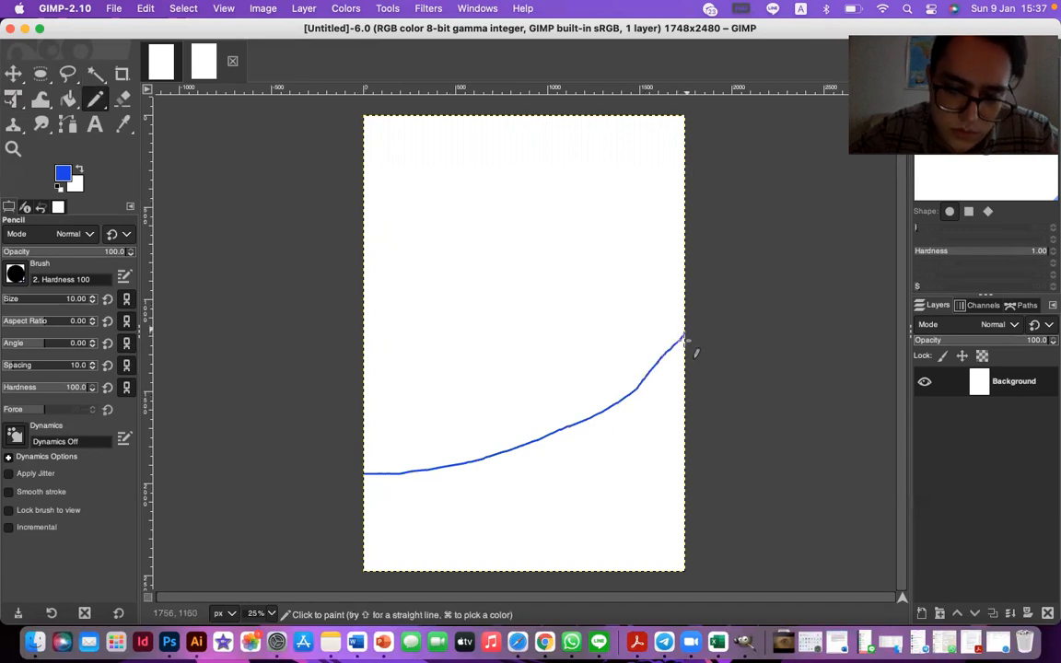
click(378, 301)
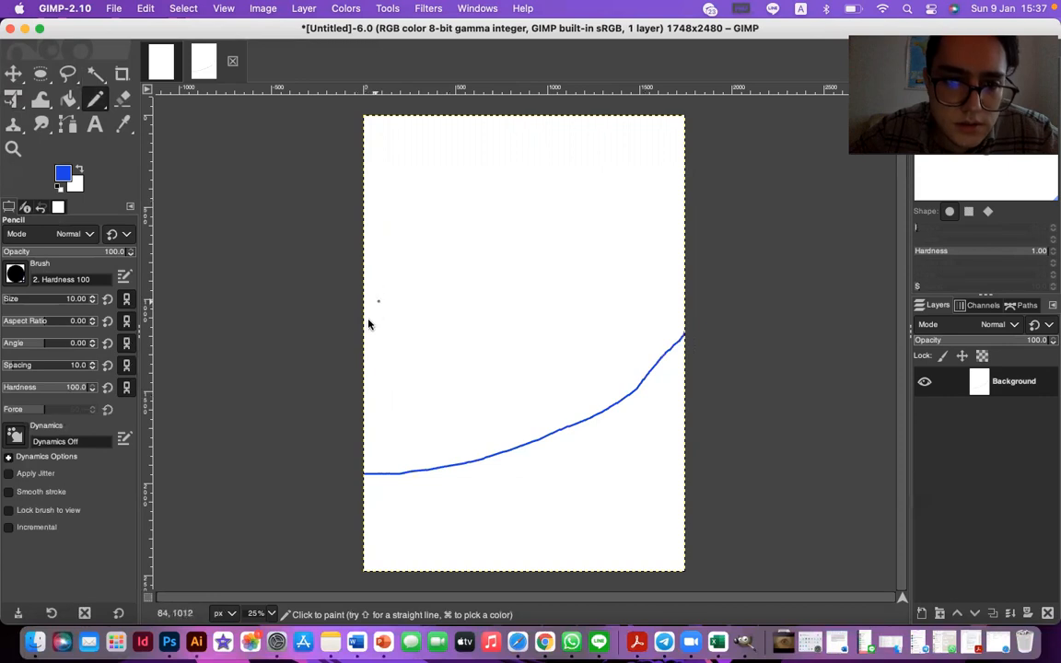
mouse_move(364, 320)
mouse_down()
mouse_move(552, 286)
mouse_move(664, 237)
mouse_move(691, 210)
mouse_up()
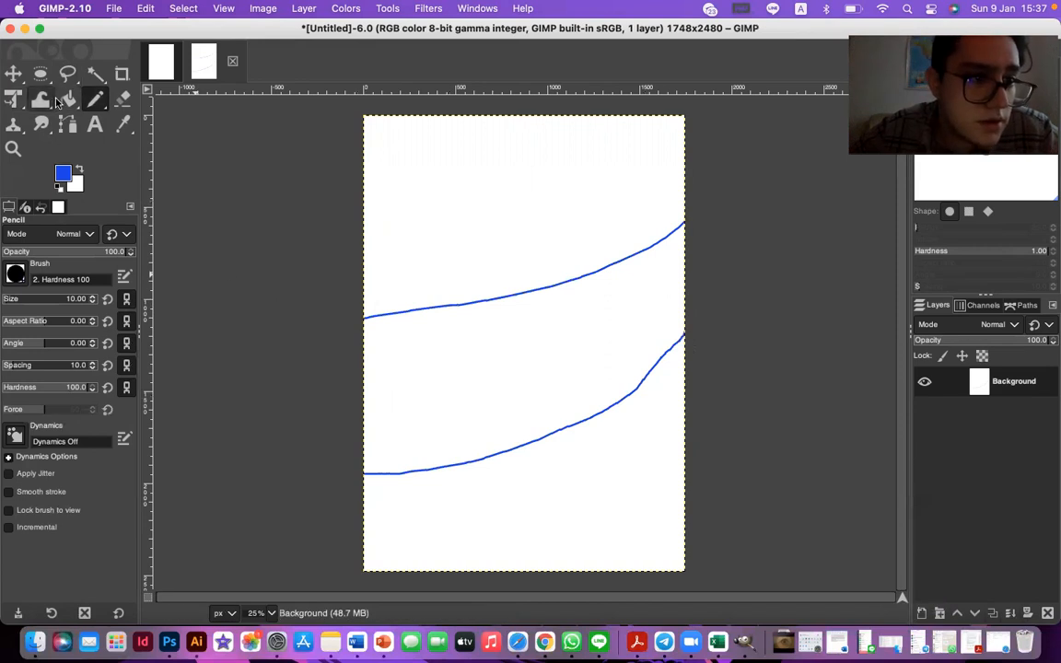
Try a Bucket Fill of the band between the two curves with the blue foreground color, and undo it
key(shift+b)
click(497, 408)
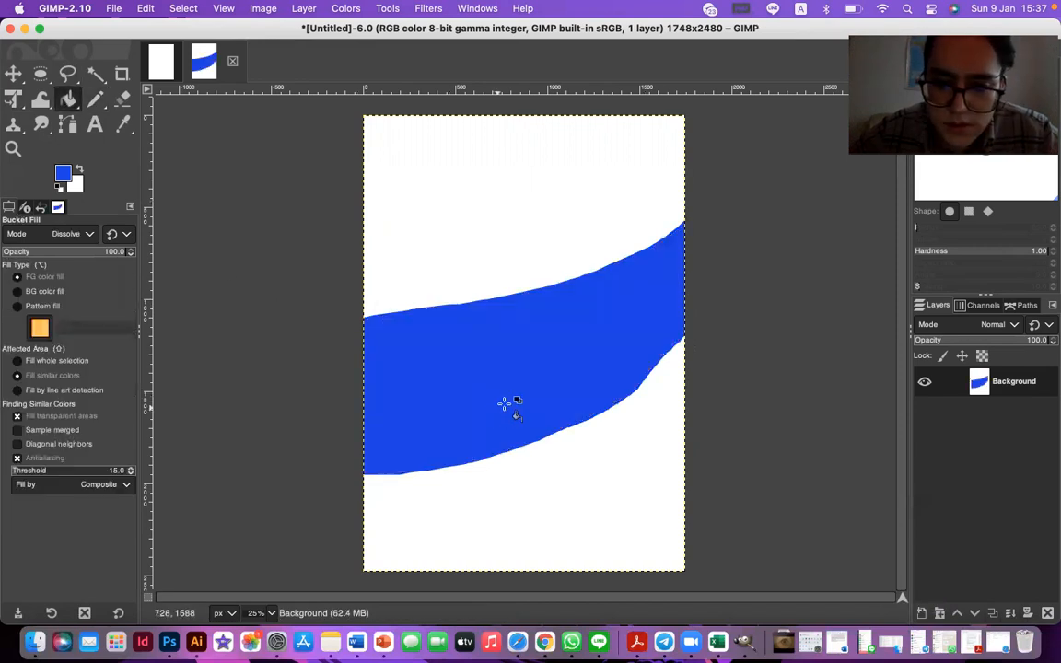
click(72, 101)
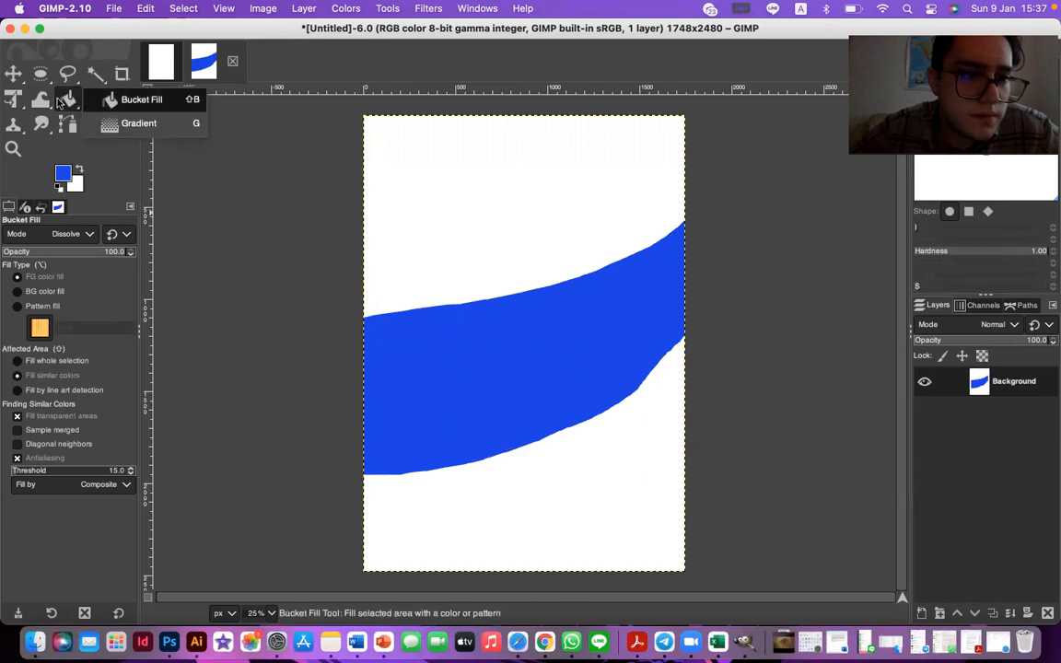
key(super+z)
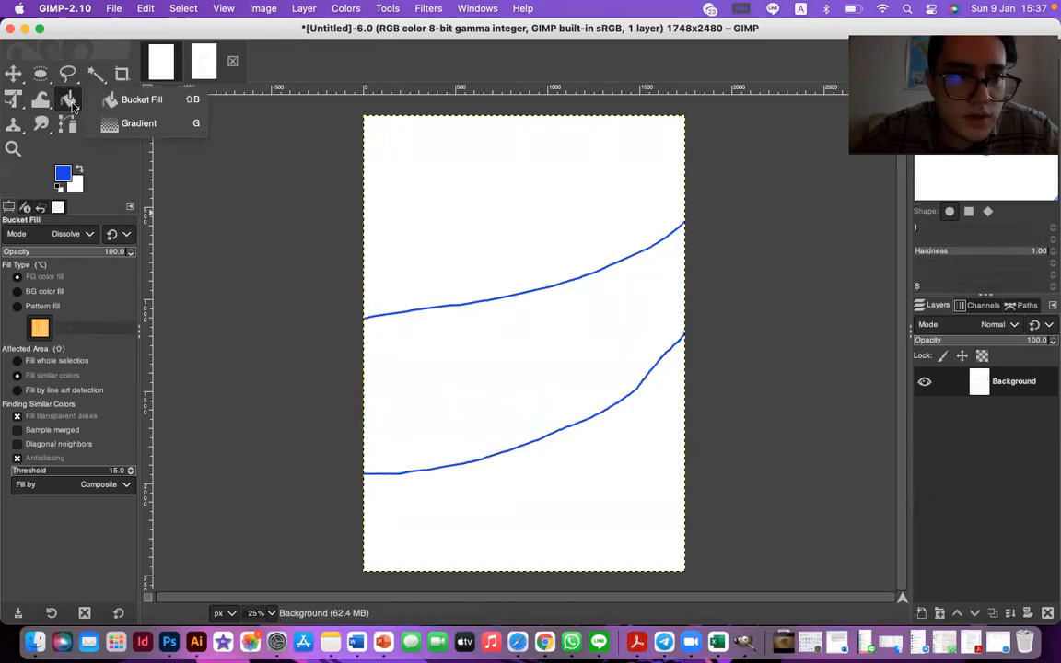
Try a linear Custom gradient rising from the band's left part to beyond the page's right edge, and undo it
key(o)
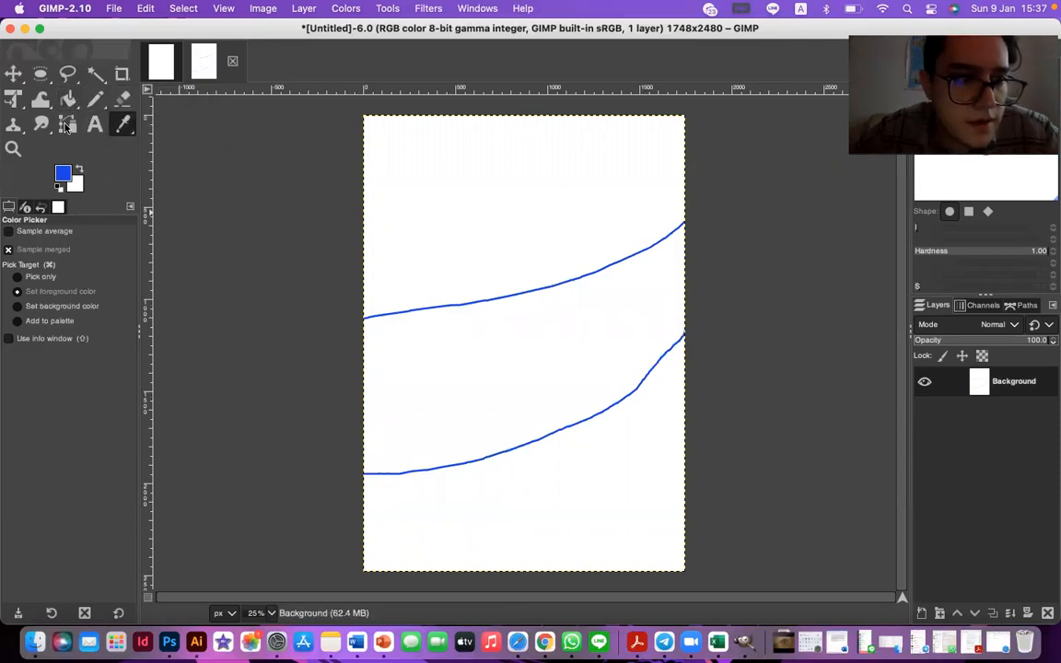
click(70, 103)
key(g)
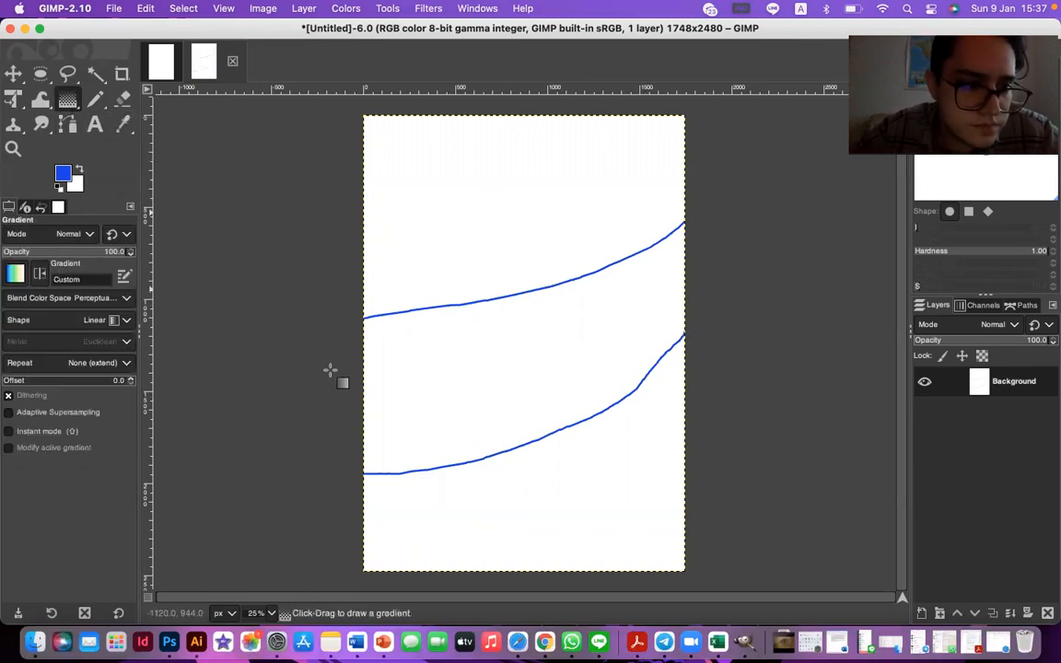
drag(392, 410, 439, 404)
drag(755, 336, 788, 253)
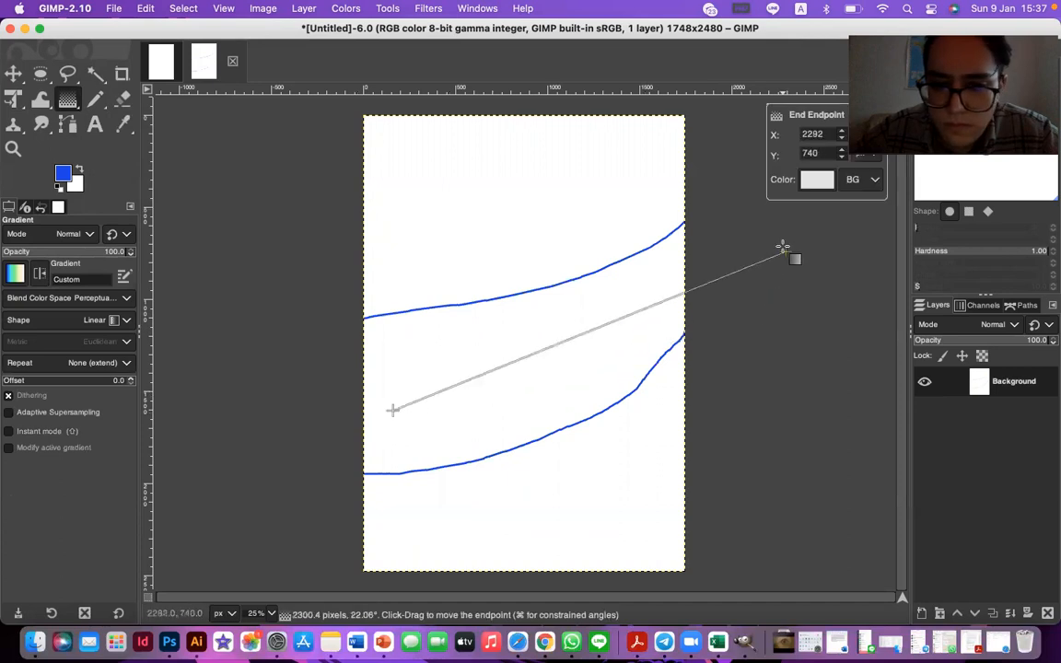
key(Return)
key(super+z)
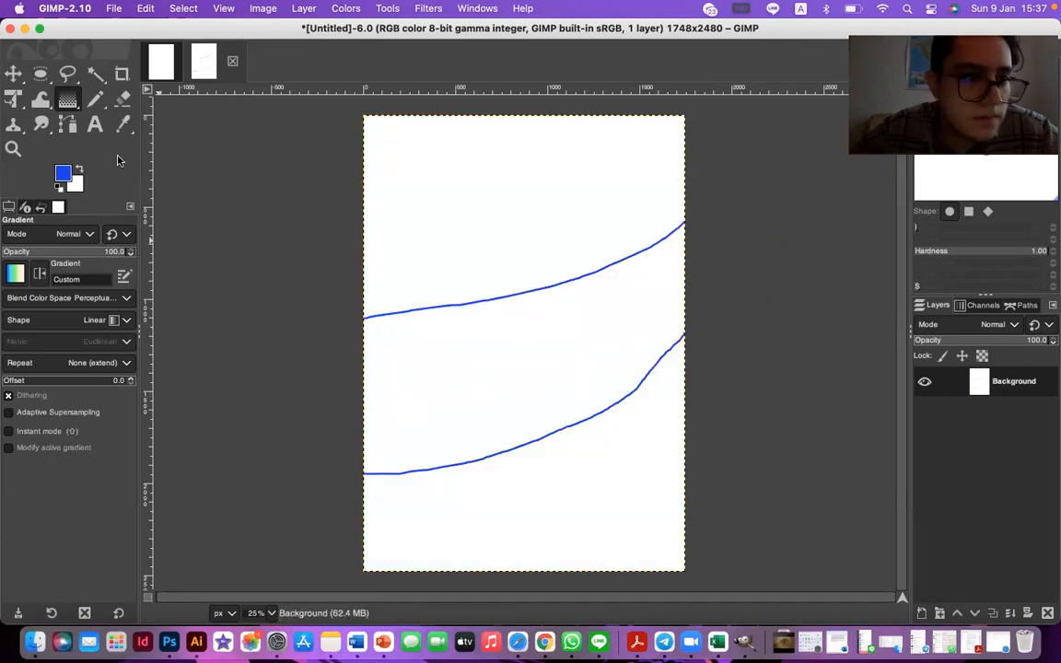
Fill the area between the two curves with the blue foreground color using Bucket Fill
click(68, 73)
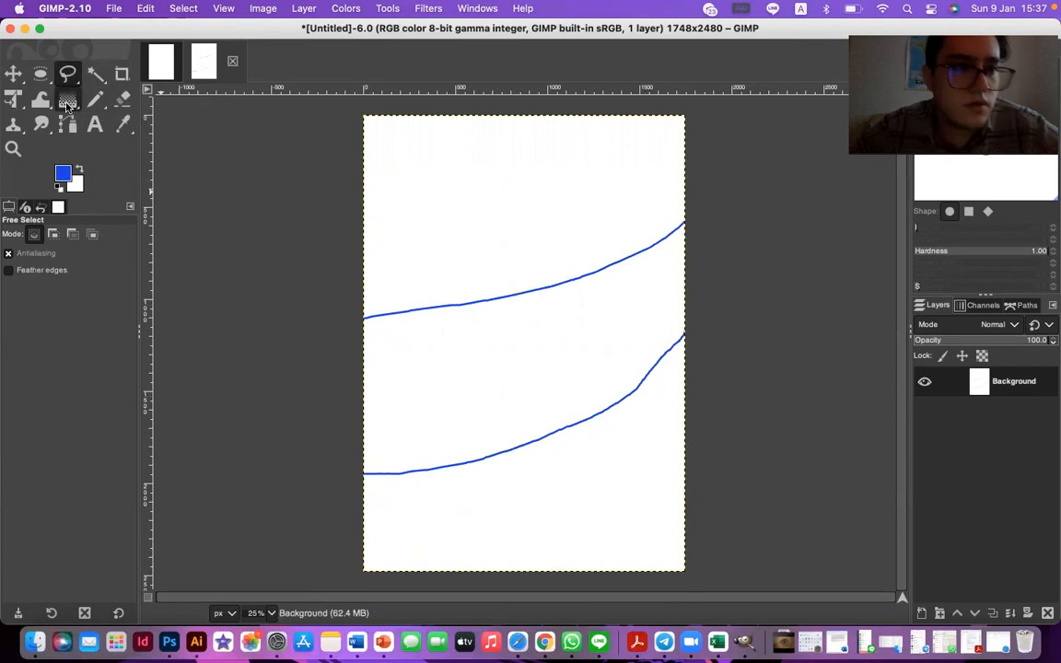
mouse_move(72, 108)
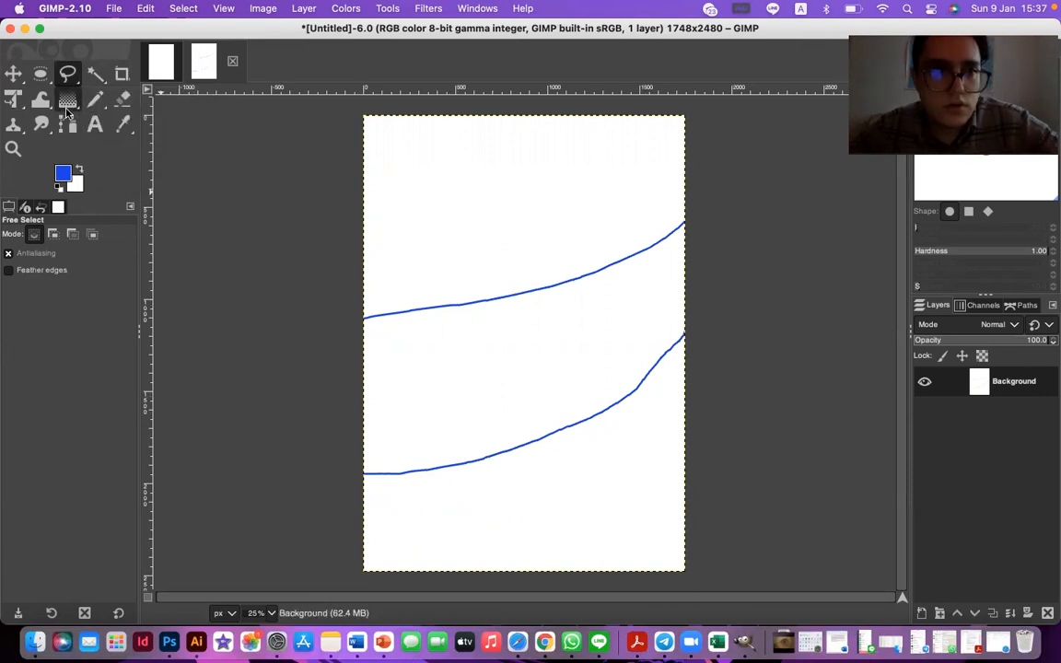
click(66, 108)
key(b)
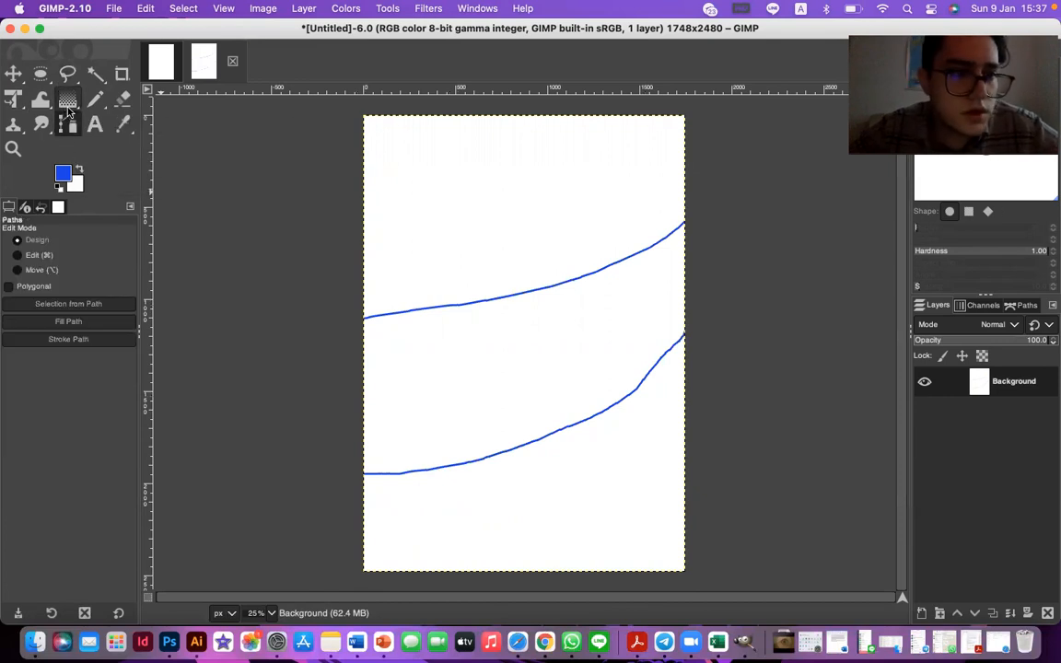
click(67, 109)
key(b)
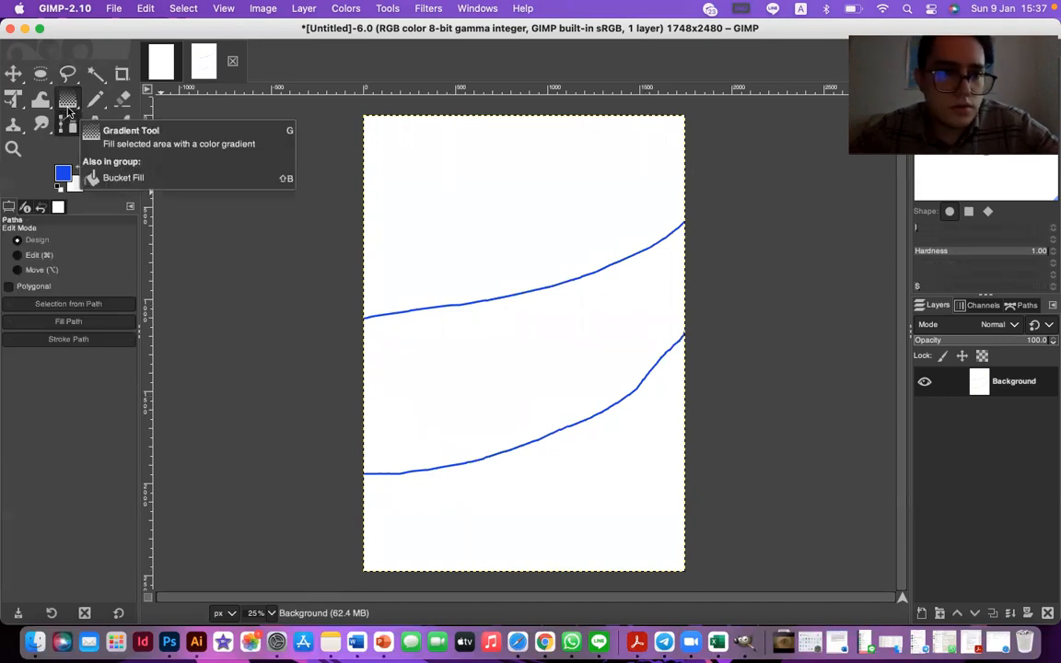
click(67, 109)
key(shift+b)
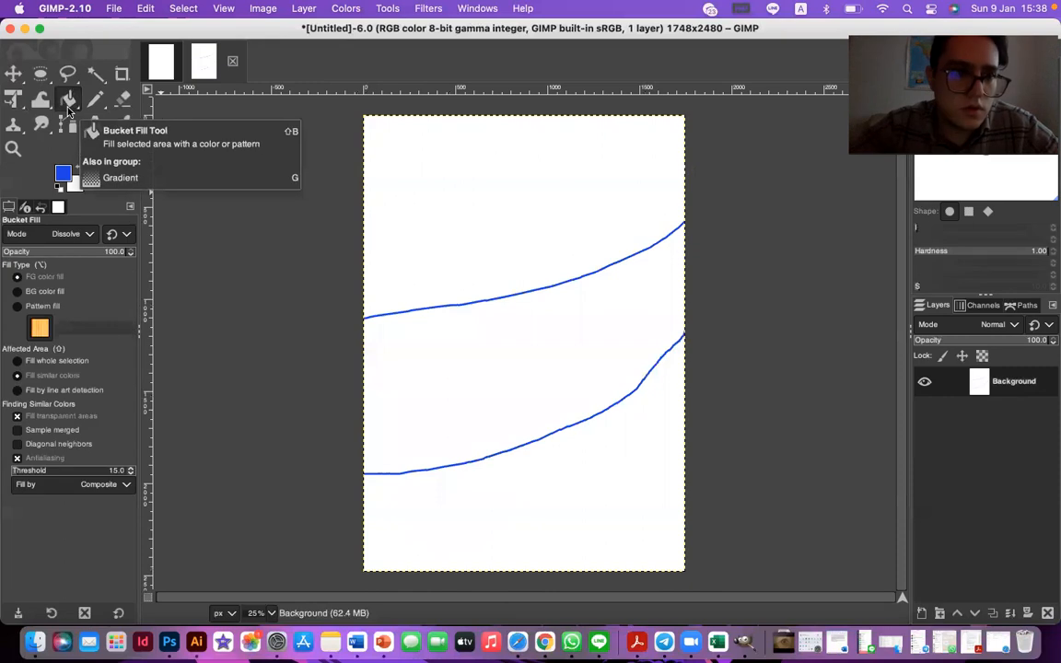
click(435, 332)
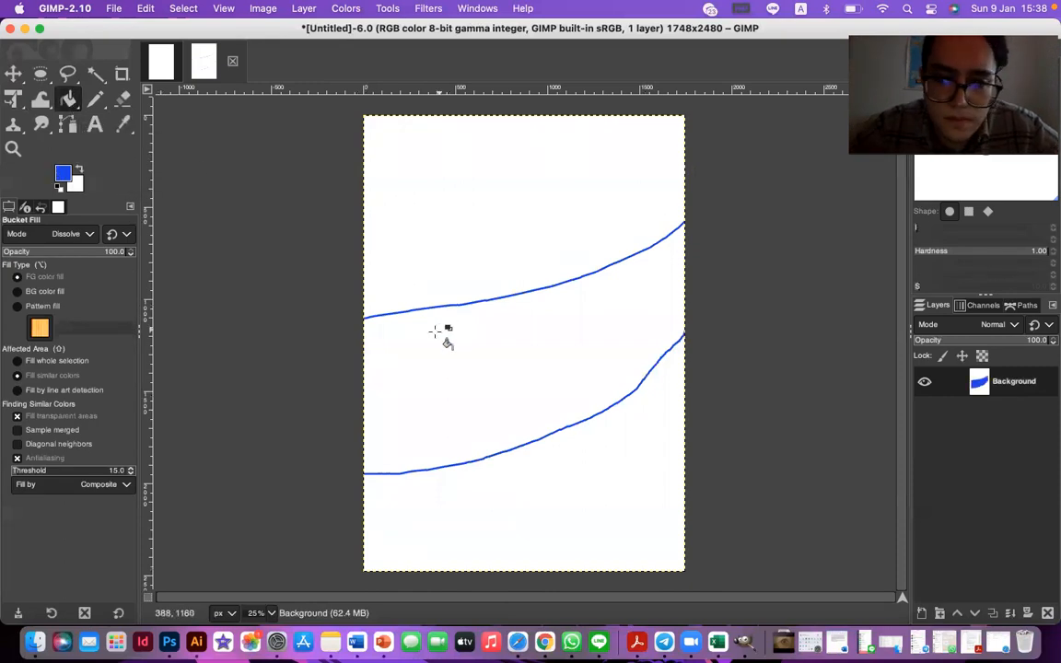
Add the blue 62 px Sans-serif text "Discount up to 80 percent" below the band and move it against the page's right edge
click(13, 74)
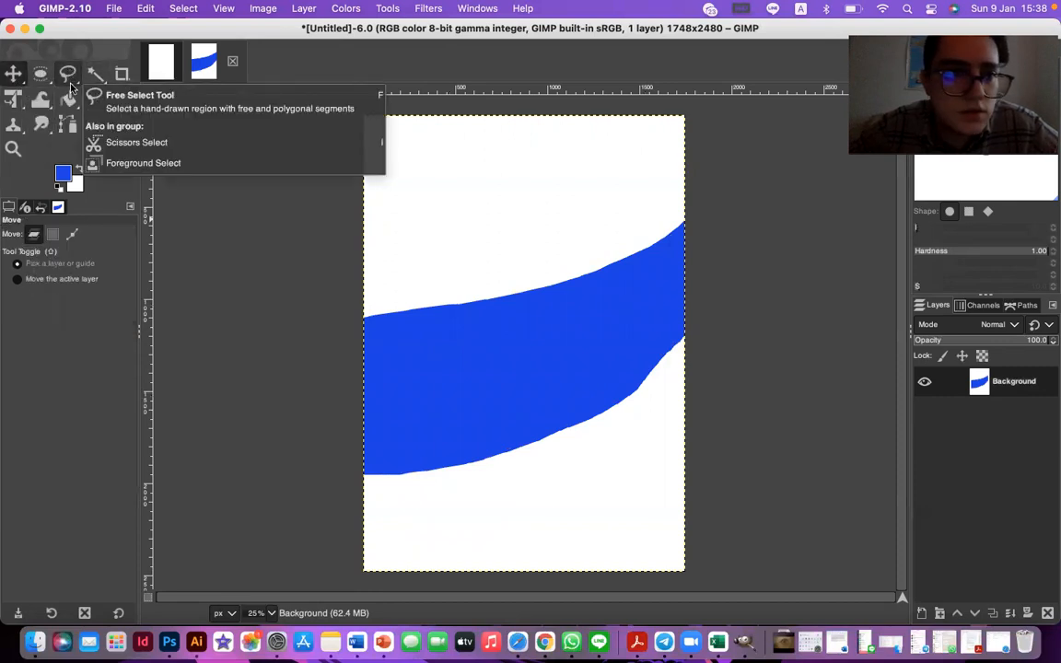
click(94, 124)
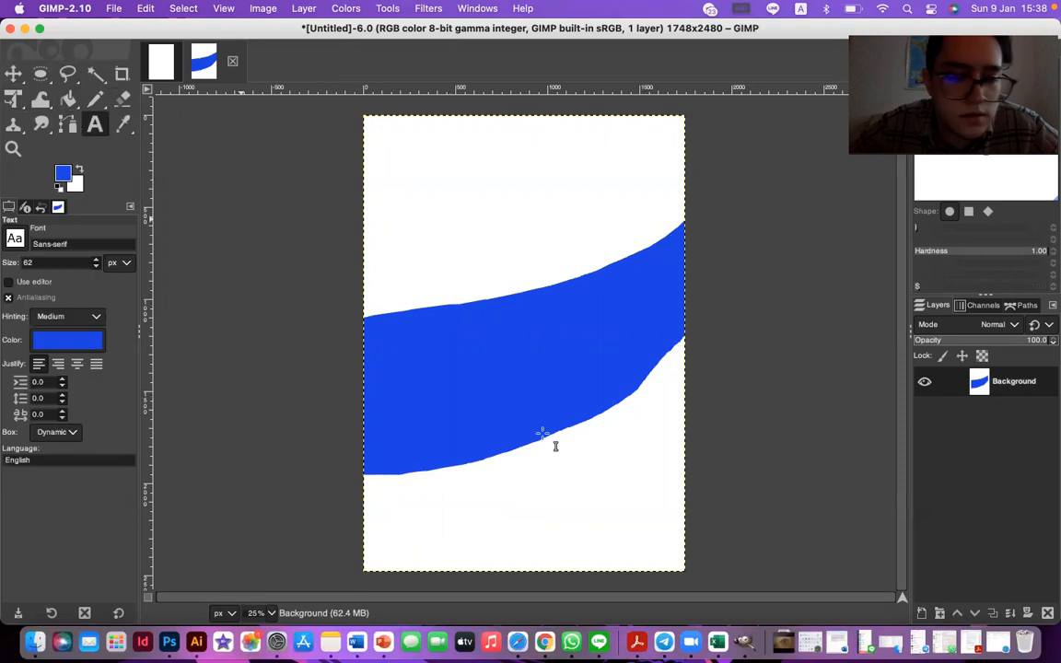
click(478, 476)
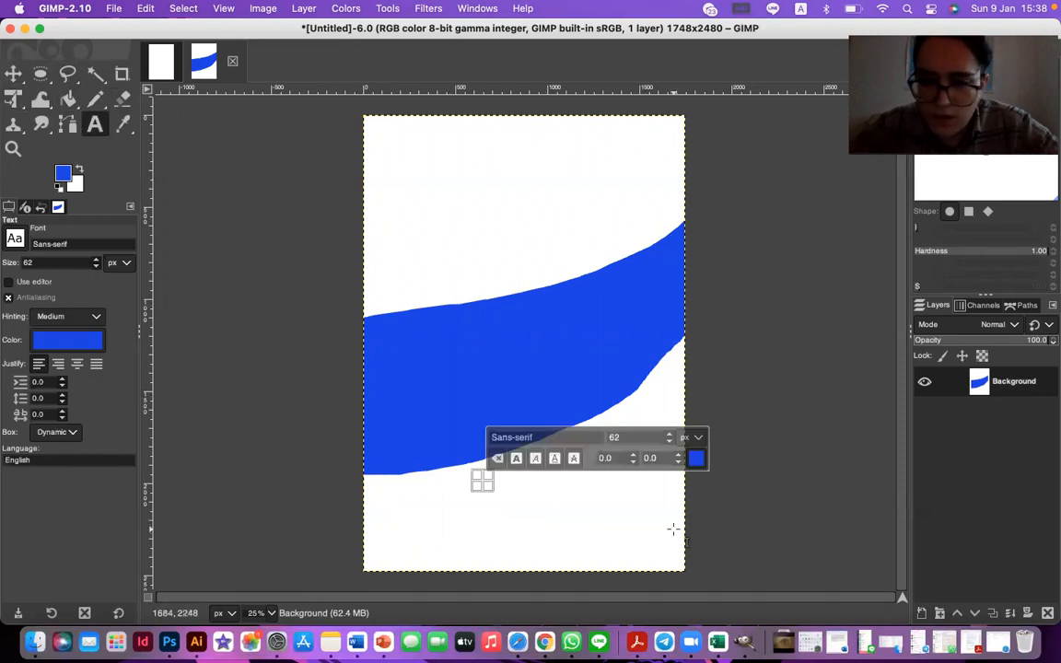
text(Discount)
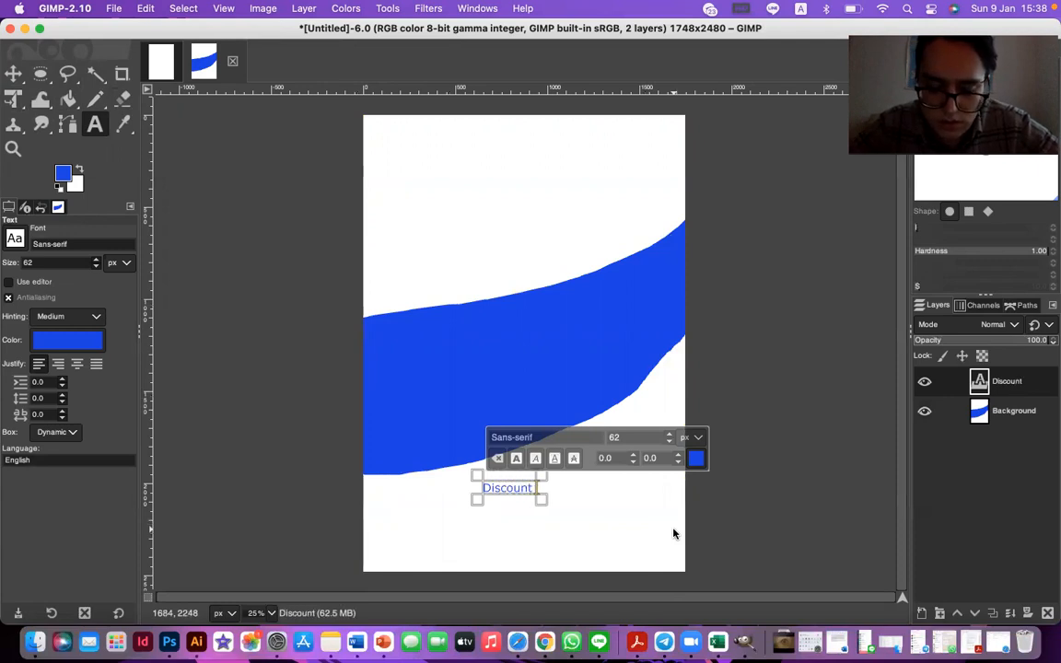
text( 80)
key(BackSpace)
key(BackSpace)
text(u)
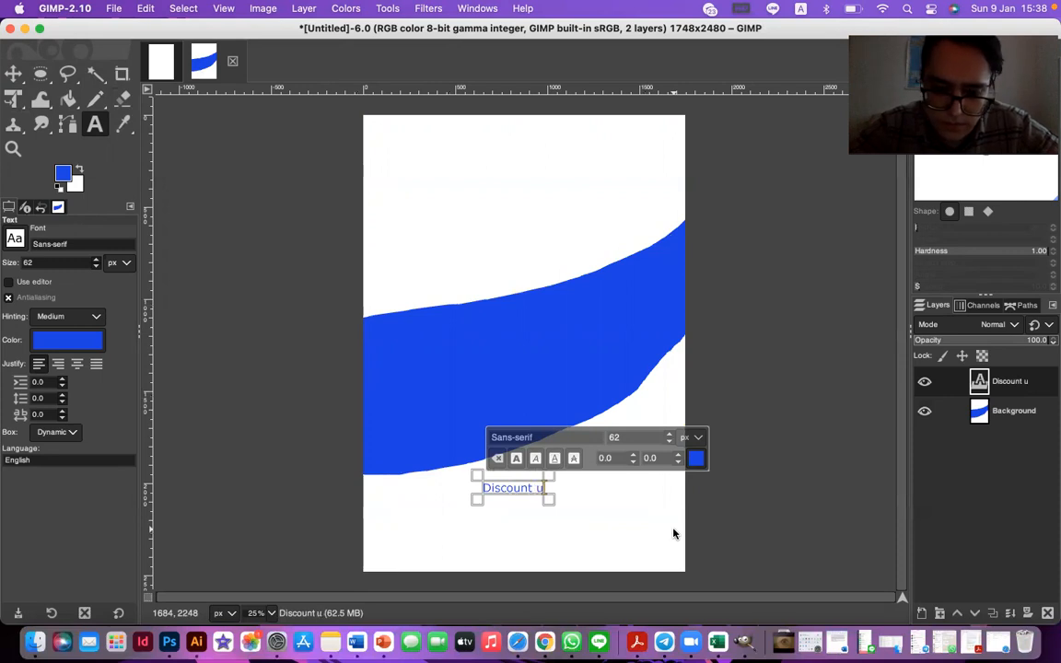
text(p to )
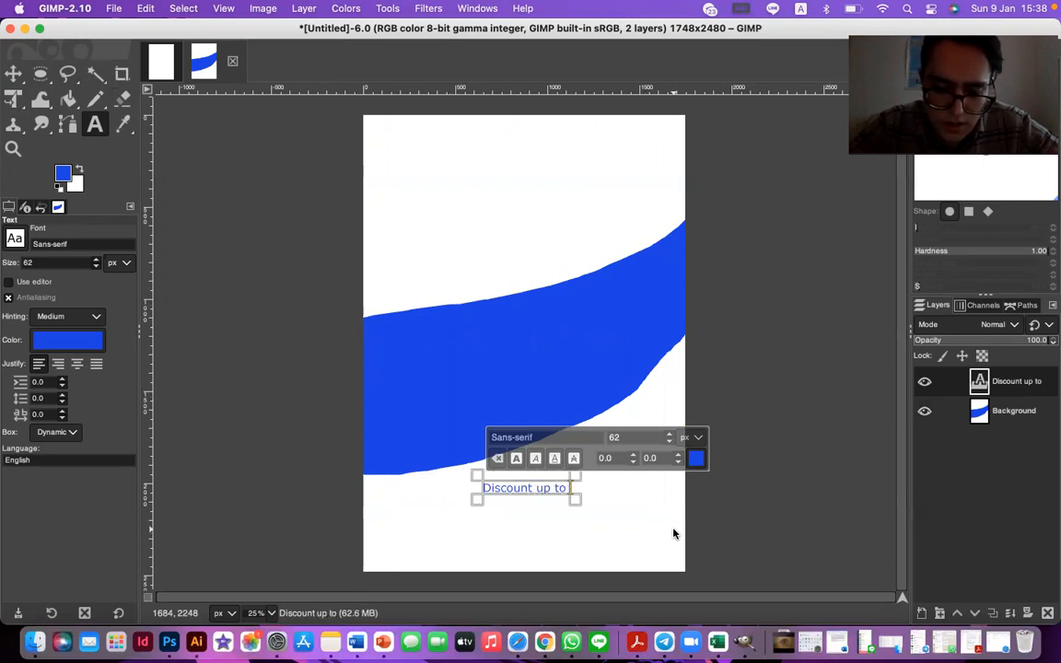
text(80 percent)
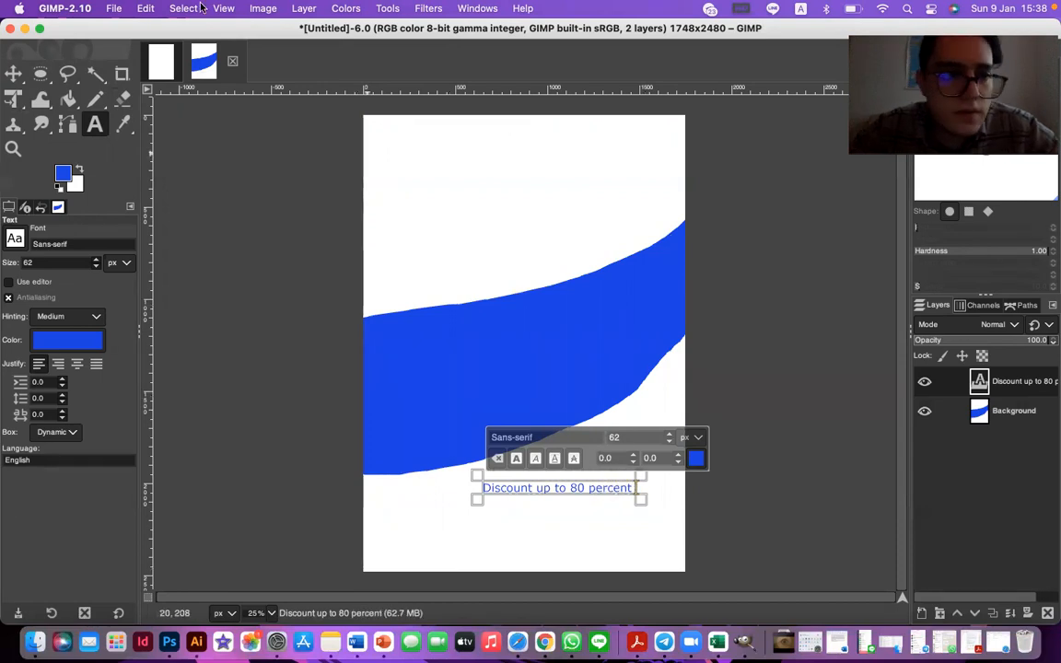
click(13, 75)
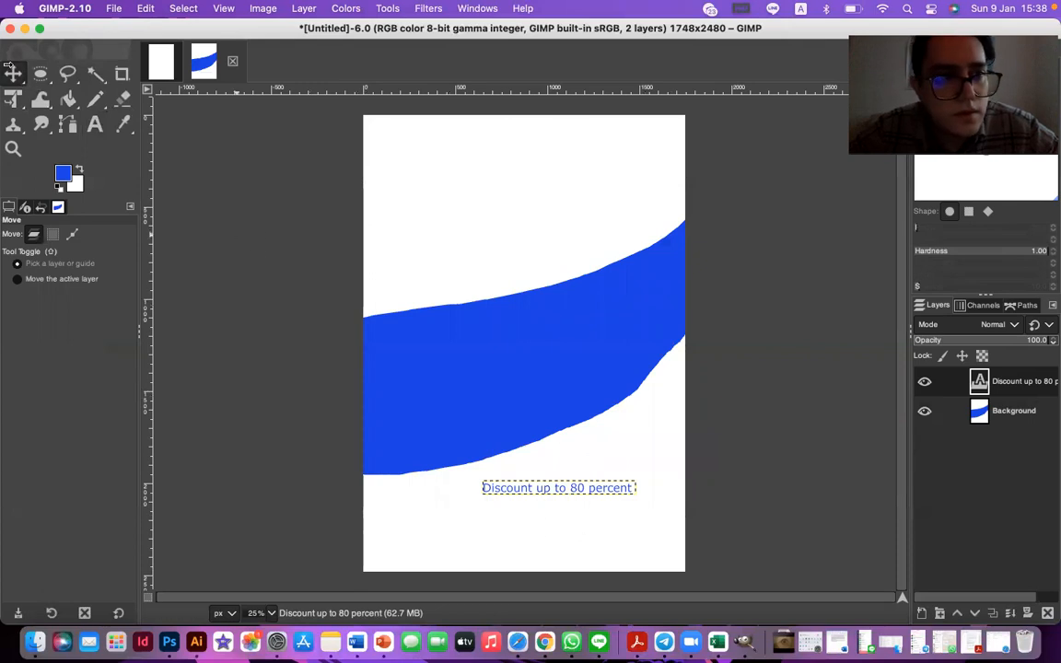
drag(587, 500, 639, 468)
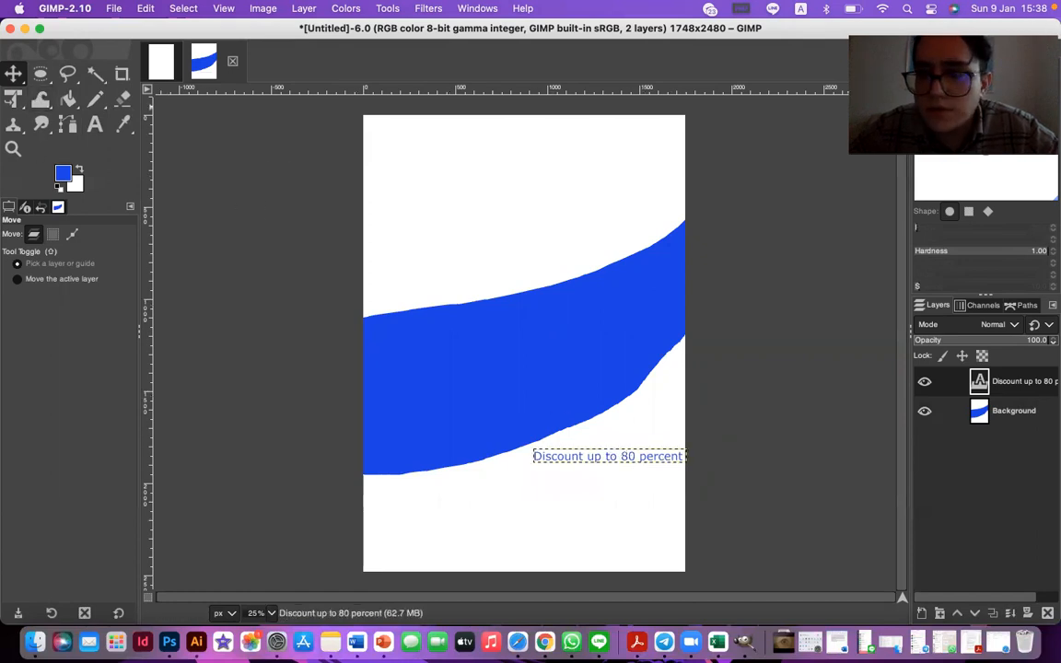
Switch to Safari and search Google Images for "dentist ads"
click(519, 644)
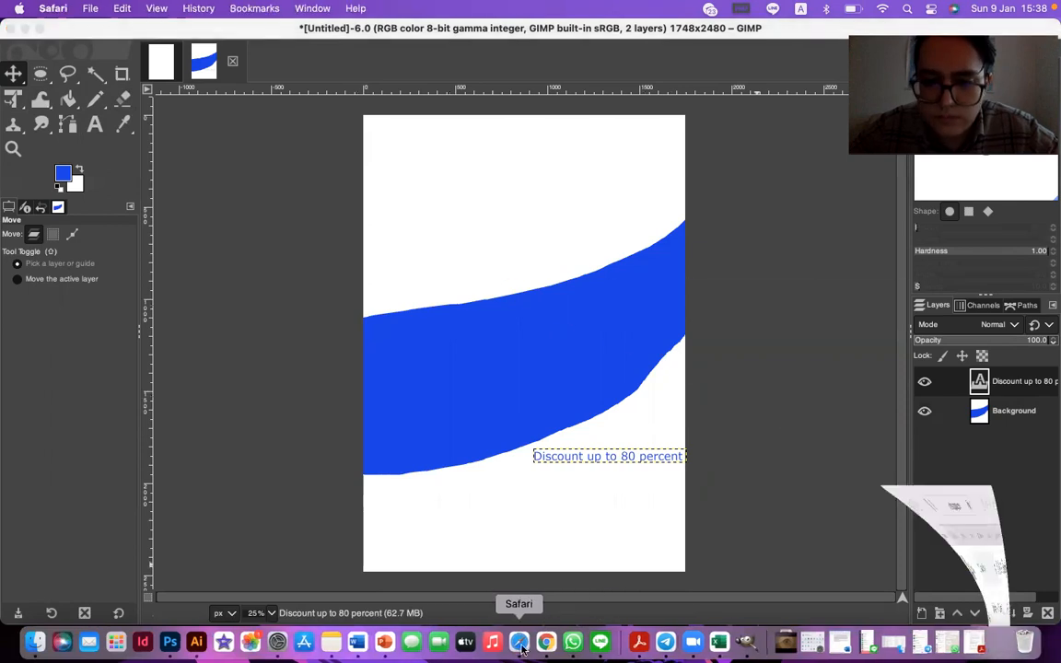
click(829, 72)
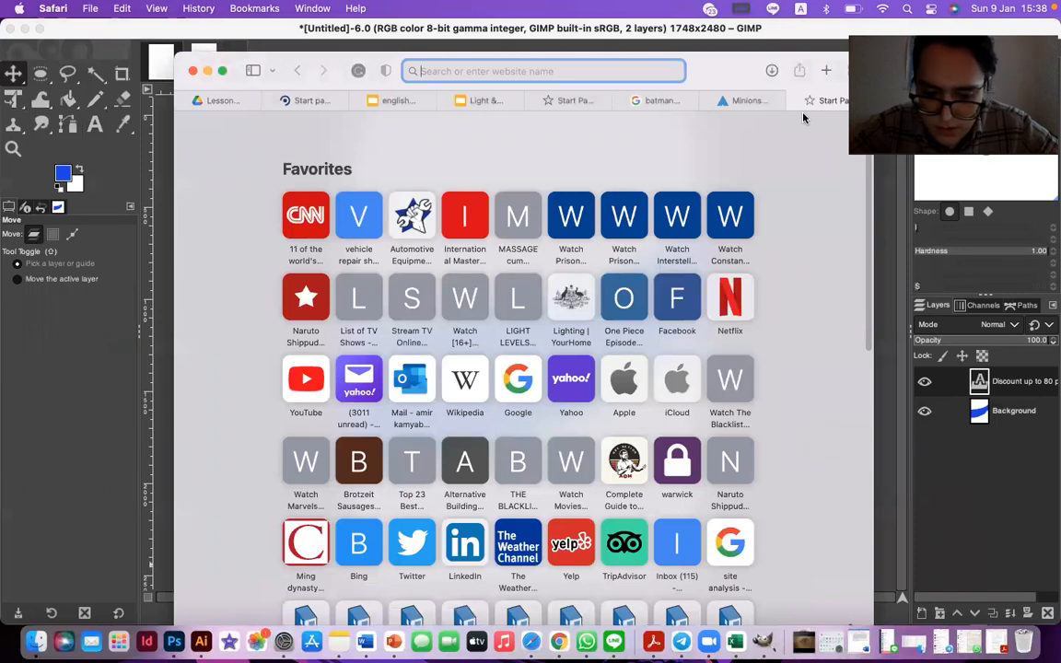
text(dentis)
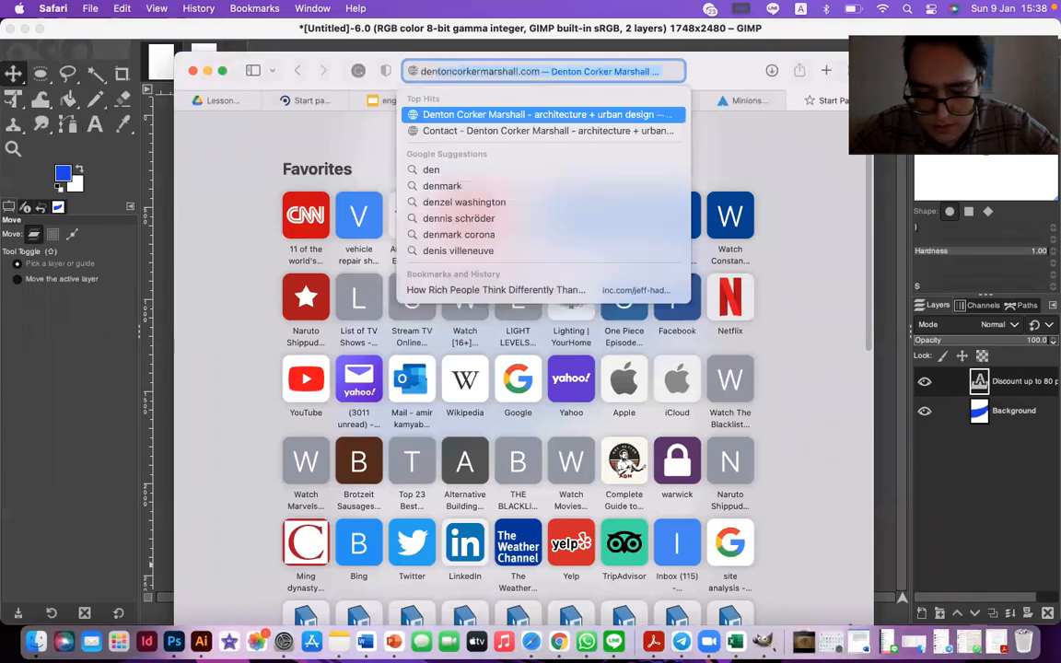
text(t )
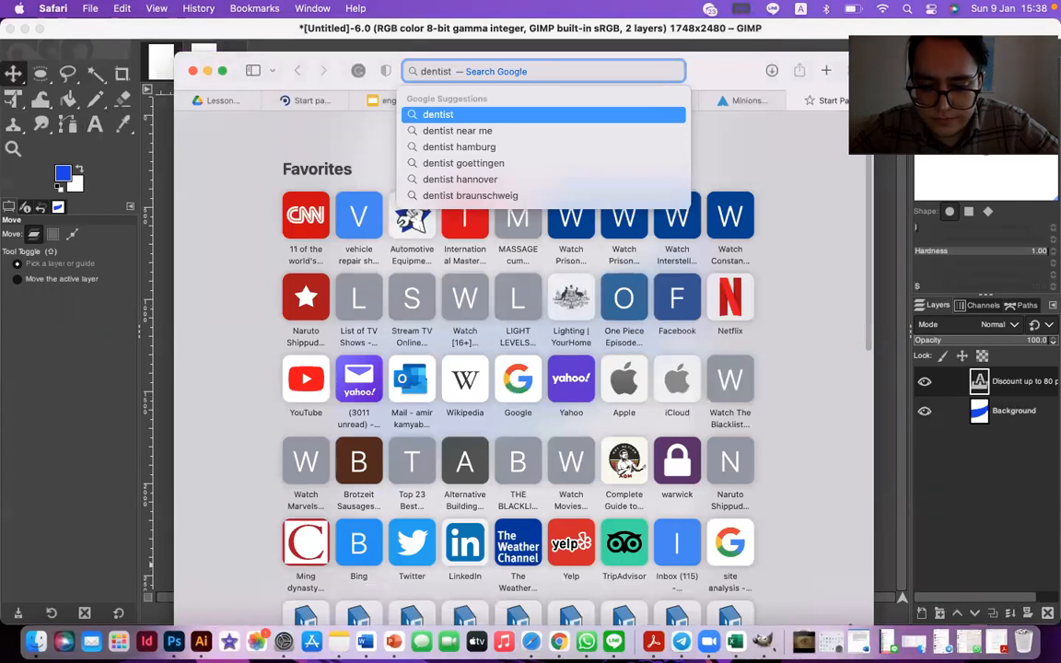
text(ads)
key(Return)
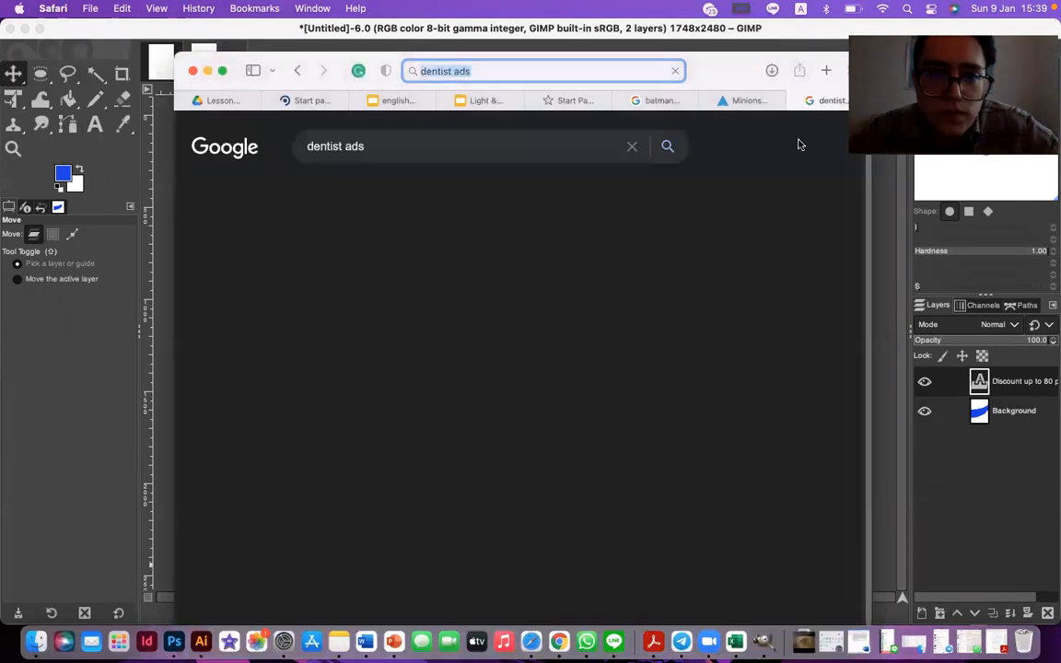
click(284, 193)
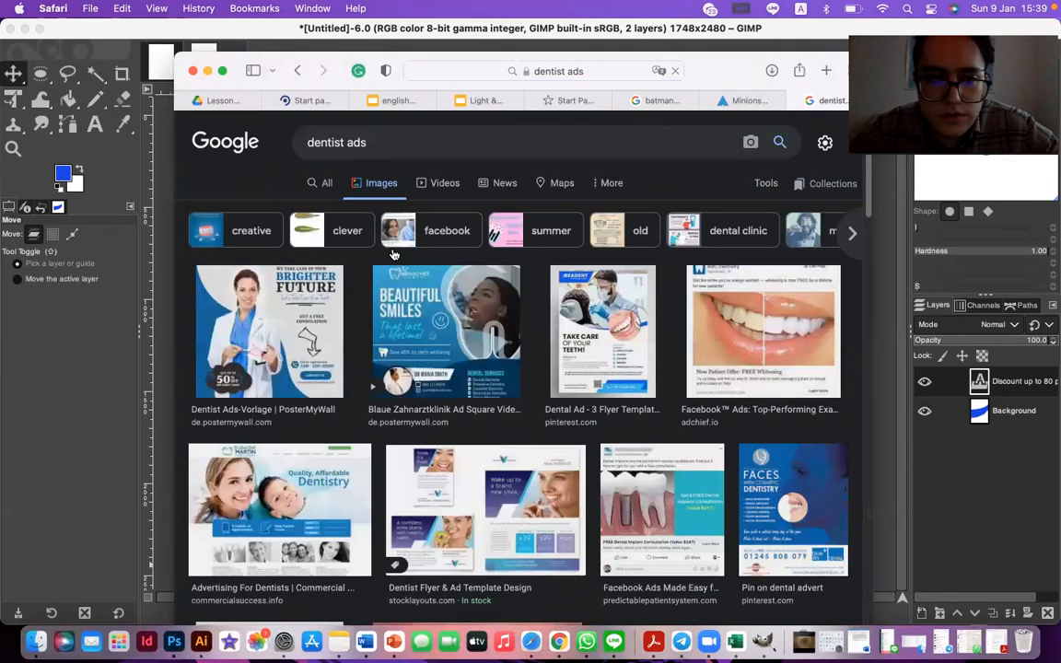
Filter the image results to the Transparent color option
click(766, 182)
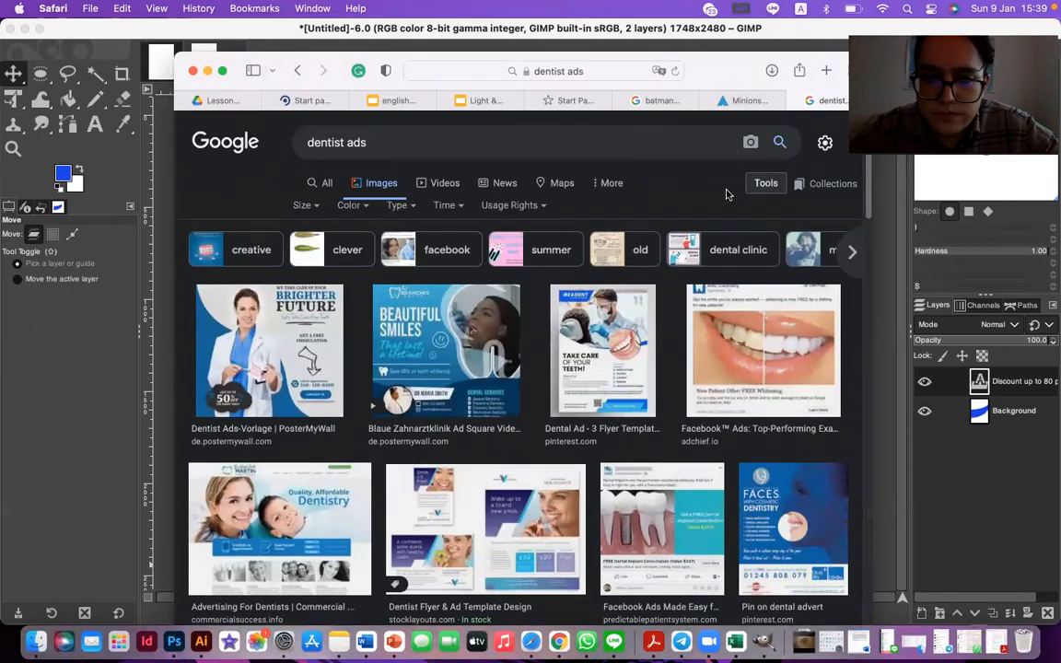
click(347, 211)
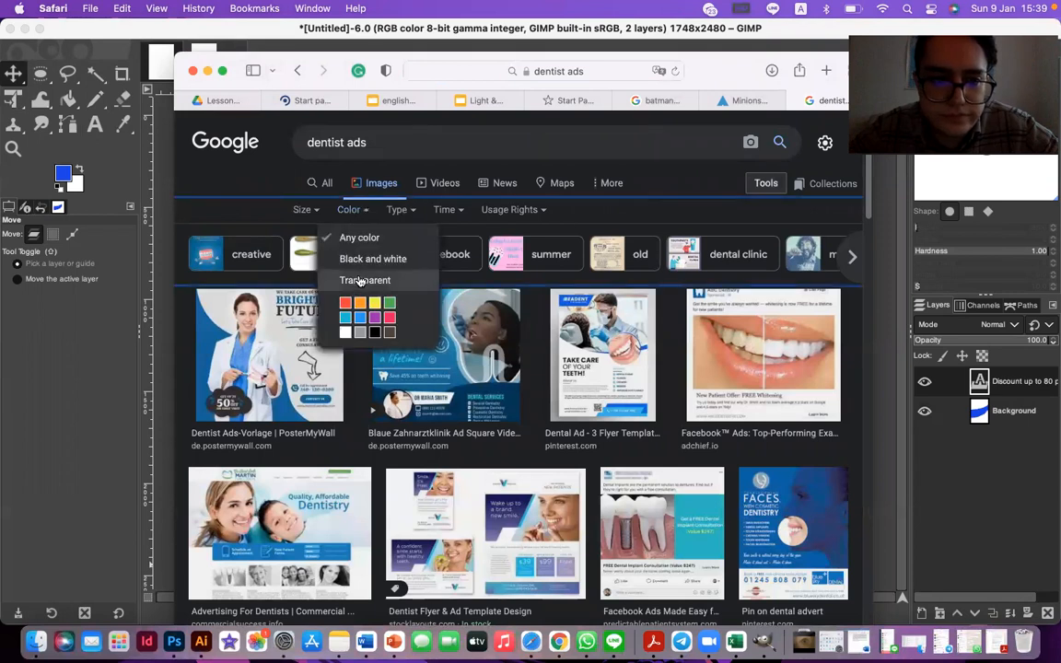
click(353, 279)
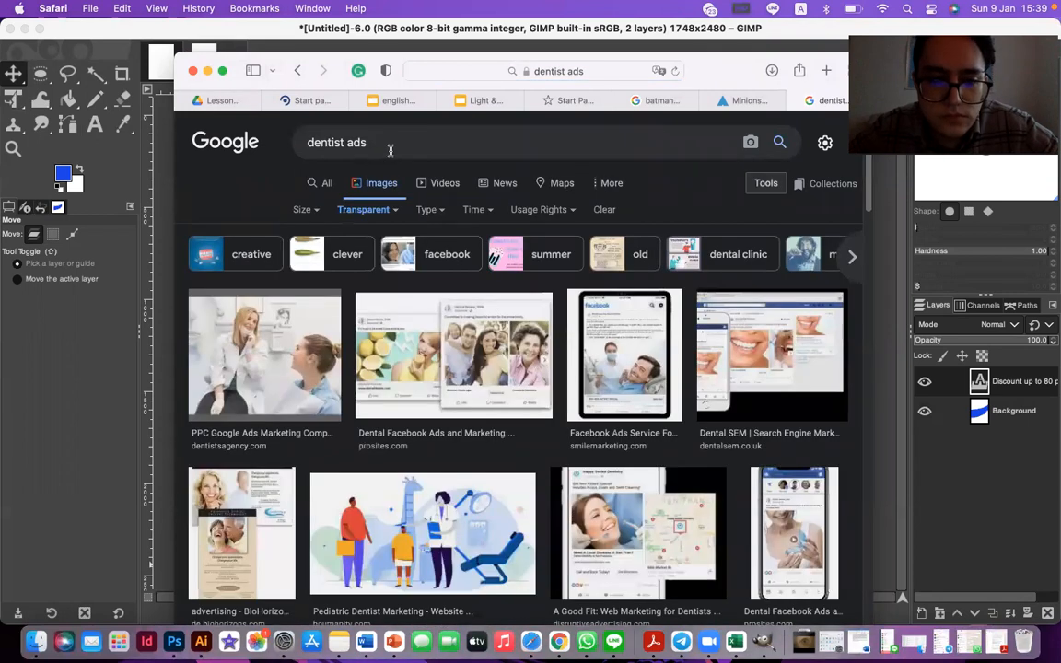
Search Google Images for "dentist" instead, preview the picture of a dentist seen through teeth, and close the preview
double_click(387, 150)
key(BackSpace)
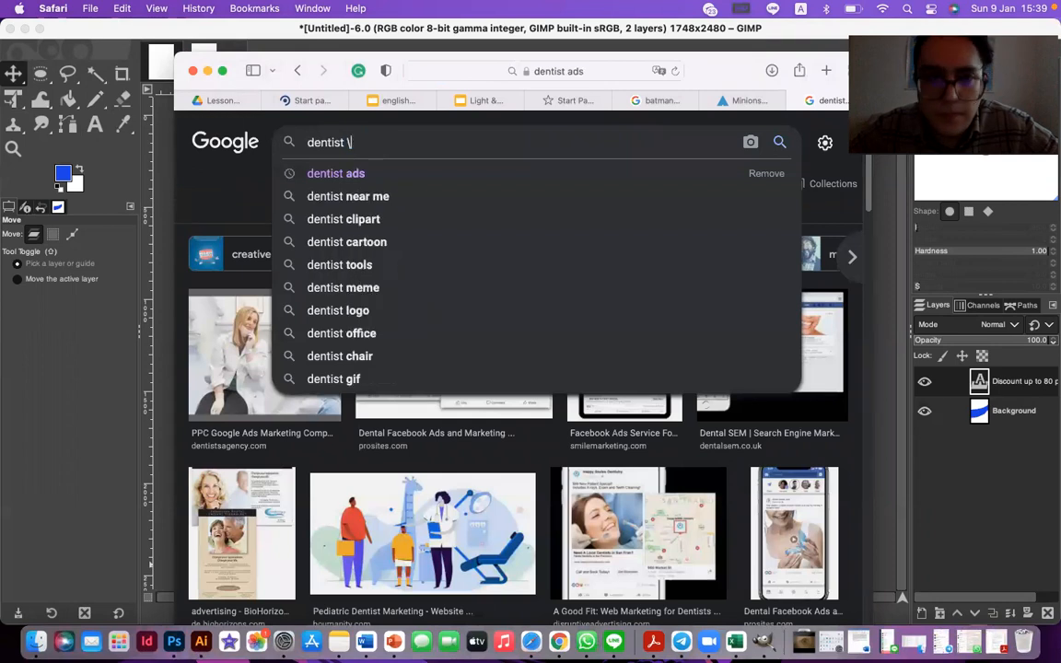
key(Return)
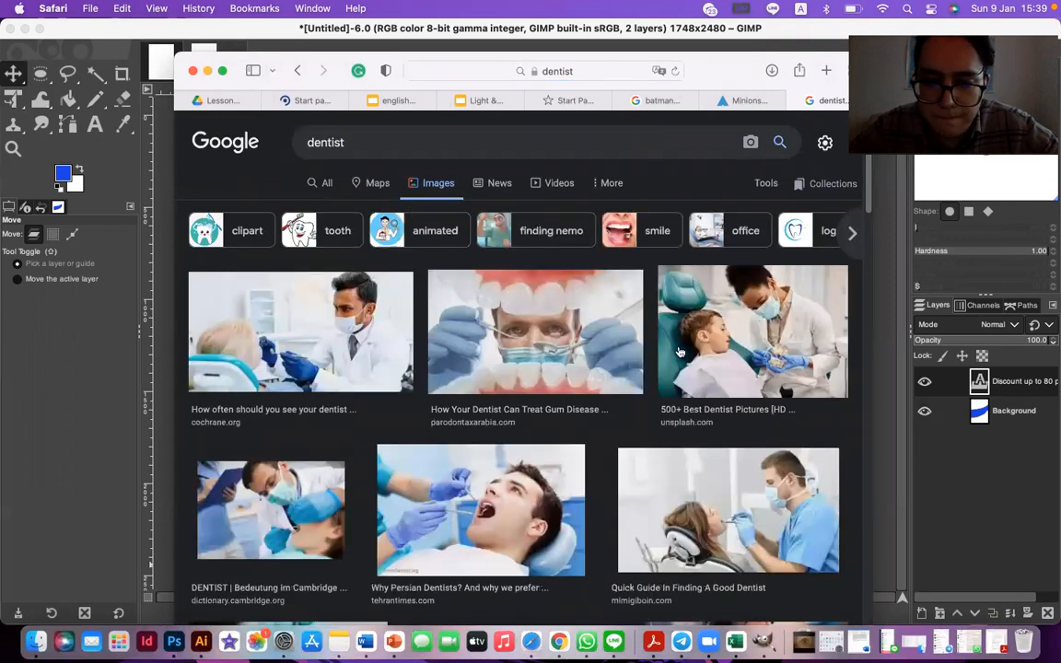
click(575, 350)
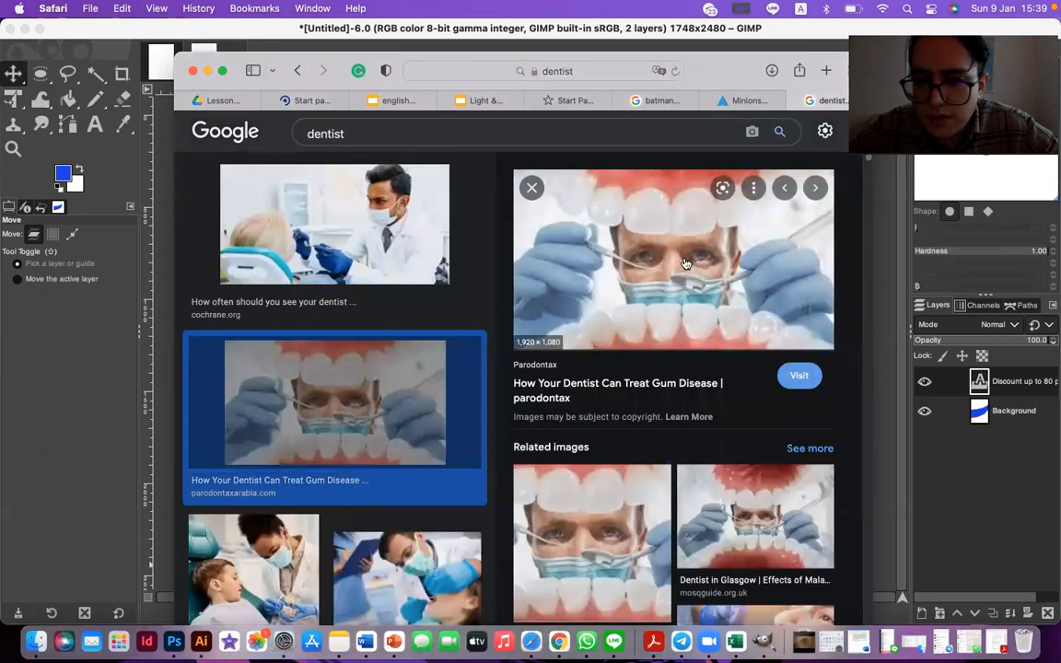
click(530, 189)
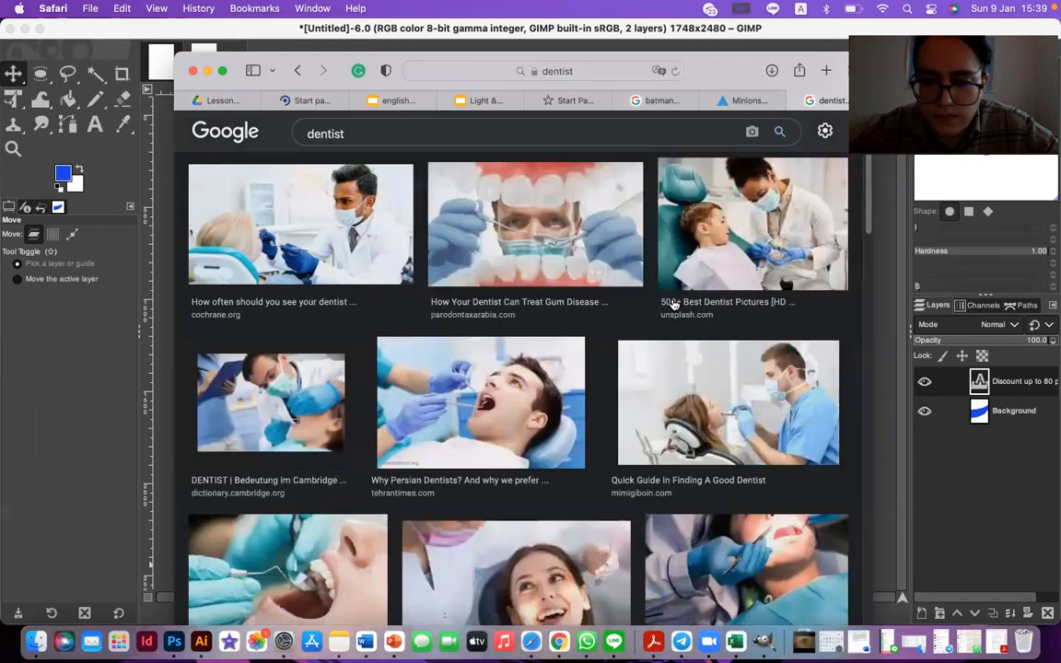
Filter the "dentist" image results to the Transparent color option
scroll(614, 259, up, 3)
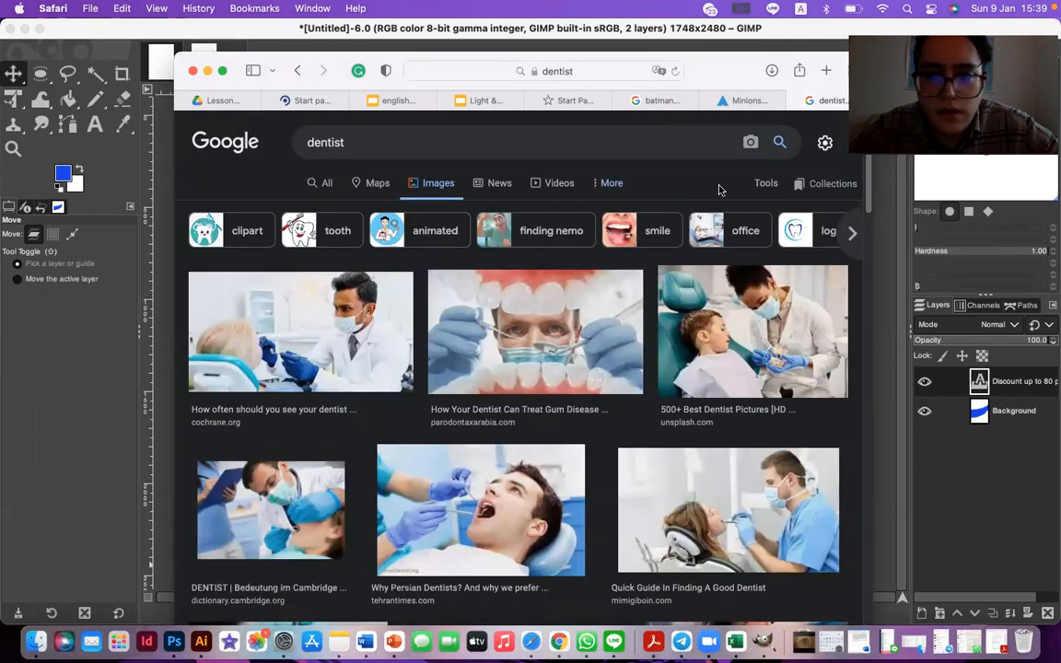
click(766, 183)
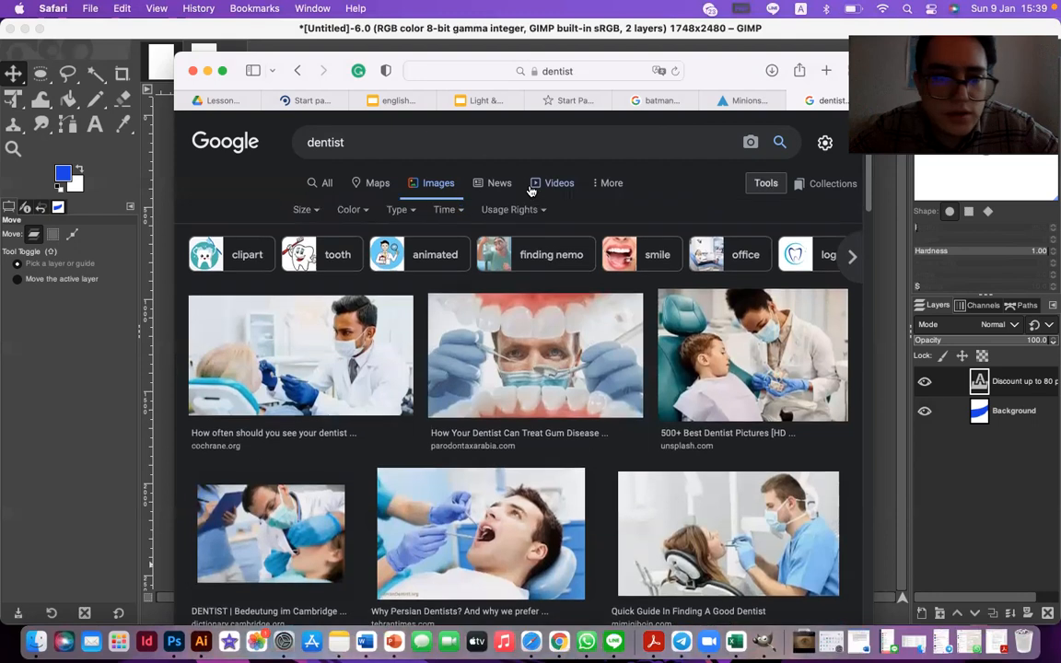
click(346, 210)
click(365, 280)
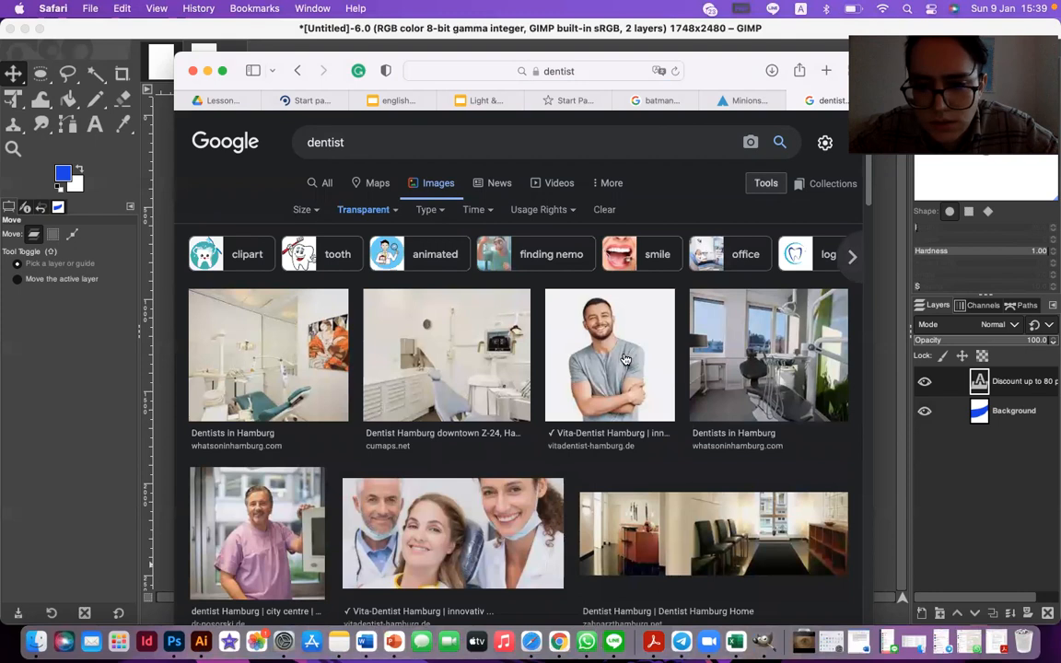
Browse the transparent dentist images, preview the blue tooth icon, and close the preview
scroll(621, 364, down, 2)
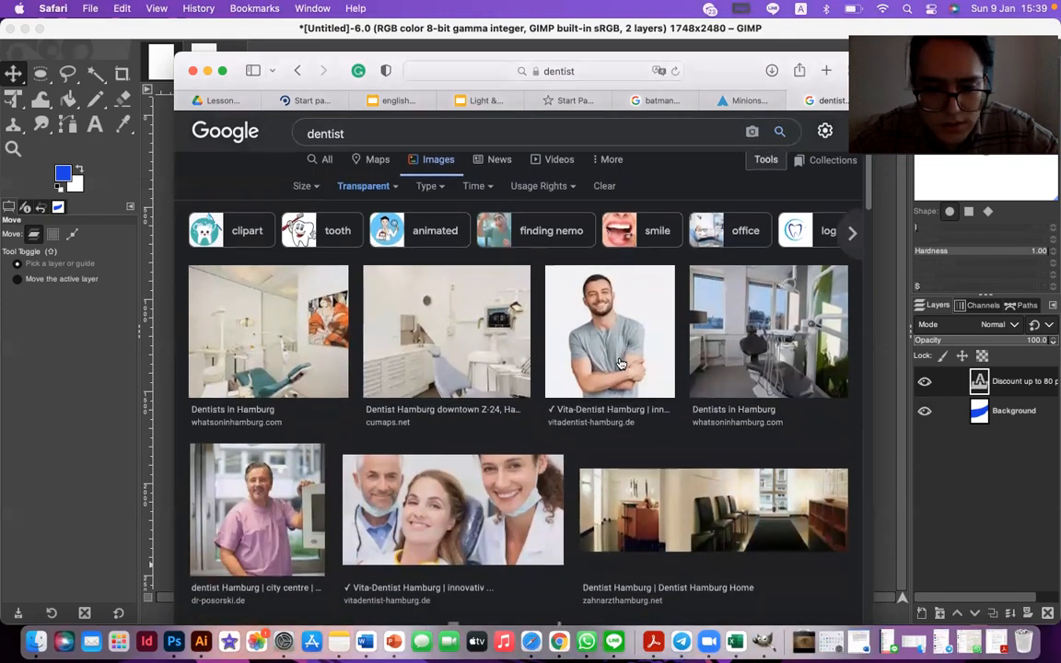
scroll(621, 364, down, 6)
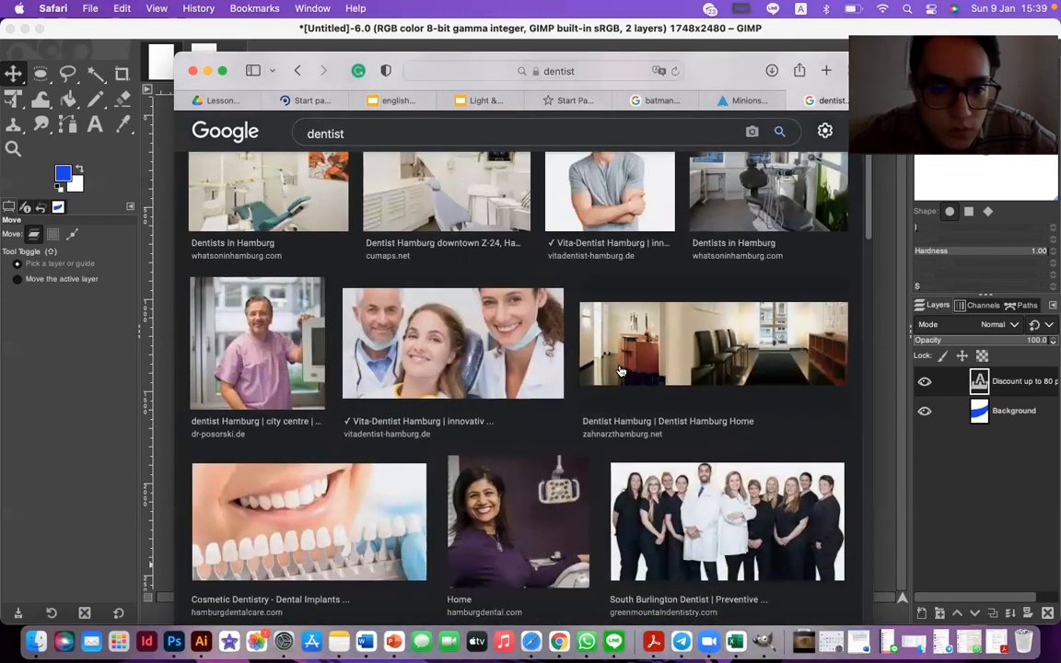
scroll(621, 369, down, 3)
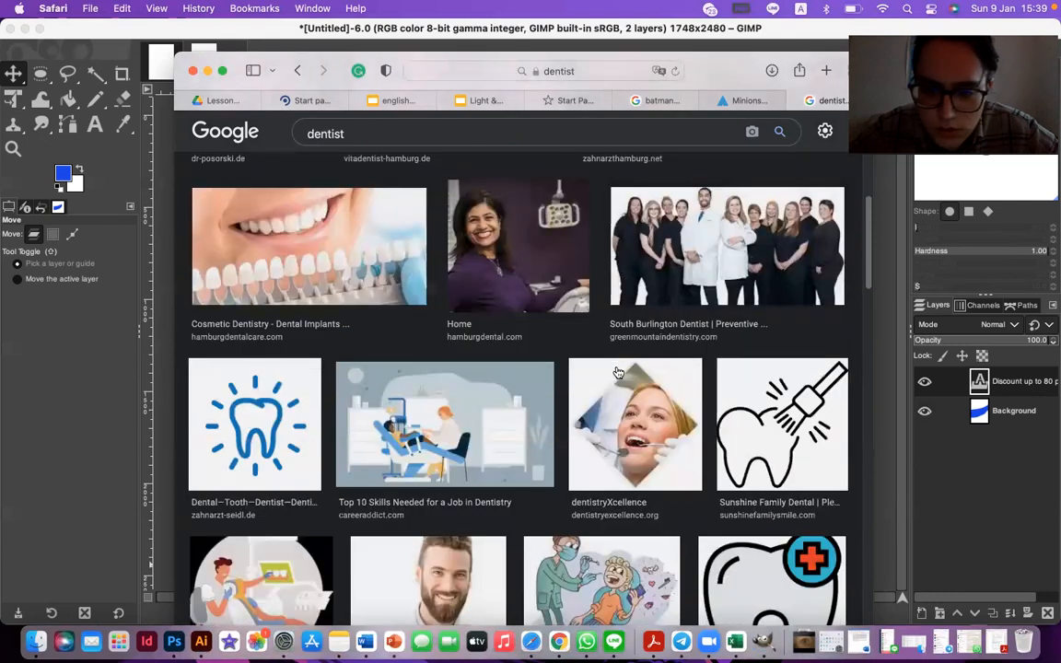
scroll(618, 372, down, 1)
click(235, 426)
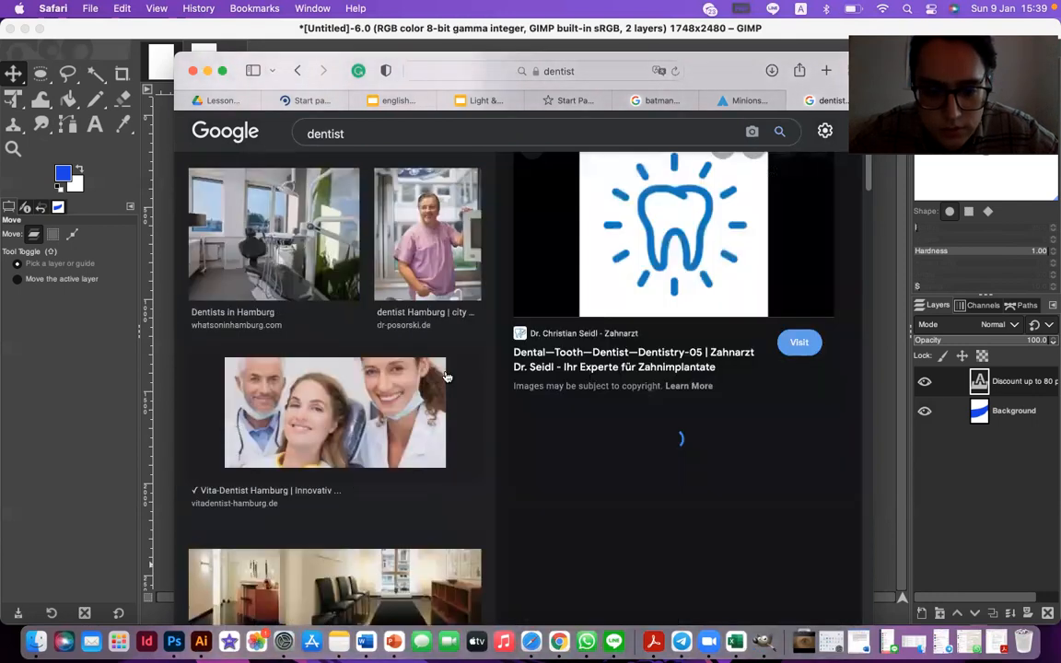
click(532, 187)
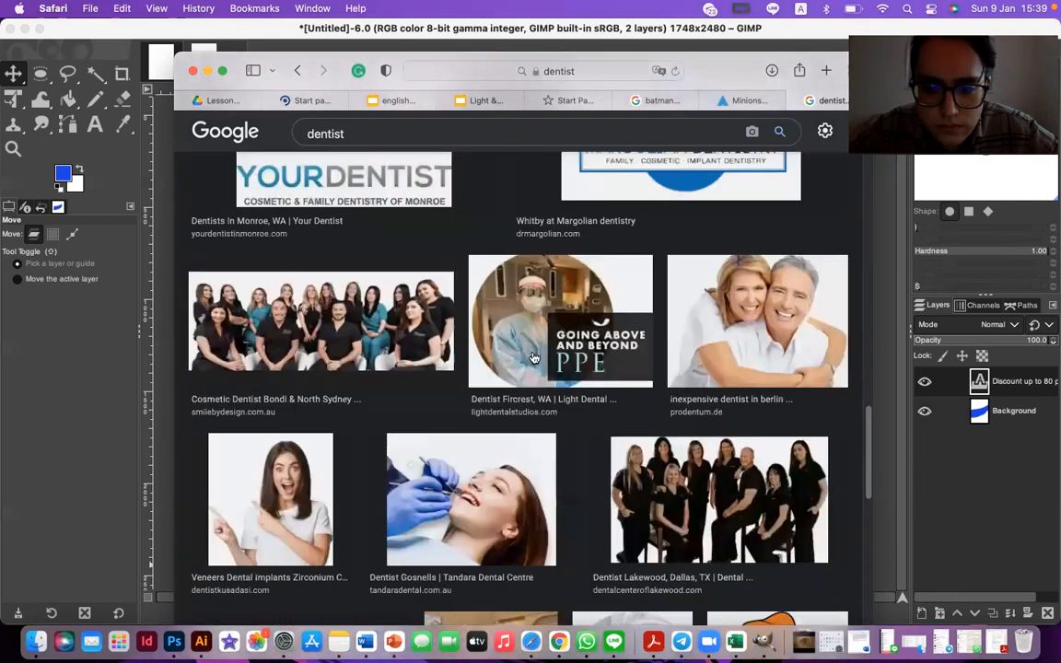
Open the Tandara Dental Centre picture of a smiling woman being treated and save it to the Desktop as quality-dentistry.png
scroll(532, 355, down, 1)
scroll(541, 396, down, 1)
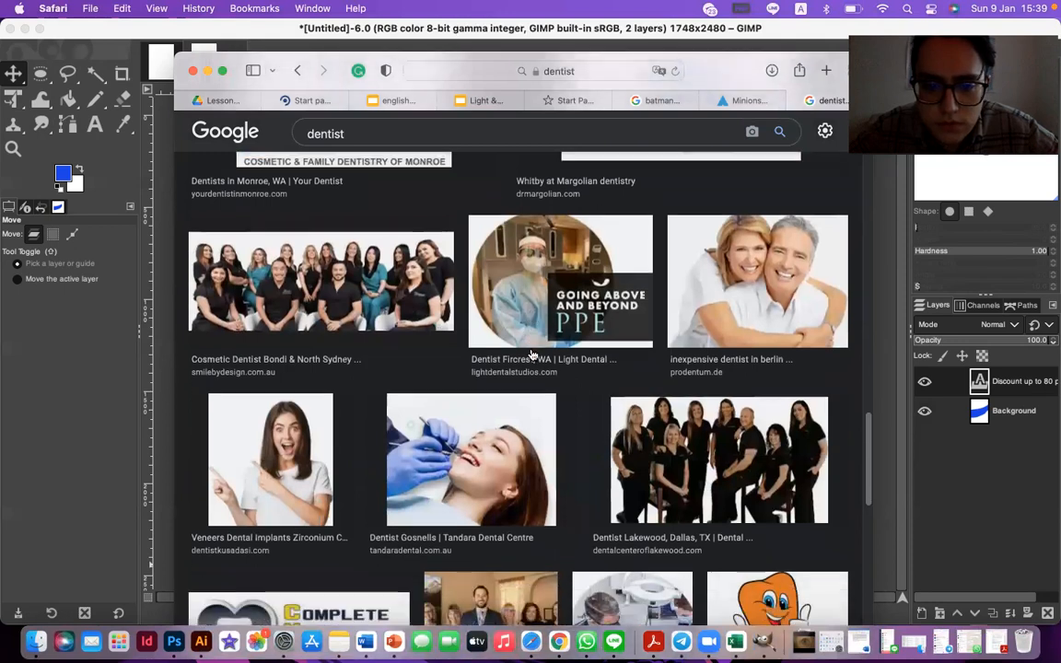
click(520, 461)
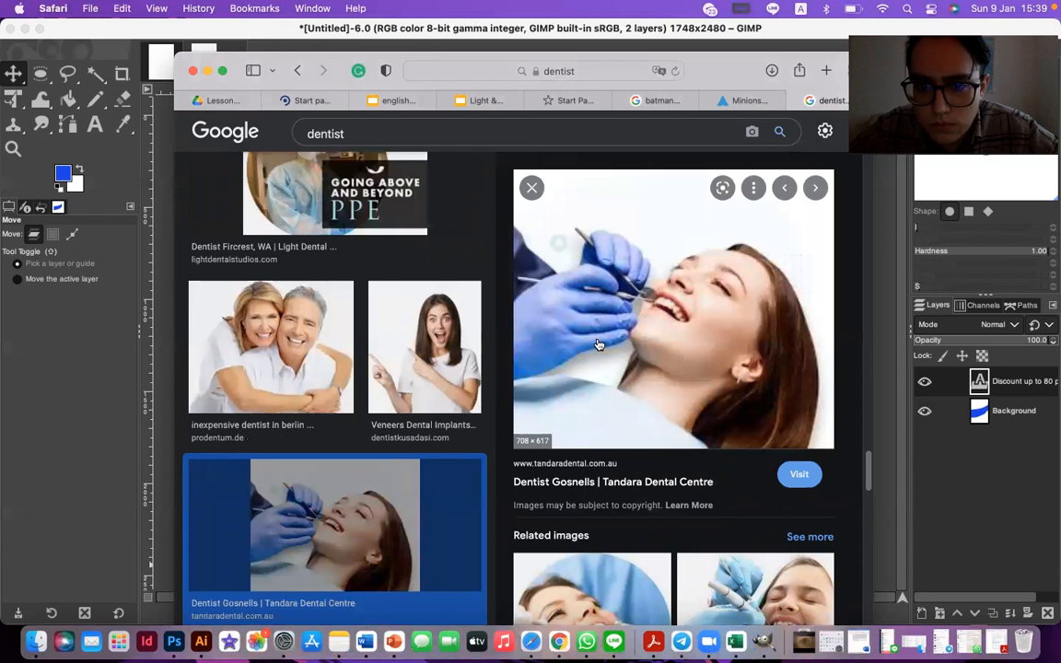
right_click(650, 298)
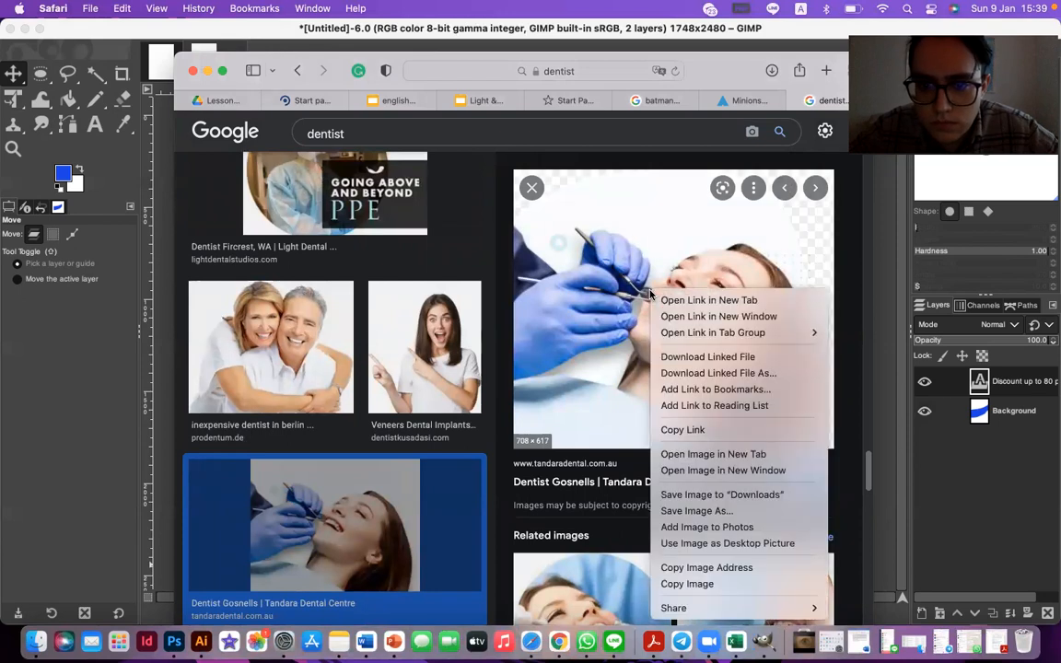
click(698, 514)
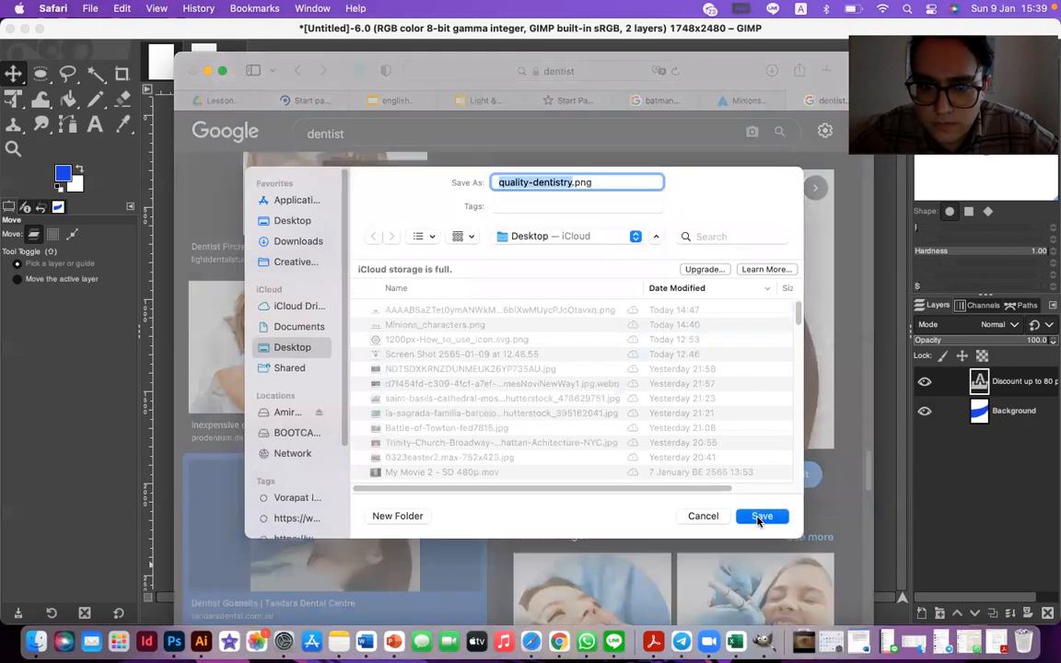
click(759, 517)
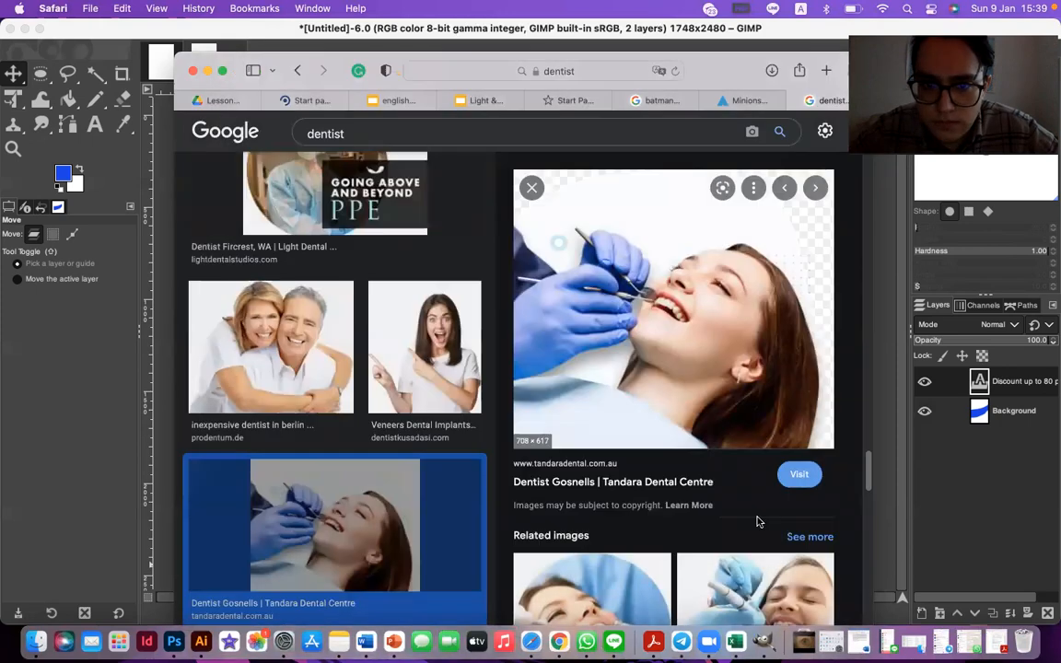
Switch back to GIMP, clear the windows covering the desktop, and bring quality-dentistry.png from there onto the page as a new layer
click(829, 33)
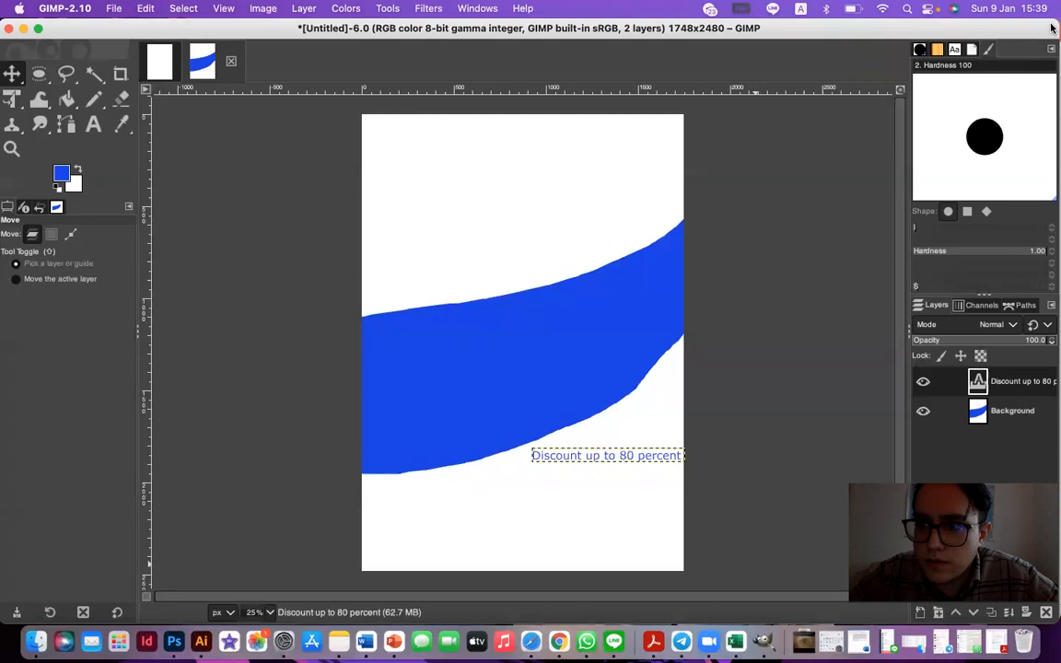
drag(1039, 29, 989, 28)
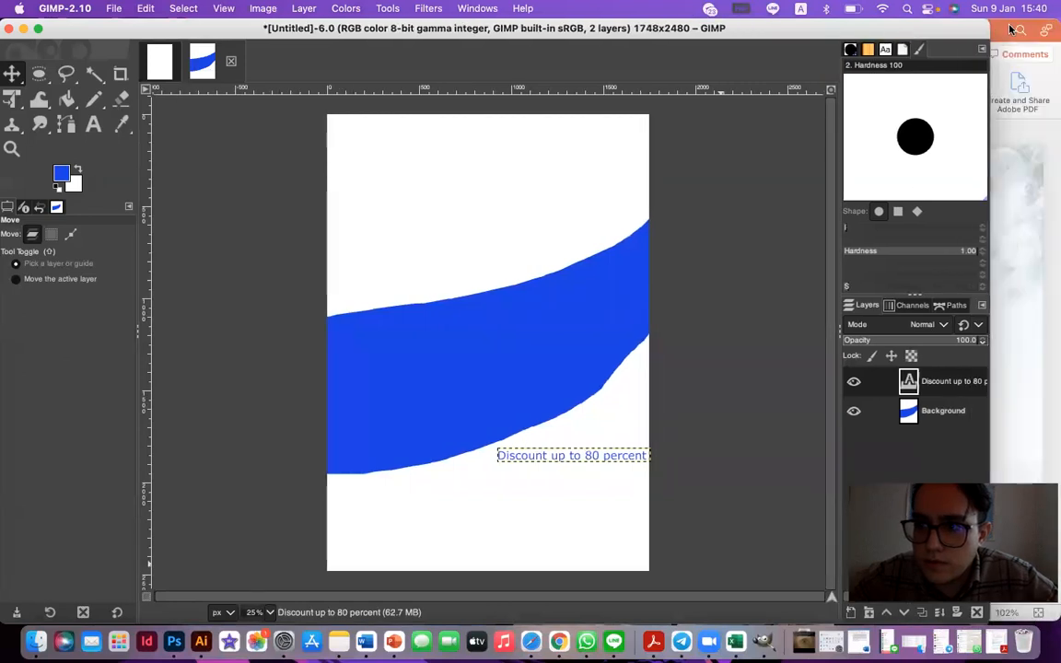
click(1014, 30)
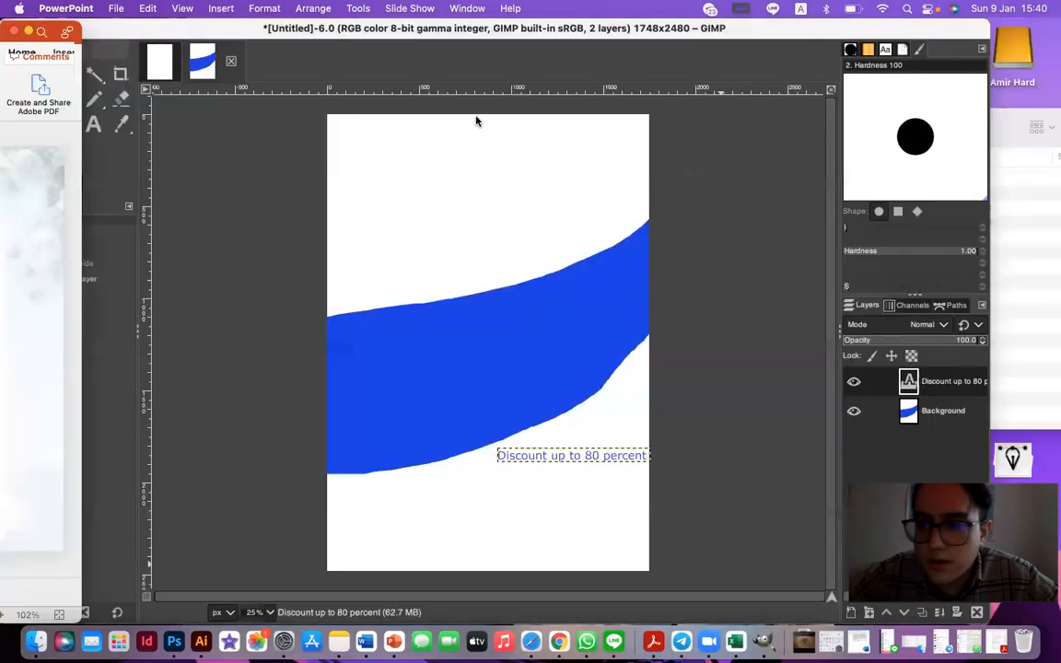
drag(1022, 167, 984, 297)
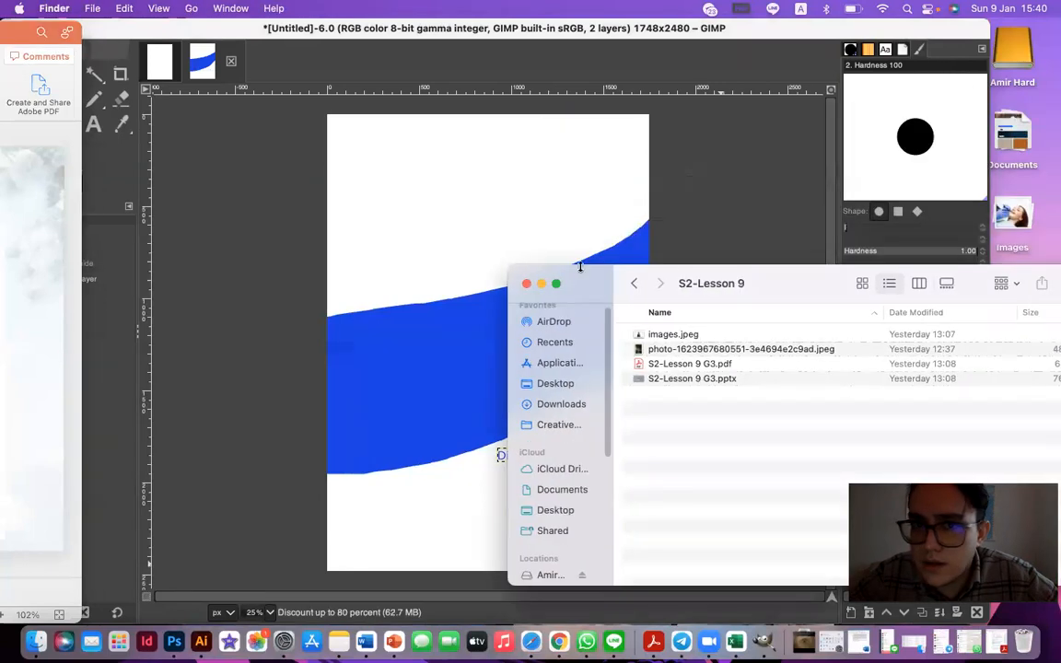
click(542, 285)
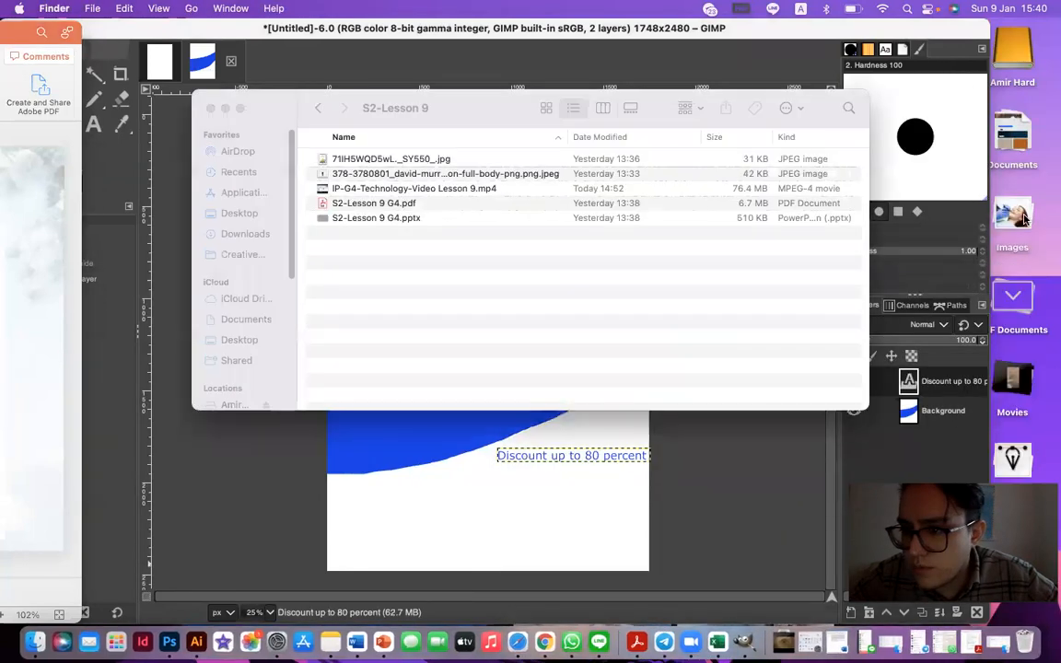
click(225, 109)
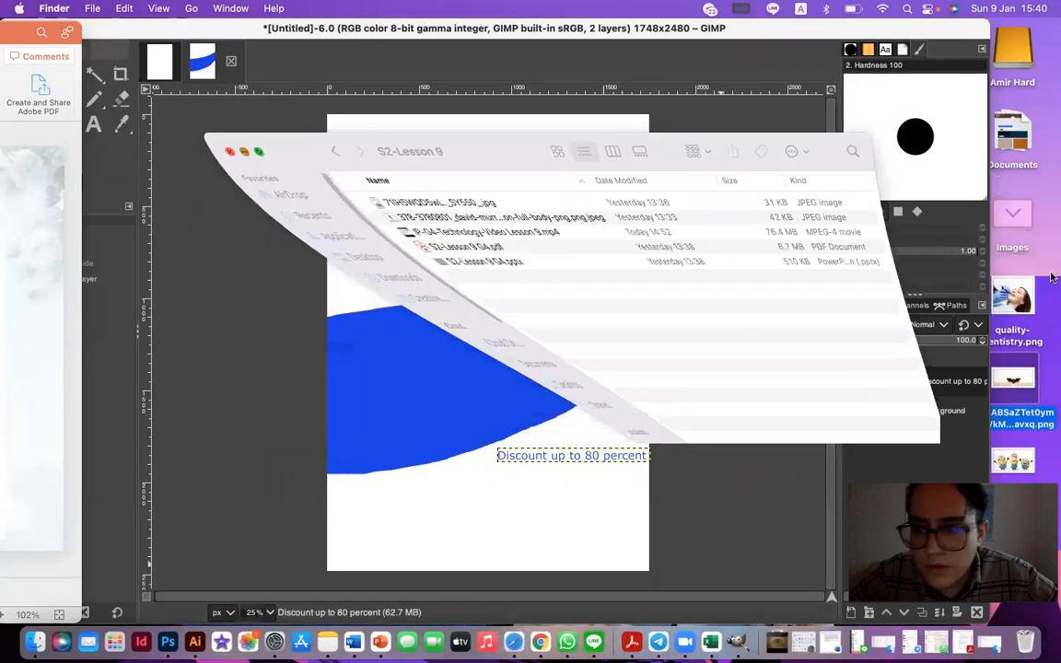
drag(1014, 300, 419, 200)
click(133, 32)
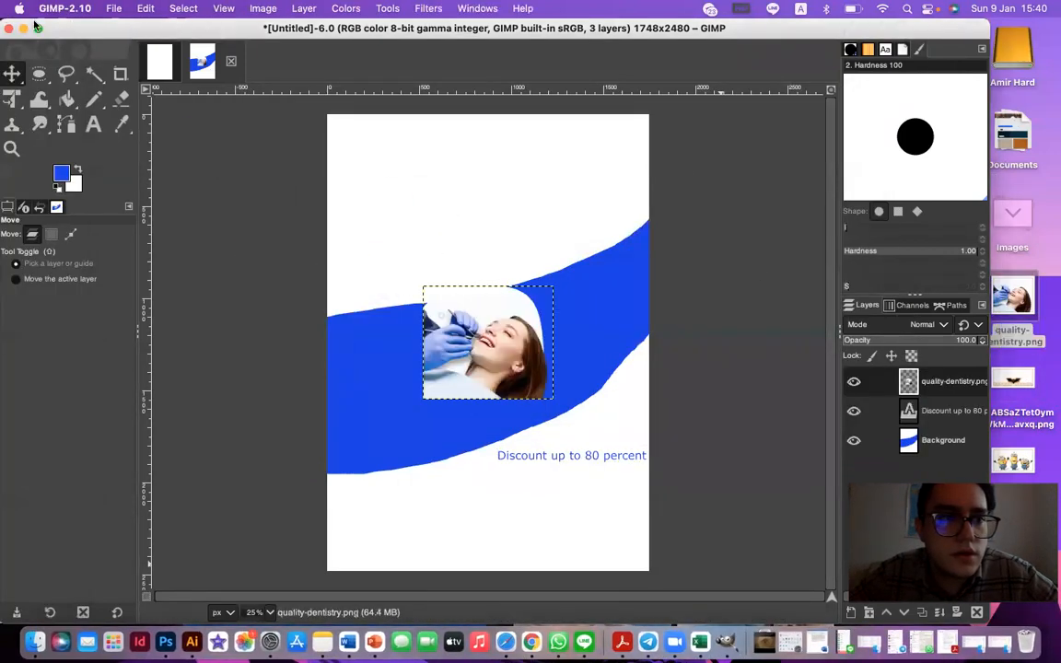
click(39, 28)
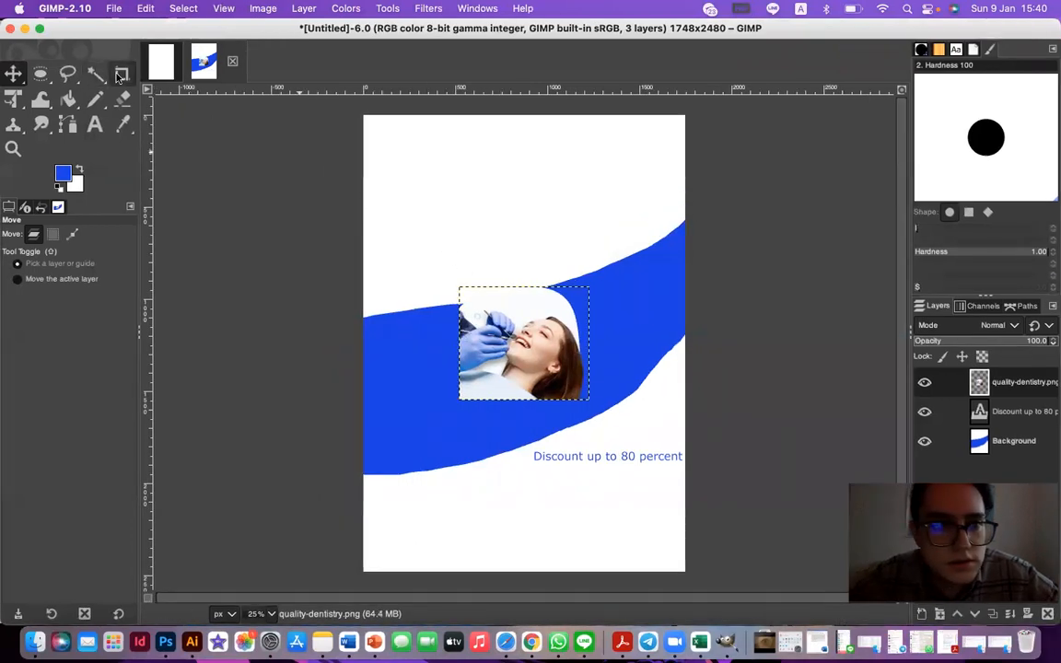
Move the dental patient picture to the page's top-left corner and undo the accidental shift of the background layer
drag(498, 334, 444, 138)
drag(492, 228, 510, 238)
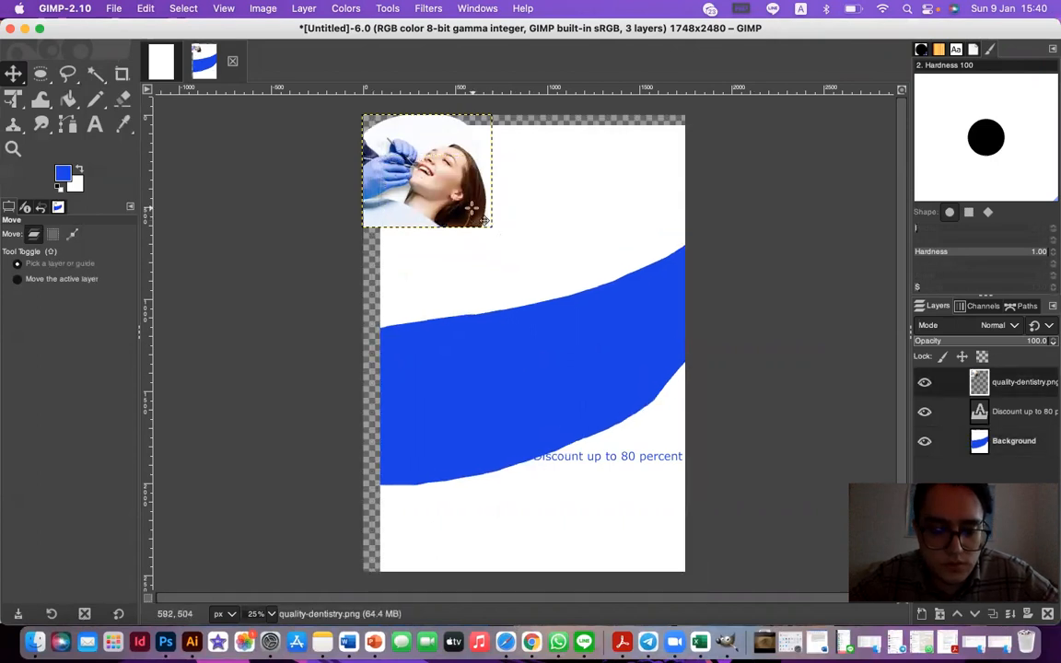
key(super+z)
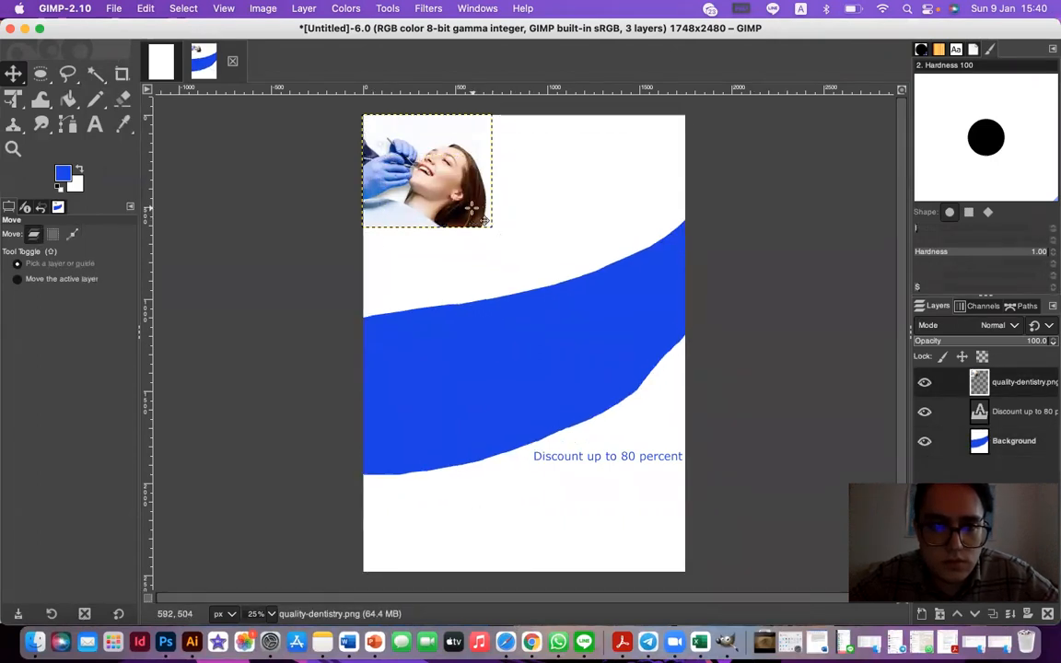
click(183, 9)
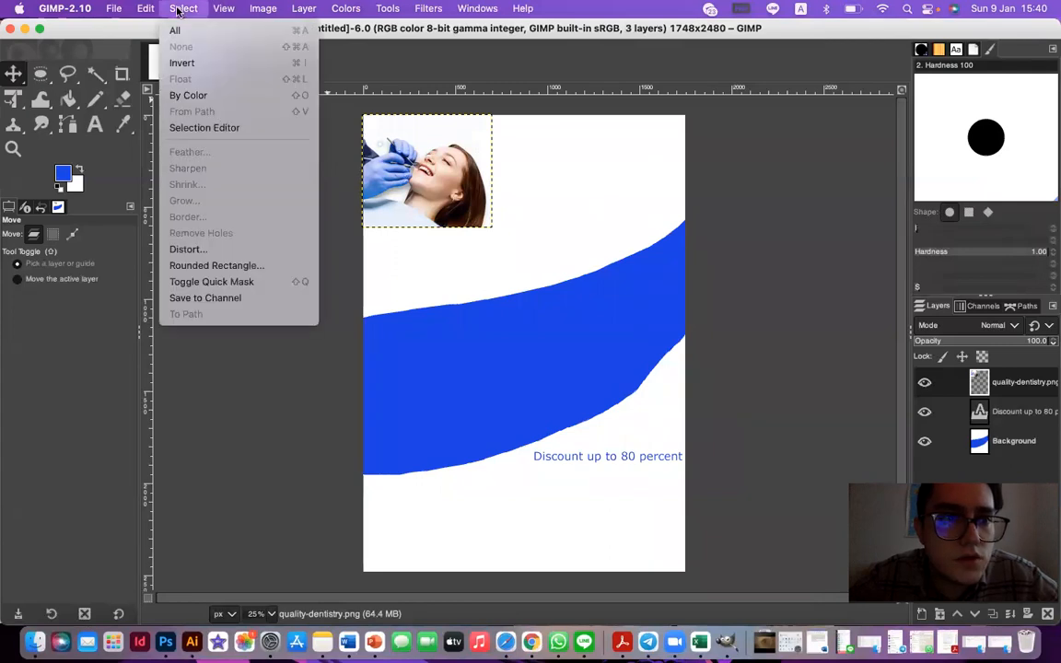
mouse_move(149, 12)
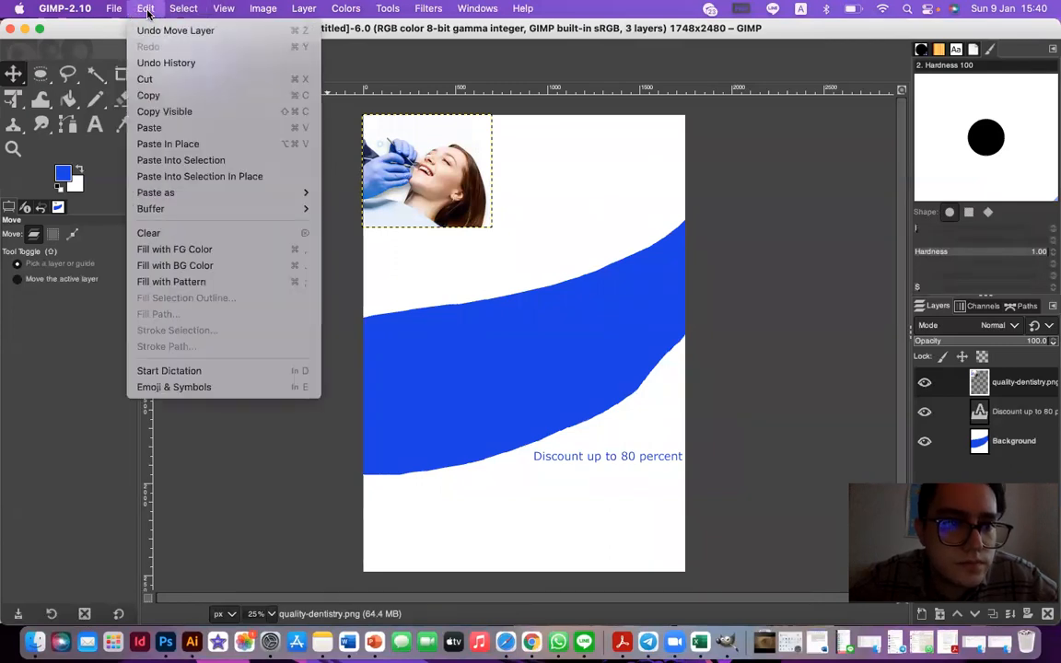
mouse_move(115, 10)
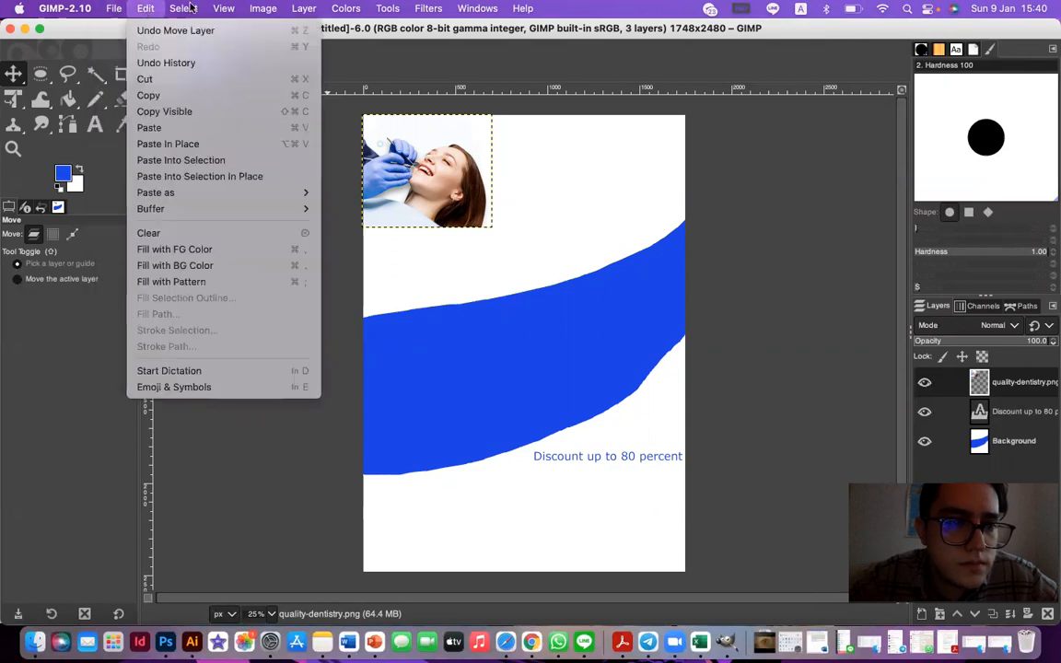
mouse_move(226, 8)
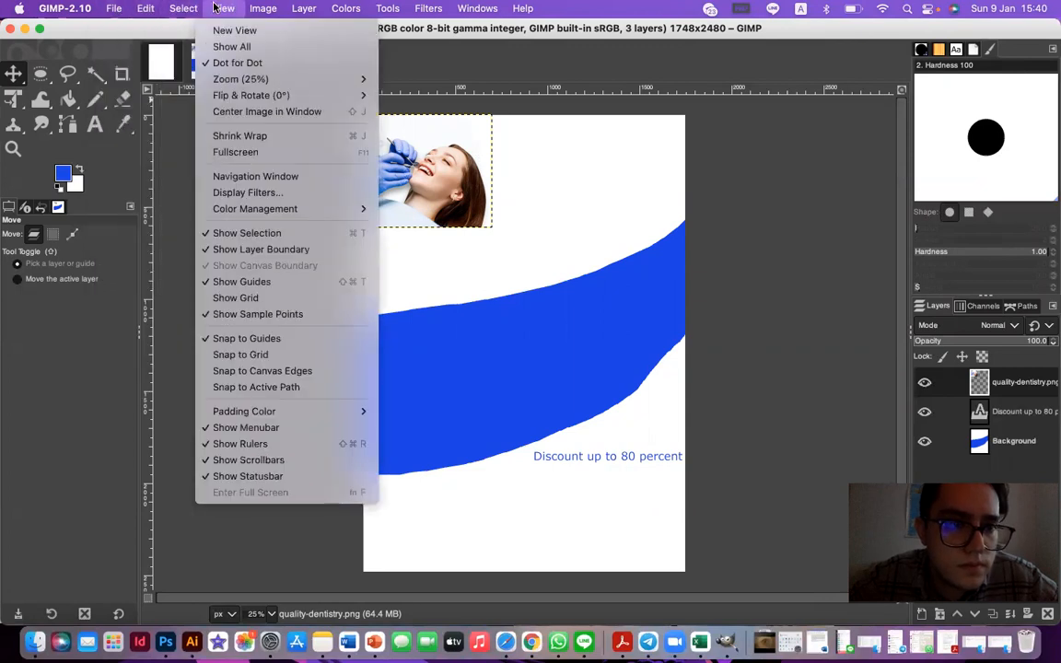
mouse_move(194, 12)
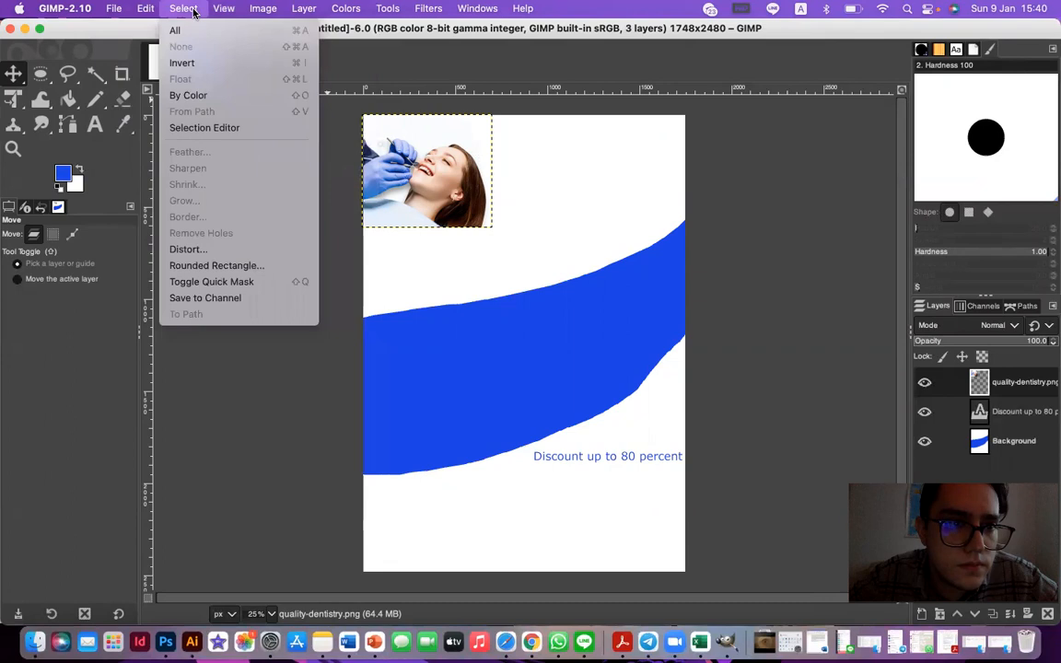
click(420, 175)
Scale the dental patient picture up from the page's top-left corner with the Scale tool until it spans nearly three quarters of the page width
click(12, 100)
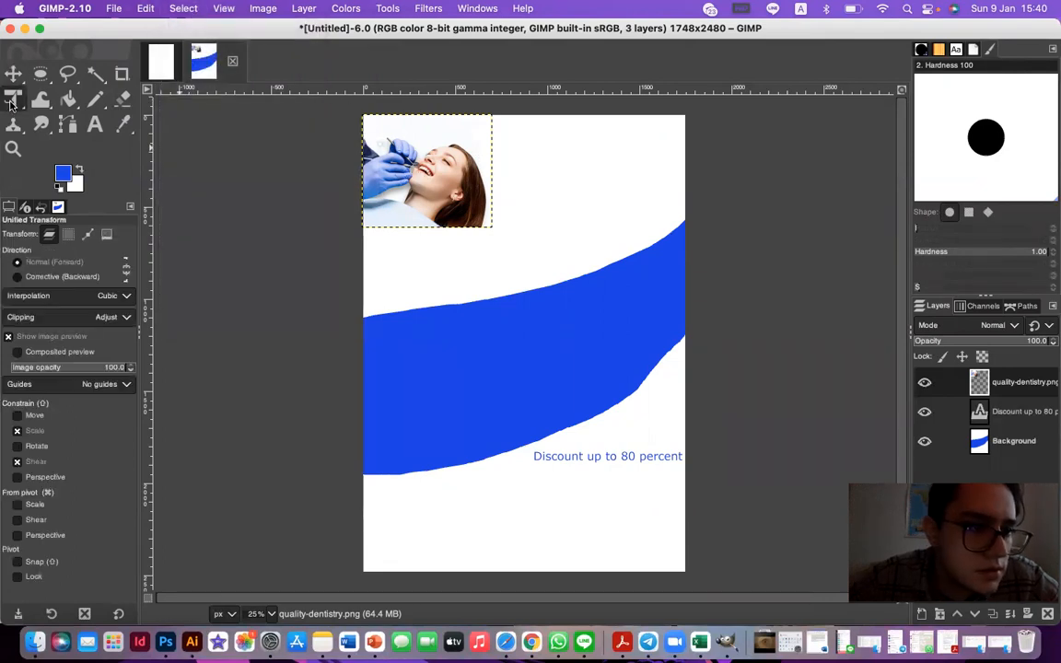
click(11, 102)
click(101, 151)
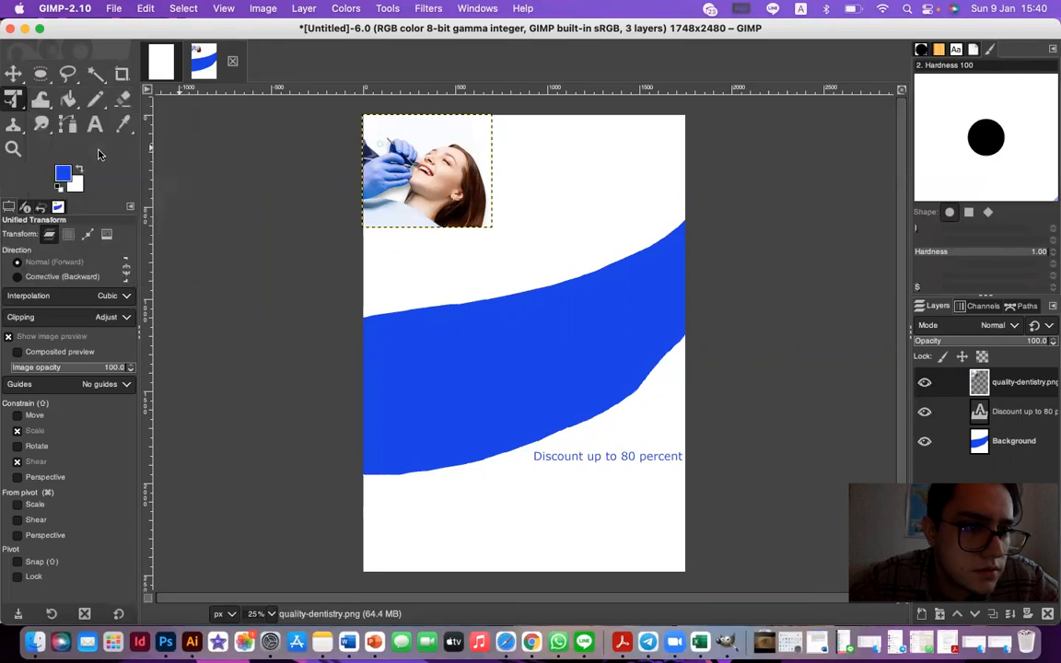
click(18, 104)
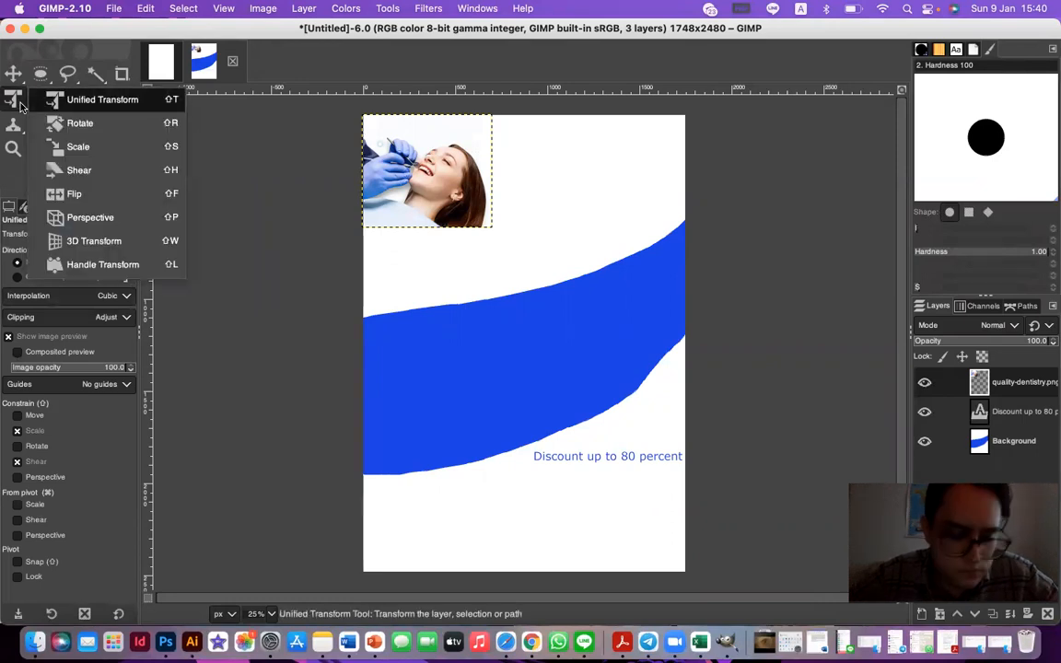
click(21, 107)
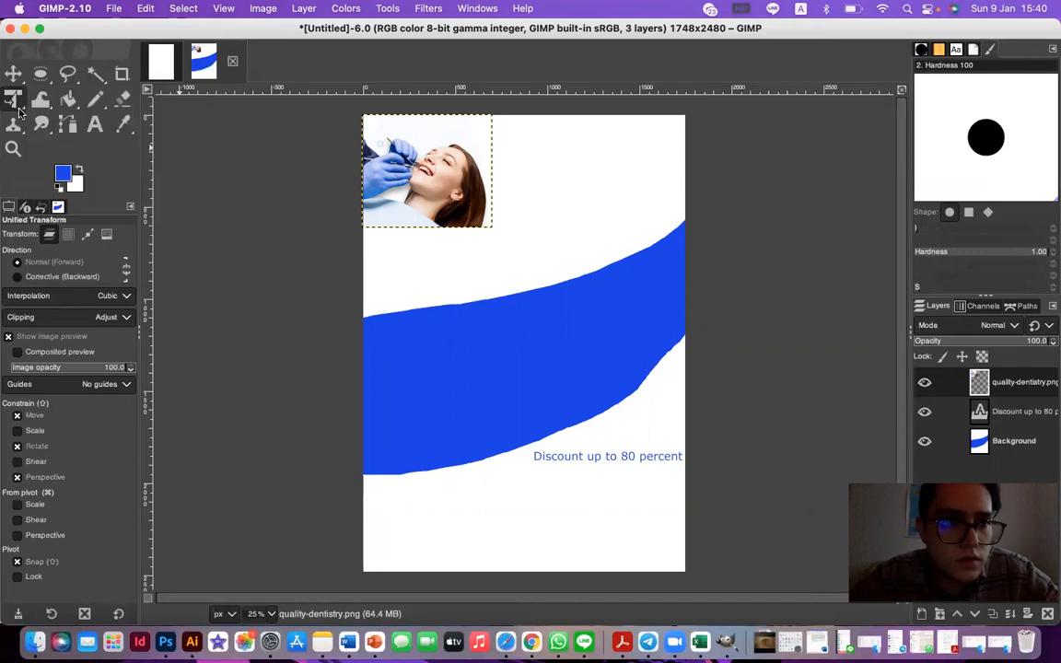
key(shift+s)
drag(497, 233, 600, 304)
Erase the picture's lower and right edges along the top of the blue band using the Eraser with brush size 344
click(124, 99)
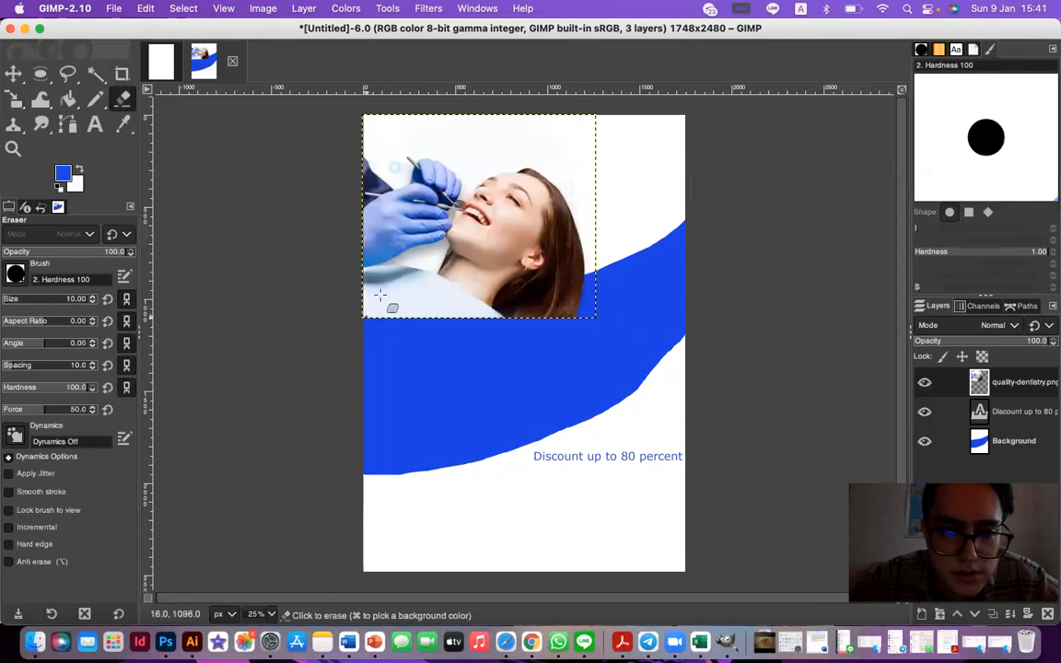
right_click(436, 277)
click(83, 306)
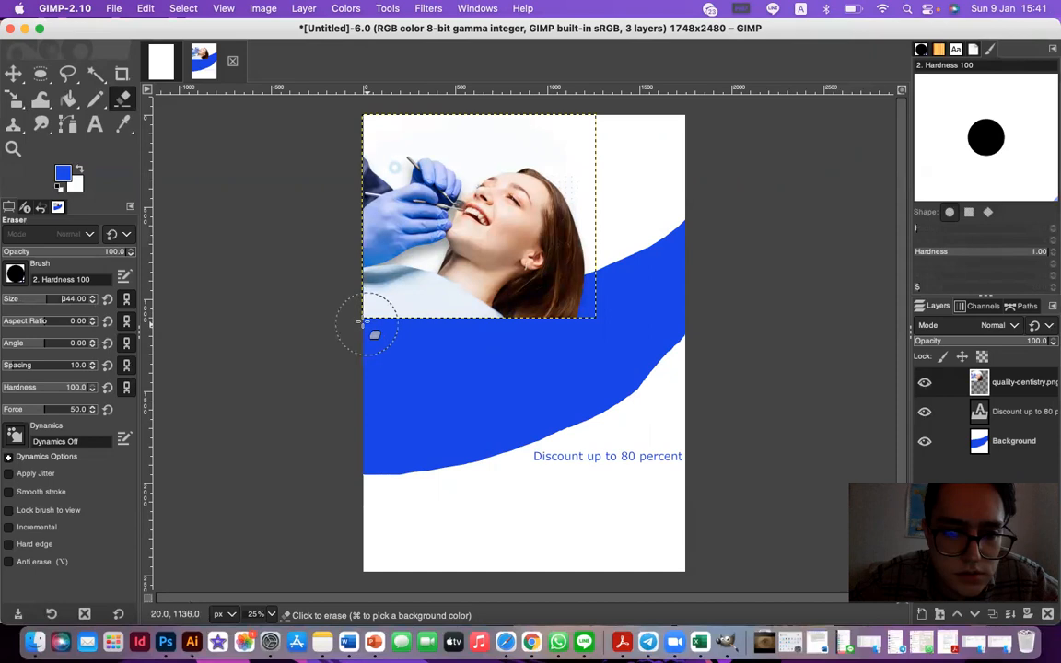
mouse_move(359, 312)
mouse_down()
mouse_move(580, 282)
mouse_move(621, 225)
mouse_move(616, 178)
mouse_move(579, 159)
mouse_move(597, 172)
mouse_move(597, 224)
mouse_move(553, 230)
mouse_up()
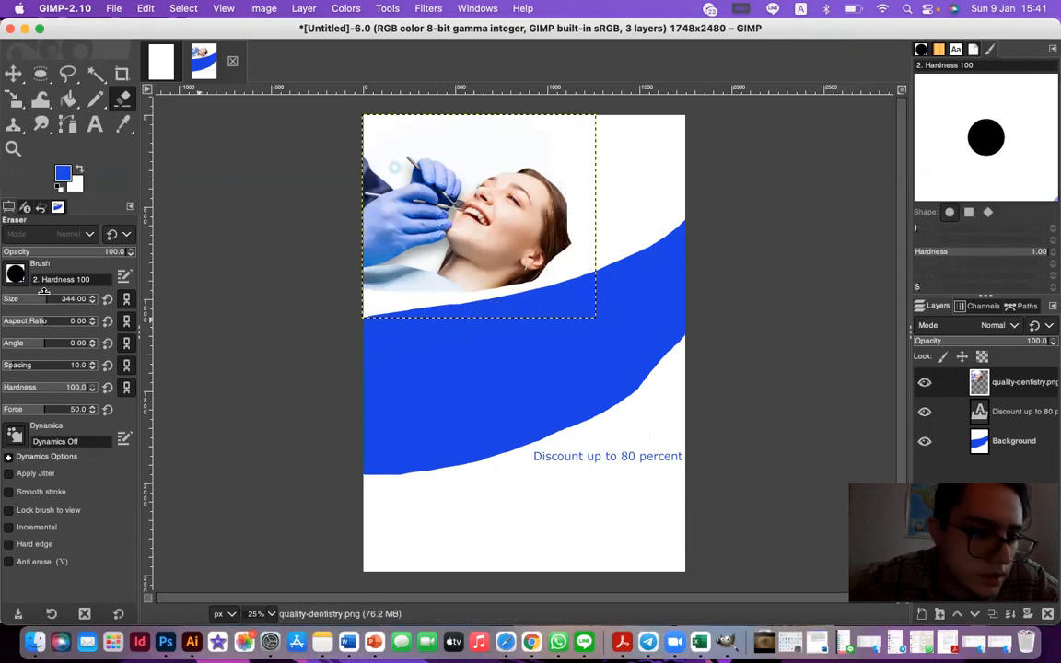
Fade the background around the patient's hair and chin with the Eraser, using the Hardness 050 brush at size 51 and opacity 47
click(28, 251)
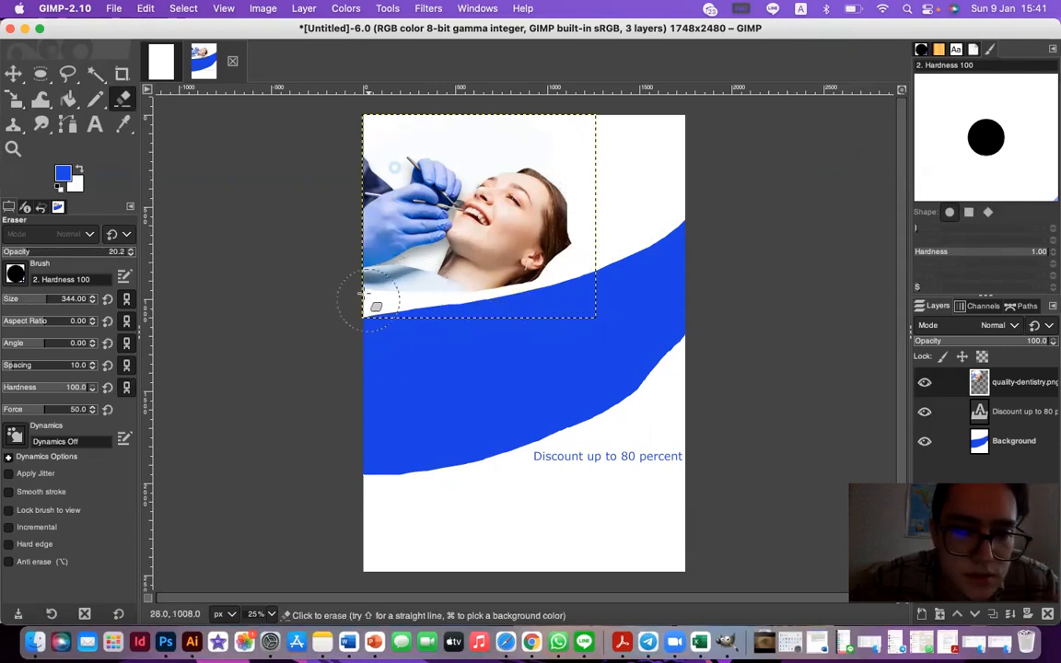
mouse_move(550, 286)
mouse_down()
mouse_move(509, 317)
mouse_move(310, 273)
mouse_move(346, 142)
mouse_move(399, 99)
mouse_move(598, 128)
mouse_move(569, 276)
mouse_move(497, 329)
mouse_up()
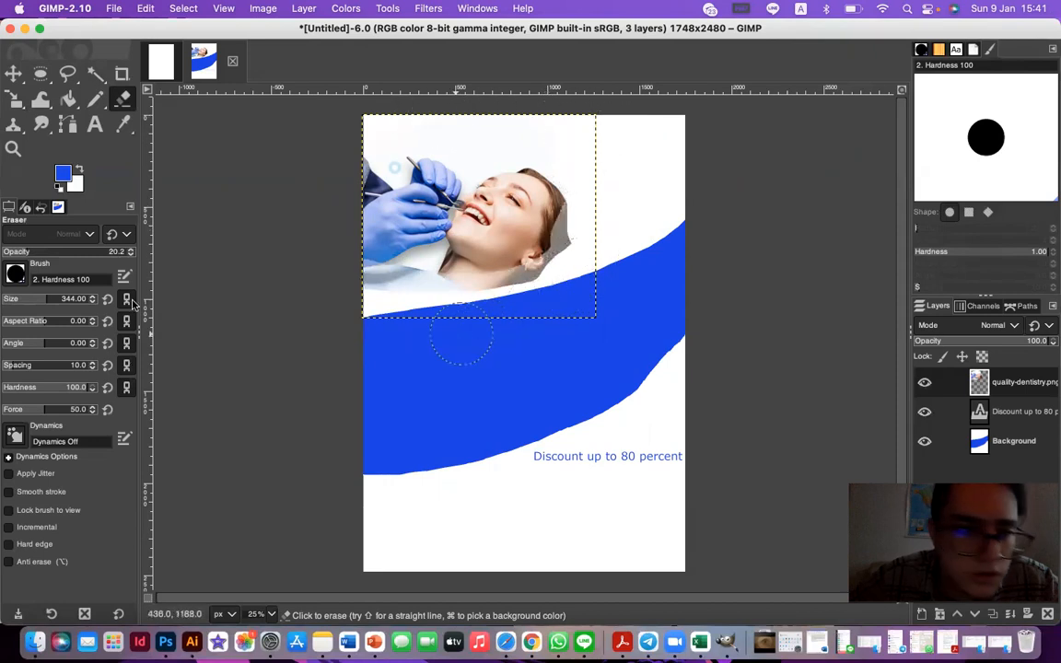
click(18, 276)
click(52, 318)
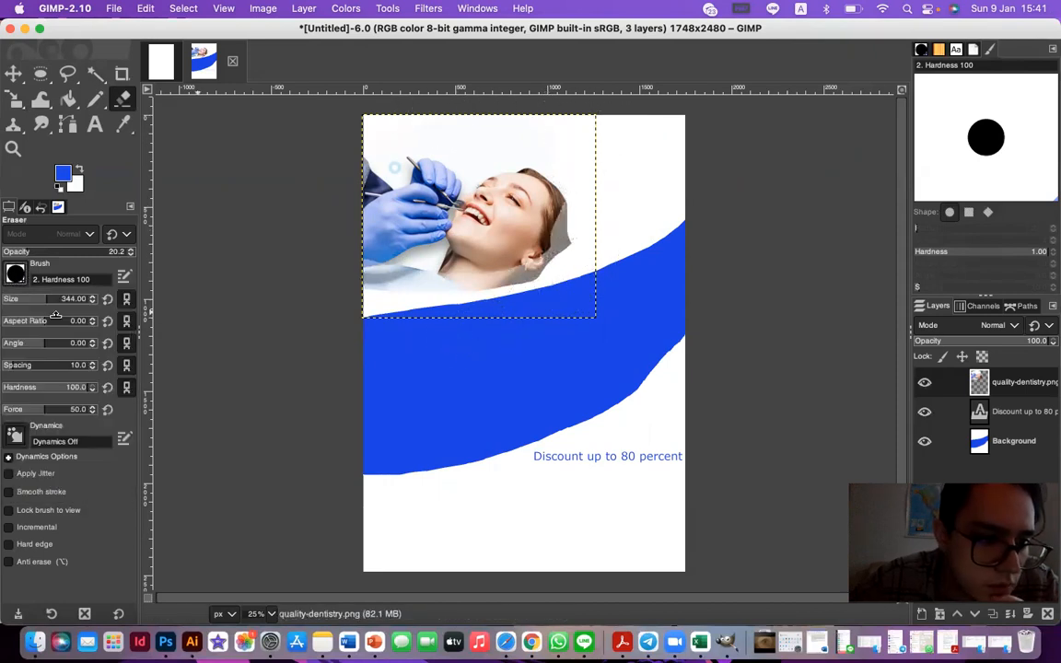
mouse_move(454, 294)
mouse_down()
mouse_move(444, 290)
mouse_move(467, 326)
mouse_up()
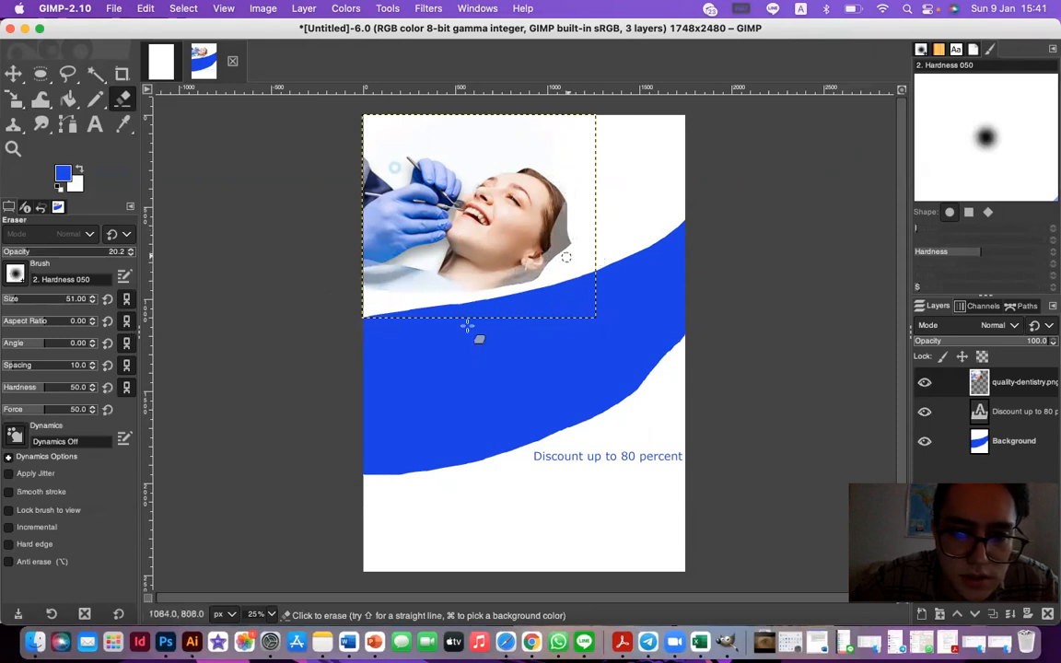
right_click(550, 267)
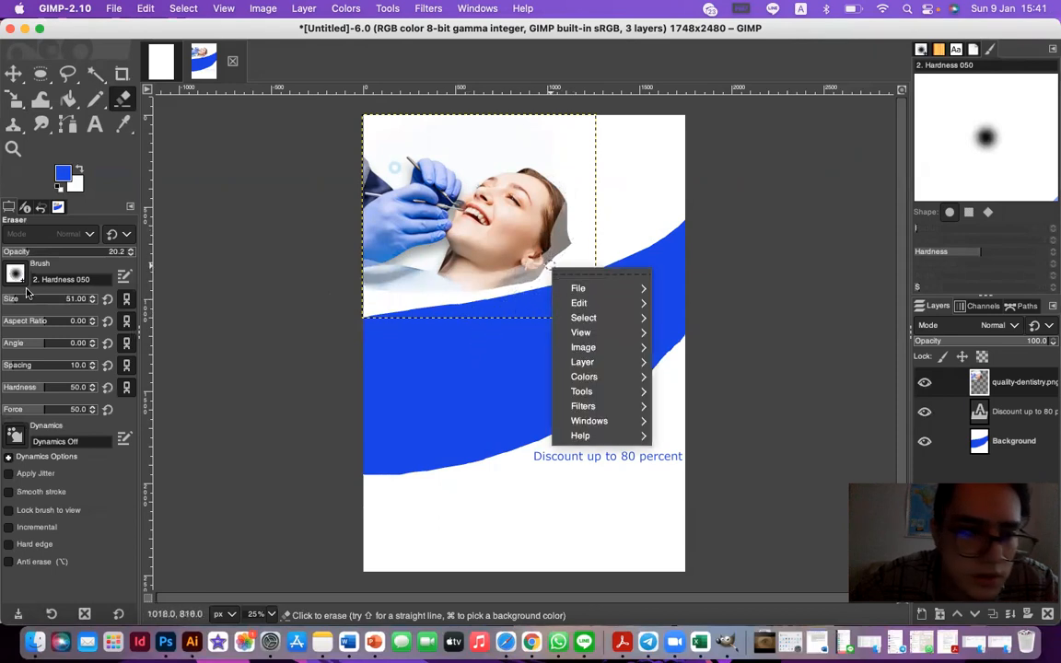
click(59, 253)
mouse_move(443, 278)
mouse_down()
mouse_move(589, 265)
mouse_move(522, 291)
mouse_move(563, 261)
mouse_up()
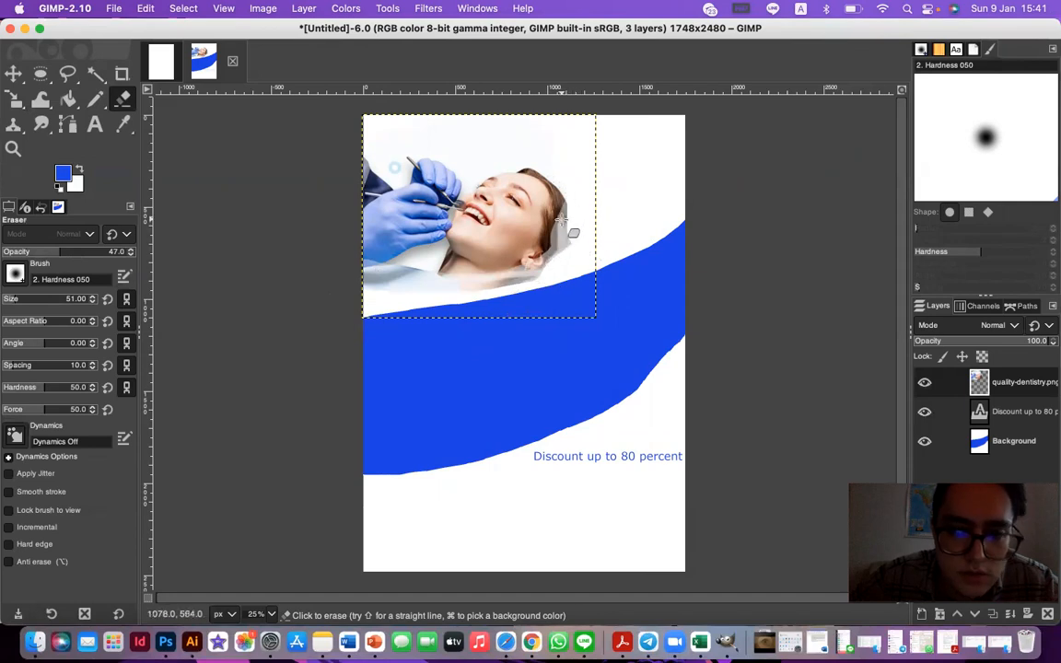
Lower the dental patient picture slightly onto the blue band and scale it up to 1424 × 1240 px
click(13, 74)
drag(474, 256, 484, 286)
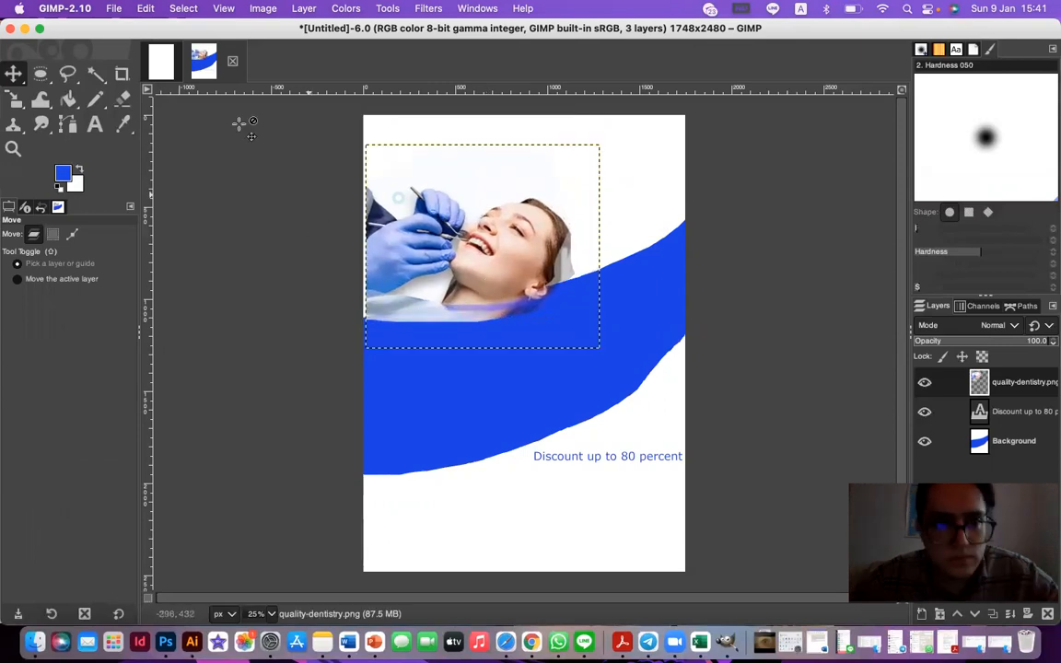
click(14, 98)
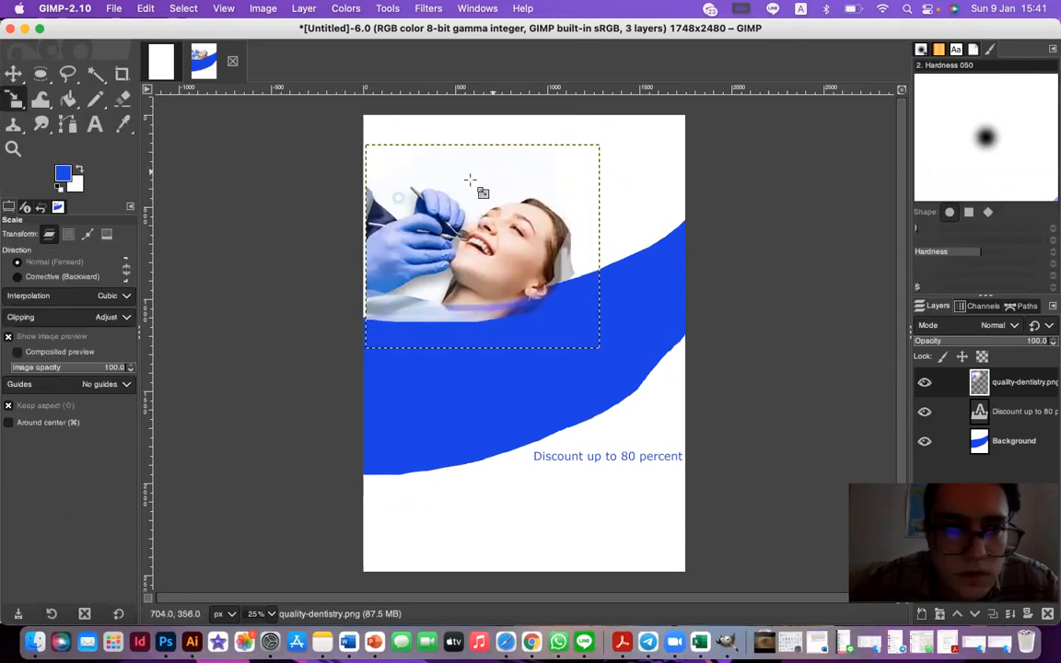
drag(569, 184, 619, 178)
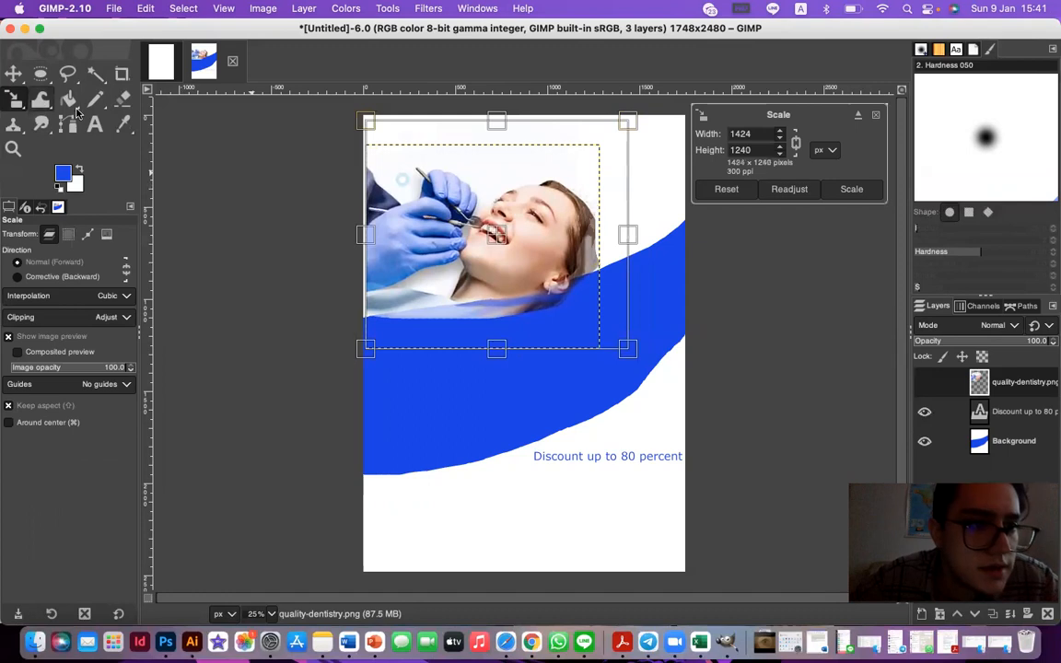
Blend the picture's lower and right edges into the blue band with the Eraser at size 412 and opacity 88.7
click(122, 99)
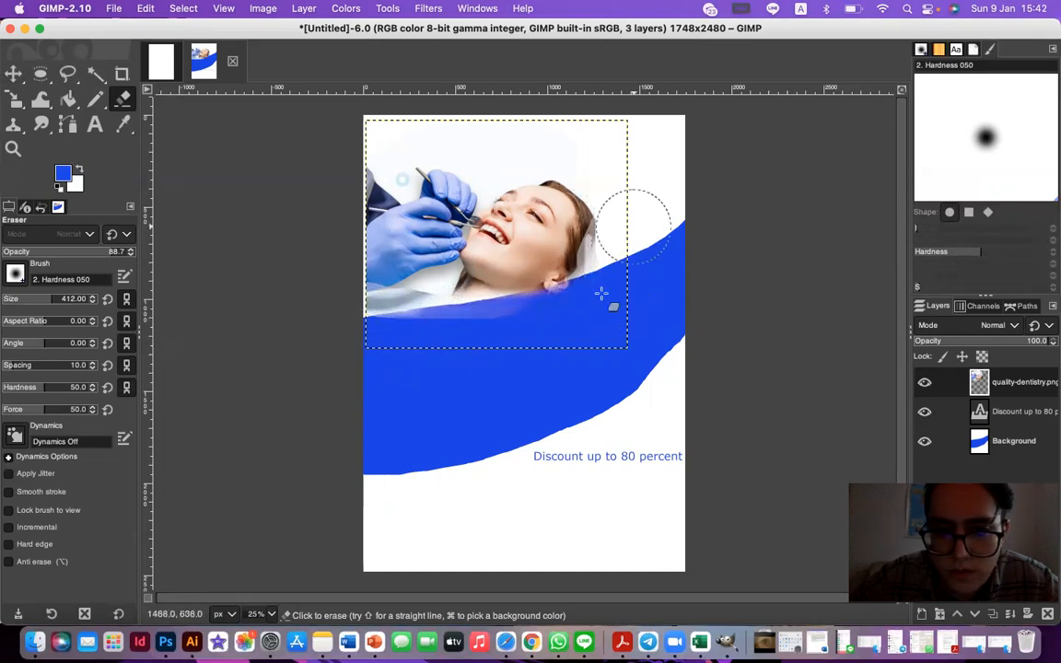
Try to move the discount text lower on the page, reselecting its layer for a second attempt, and undo both moves
click(13, 72)
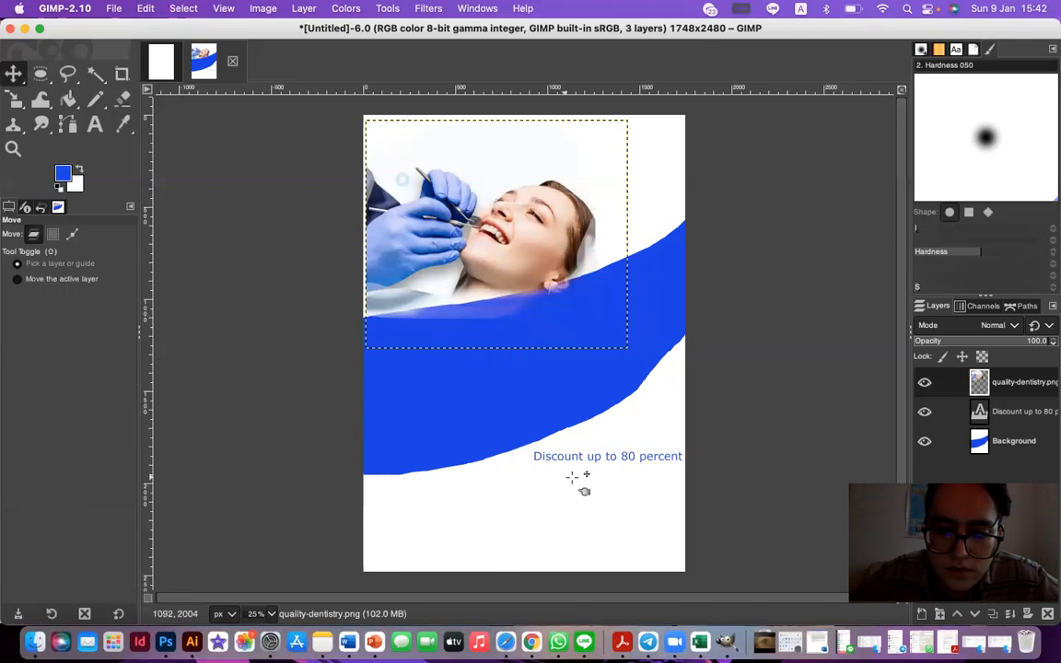
drag(629, 460, 613, 481)
key(super+z)
click(1023, 411)
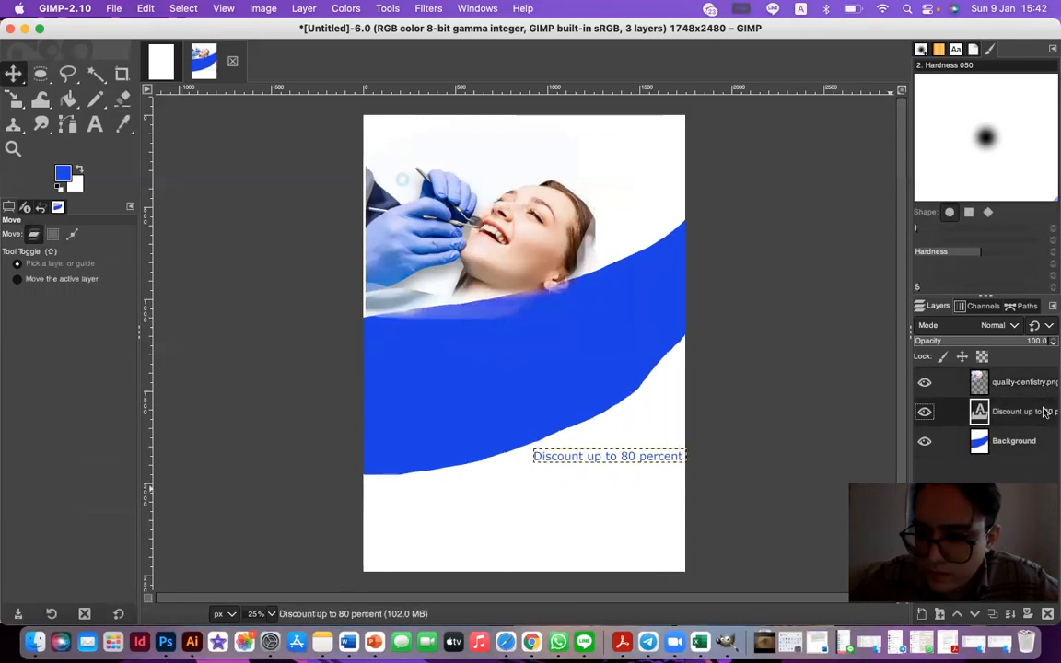
drag(579, 457, 557, 475)
key(super+z)
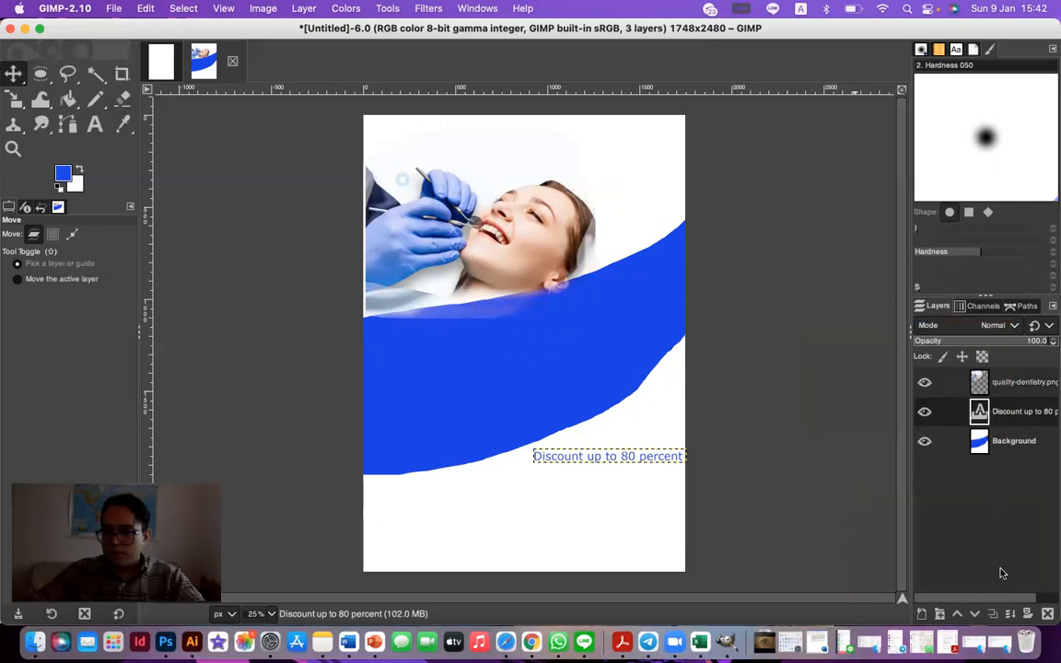
Add a transparent 1748 × 2480 px layer and select an ellipse about 668 × 636 px across the blue band's lower-left edge
click(923, 613)
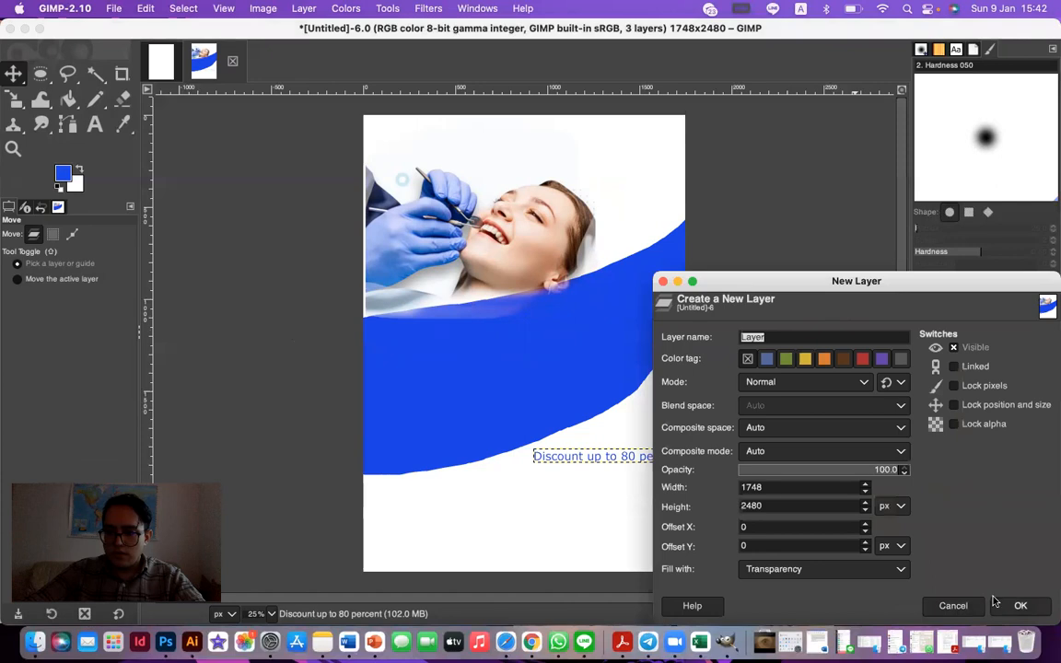
key(Return)
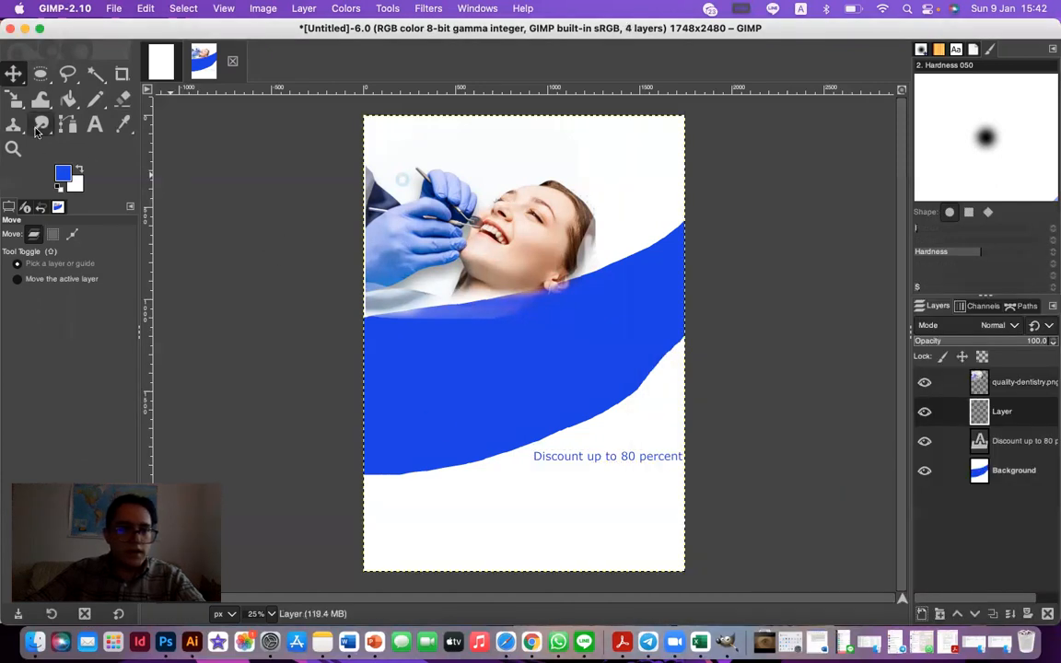
click(40, 74)
drag(389, 419, 512, 535)
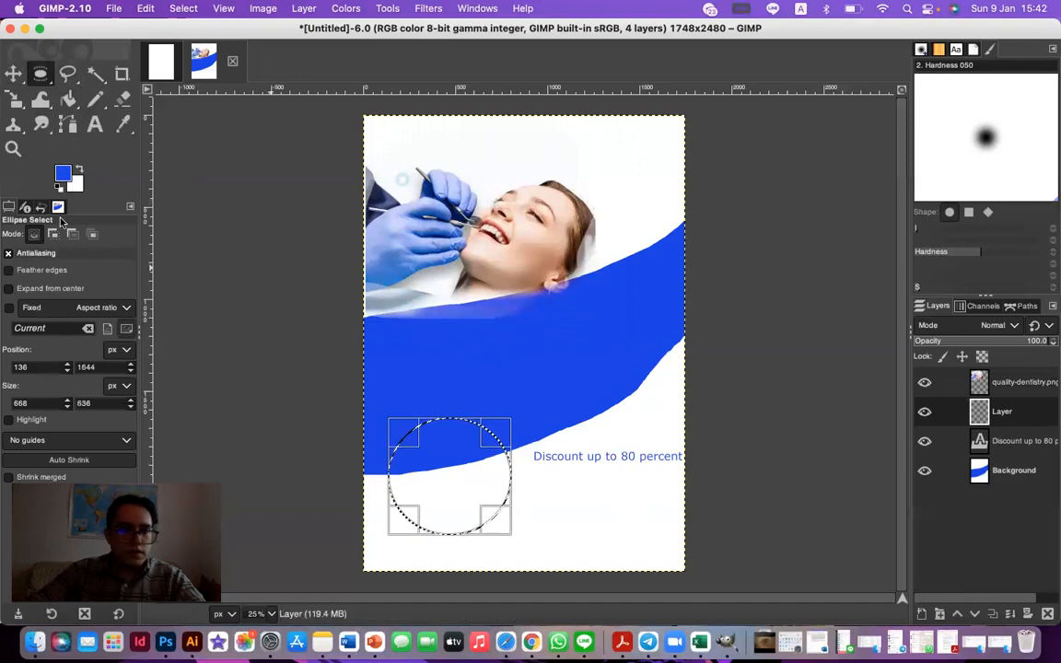
Try filling the elliptical selection with the blue foreground color and undo the fill
key(shift+b)
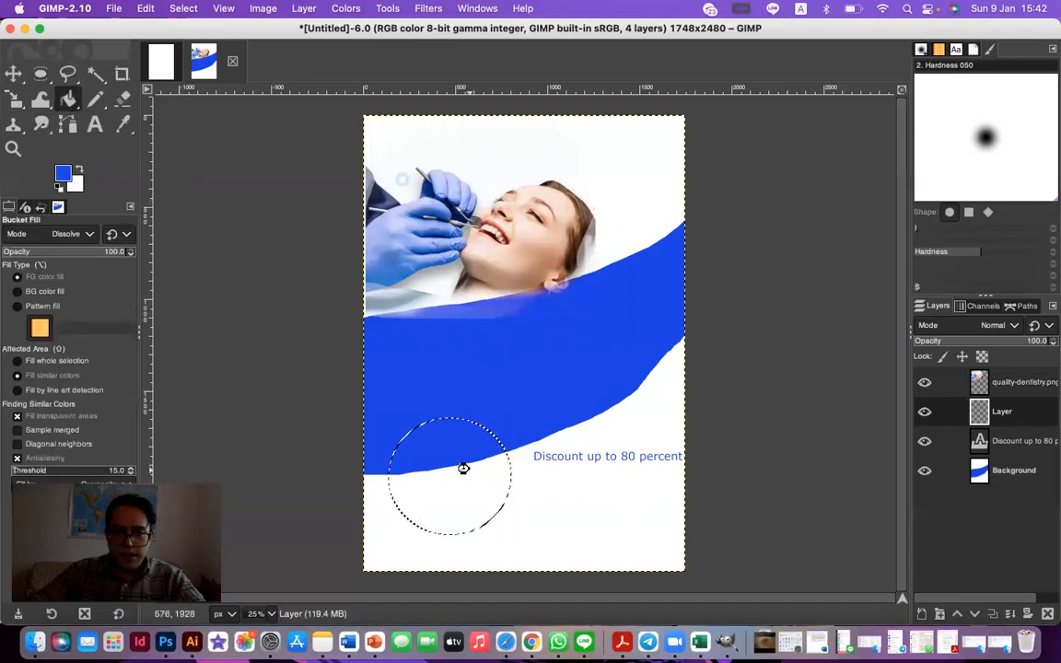
click(506, 457)
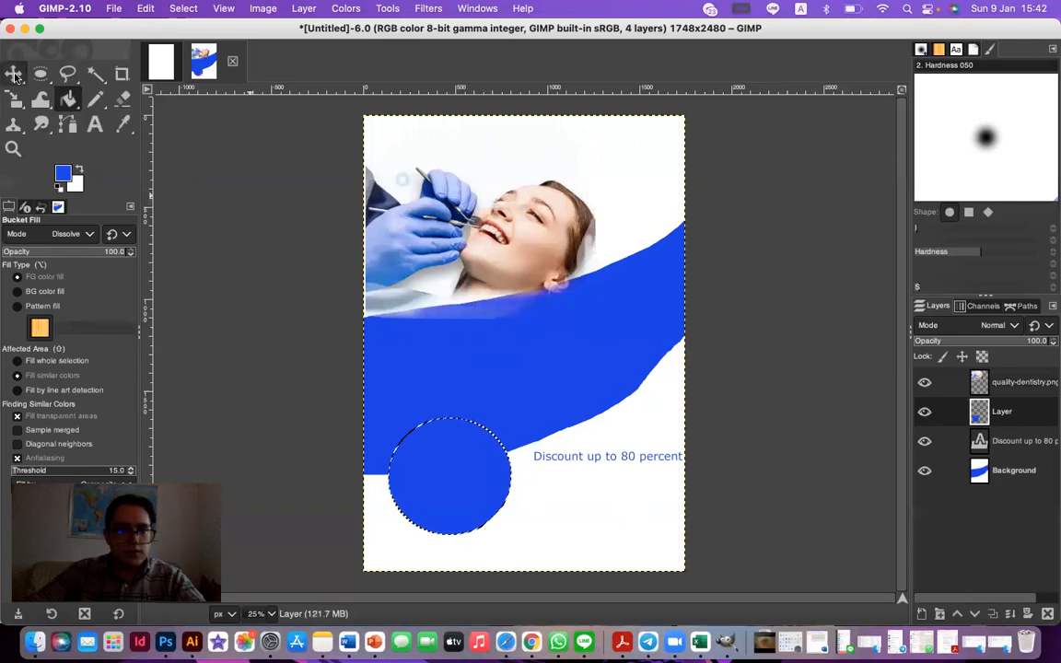
key(super+z)
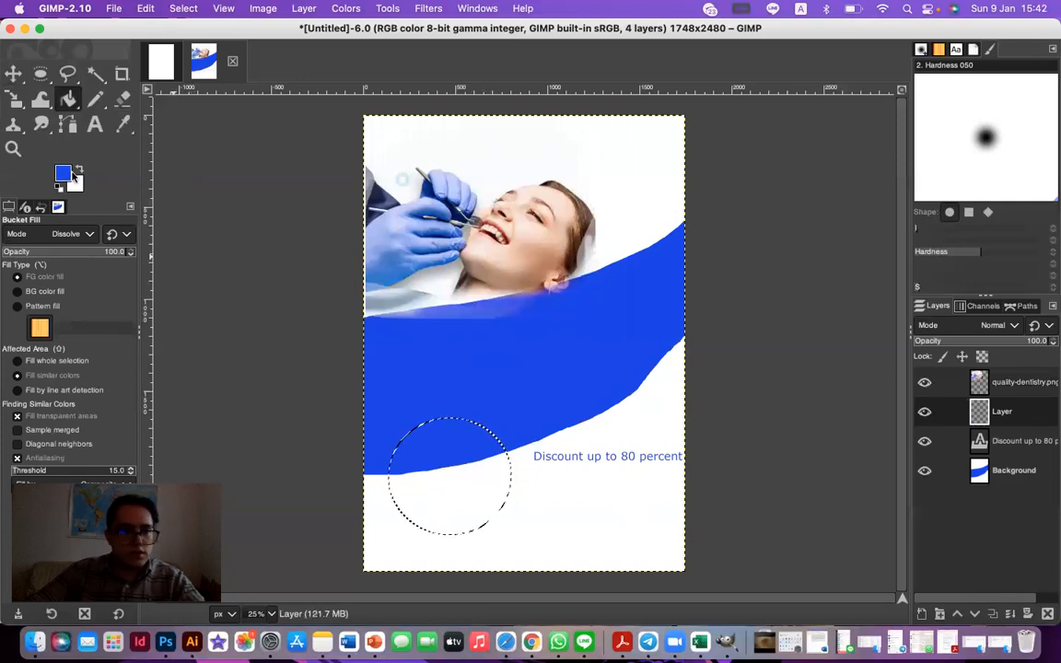
Set the foreground color to the red ff2929 and fill the elliptical selection with it
click(62, 178)
drag(67, 122, 23, 94)
click(74, 114)
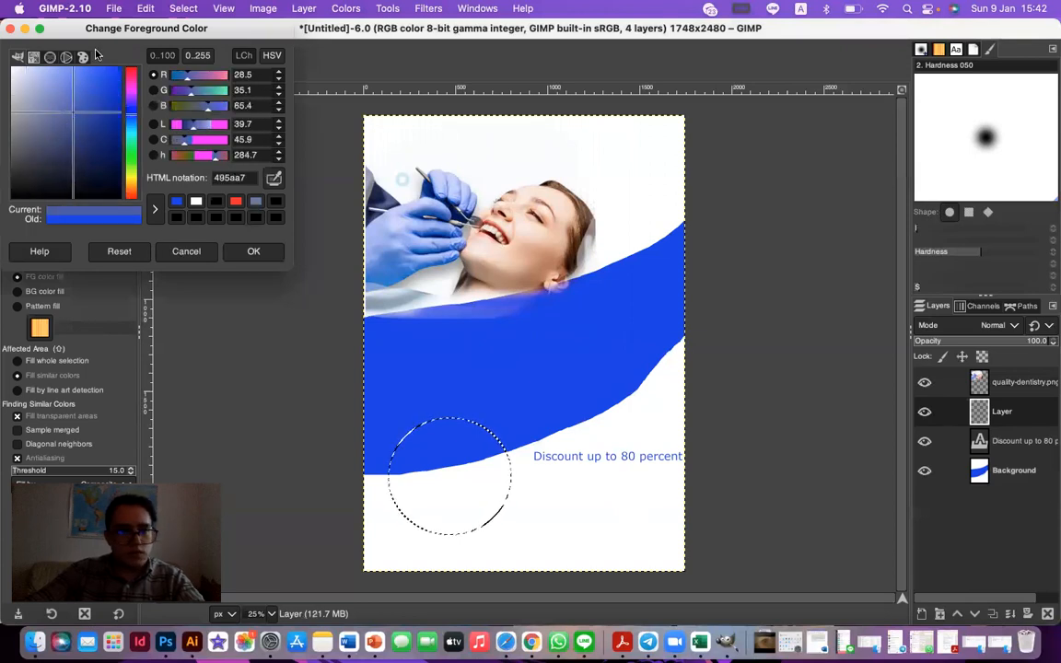
click(237, 204)
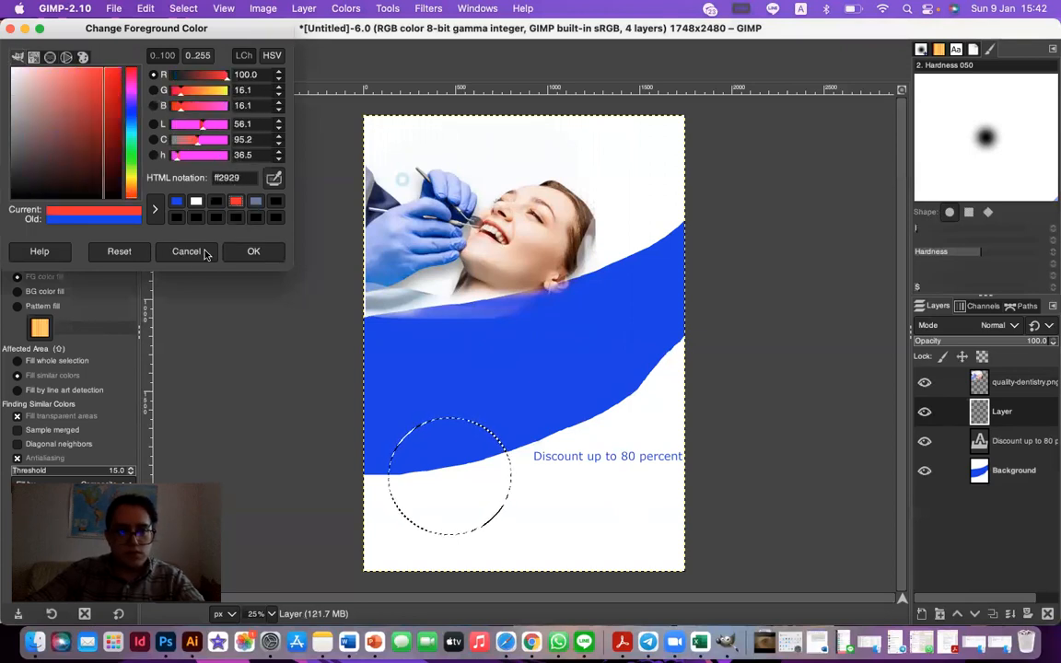
click(266, 254)
click(470, 489)
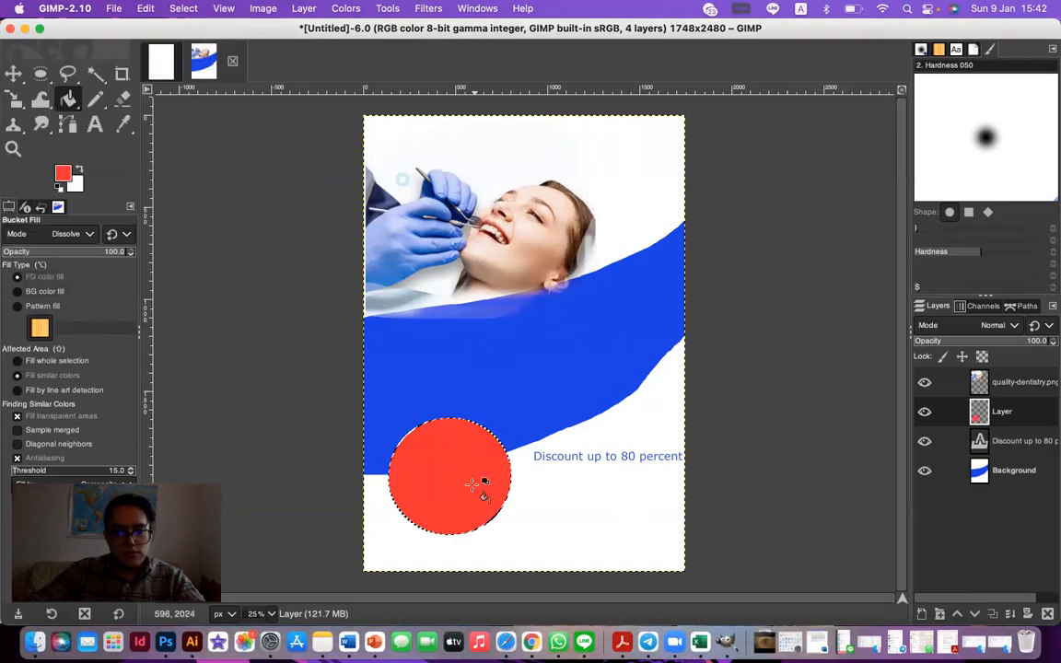
Place the discount text layer above the red circle's layer and move the text onto the circle
click(13, 74)
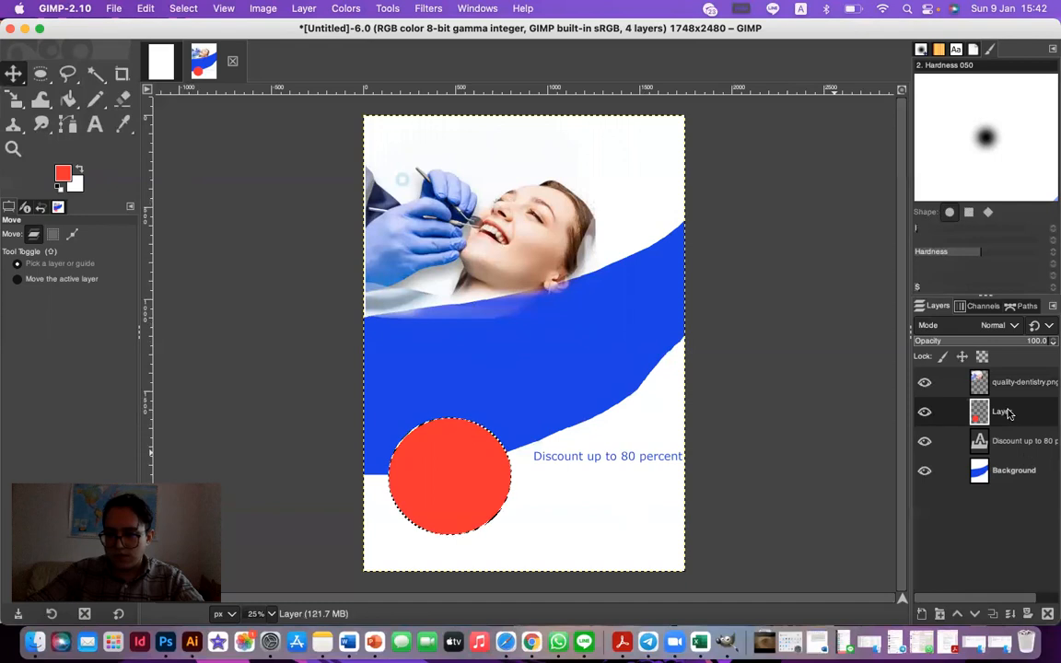
click(1032, 444)
drag(1030, 415, 1030, 405)
drag(606, 461, 595, 498)
key(super+z)
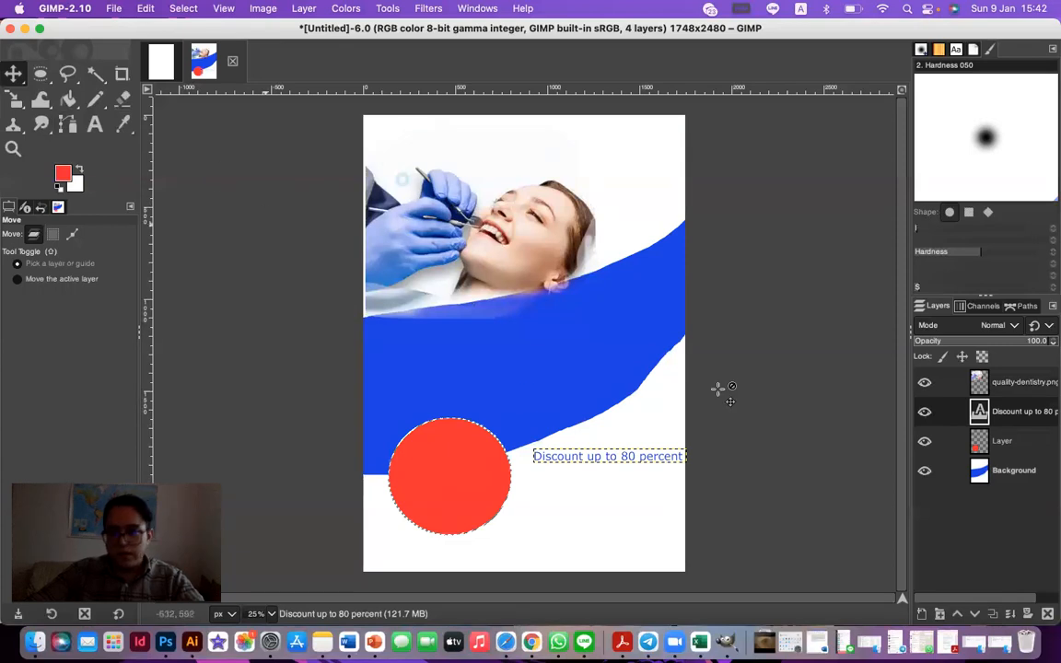
drag(592, 470, 465, 478)
Try to shrink the discount text with the Scale tool so that it fits within the red circle
key(shift+s)
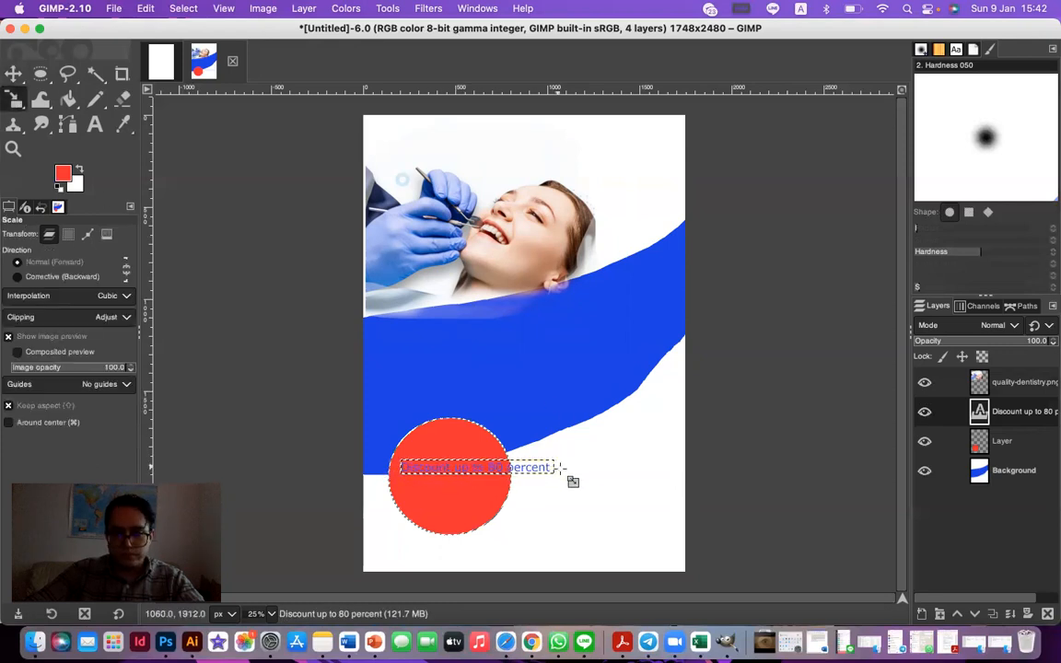
drag(557, 486, 530, 502)
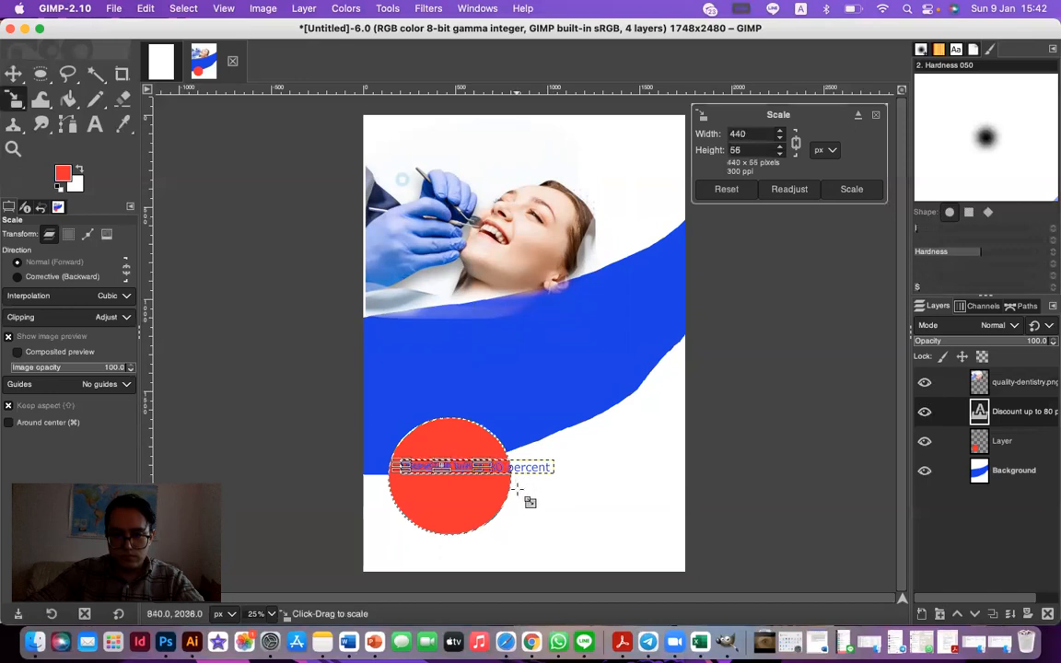
drag(465, 487, 472, 509)
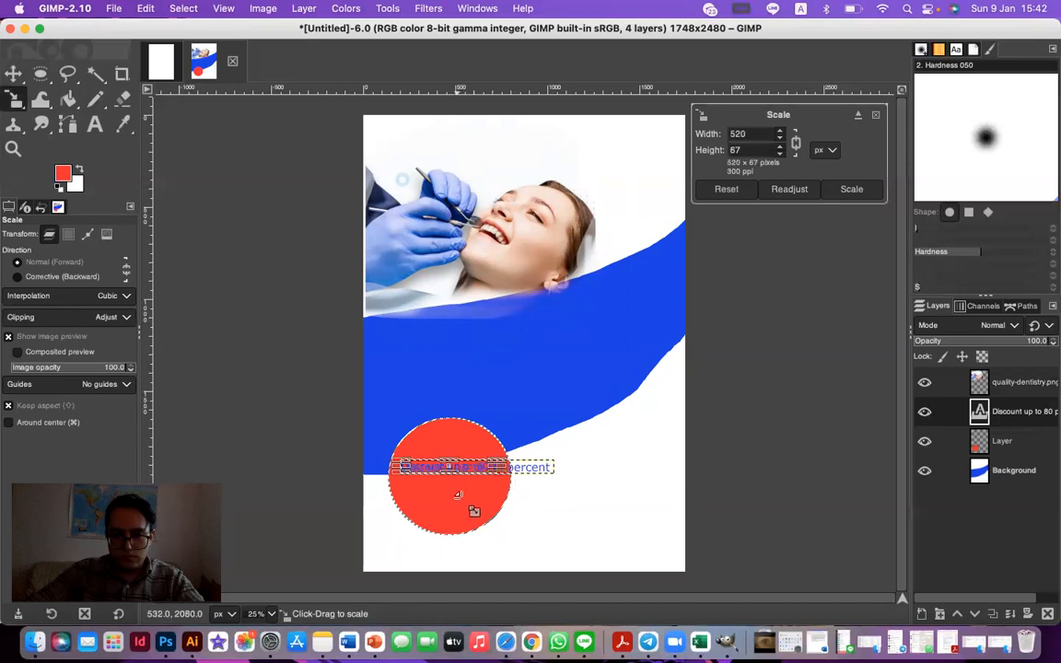
drag(451, 447, 485, 444)
click(14, 73)
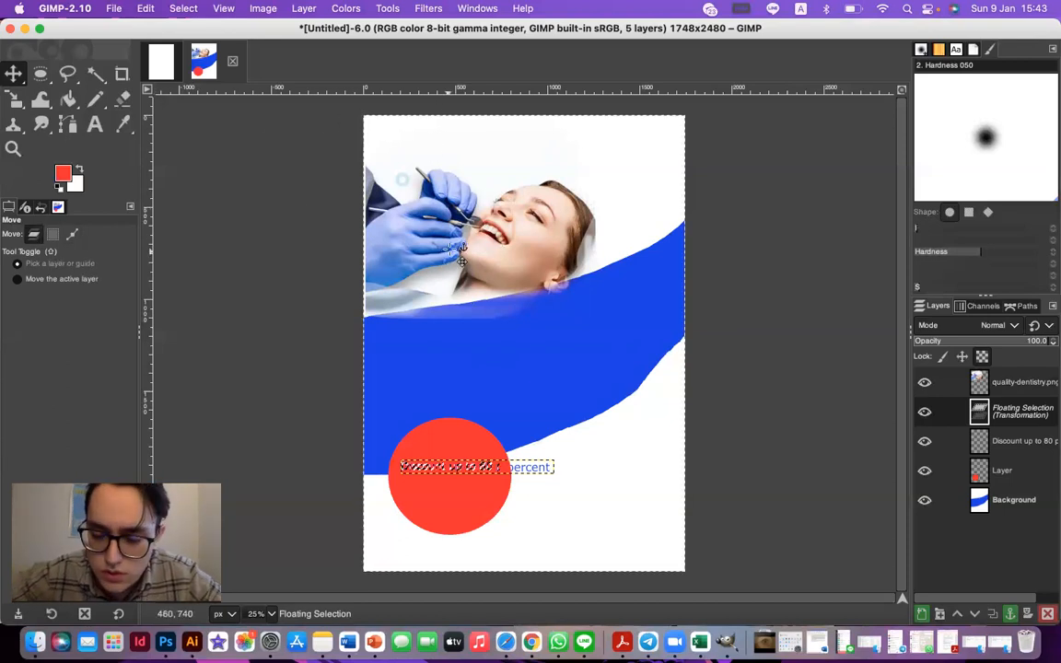
Create another blank image of 1748 × 2480 px
click(114, 8)
click(146, 30)
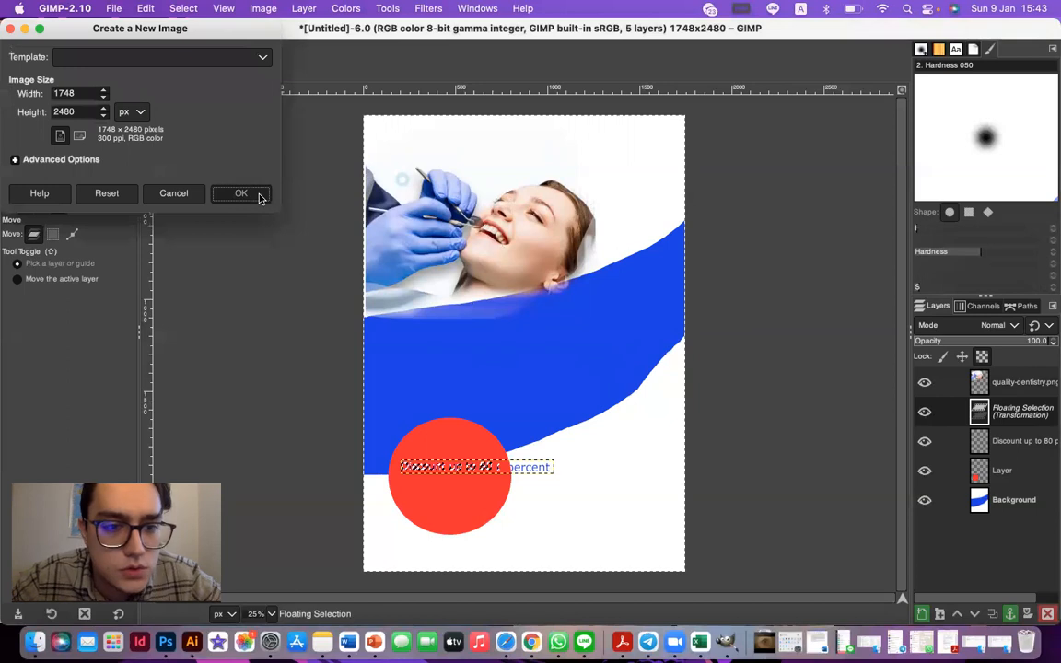
click(259, 196)
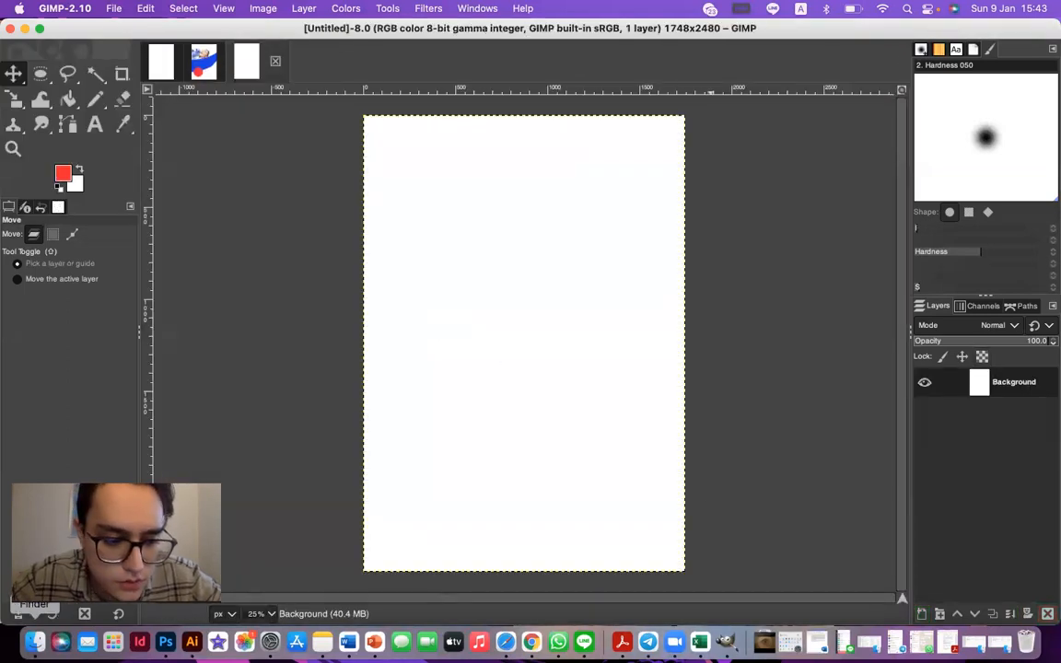
Switch to Finder and open the S2-Lesson 9 folder inside the G3 folder
click(35, 642)
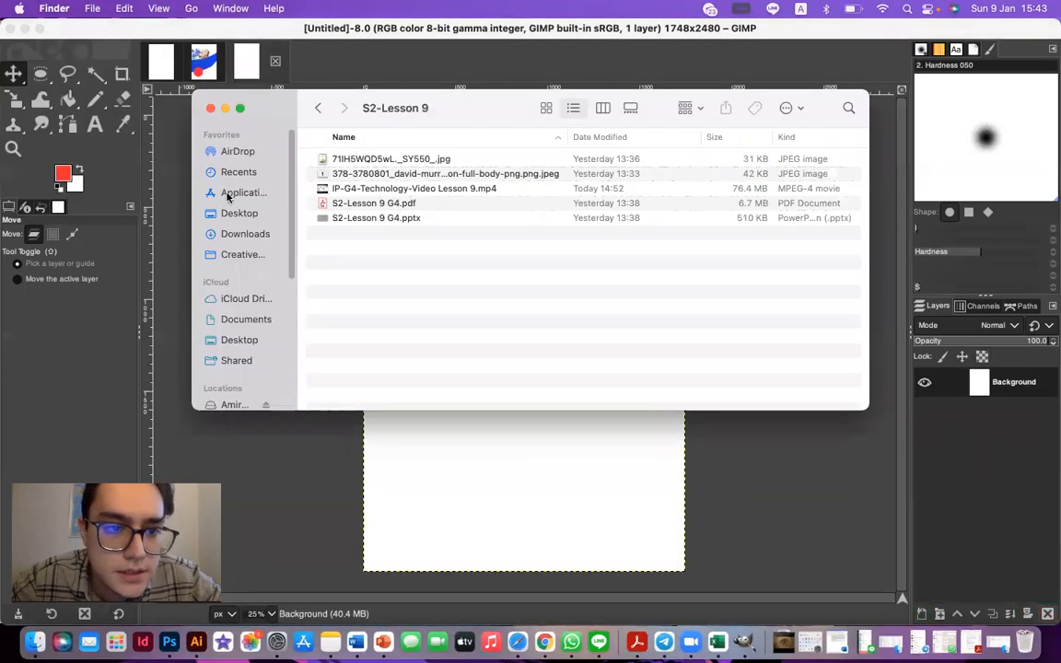
click(319, 109)
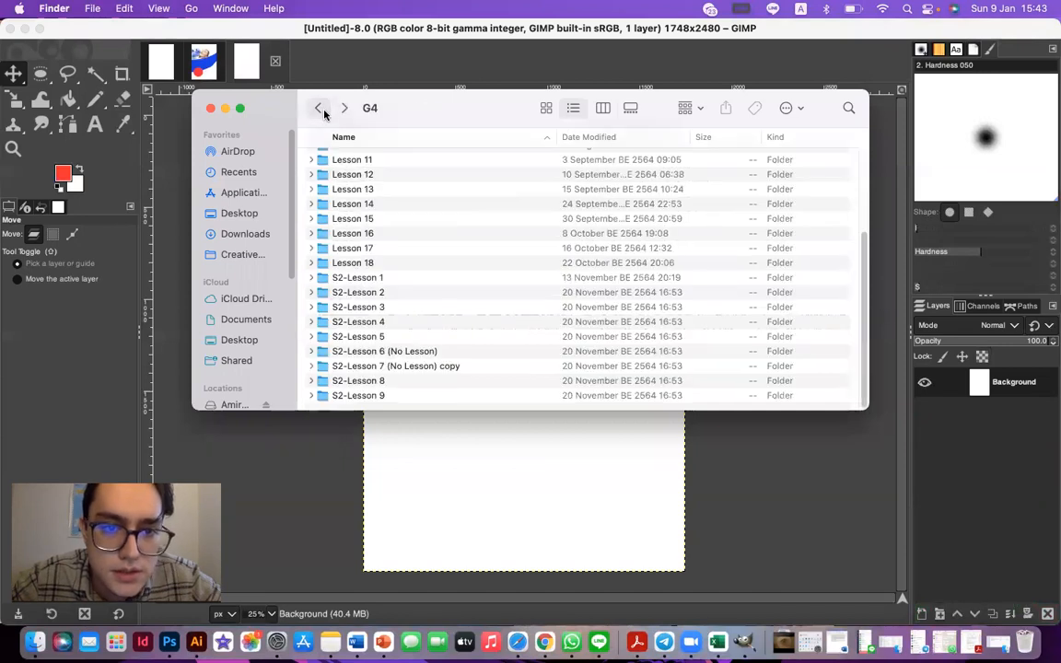
click(319, 109)
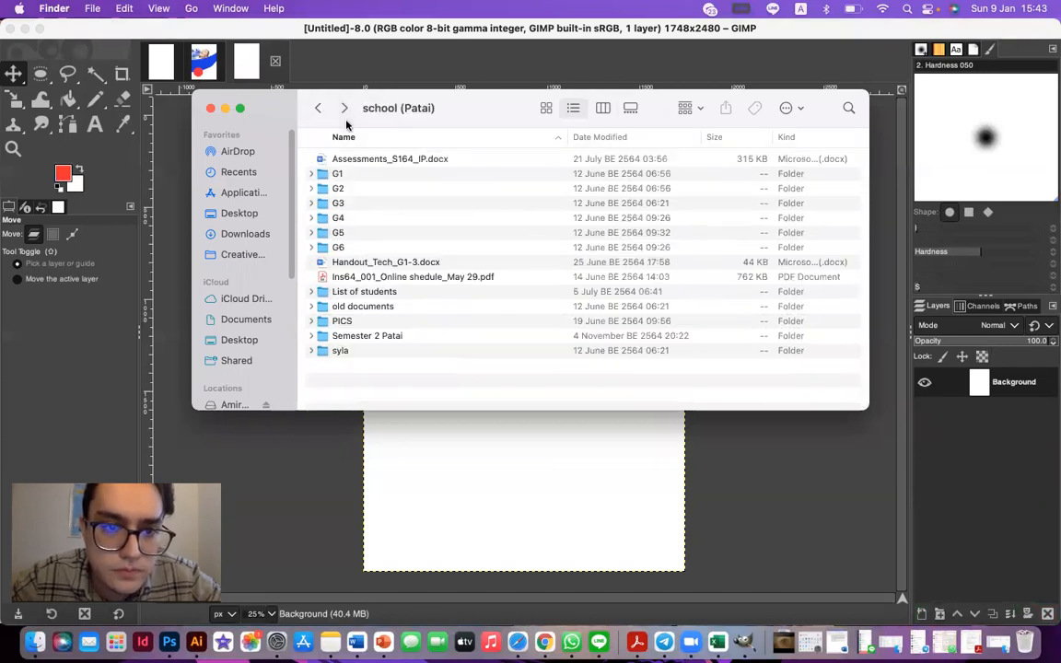
click(349, 203)
double_click(349, 203)
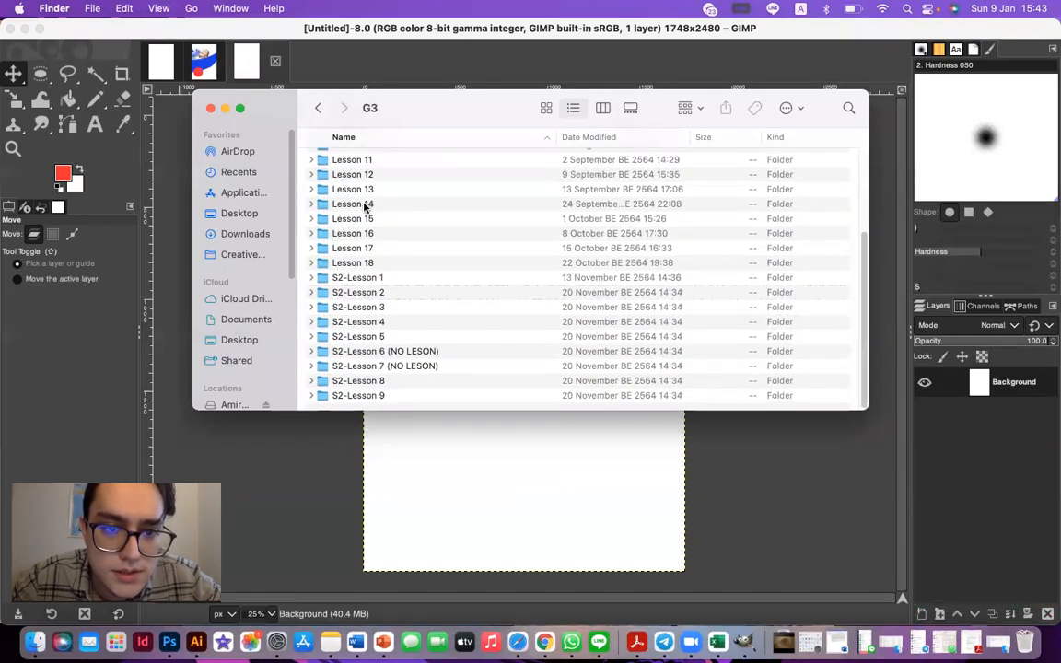
double_click(399, 394)
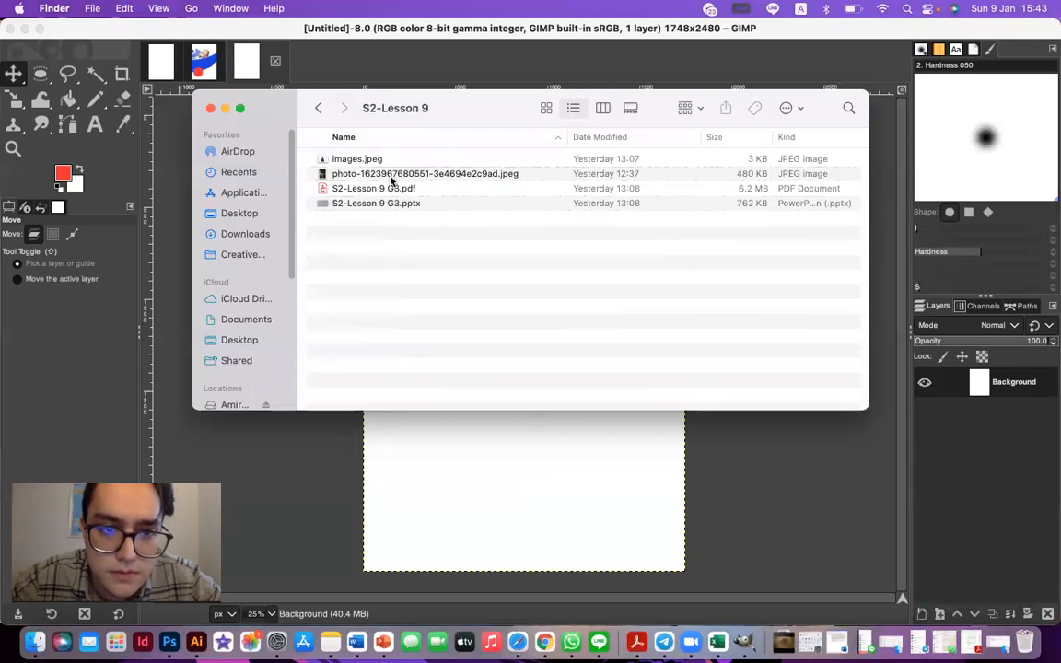
click(450, 175)
drag(484, 304, 499, 447)
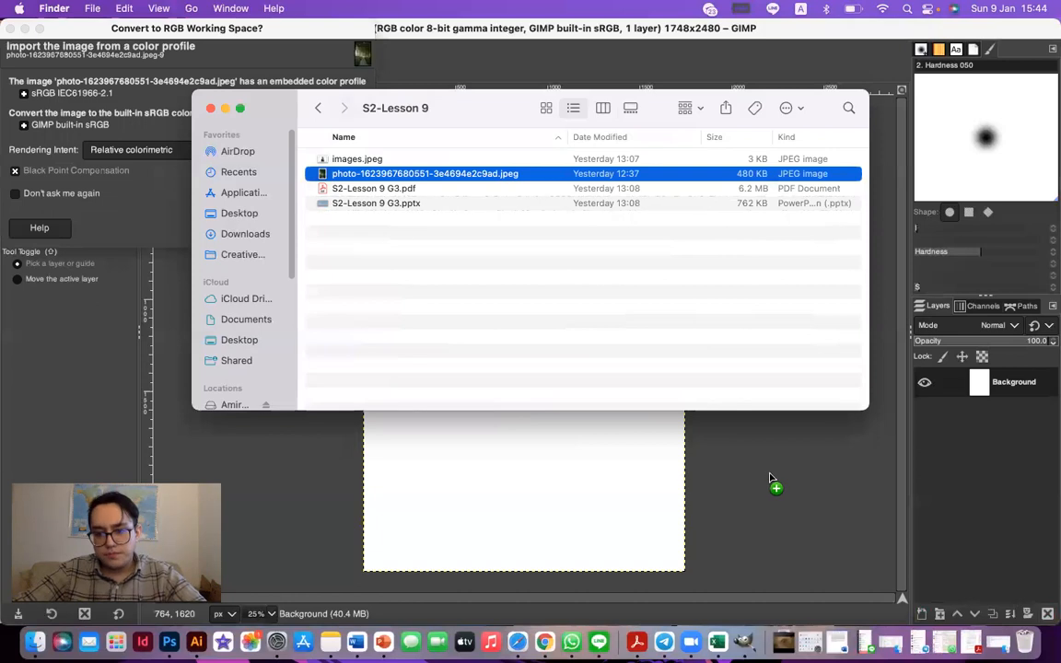
click(129, 195)
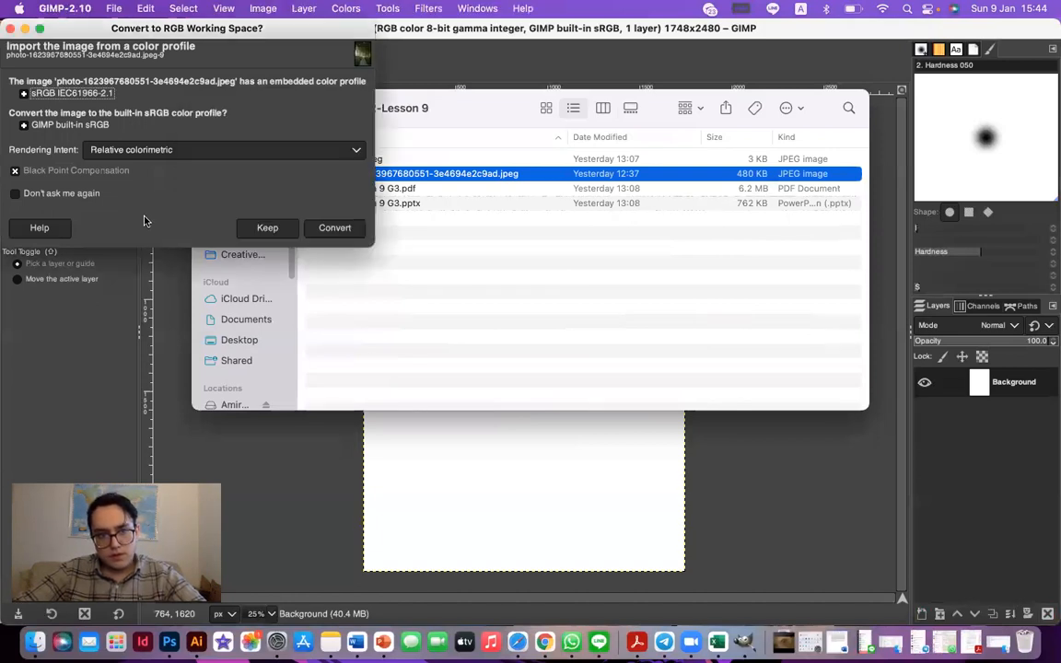
click(330, 227)
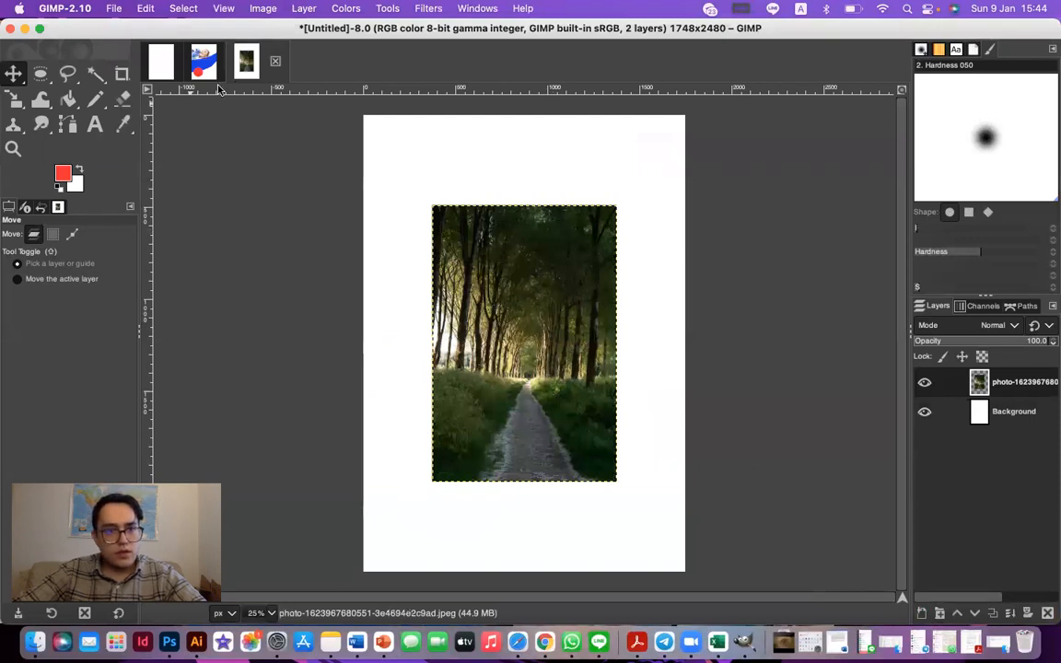
click(115, 11)
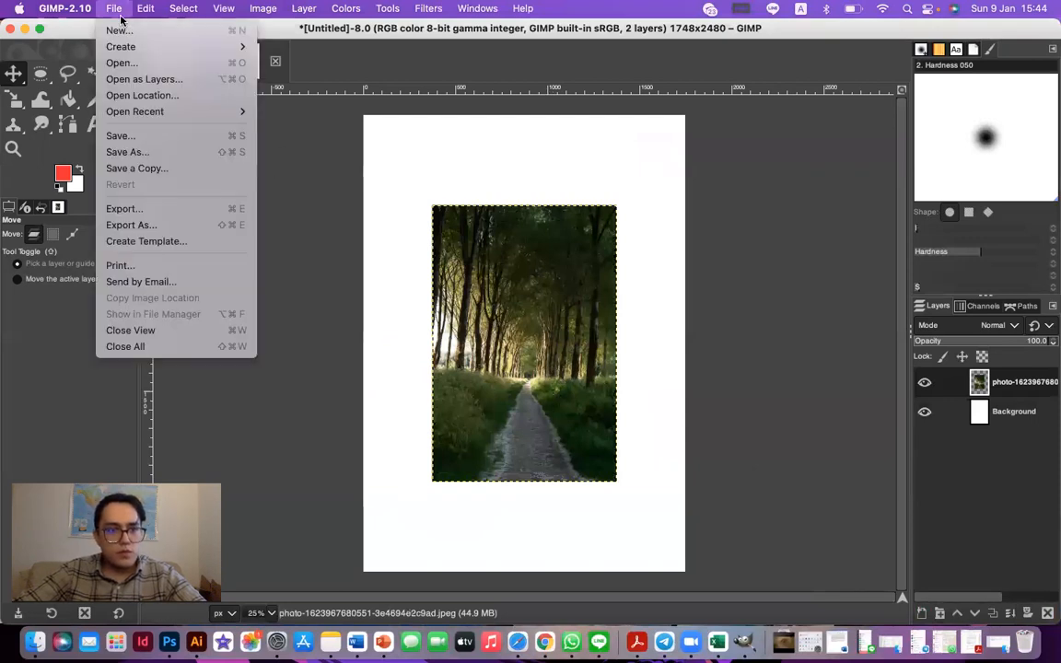
click(120, 63)
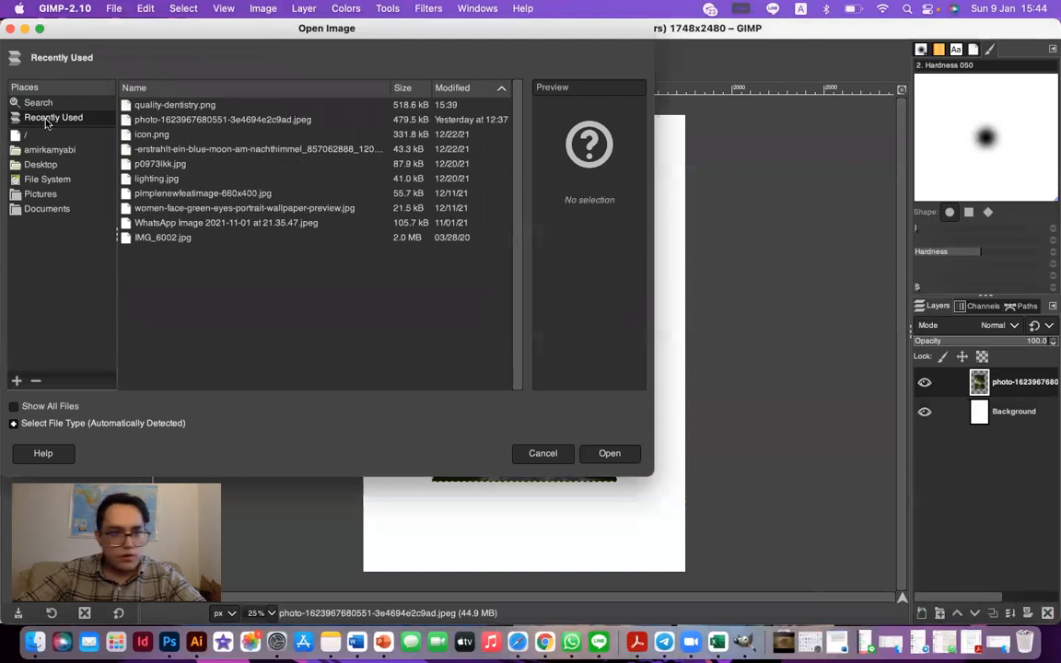
click(57, 164)
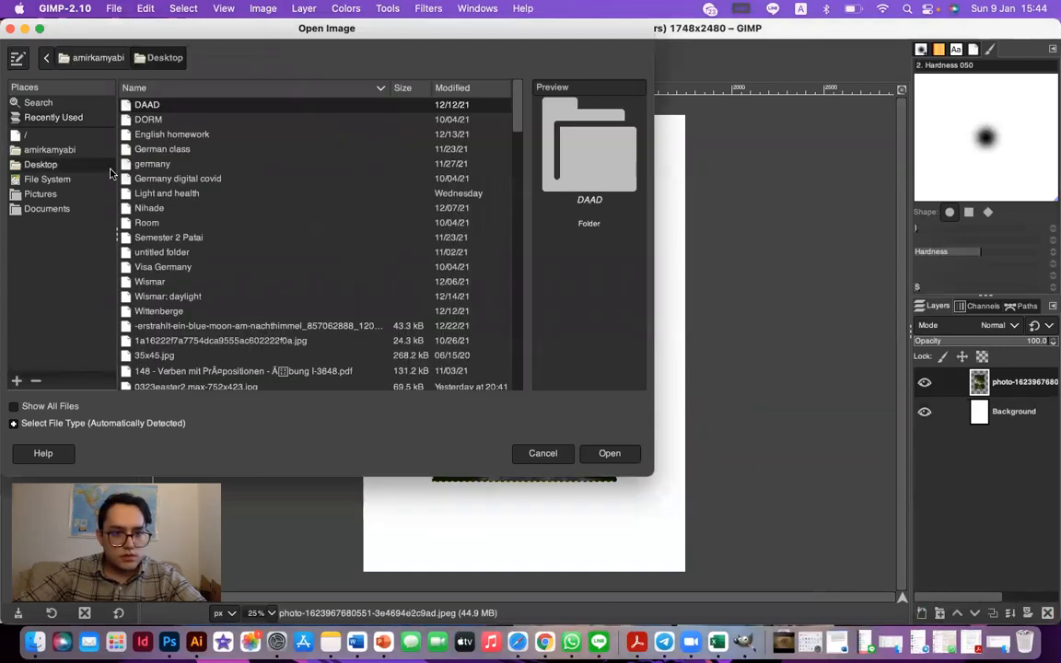
click(542, 453)
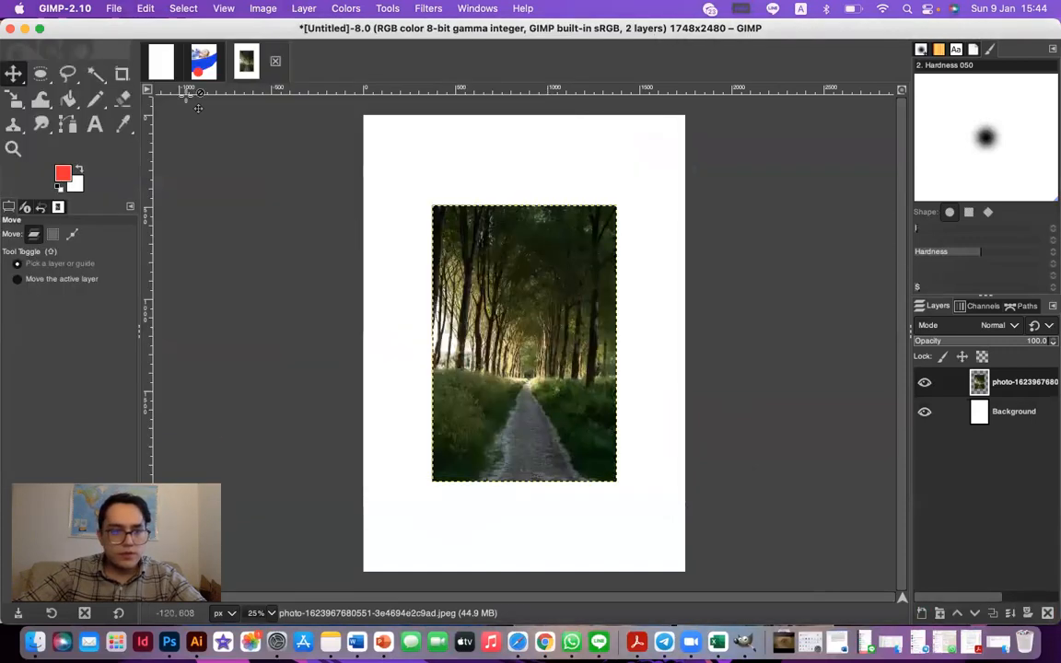
Close all three open images, including the dental advertisement, and discard their changes
click(269, 64)
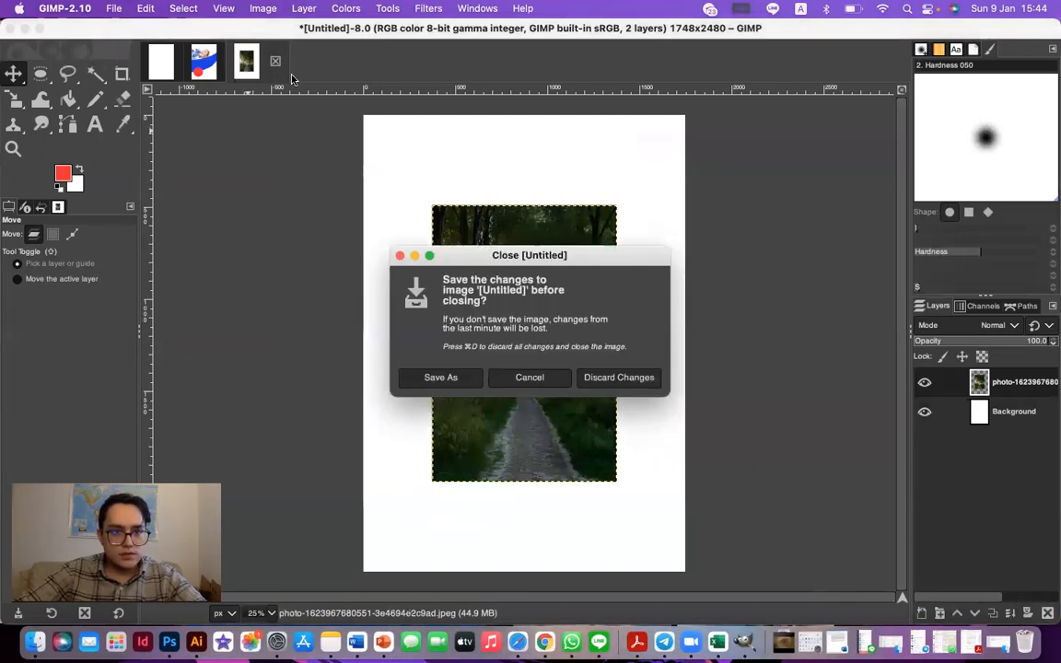
click(647, 385)
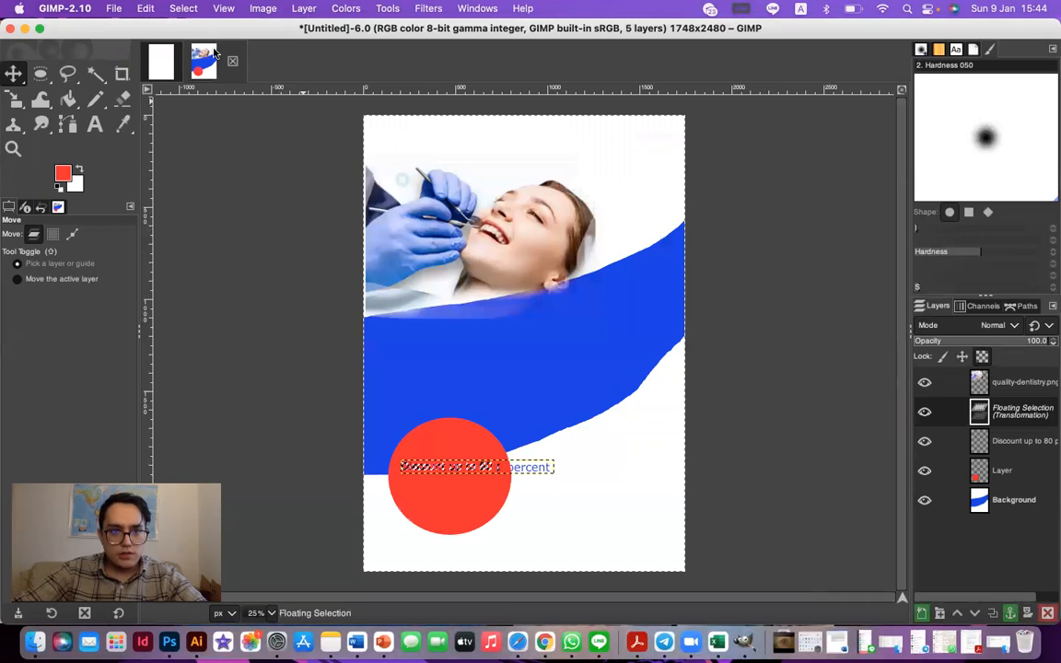
key(super+w)
click(612, 376)
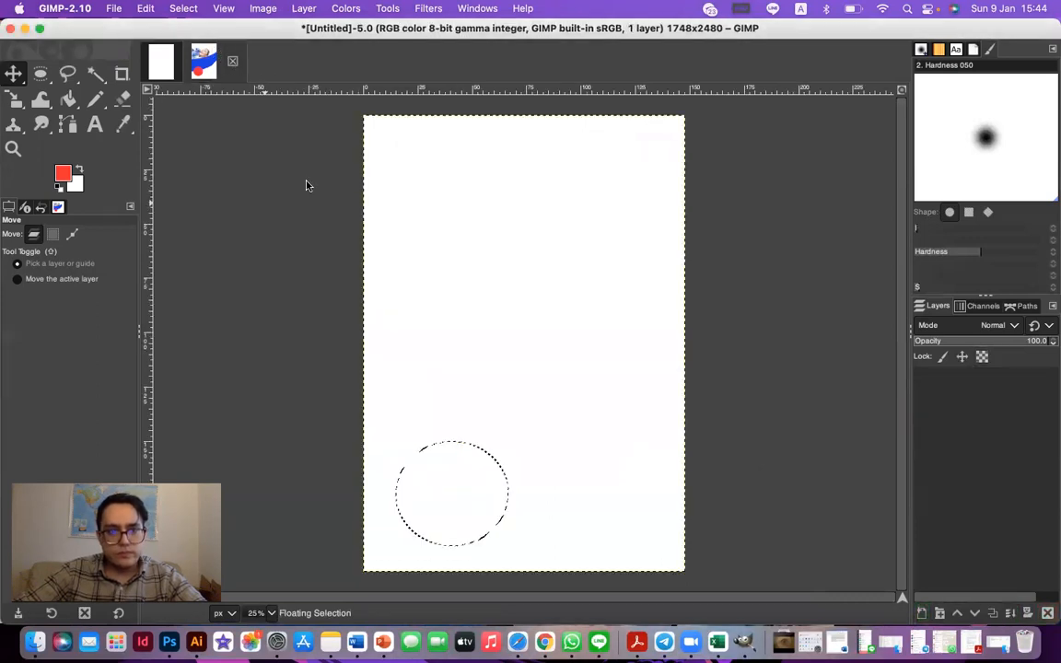
click(191, 63)
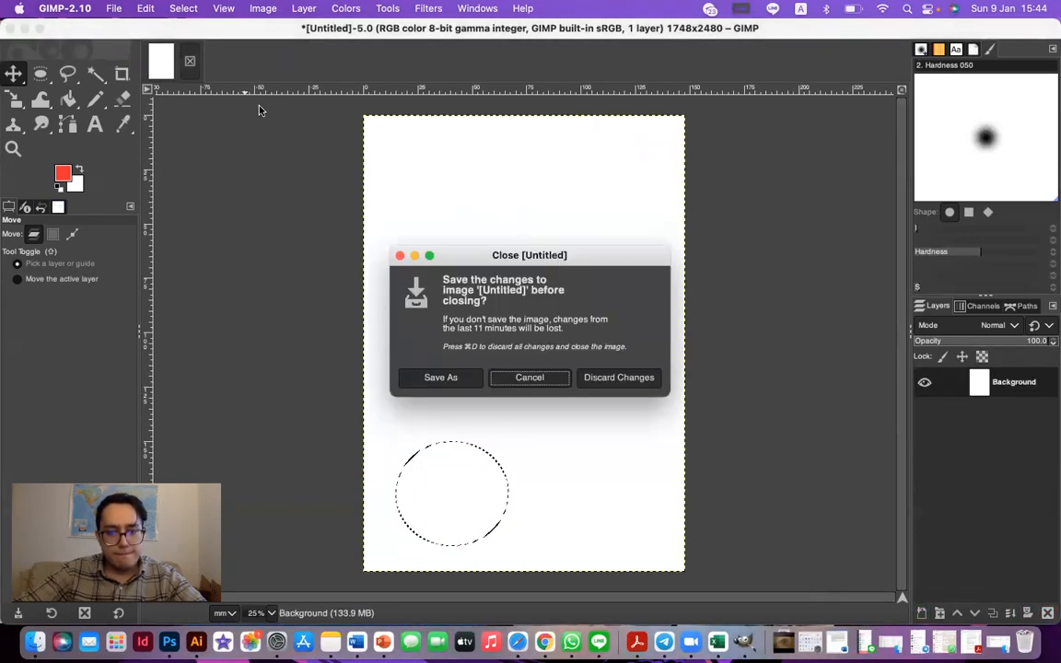
click(622, 378)
click(36, 642)
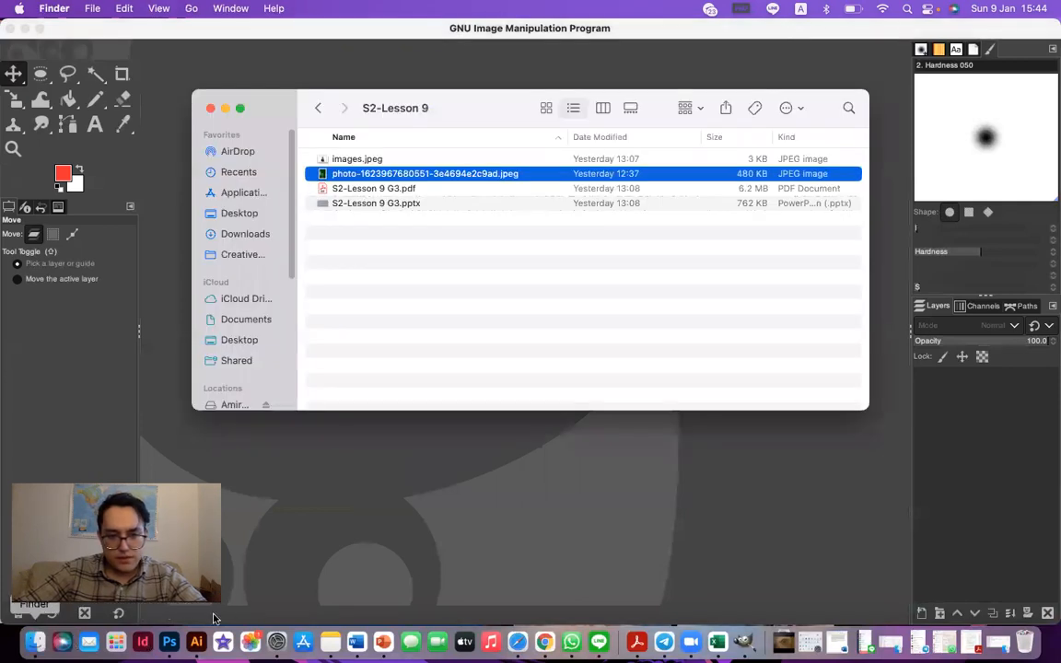
drag(364, 207, 441, 478)
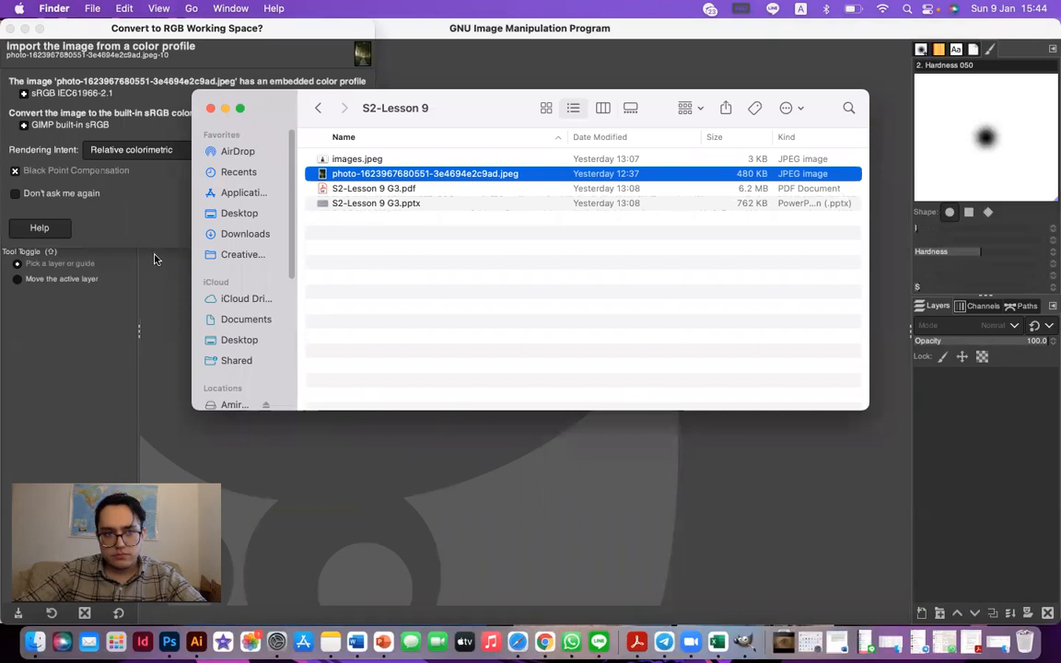
click(334, 229)
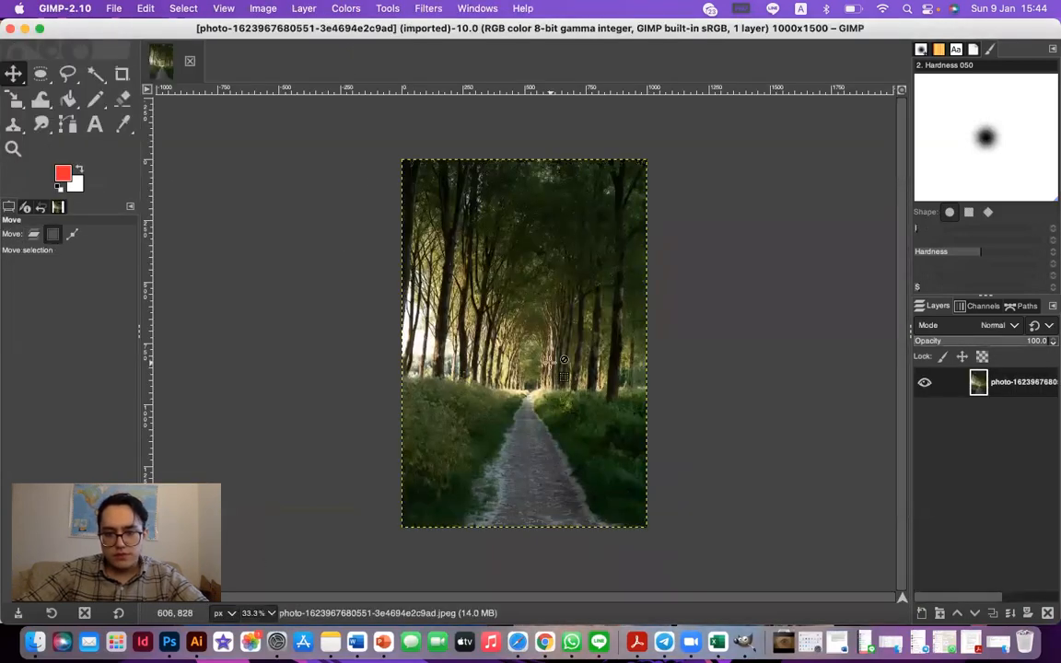
click(504, 360)
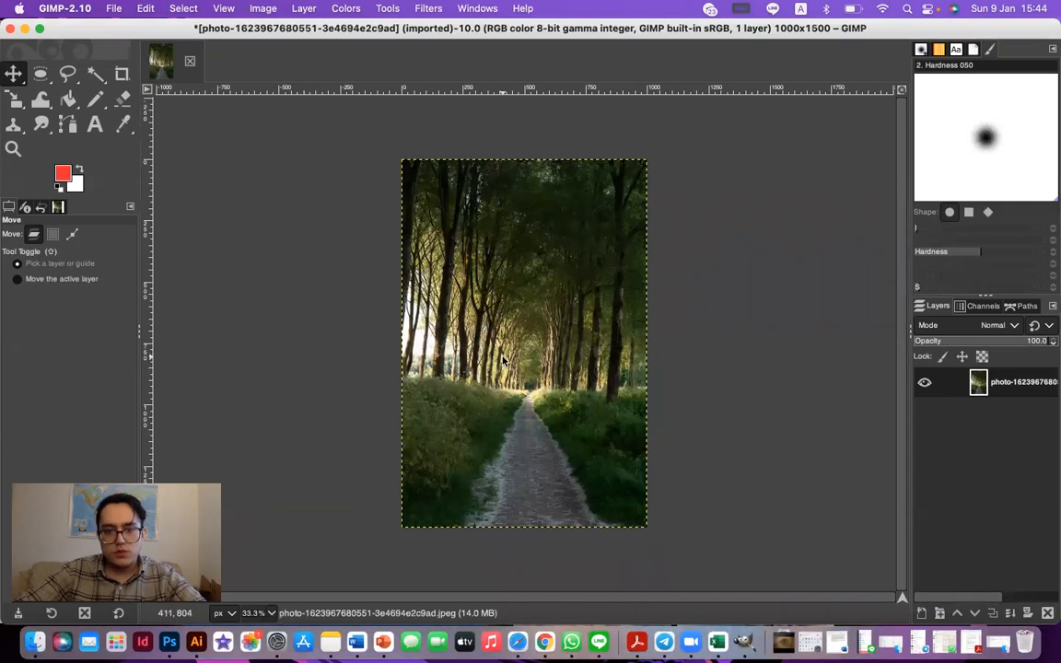
Try a midtones Color Balance of -47.5 cyan-red, 40.8 magenta-green and 94.2 yellow-blue on the forest photo, then cancel it
click(276, 8)
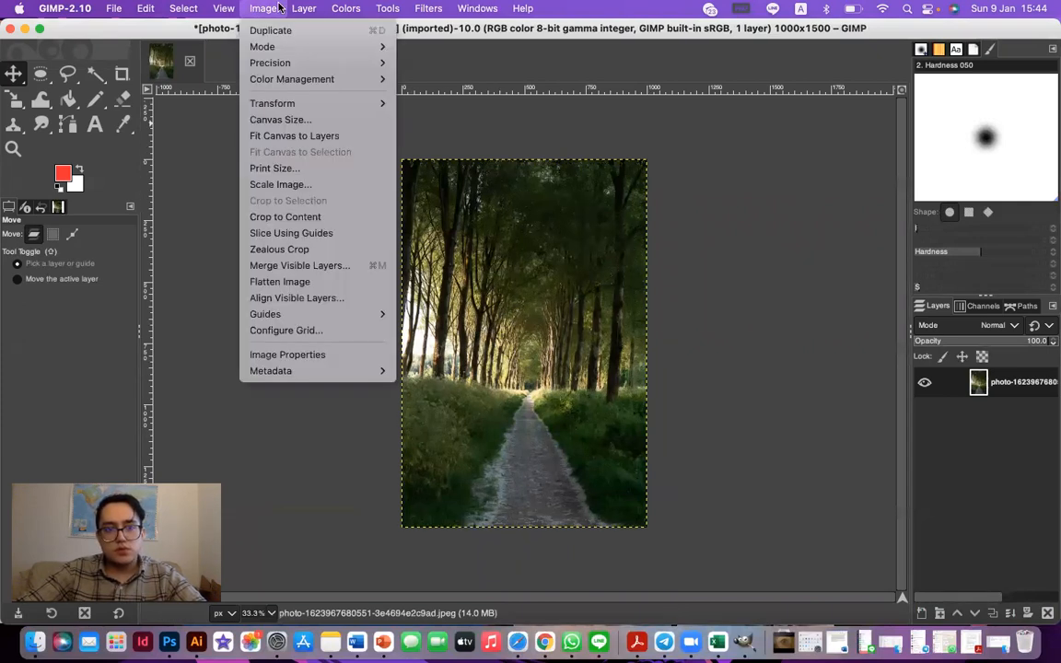
mouse_move(377, 8)
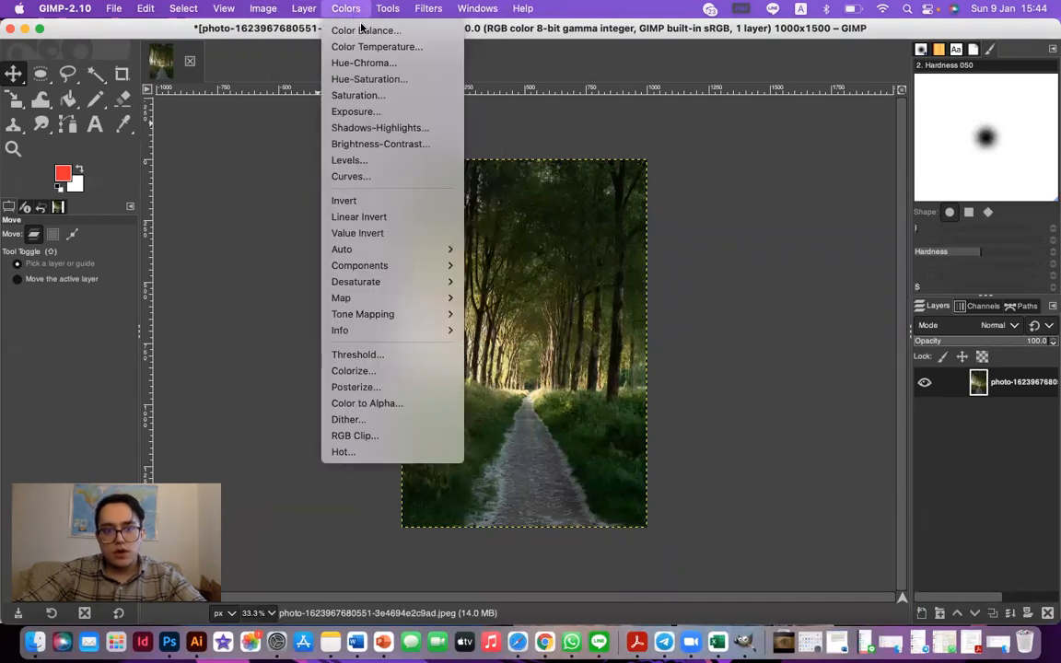
click(400, 32)
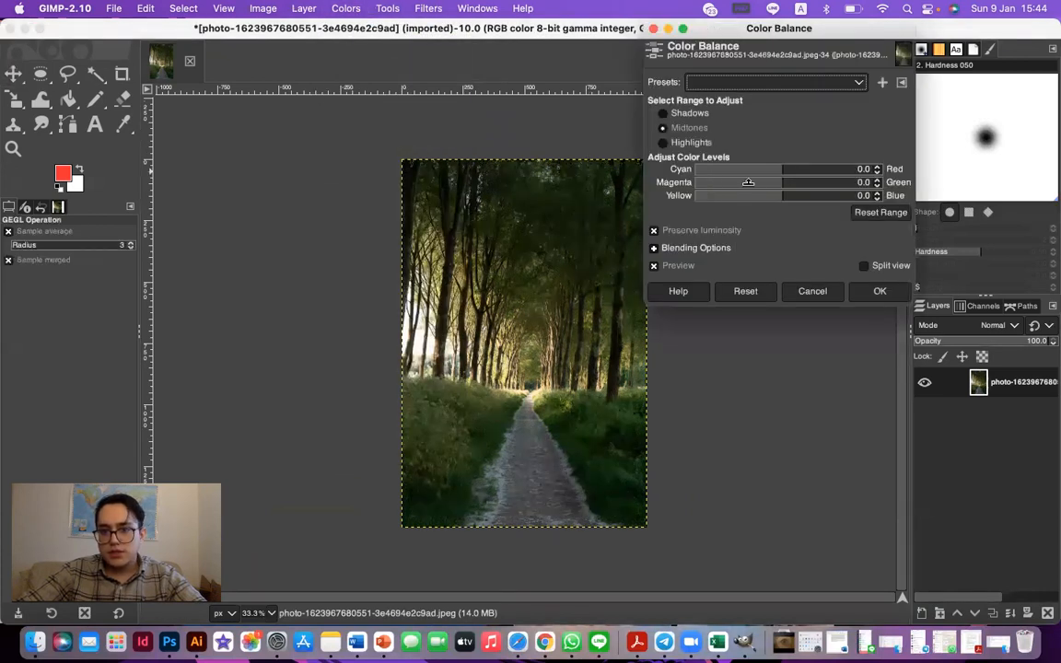
drag(765, 170, 850, 208)
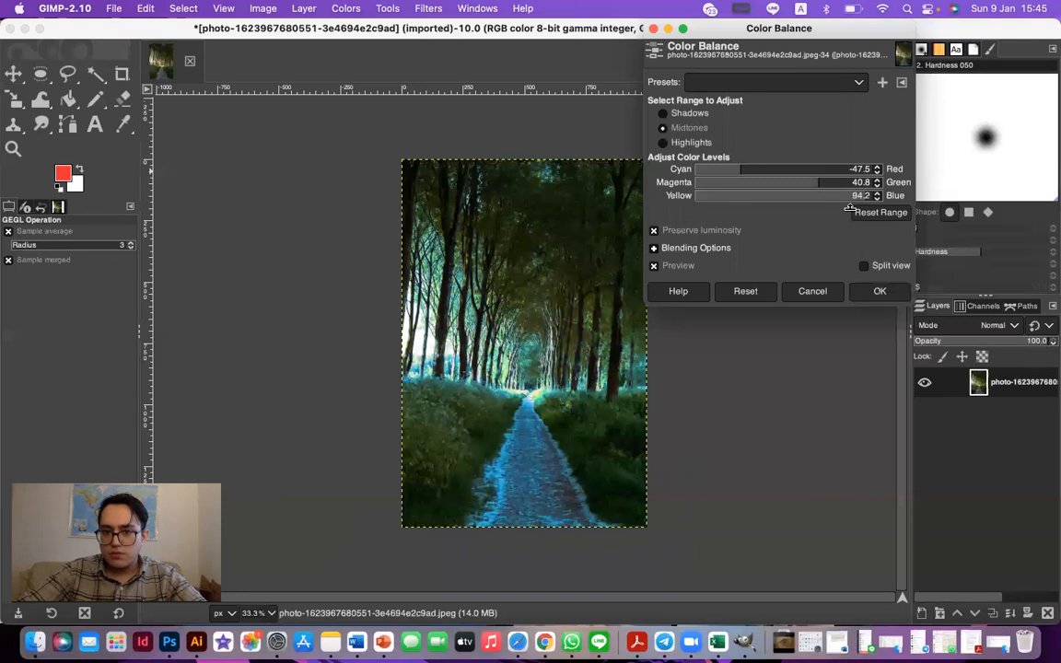
click(812, 291)
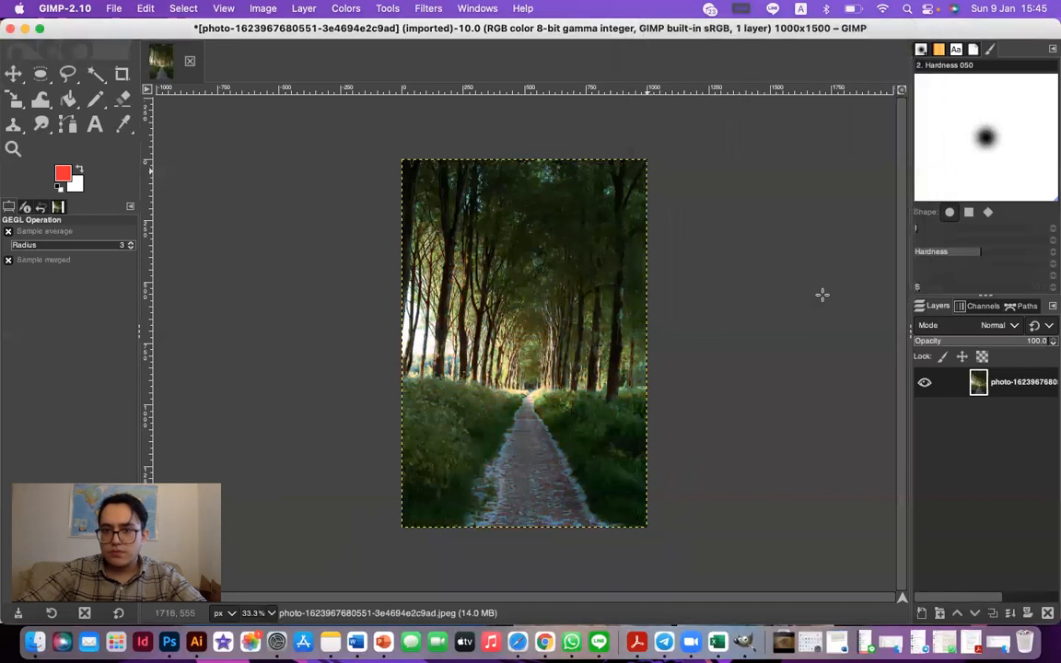
Try the Hue-Chroma adjustments on the forest photo and cancel them
click(334, 8)
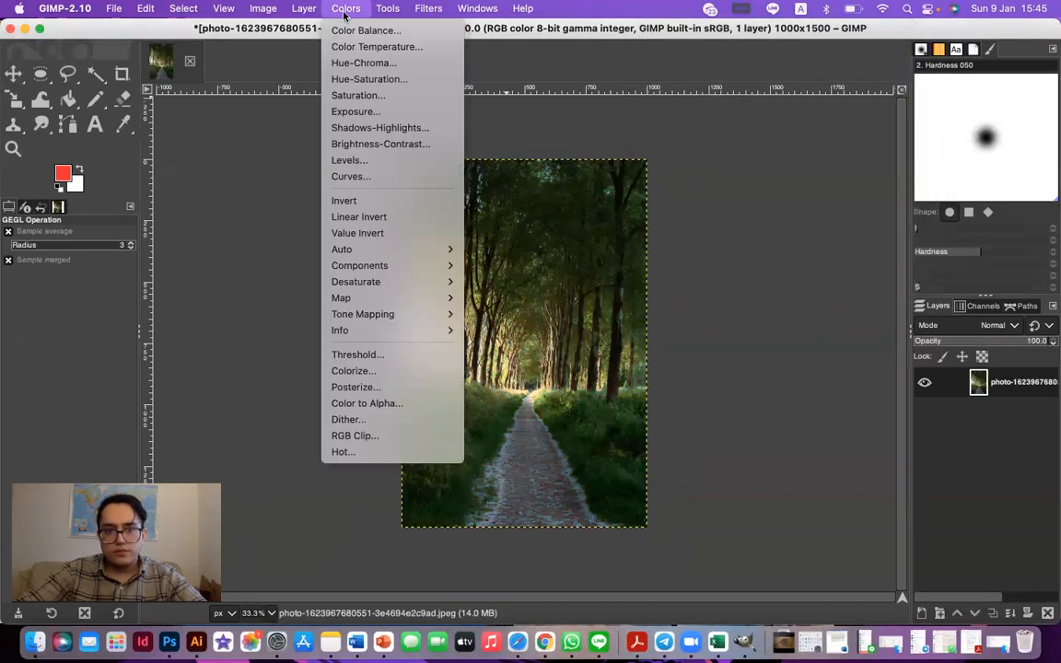
click(385, 64)
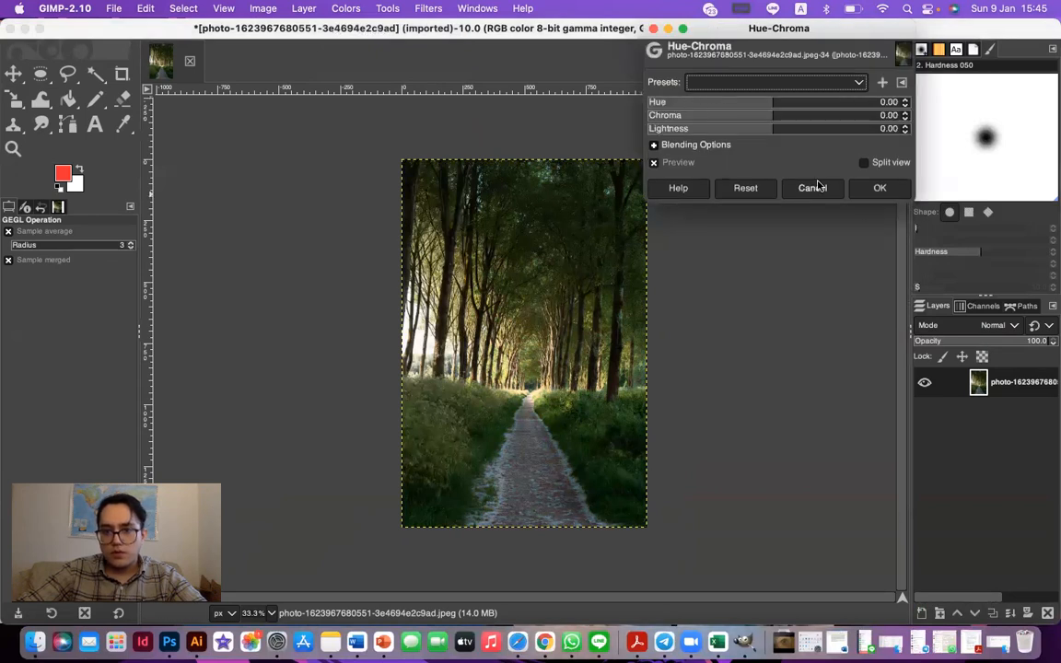
drag(665, 108, 827, 188)
click(826, 188)
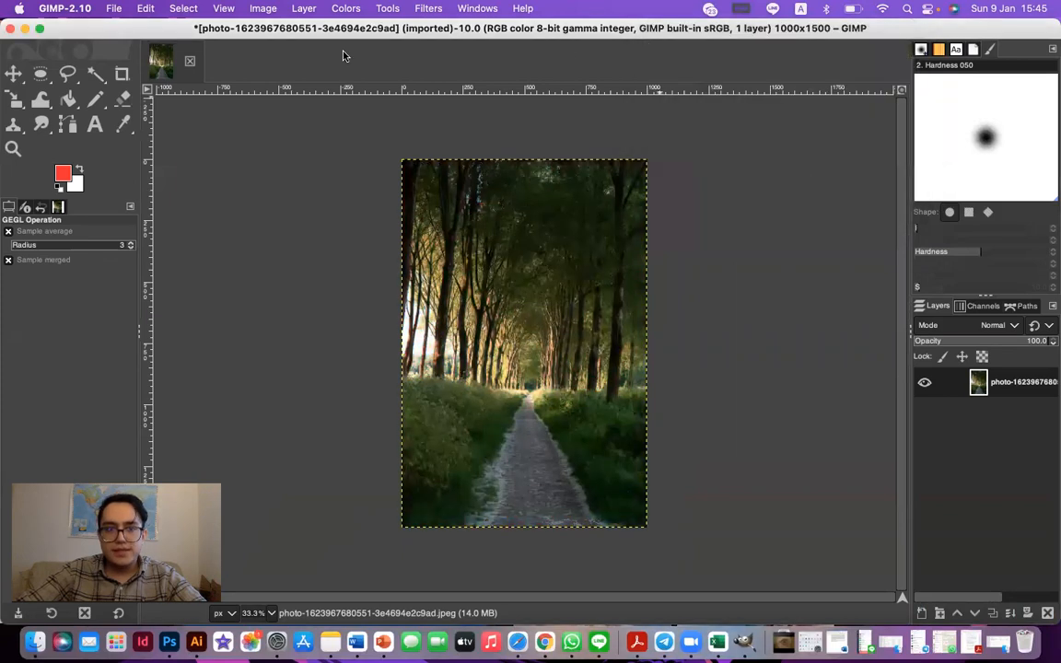
Try Hue-Saturation on the forest photo's blue range with hue -117.8, lightness -40.6 and saturation 69.1
click(336, 8)
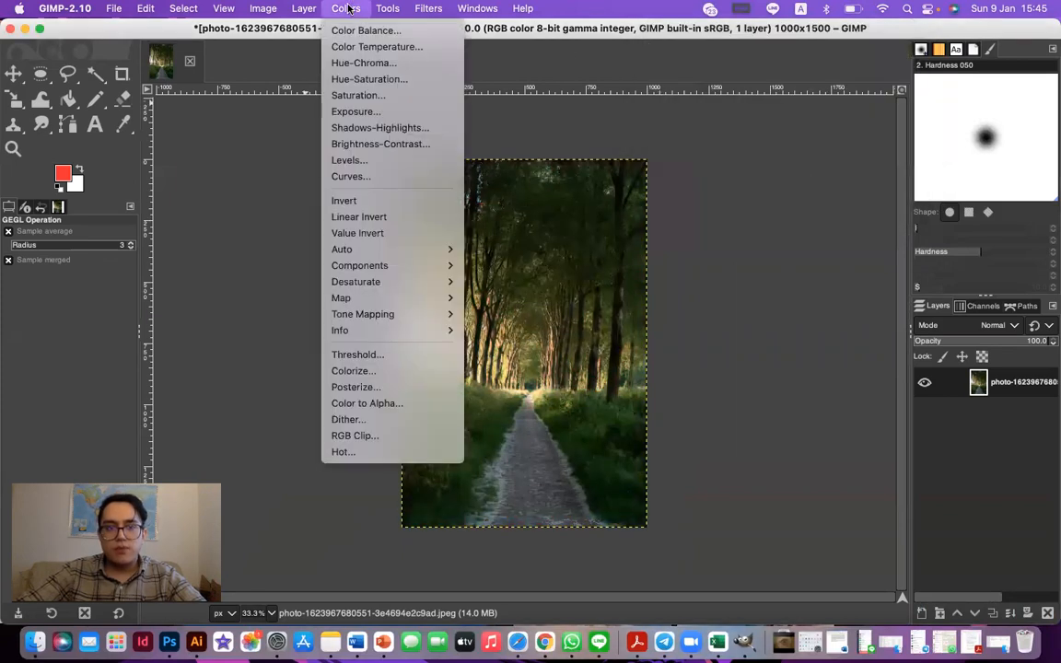
click(395, 80)
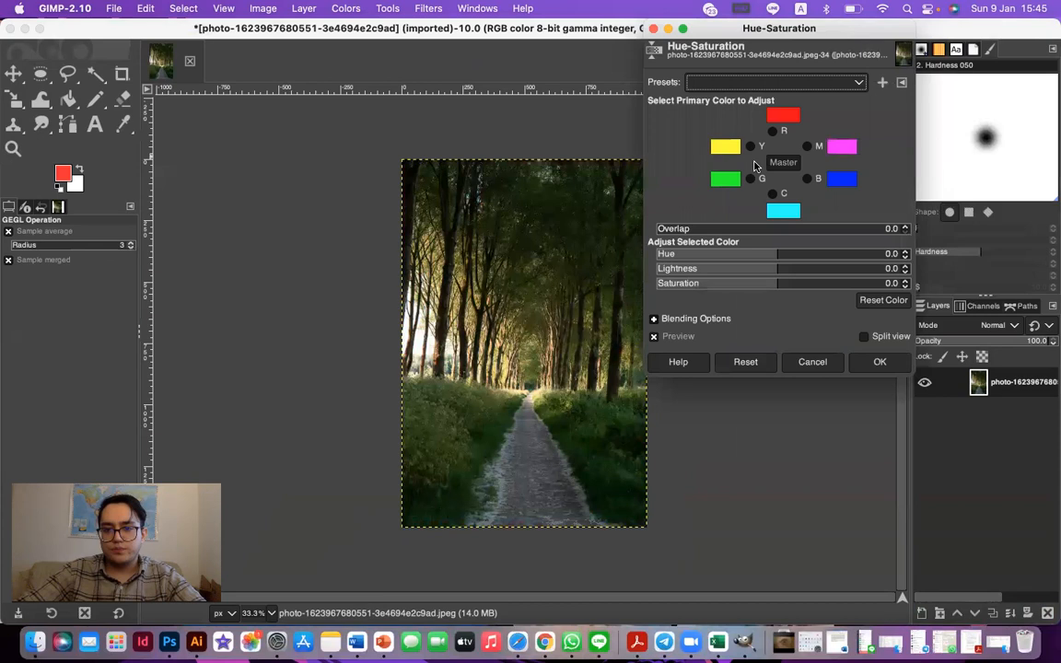
click(815, 182)
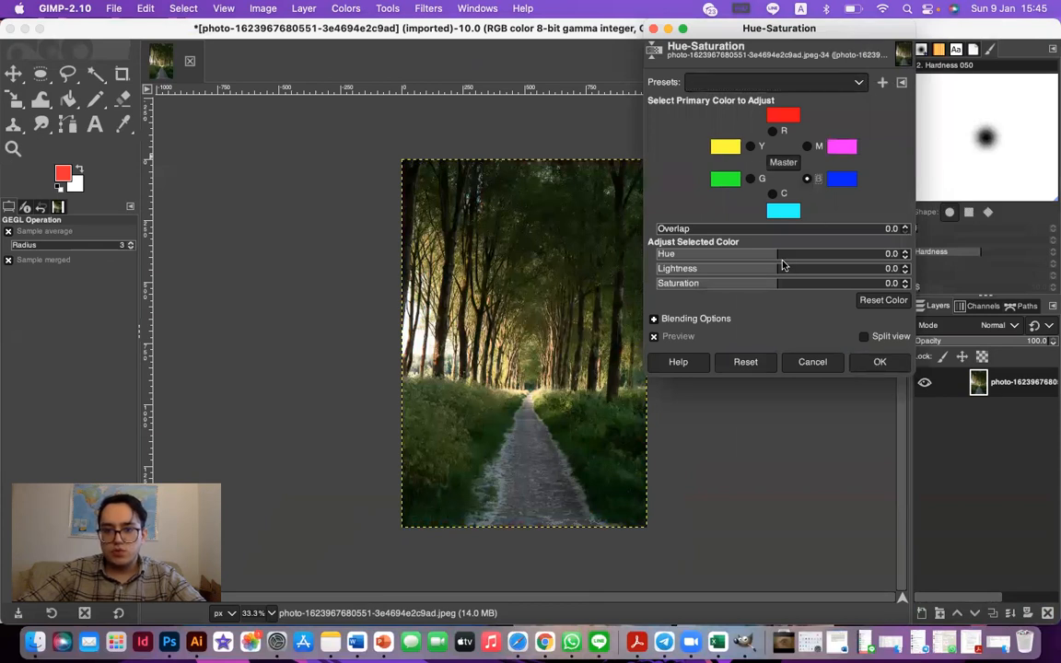
drag(760, 257, 695, 261)
drag(740, 272, 862, 285)
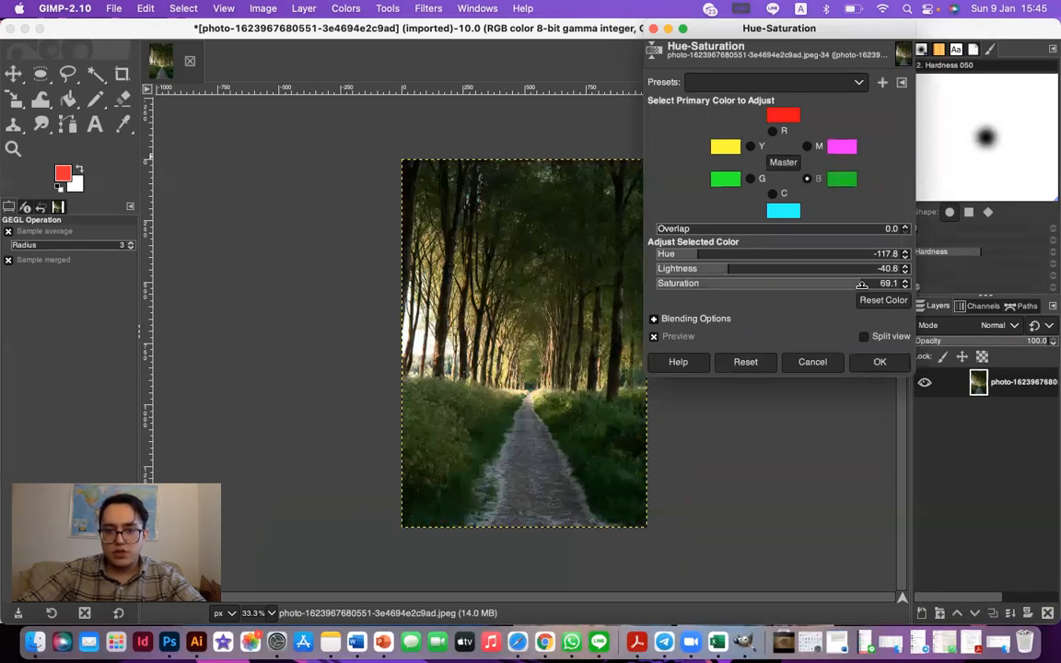
Try Hue-Saturation on all colours with hue -50.2, lightness 63.0 and saturation 43.0, and cancel the adjustment
click(784, 163)
drag(783, 256, 737, 260)
drag(738, 269, 853, 270)
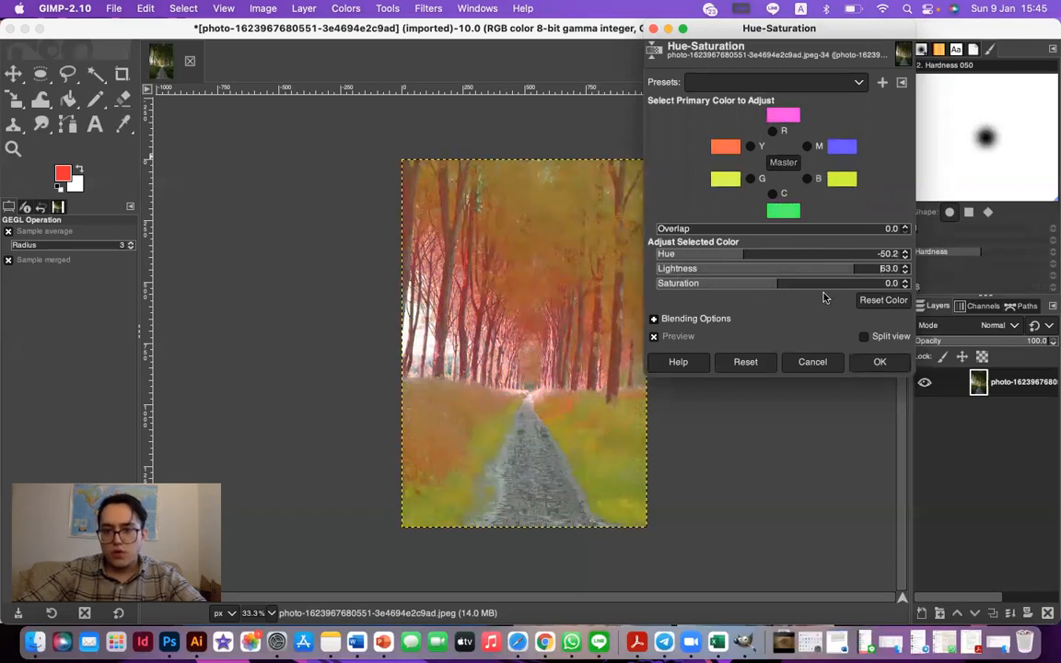
click(835, 283)
drag(794, 289, 830, 288)
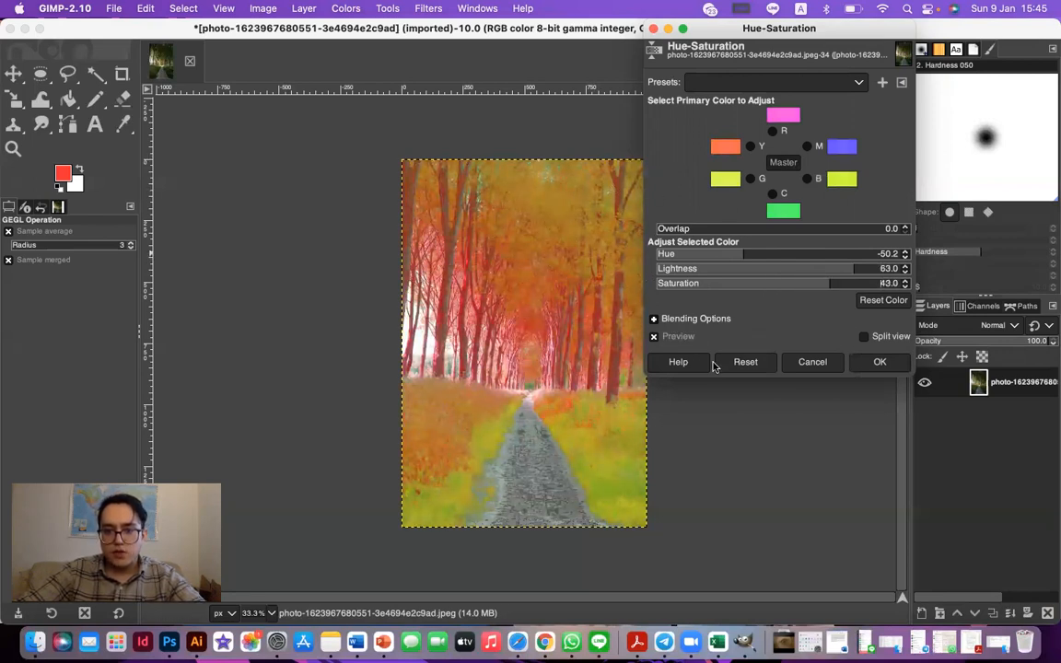
click(813, 363)
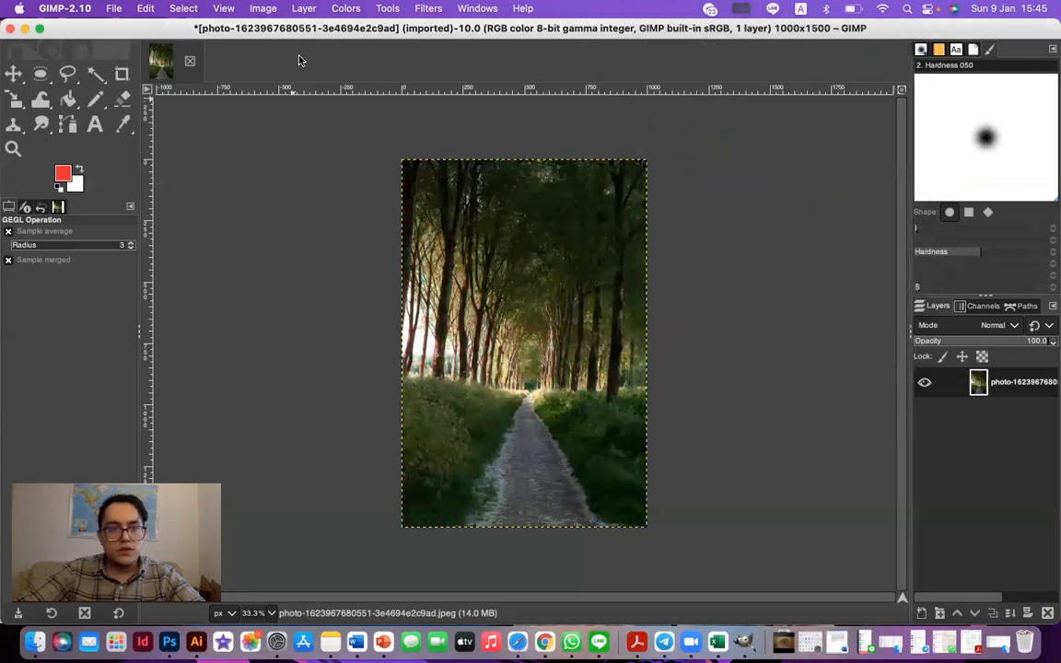
Try an Exposure adjustment on the forest photo with black level -0.071 and exposure 2.607, and cancel it
click(328, 8)
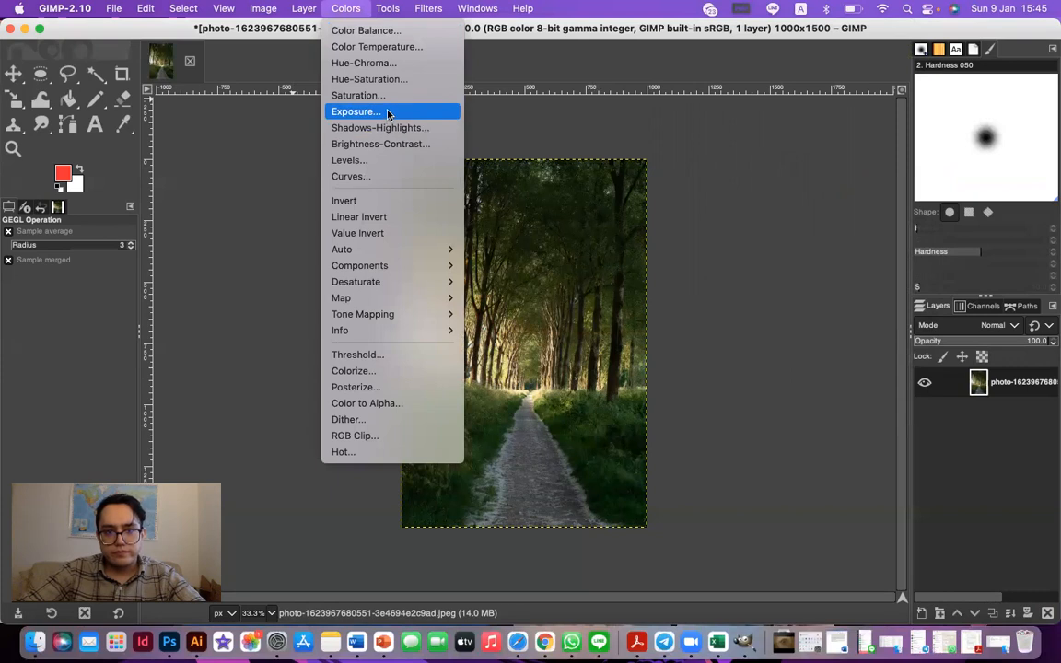
key(Return)
drag(735, 98, 685, 123)
drag(759, 112, 807, 135)
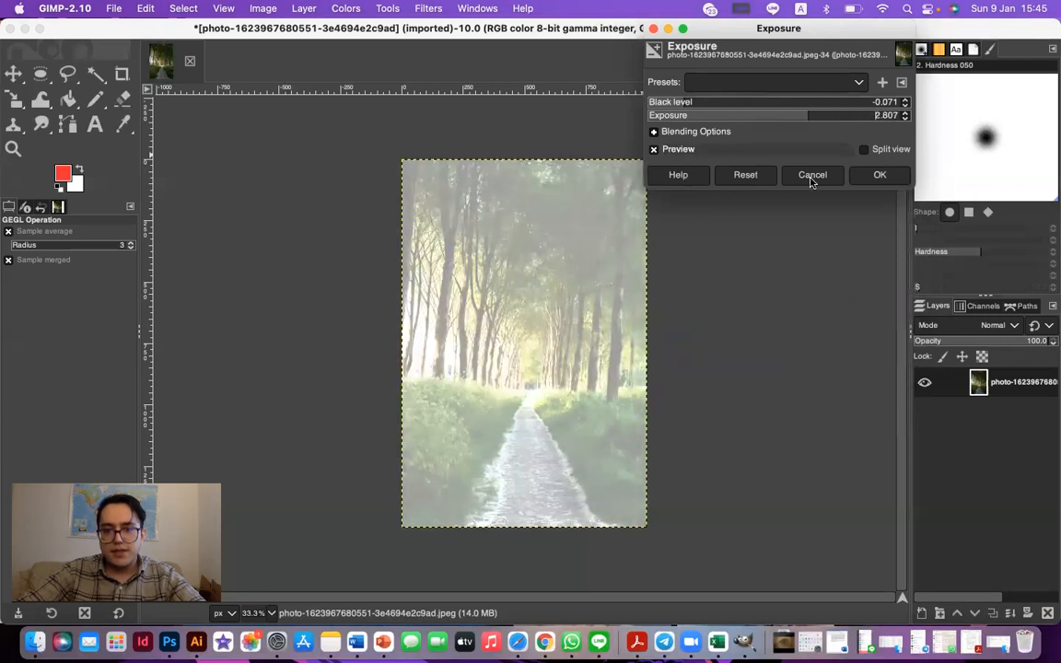
click(813, 174)
Try a Saturation adjustment on the forest photo with scale 0.000 and CIE Lab/Lch interpolation, and cancel it
click(262, 8)
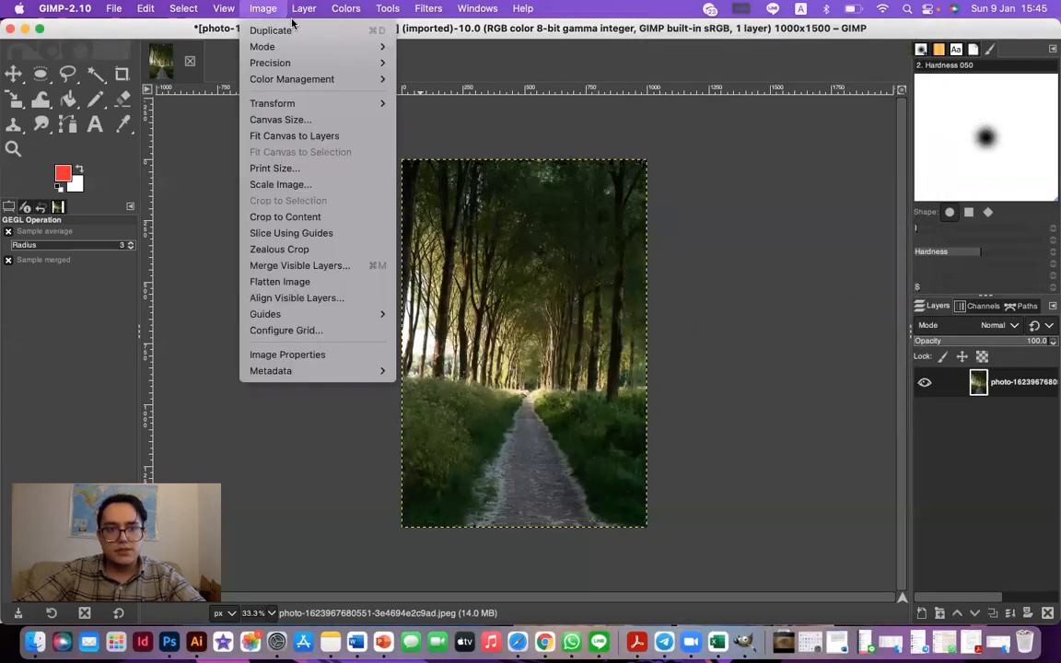
mouse_move(292, 7)
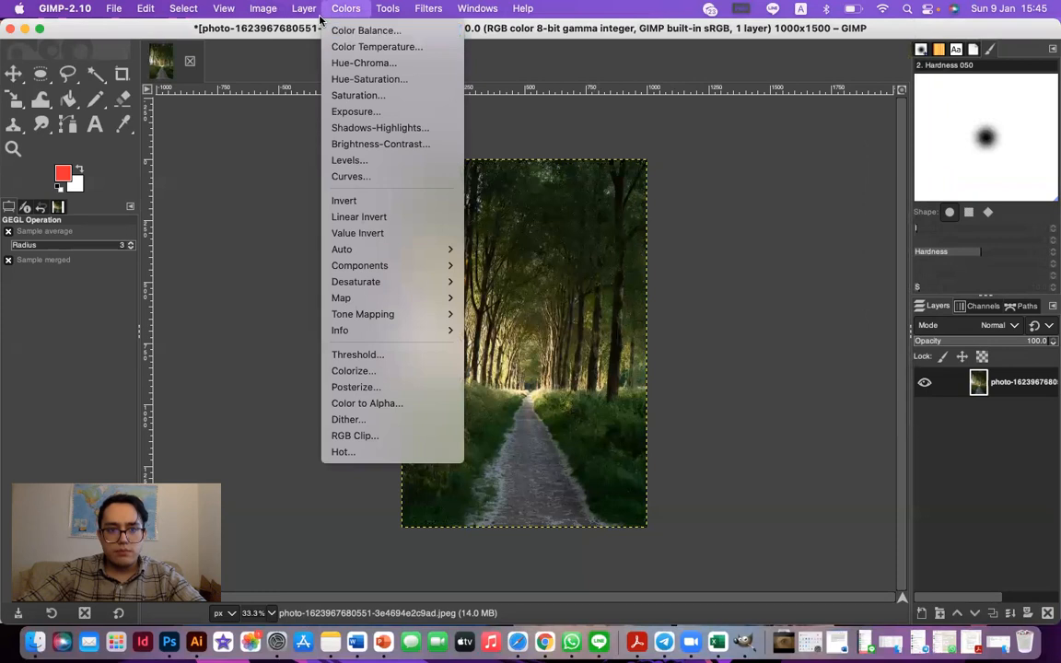
mouse_move(394, 8)
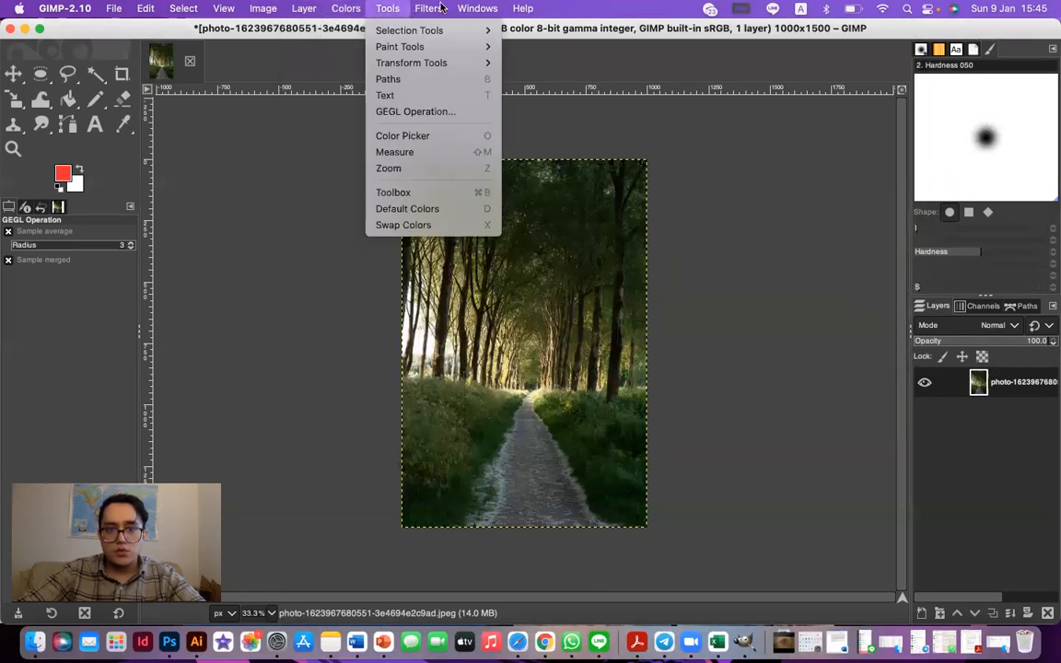
mouse_move(440, 8)
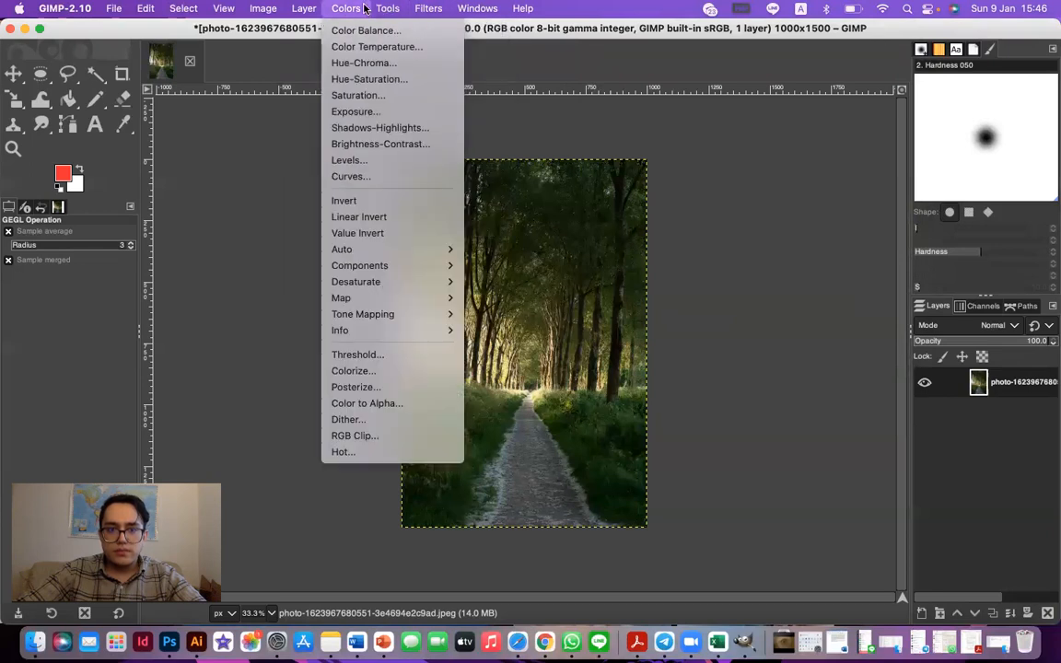
click(379, 97)
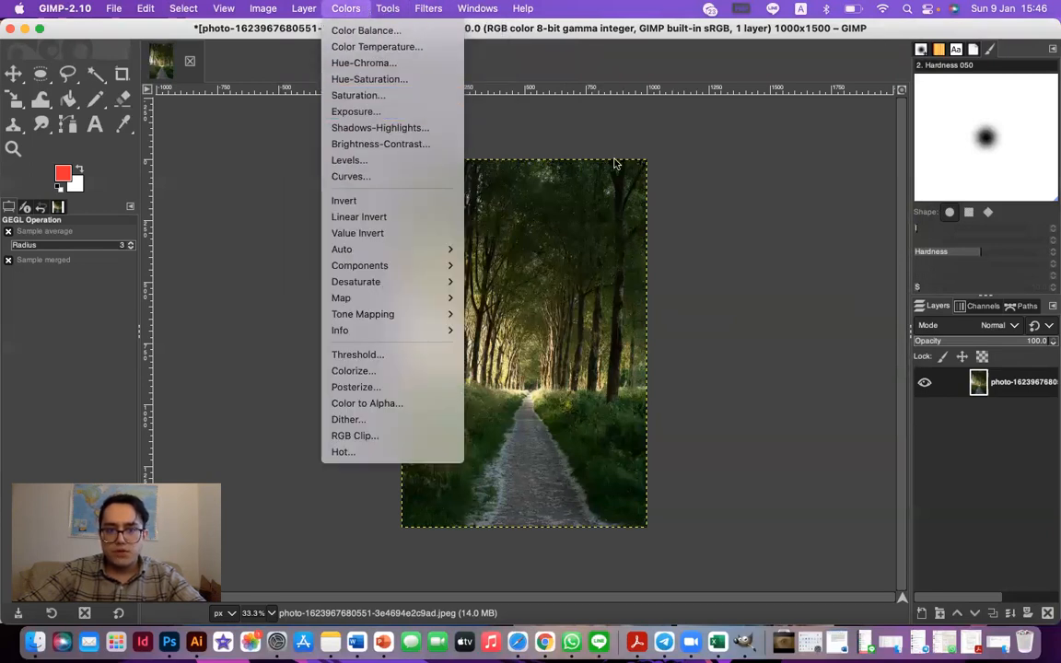
drag(778, 102, 572, 106)
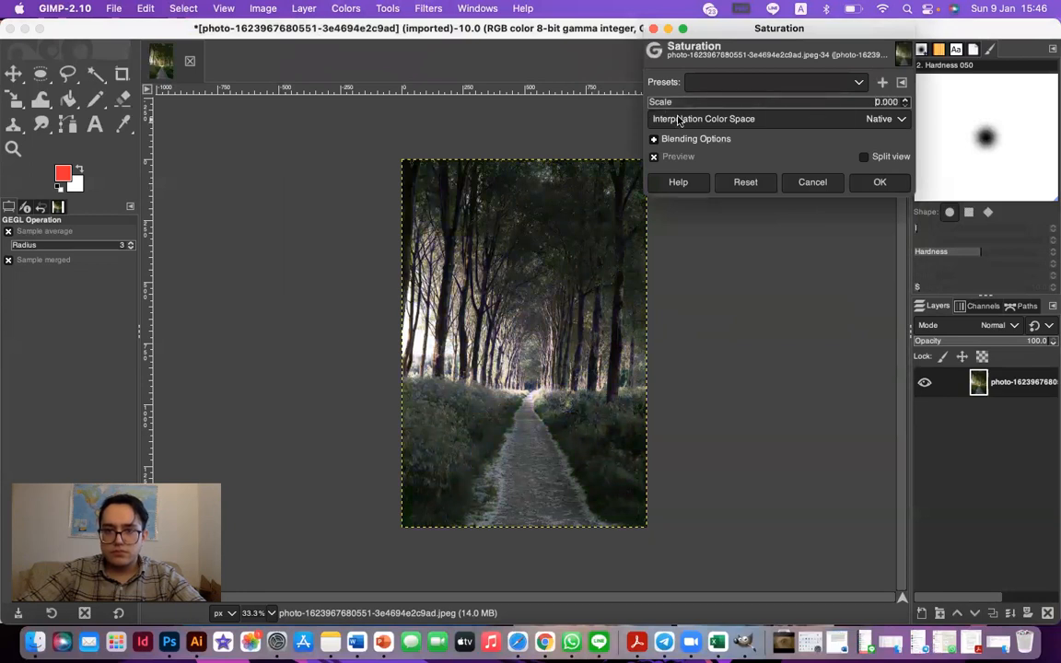
click(798, 119)
click(758, 151)
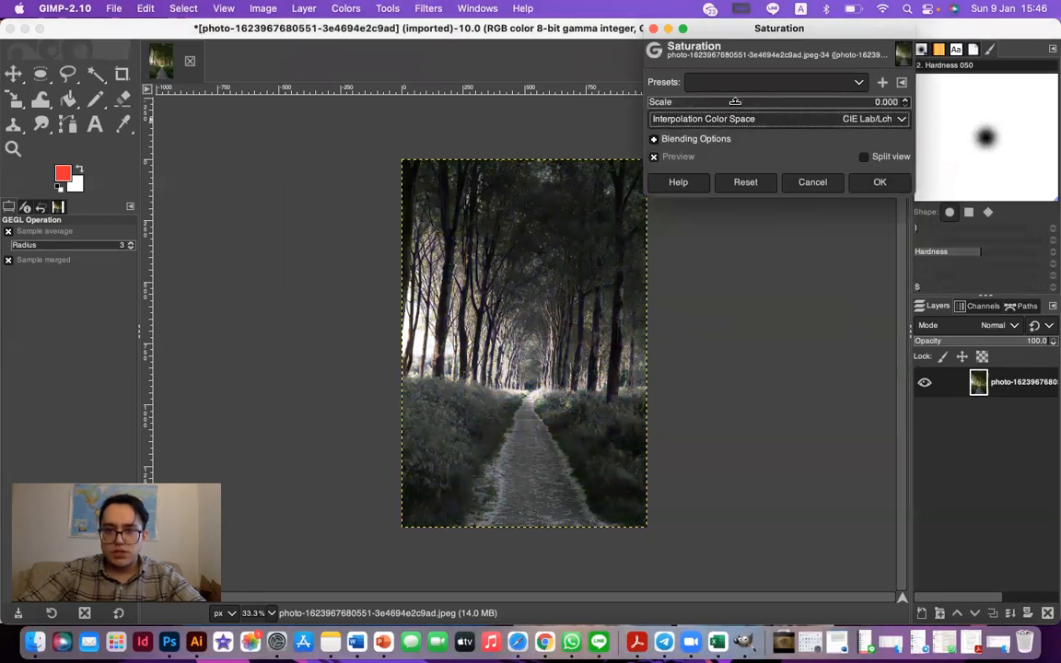
click(780, 102)
click(825, 188)
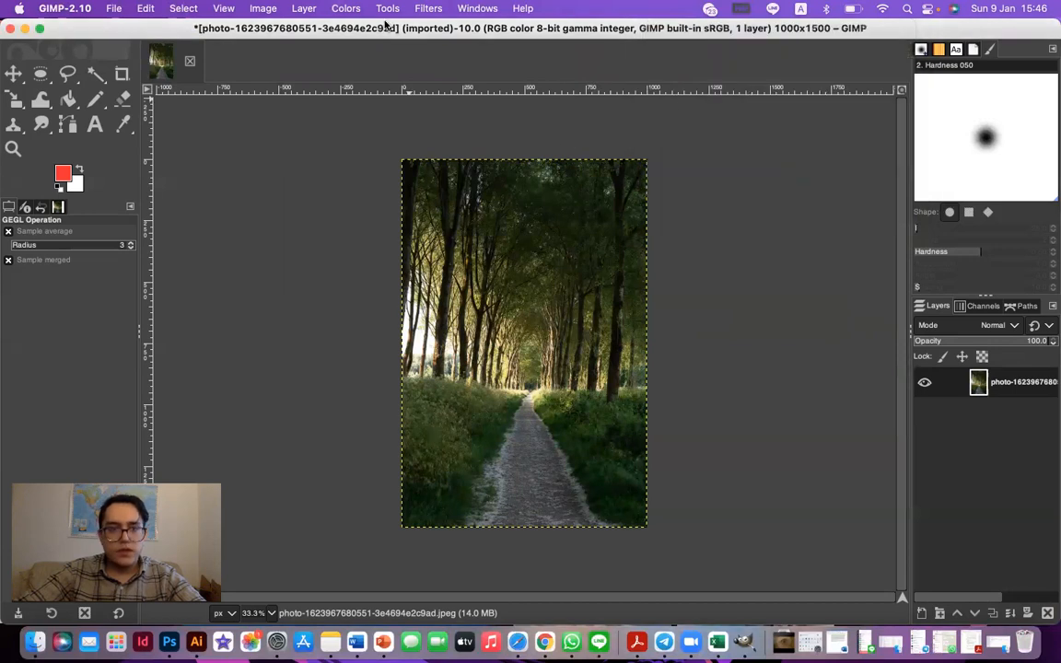
Try the Color Balance adjustment on the forest photo and cancel it
click(295, 8)
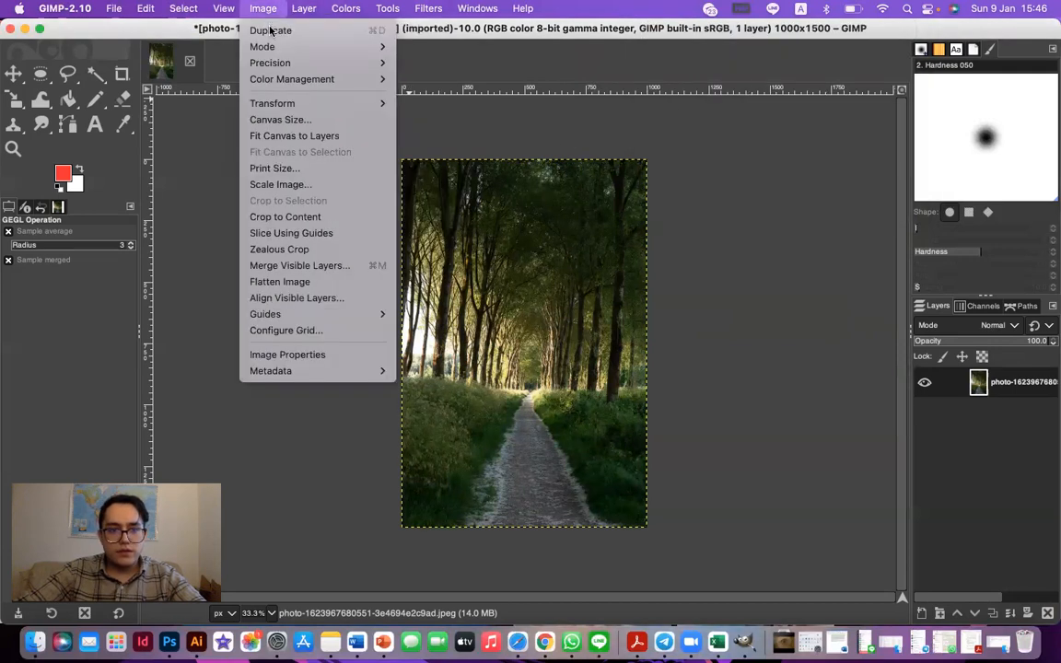
mouse_move(343, 8)
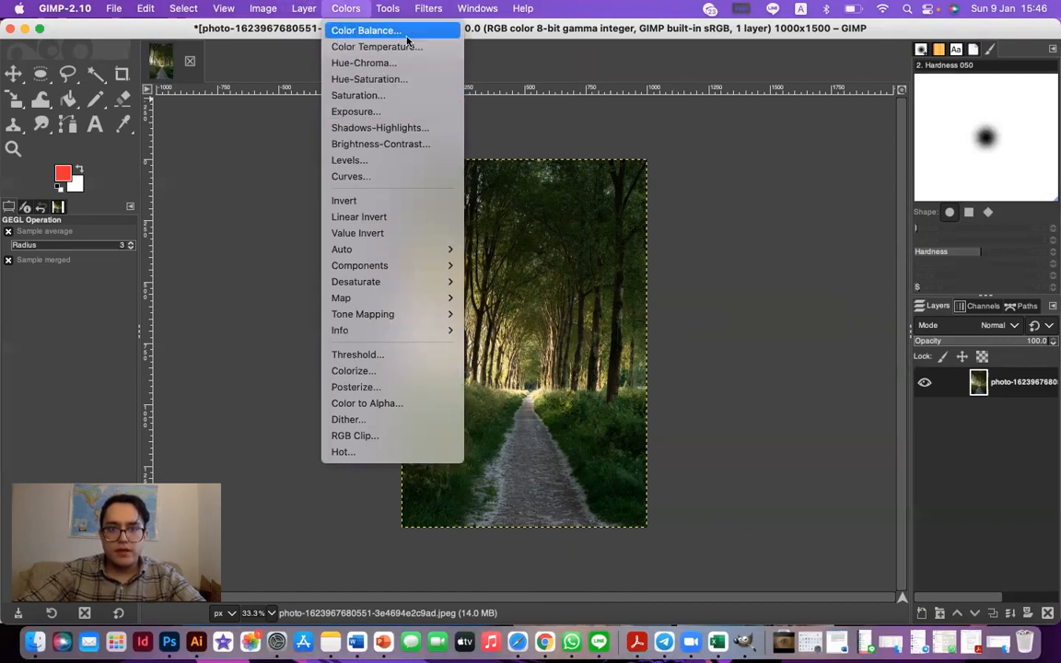
click(632, 145)
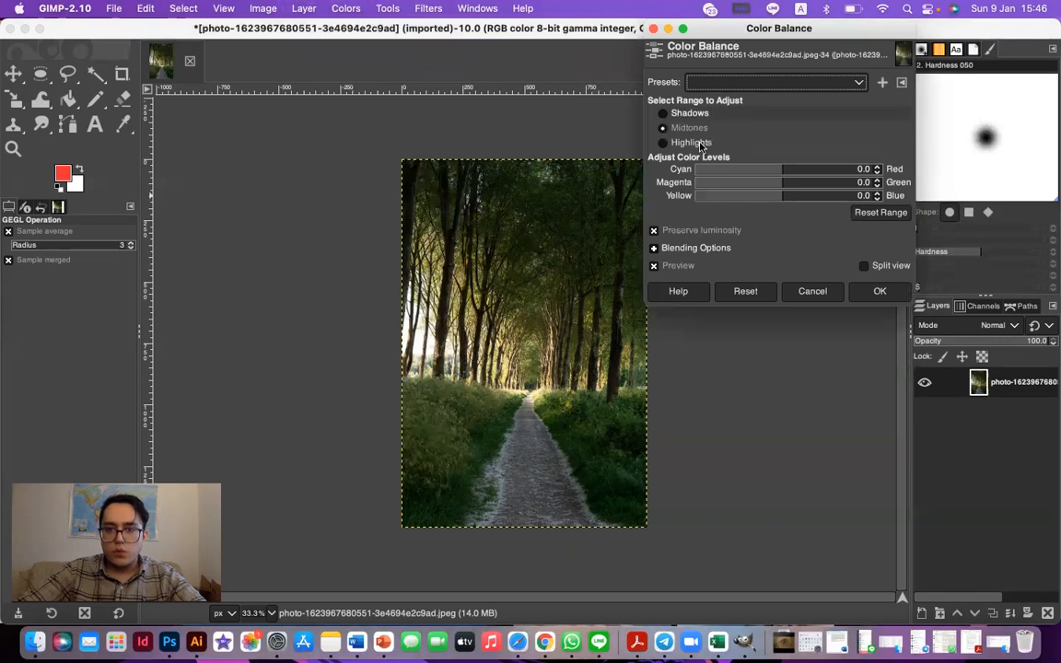
mouse_move(734, 181)
mouse_down()
mouse_move(709, 181)
mouse_move(719, 195)
mouse_up()
click(793, 292)
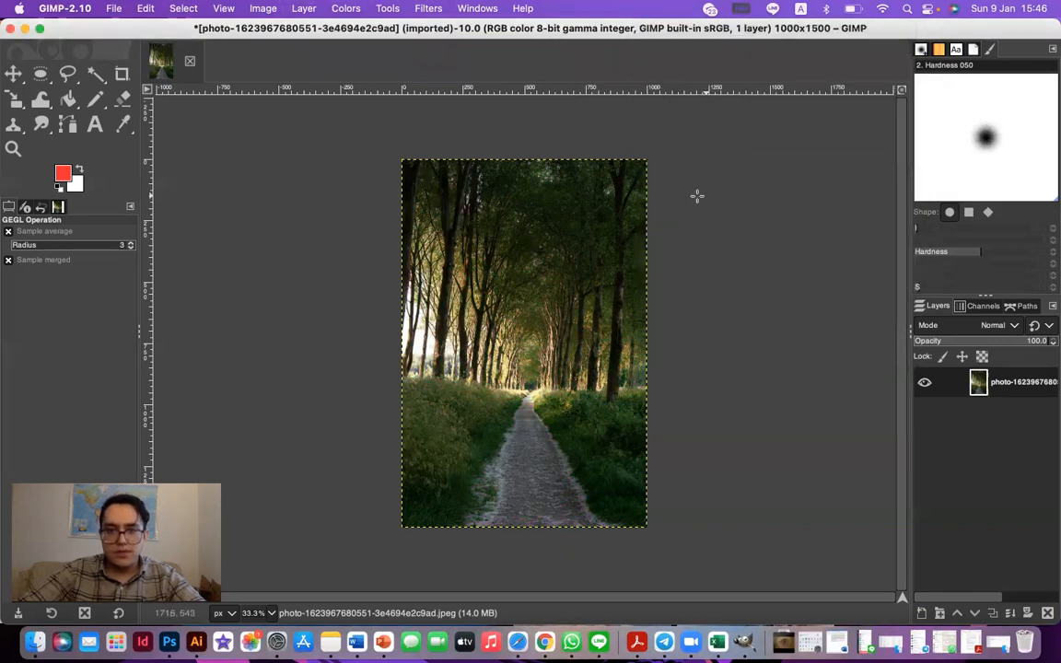
Apply Hue-Saturation to the forest photo's green range with overlap 100, hue -180, lightness 100 and saturation 100
click(344, 9)
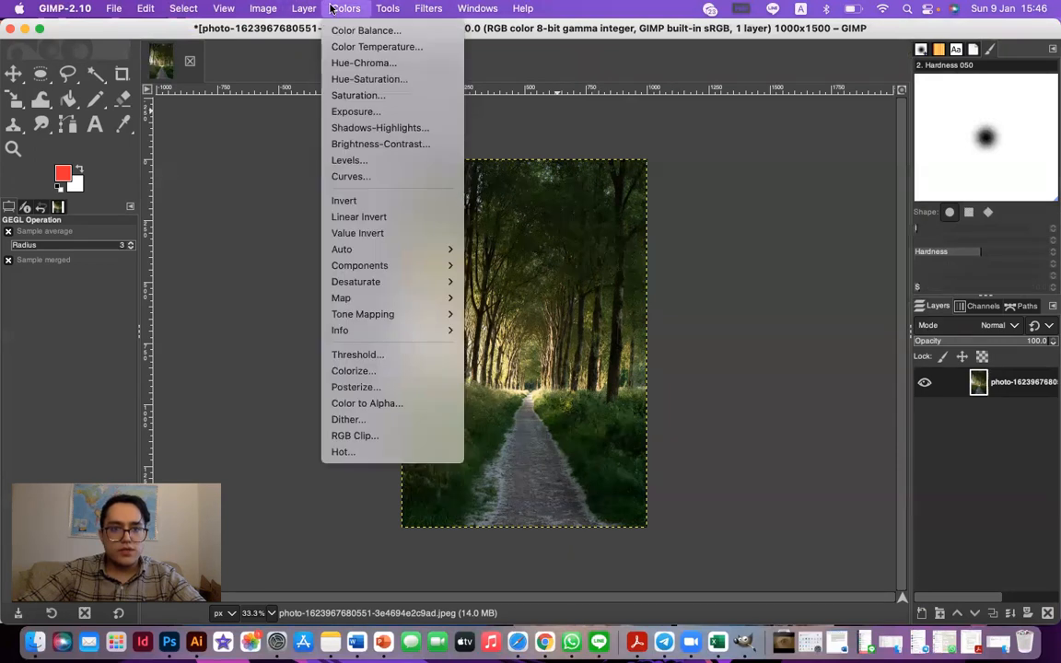
click(396, 80)
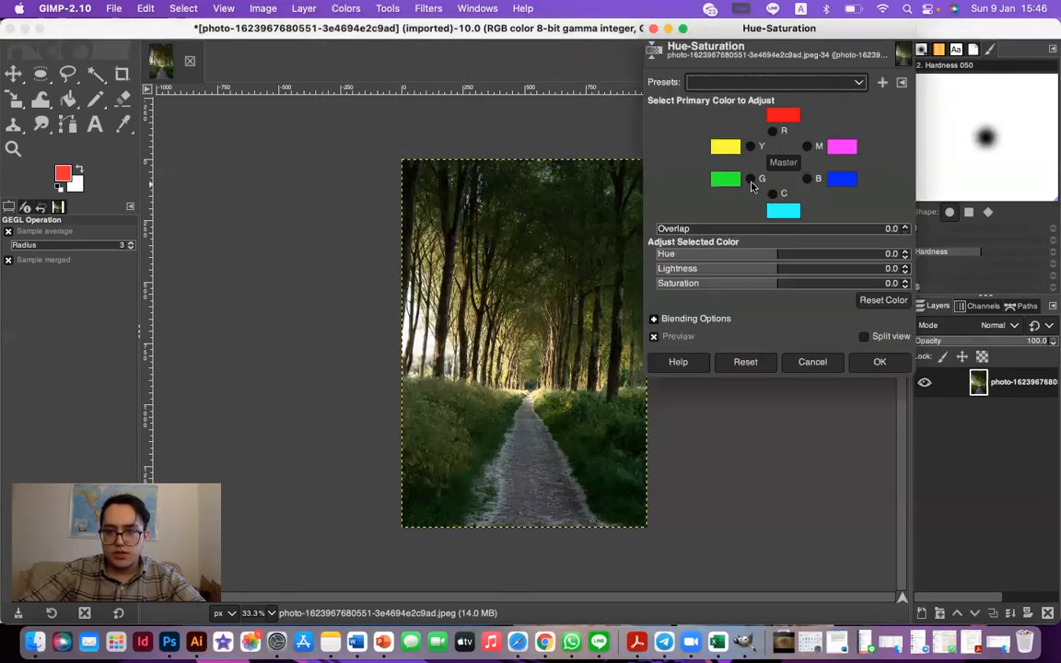
drag(818, 250, 952, 230)
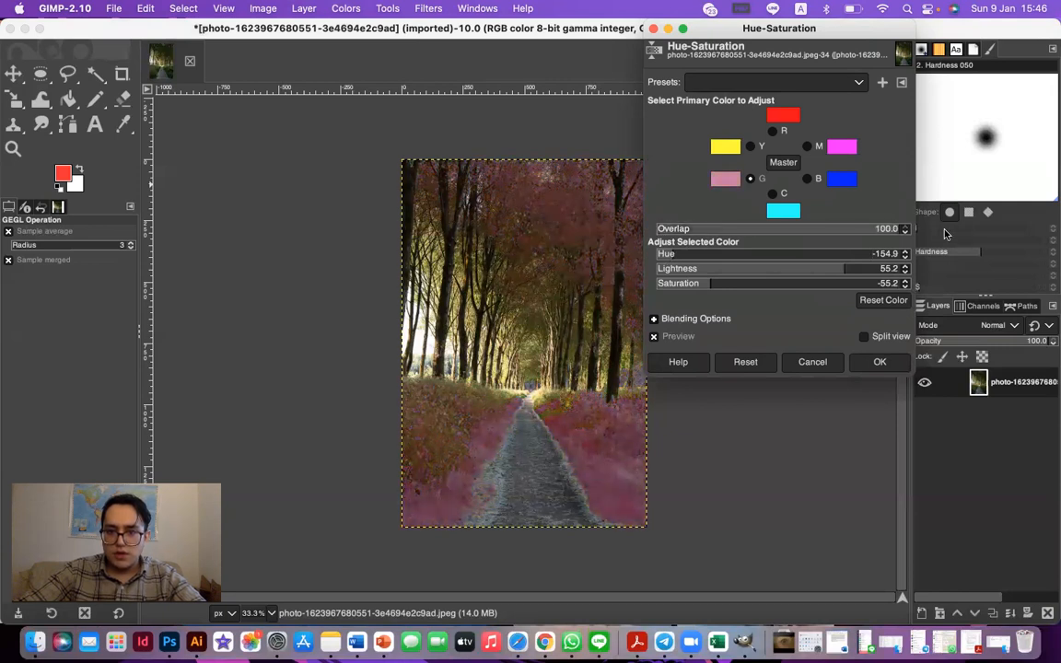
drag(772, 252, 899, 254)
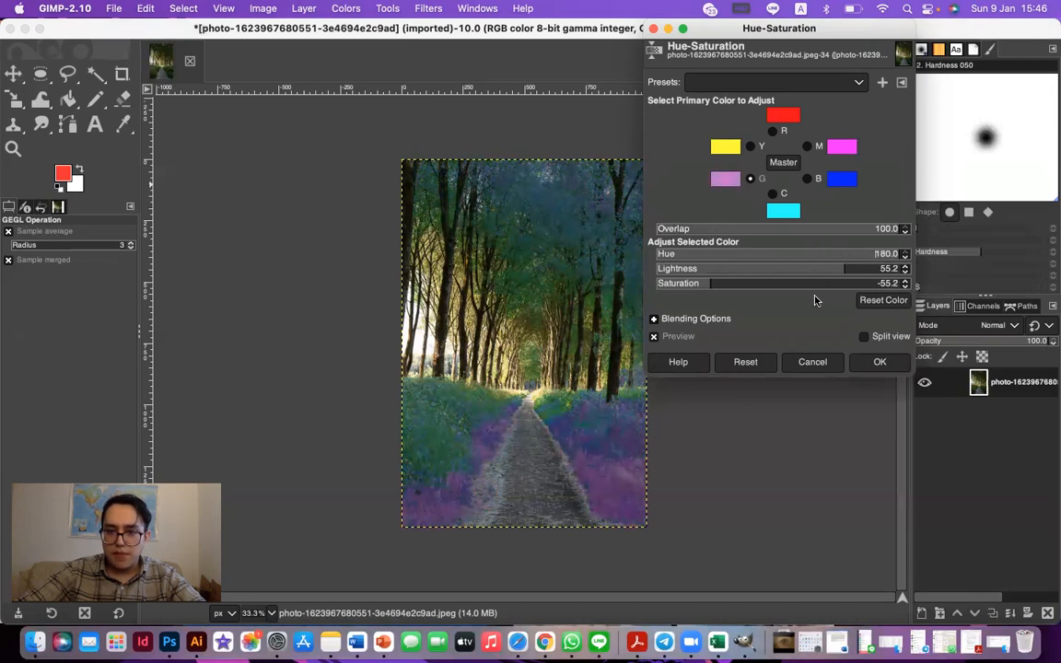
drag(819, 282, 940, 281)
drag(865, 268, 1029, 271)
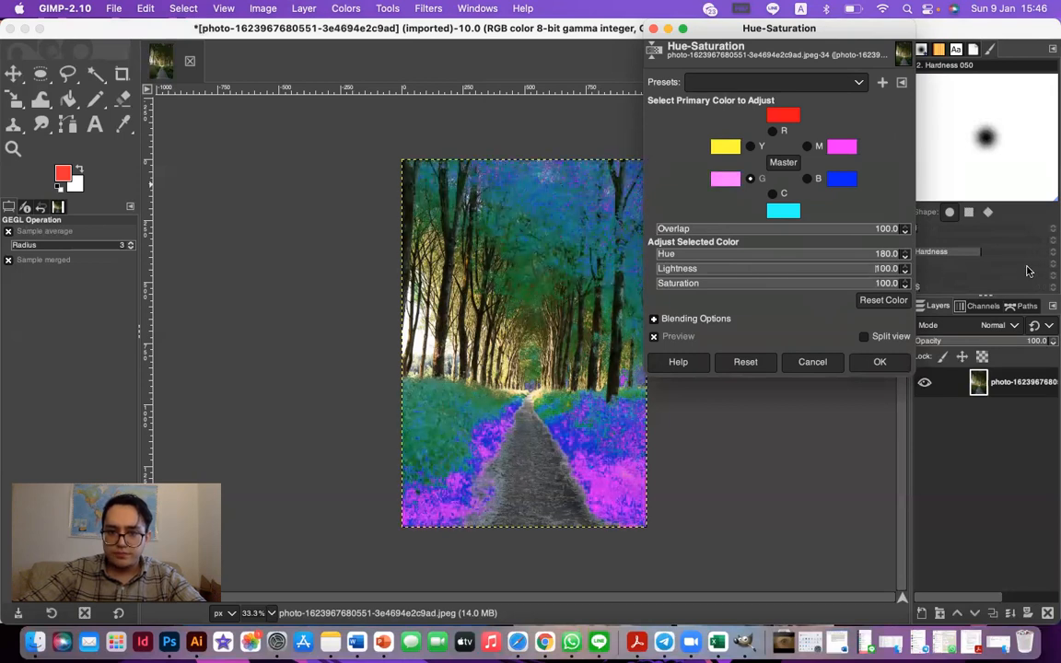
drag(849, 256, 774, 196)
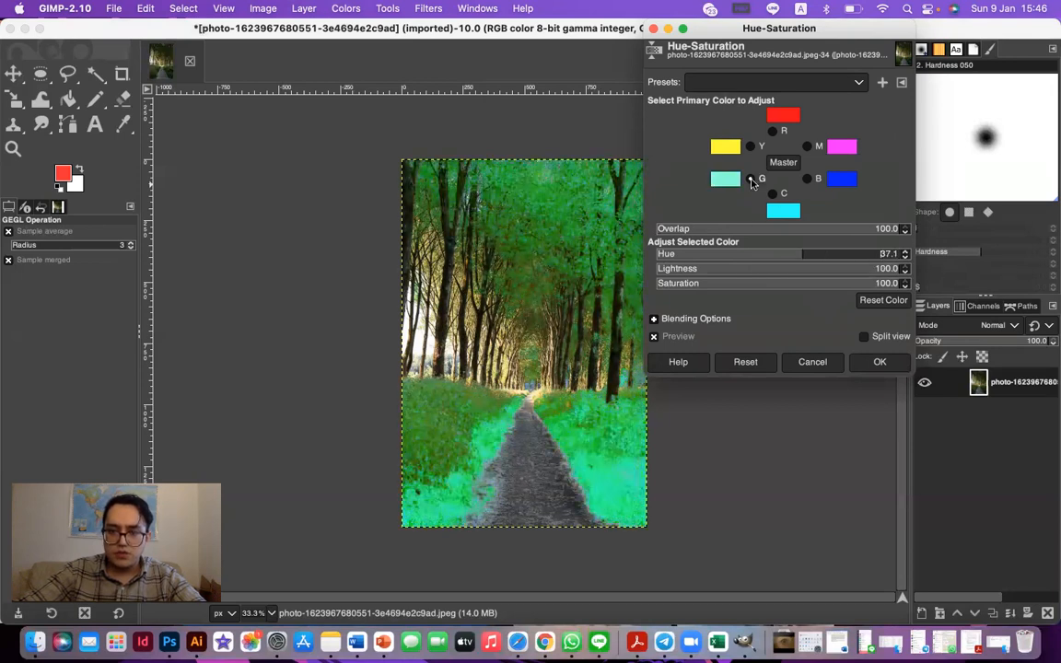
drag(801, 254, 650, 265)
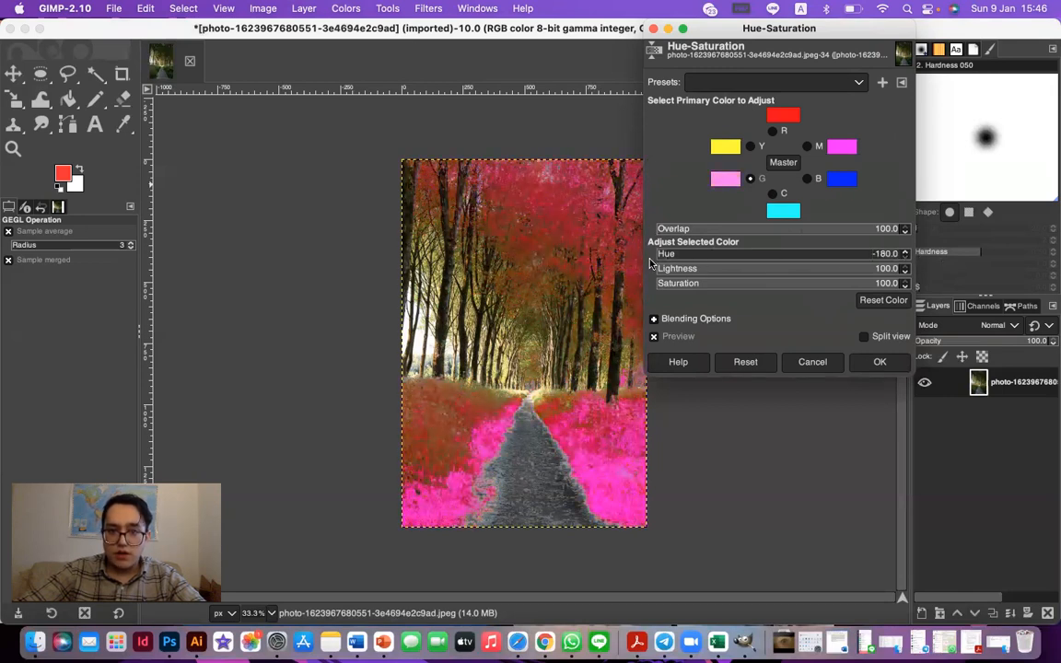
click(902, 362)
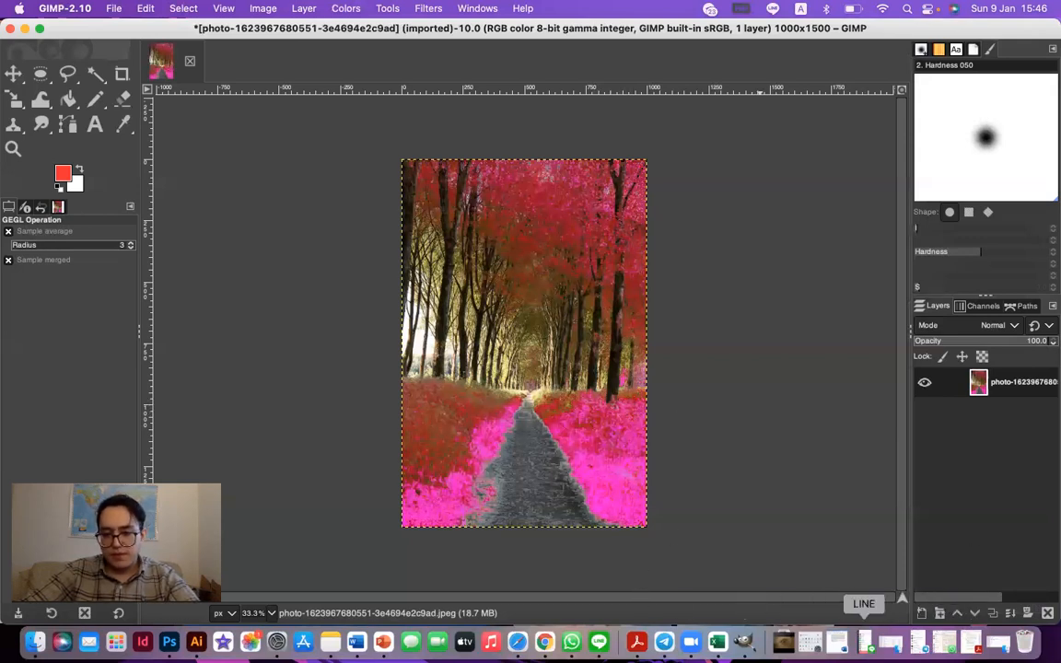
Switch to the S2-Lesson 9 G3 presentation in PowerPoint and review the task slides for the forest photo and the woman's portrait
click(25, 29)
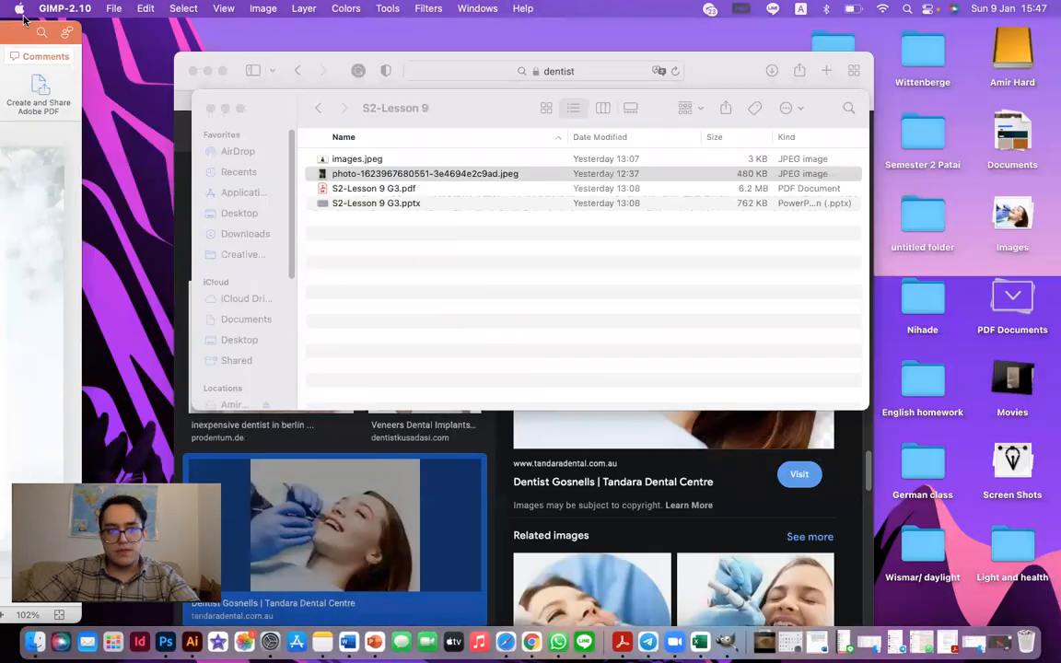
drag(20, 35, 779, 36)
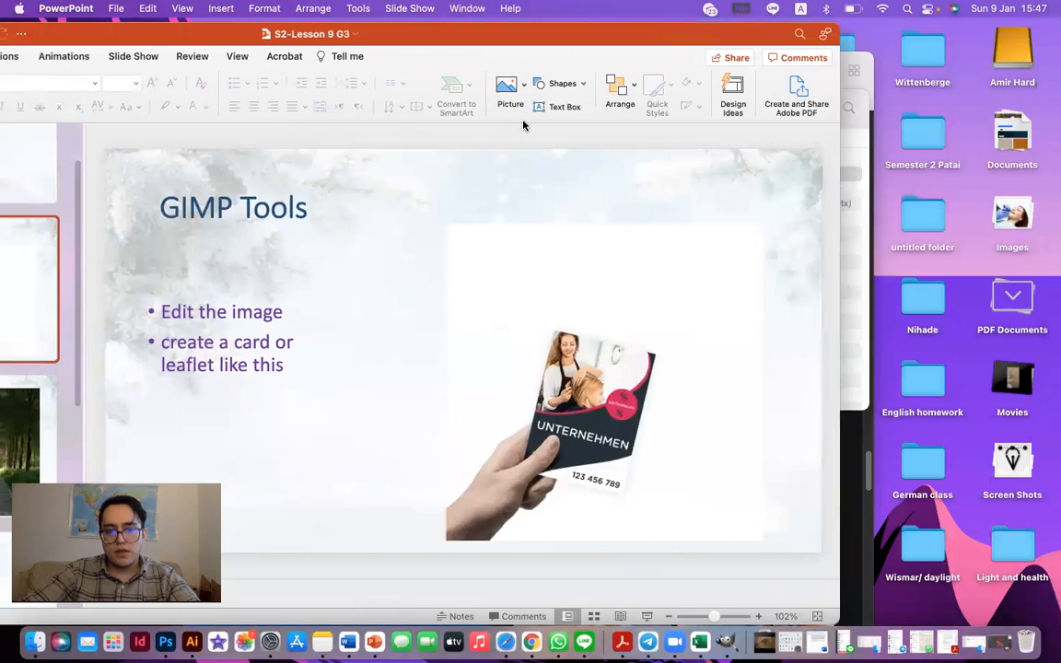
drag(165, 34, 479, 49)
click(321, 441)
click(312, 360)
click(324, 441)
scroll(326, 449, down, 2)
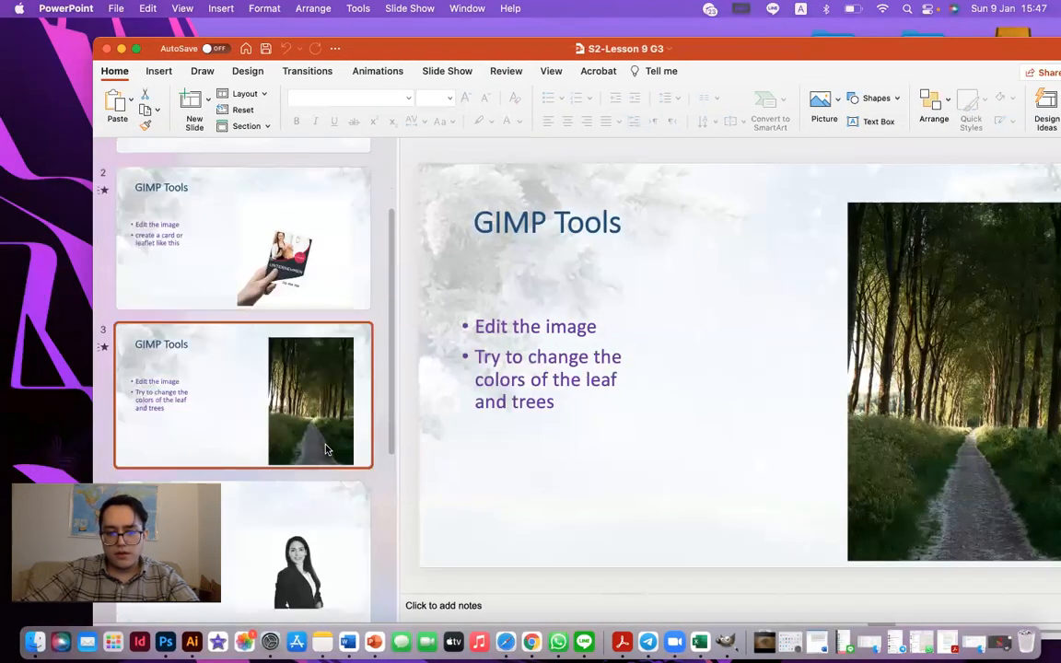
scroll(325, 450, down, 1)
click(322, 491)
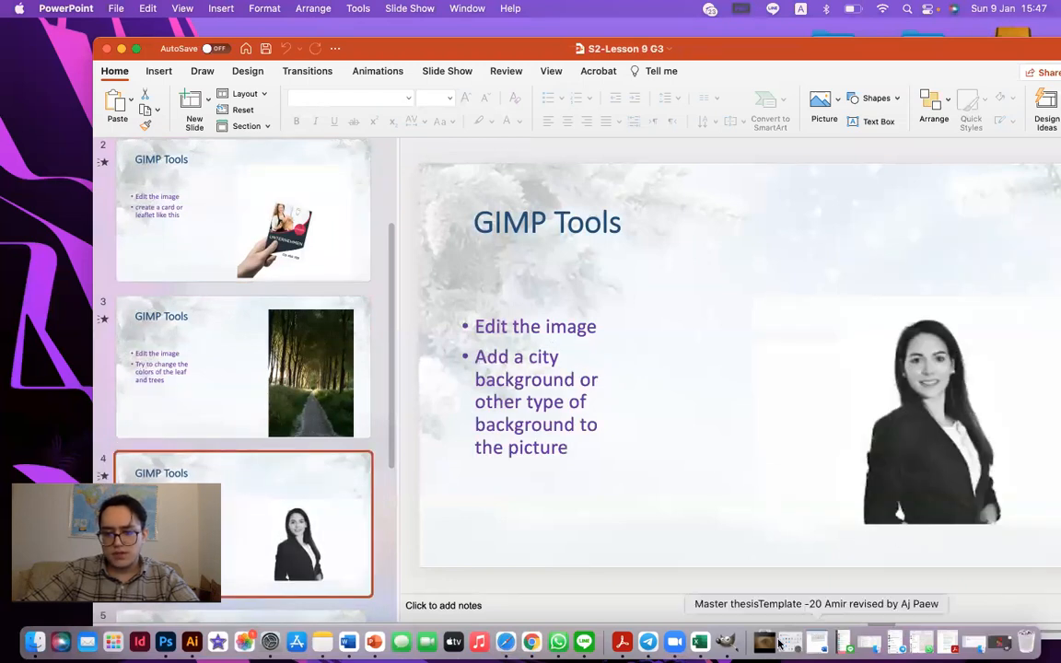
click(897, 458)
Return to GIMP and close the recoloured forest photo, discarding its changes
click(729, 644)
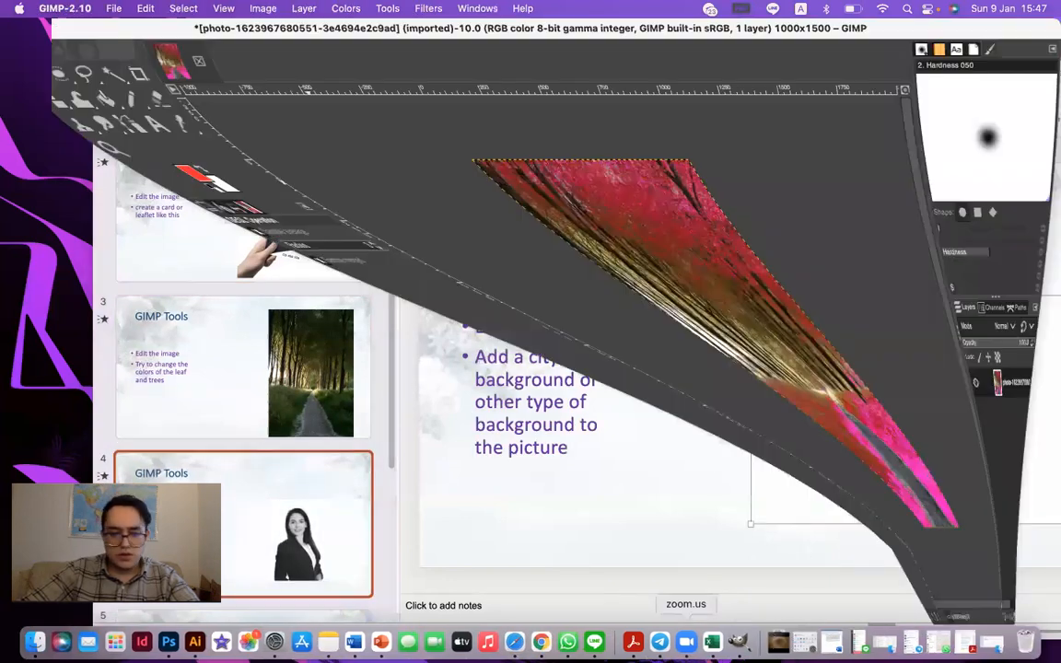
click(103, 8)
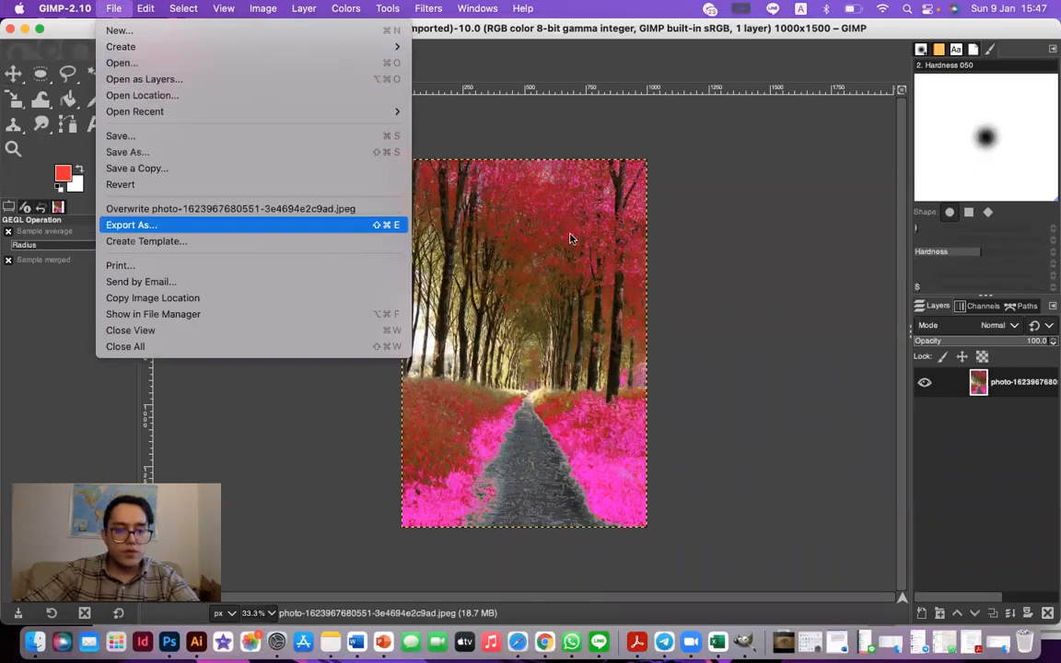
click(624, 162)
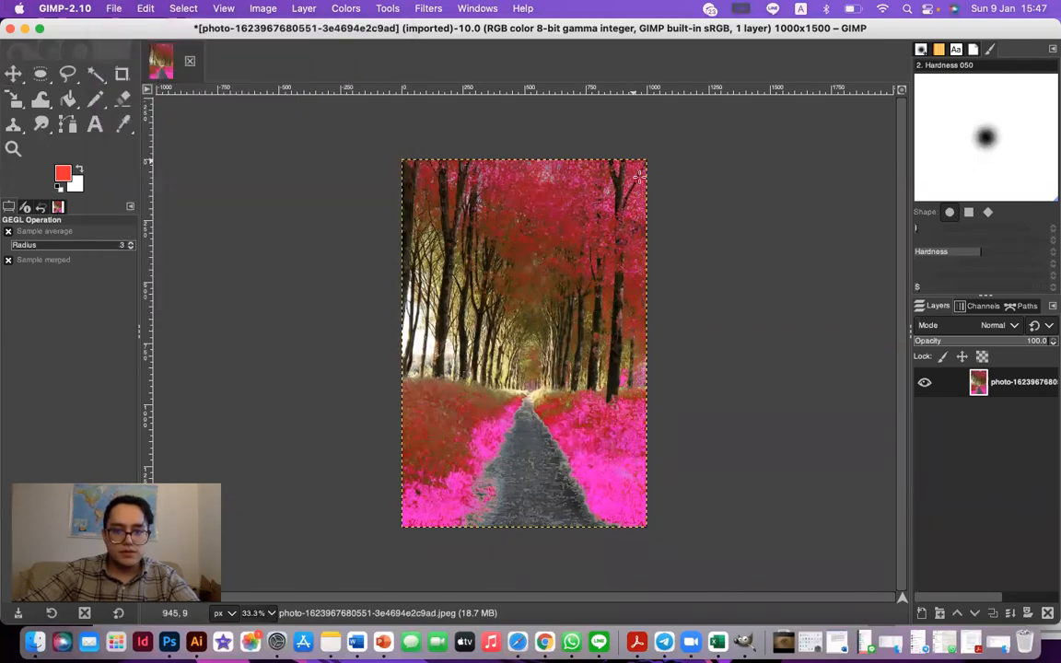
click(190, 61)
click(618, 377)
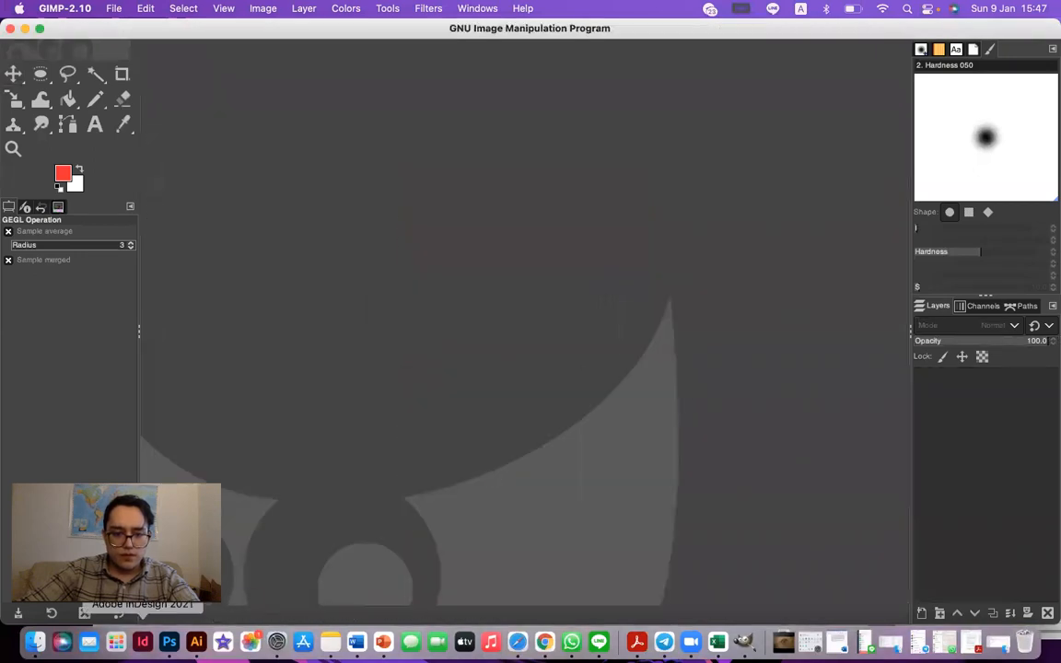
Open images.jpeg from the S2-Lesson 9 folder in GIMP
click(35, 642)
click(352, 158)
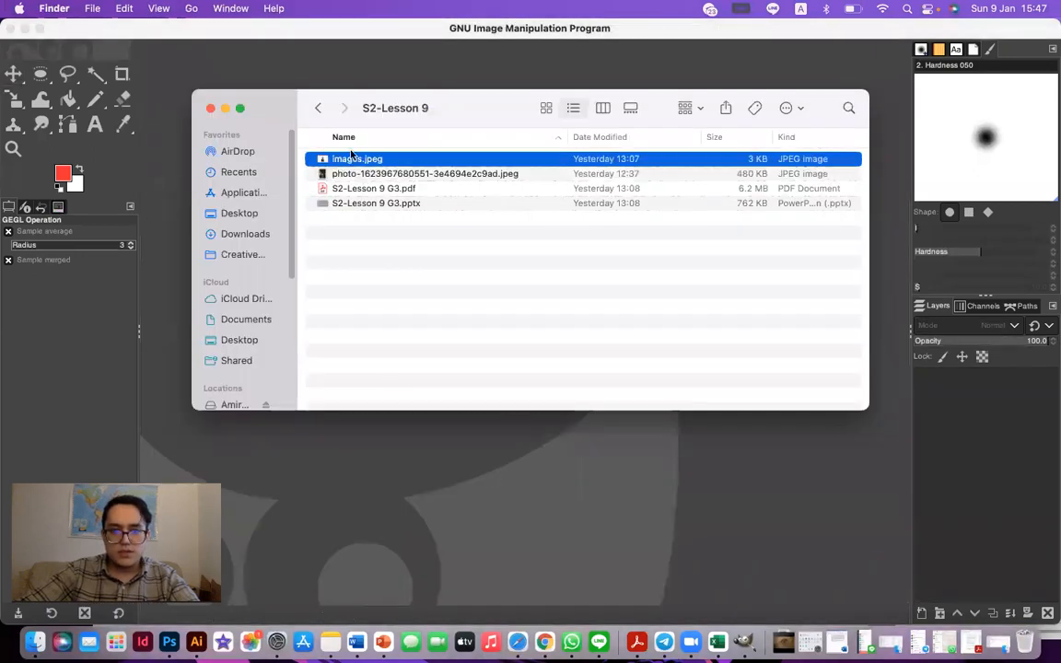
drag(367, 161, 504, 474)
click(514, 502)
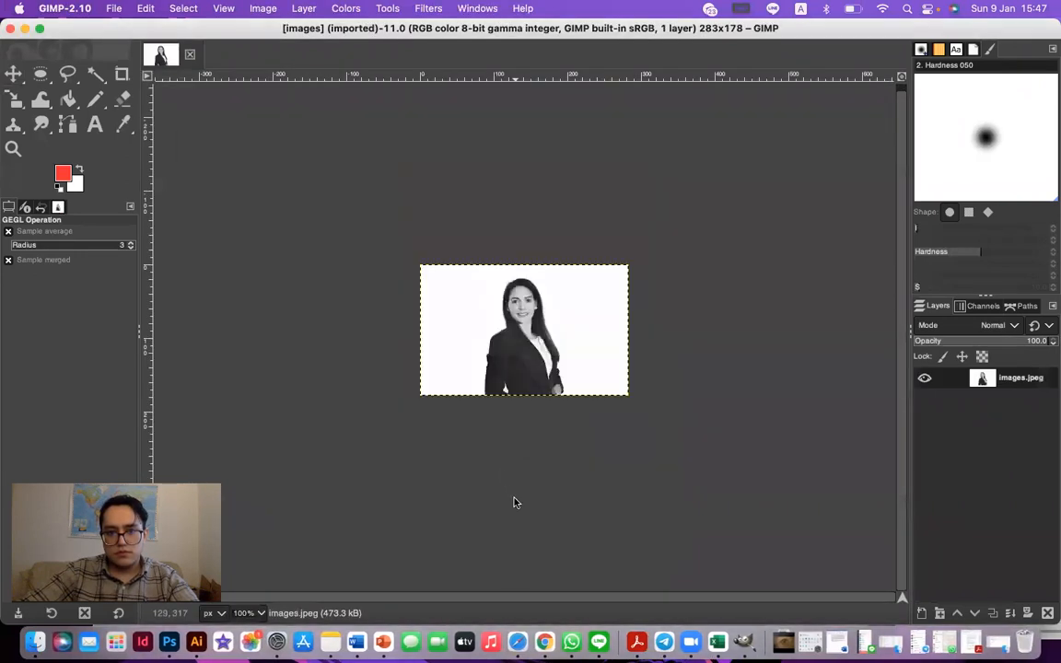
Select the white background around the woman with Fuzzy Select and add a new 283 × 178 px layer filled with transparency
click(95, 73)
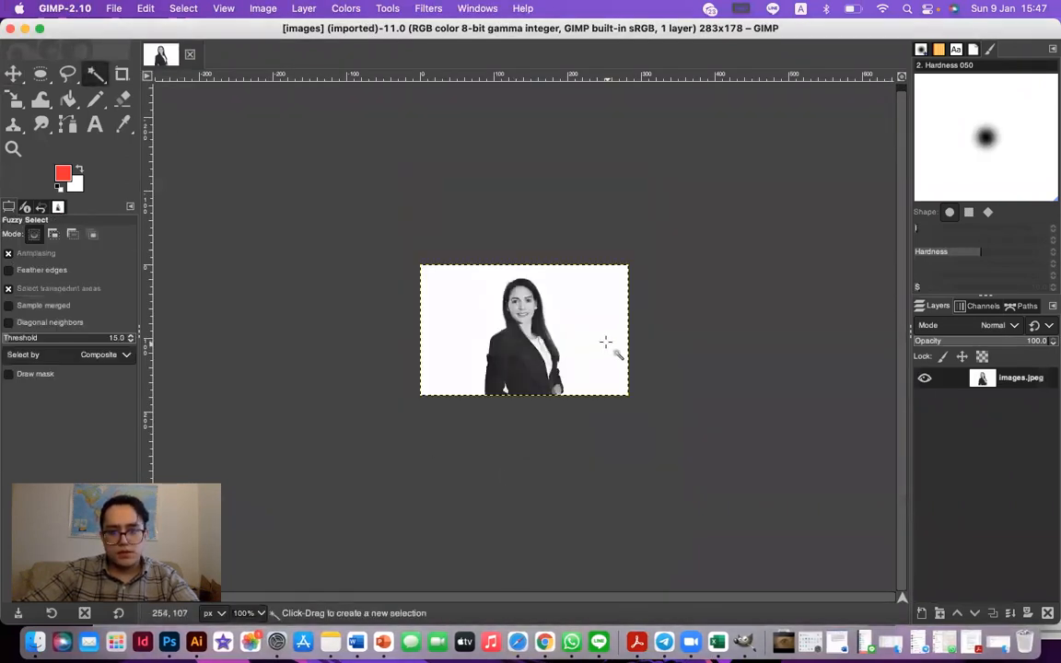
click(467, 362)
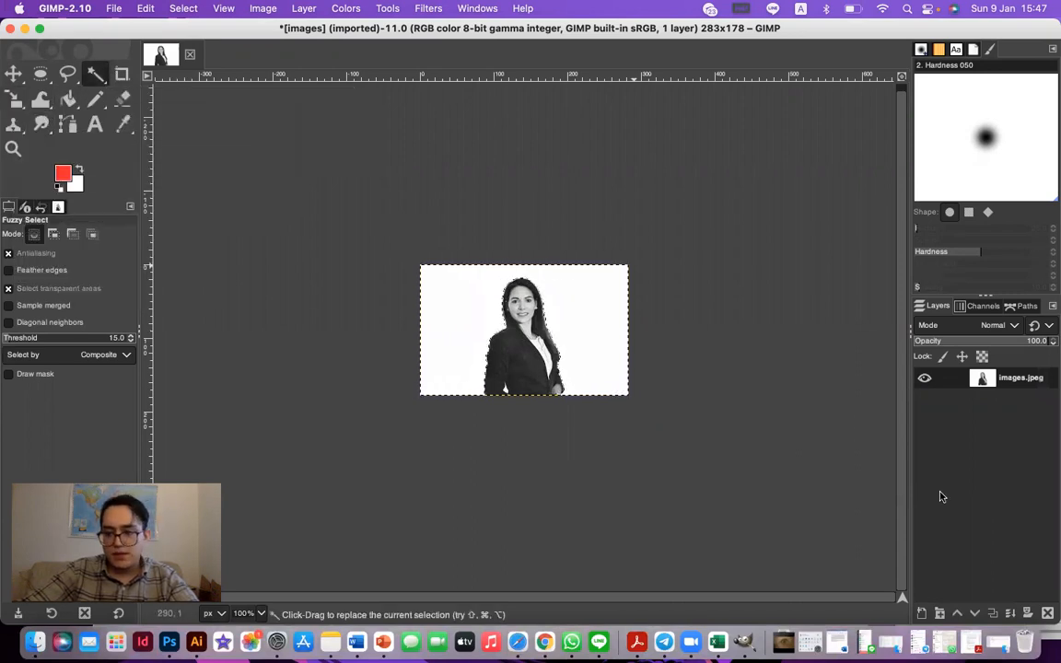
click(924, 613)
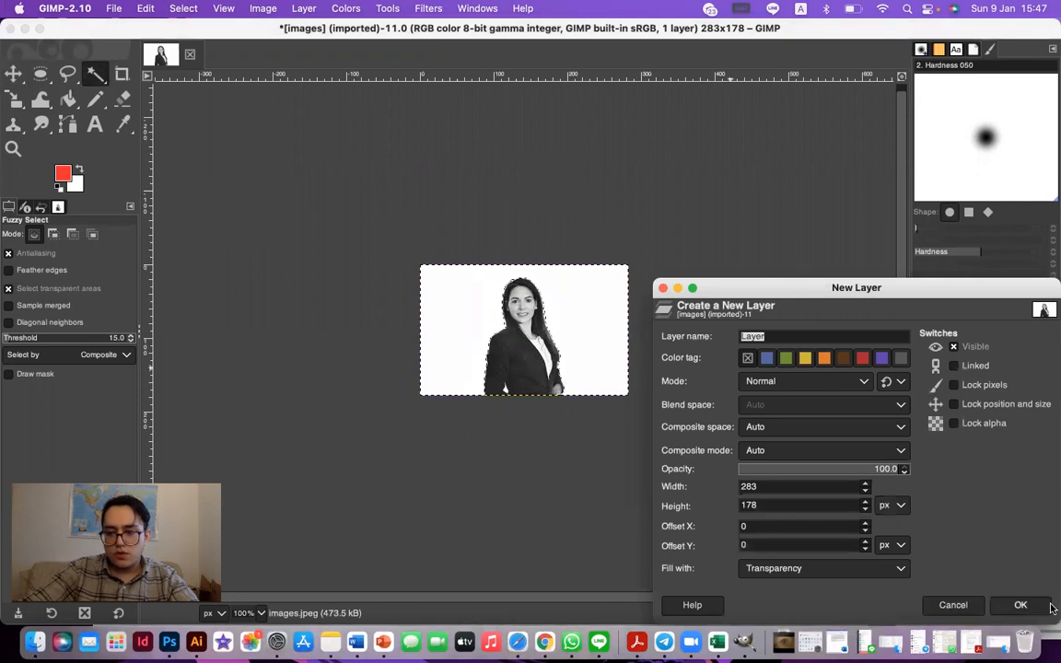
click(1020, 604)
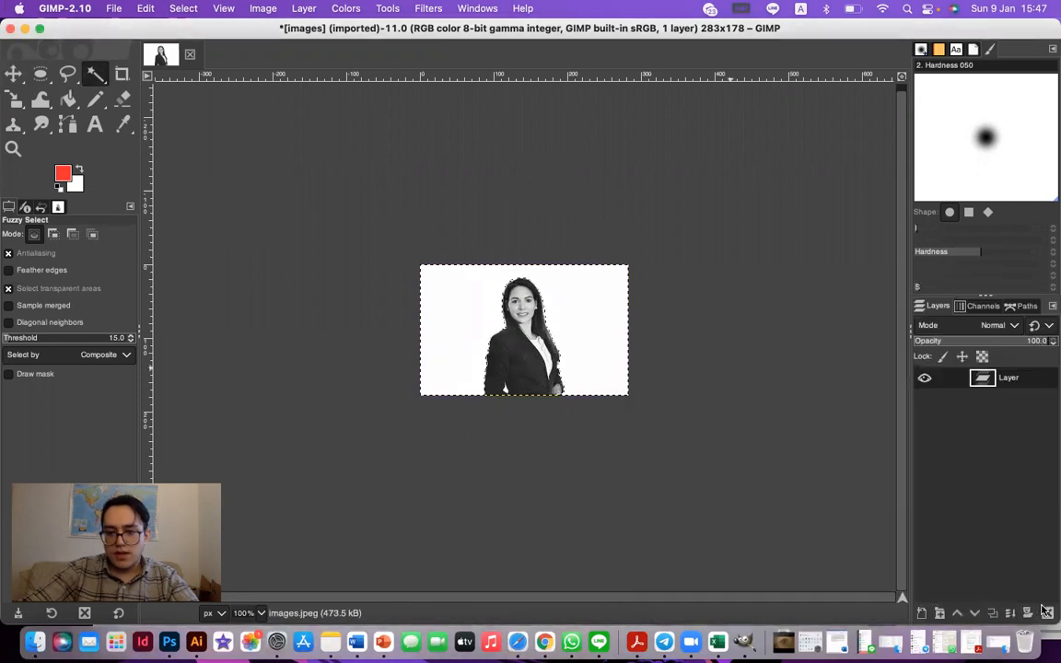
Fill the selected background on the new layer with the Custom linear gradient, running diagonally from the image's upper left to its lower right
right_click(62, 106)
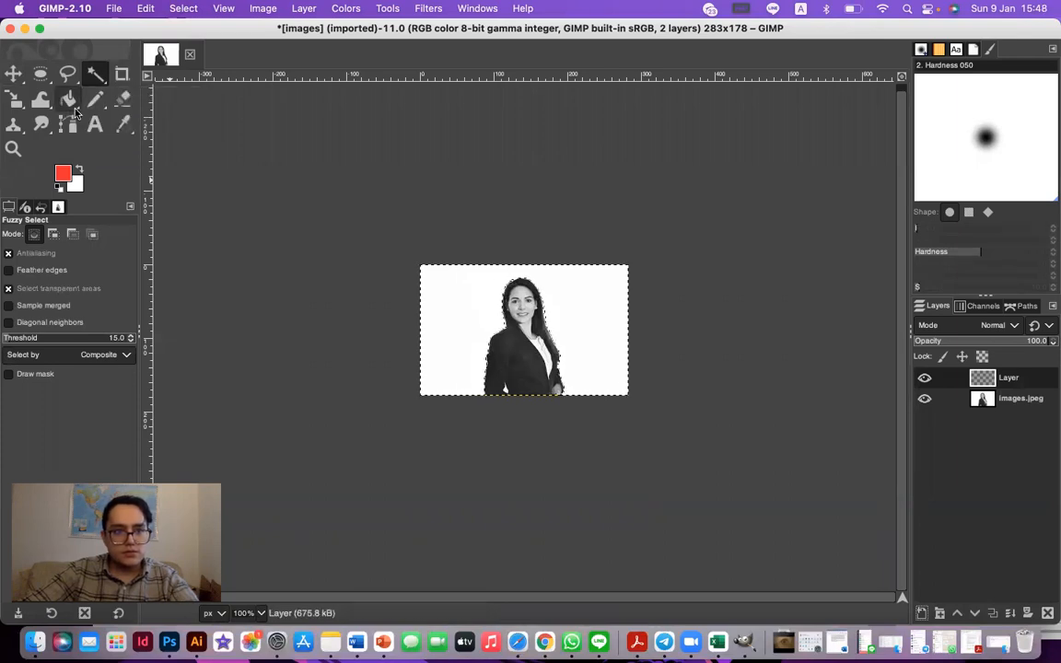
click(77, 107)
key(g)
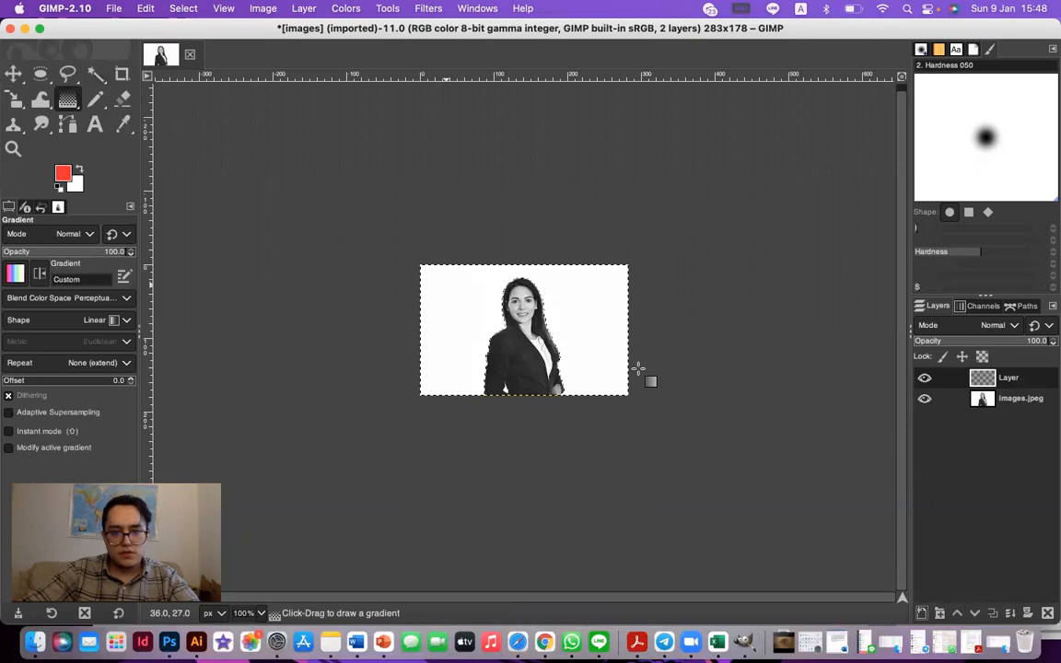
drag(446, 285, 633, 367)
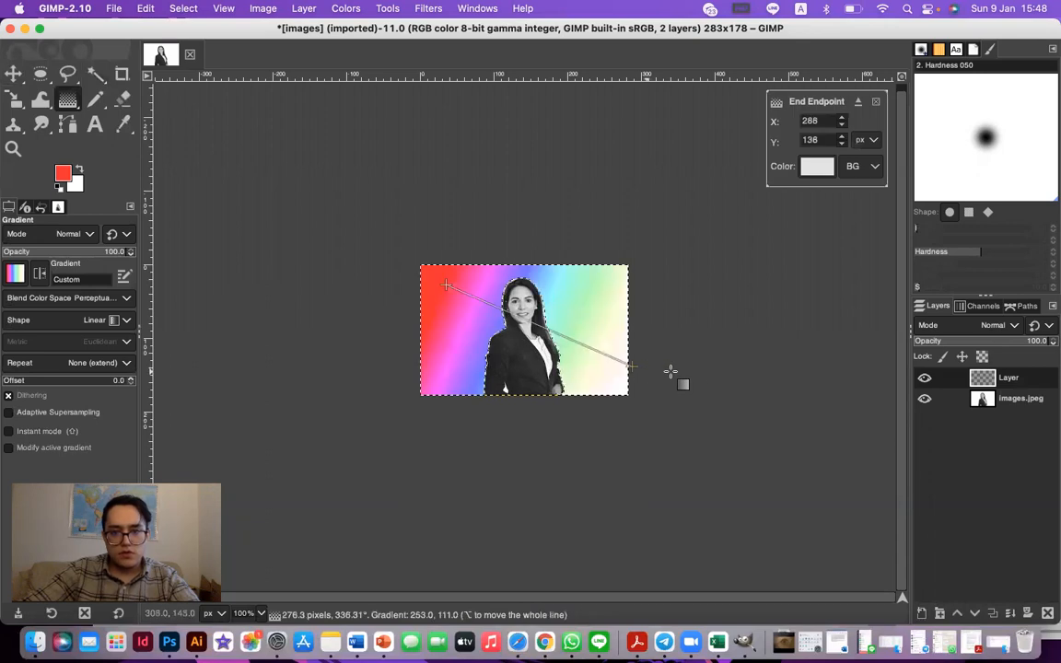
click(7, 75)
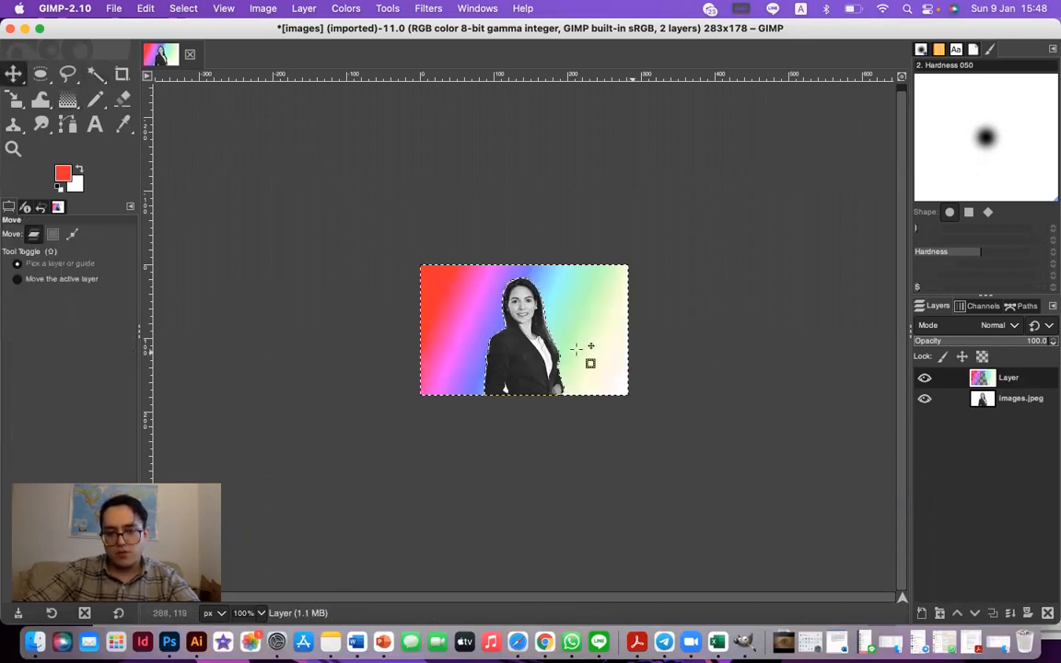
Try Hue-Saturation on the images.jpeg layer with hue 106.9, lightness -58.8 and saturation 89.1, plus a higher overlap
click(985, 401)
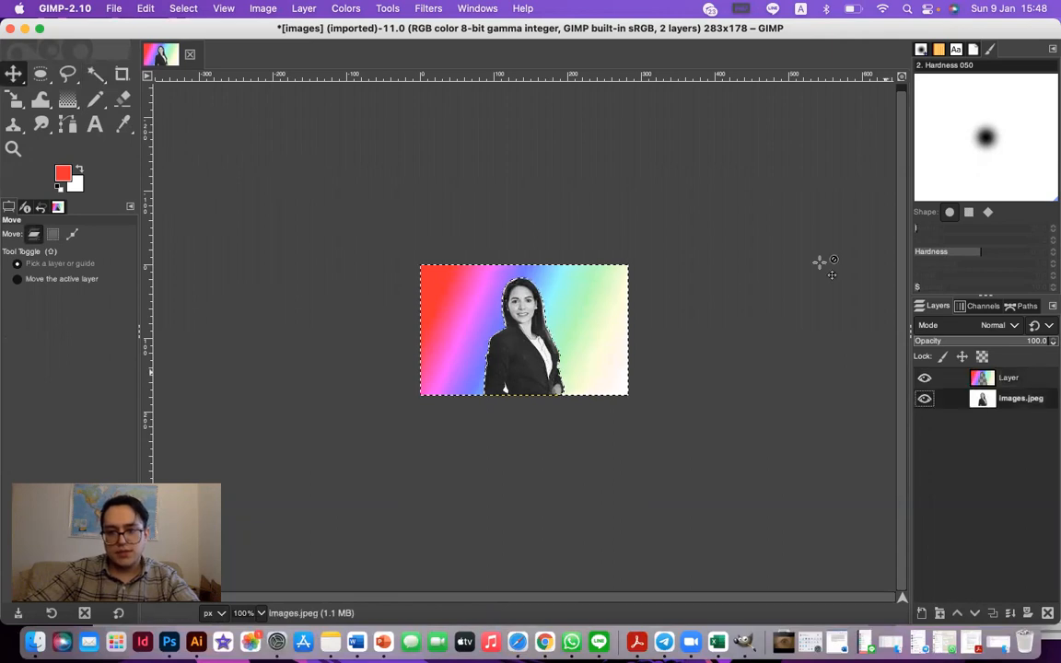
click(331, 8)
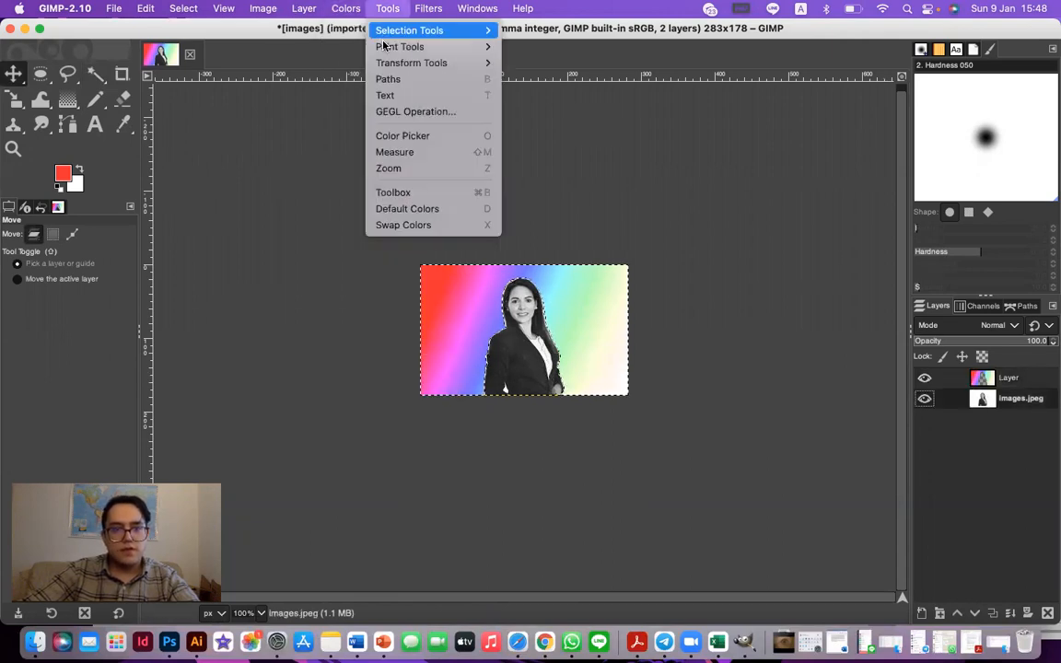
click(365, 81)
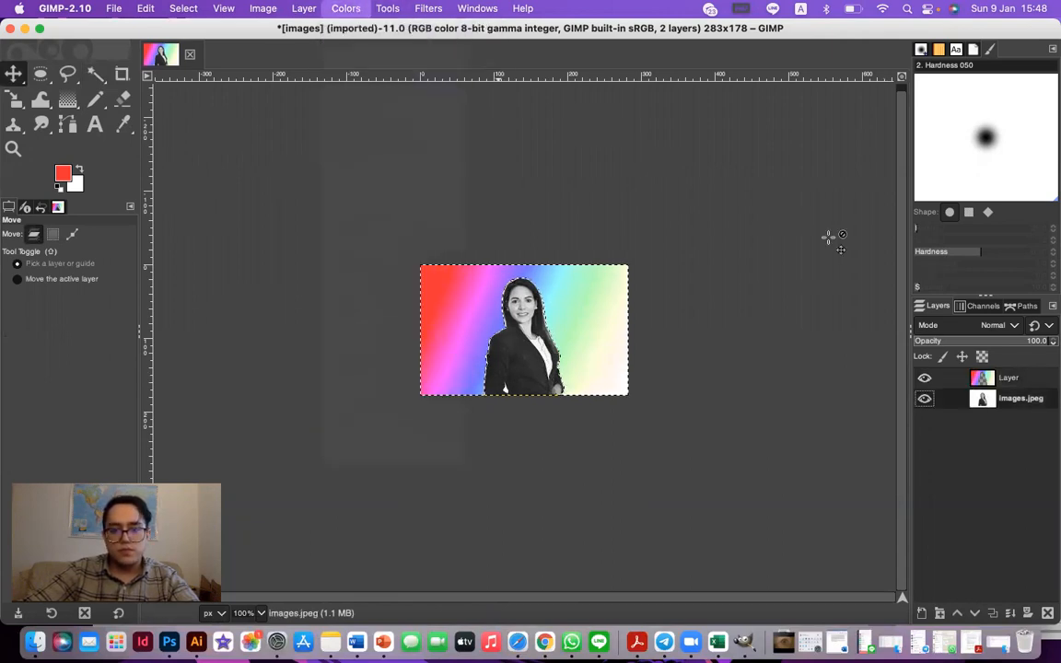
drag(787, 247, 851, 247)
drag(752, 265, 899, 277)
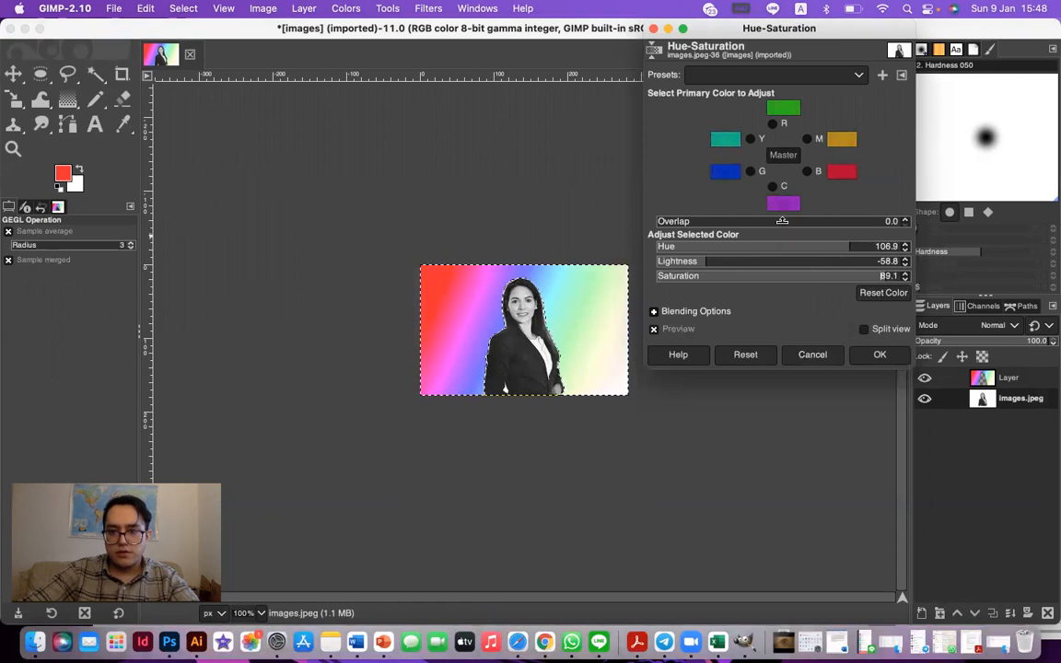
drag(782, 221, 858, 214)
click(813, 354)
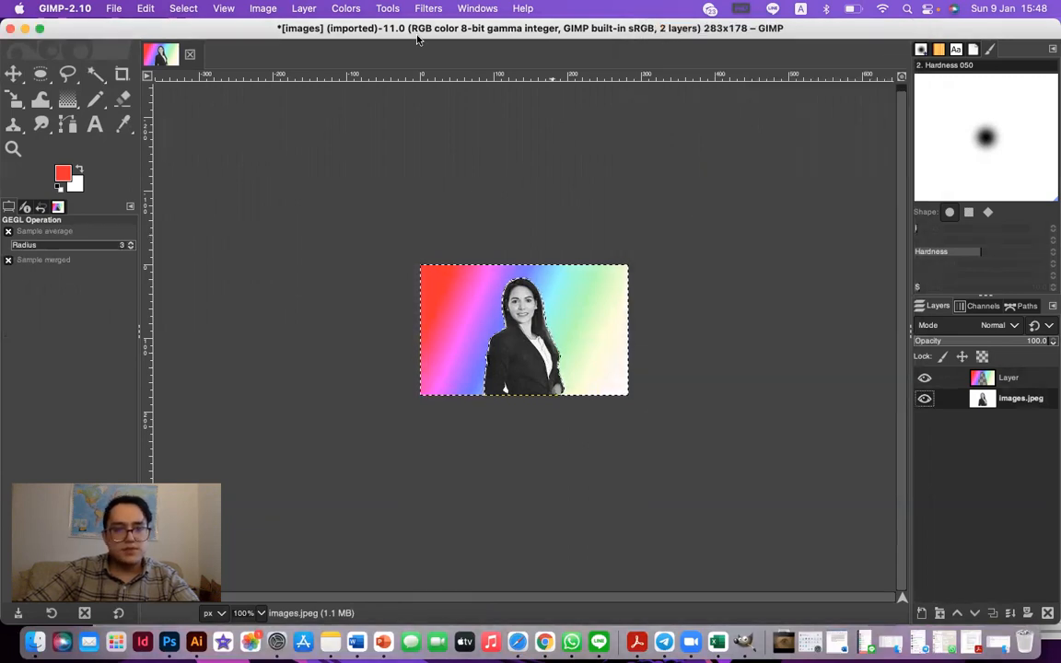
Try Color Balance on the midtones of the images.jpeg layer, with cyan-red at 28.3 and the other colour levels shifted
click(348, 8)
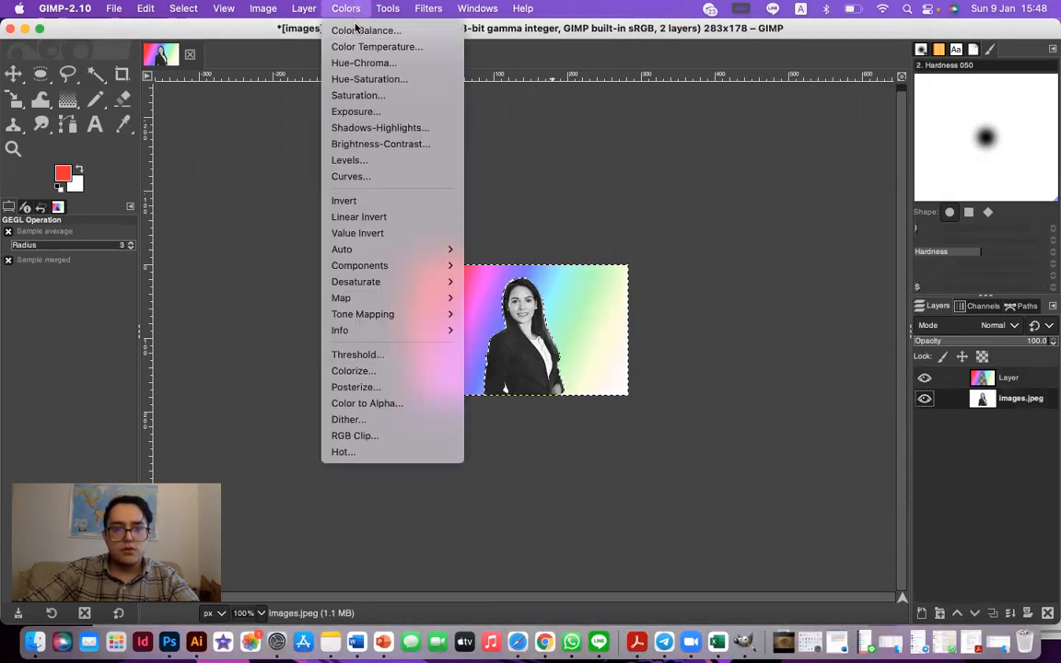
click(356, 30)
click(809, 161)
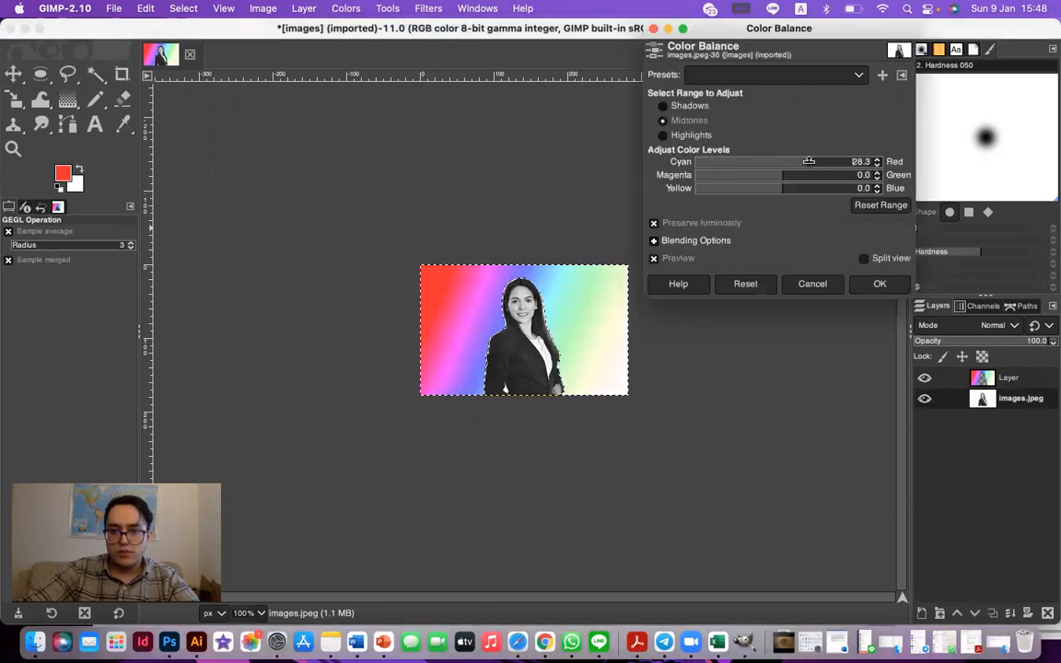
drag(809, 176, 724, 189)
click(815, 281)
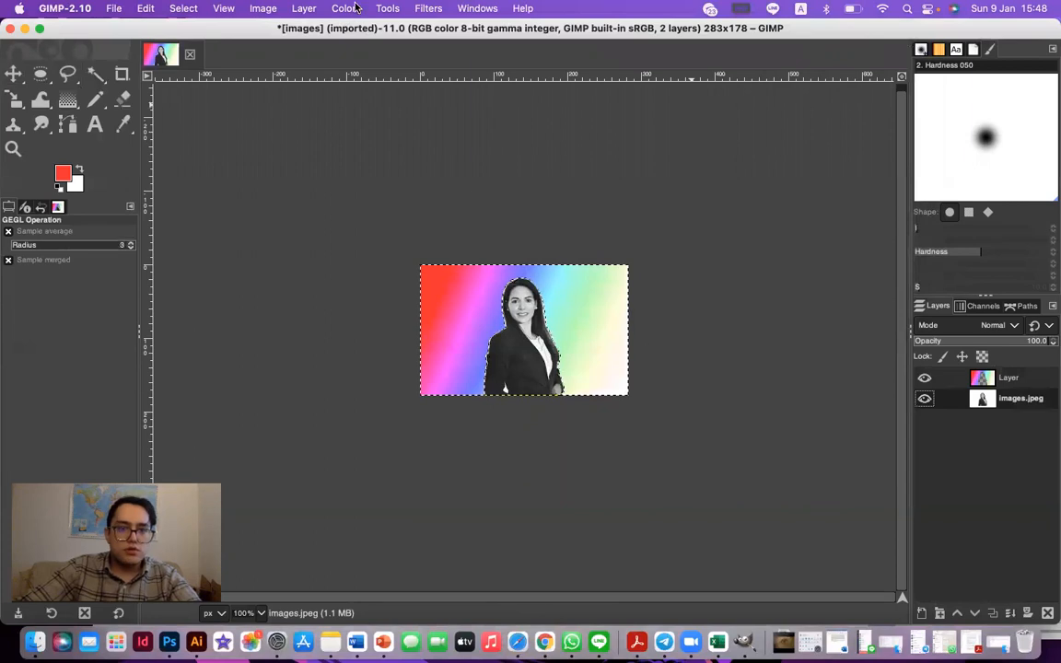
Try Hue-Saturation on the images.jpeg layer again, raising only the hue, and return to the Move tool
click(346, 8)
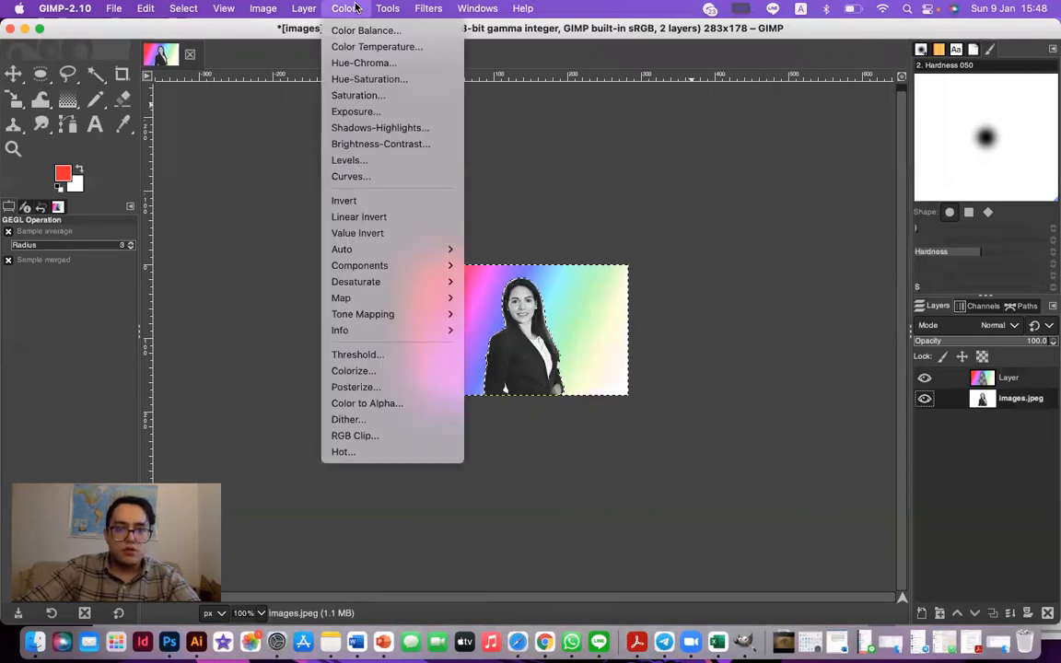
click(368, 79)
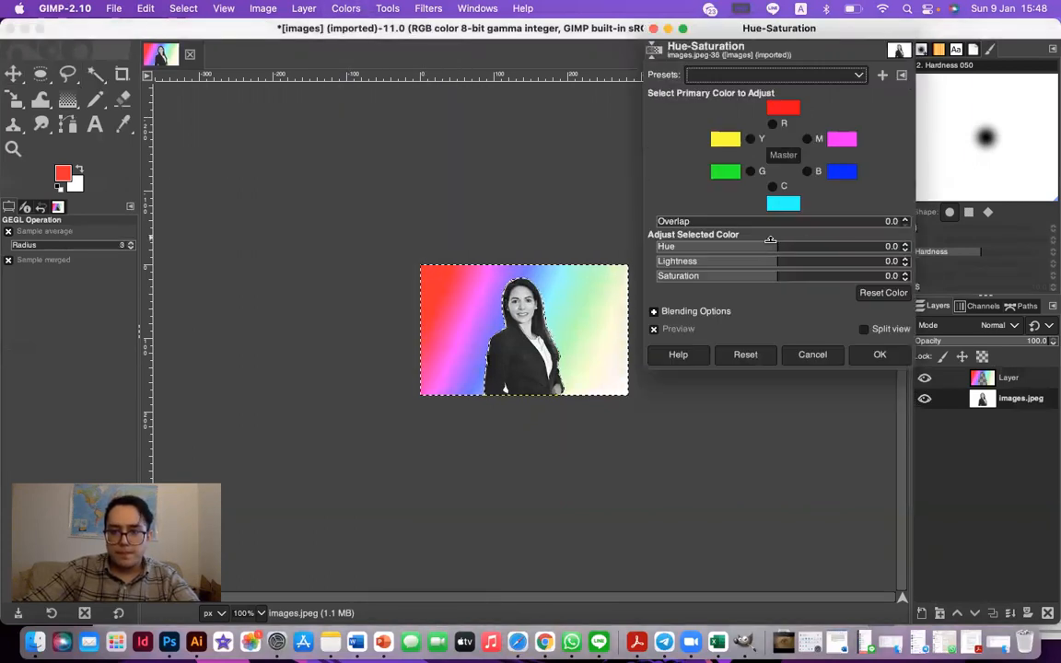
drag(770, 241, 820, 247)
click(805, 352)
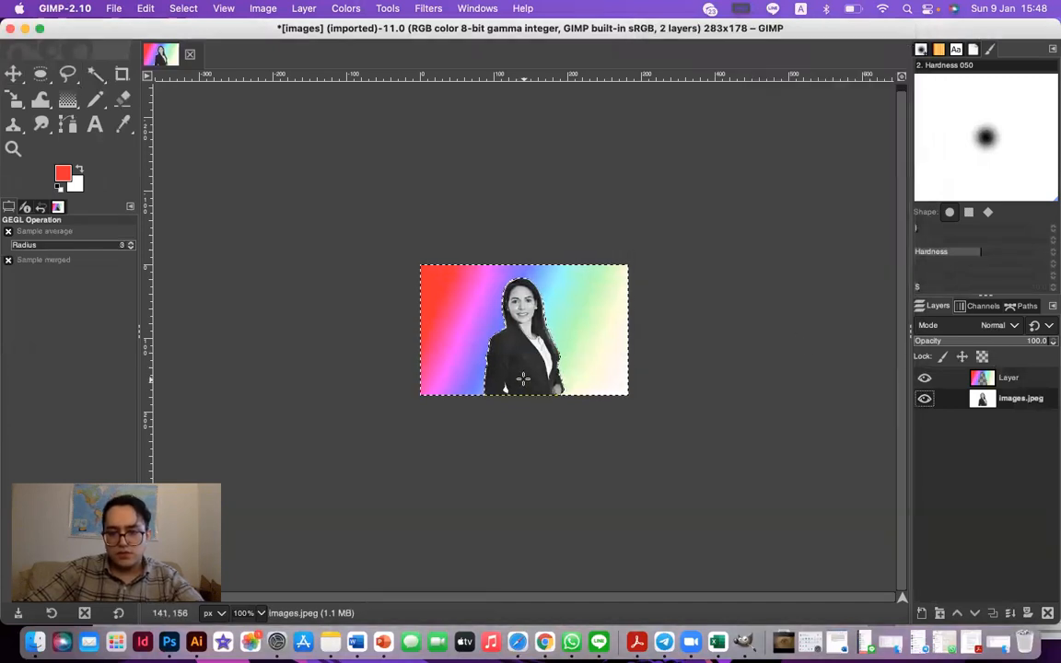
click(525, 378)
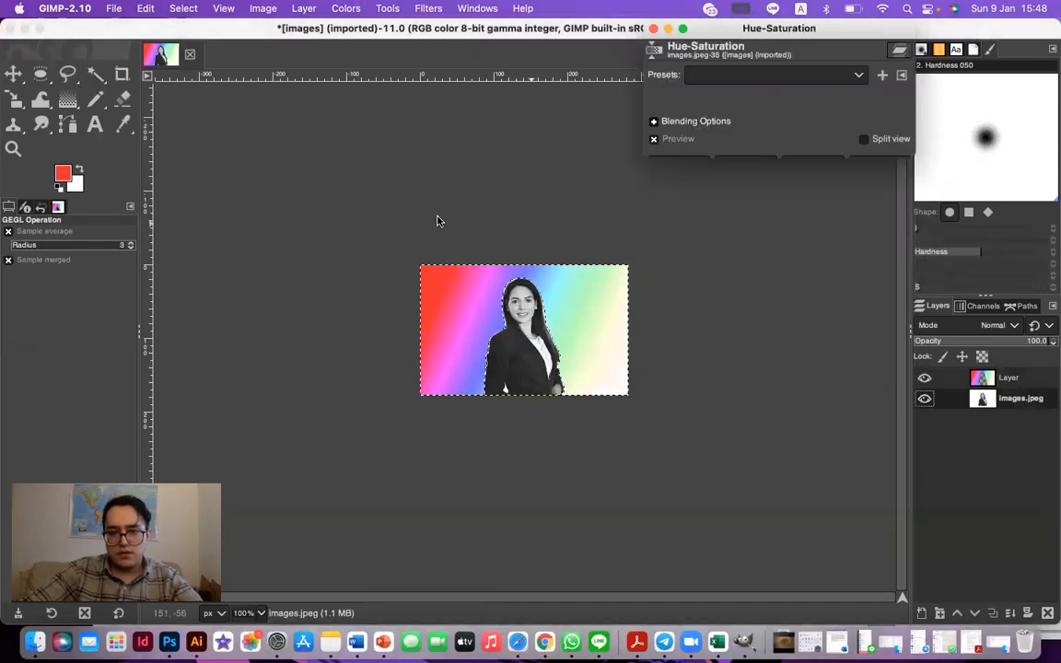
click(9, 71)
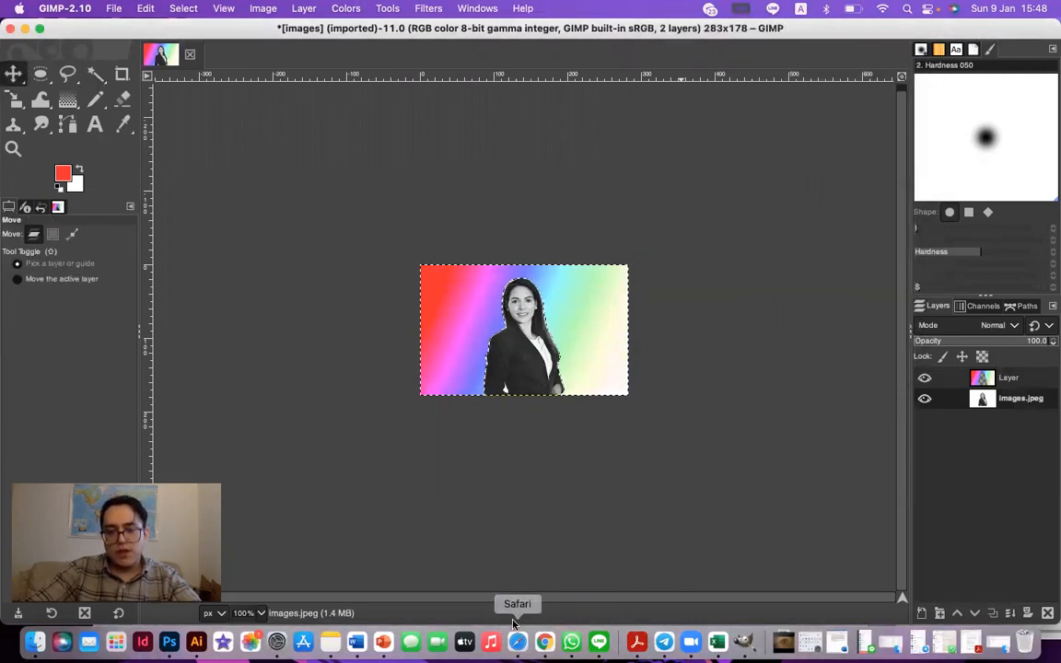
Close GIMP and review the last two slides of the S2-Lesson 9 G3 presentation in PowerPoint, with its window in full screen
click(10, 28)
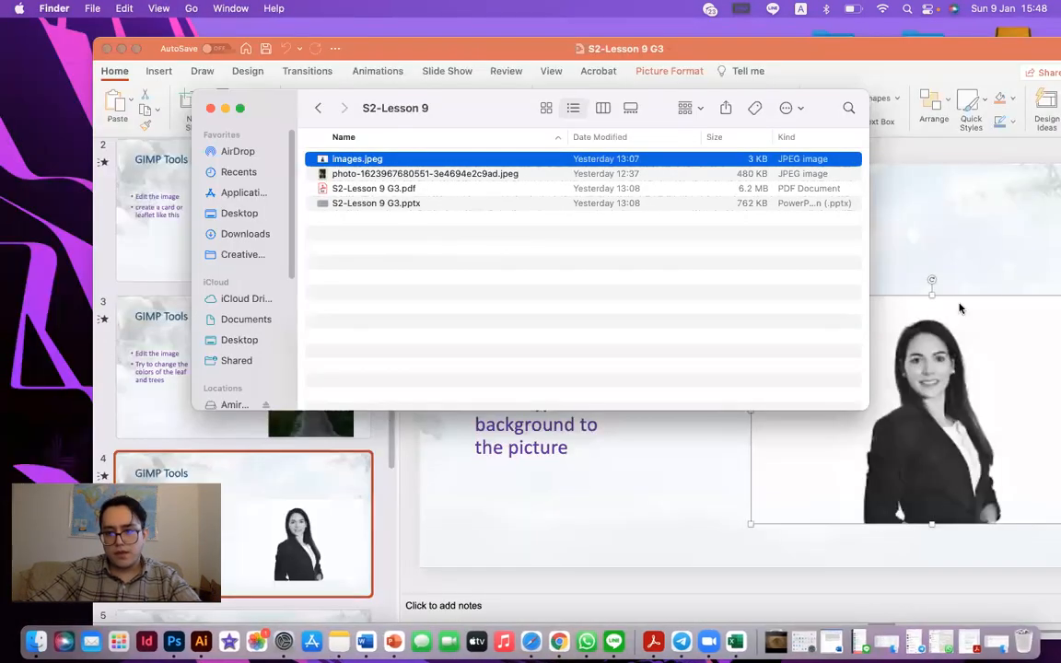
click(990, 258)
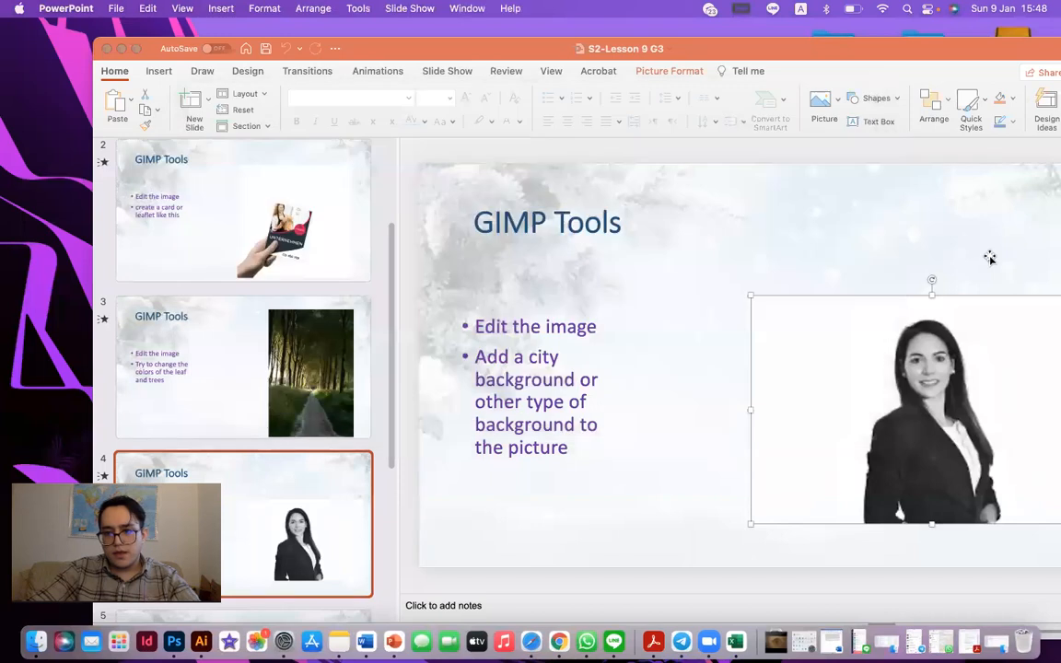
scroll(303, 516, down, 3)
click(306, 530)
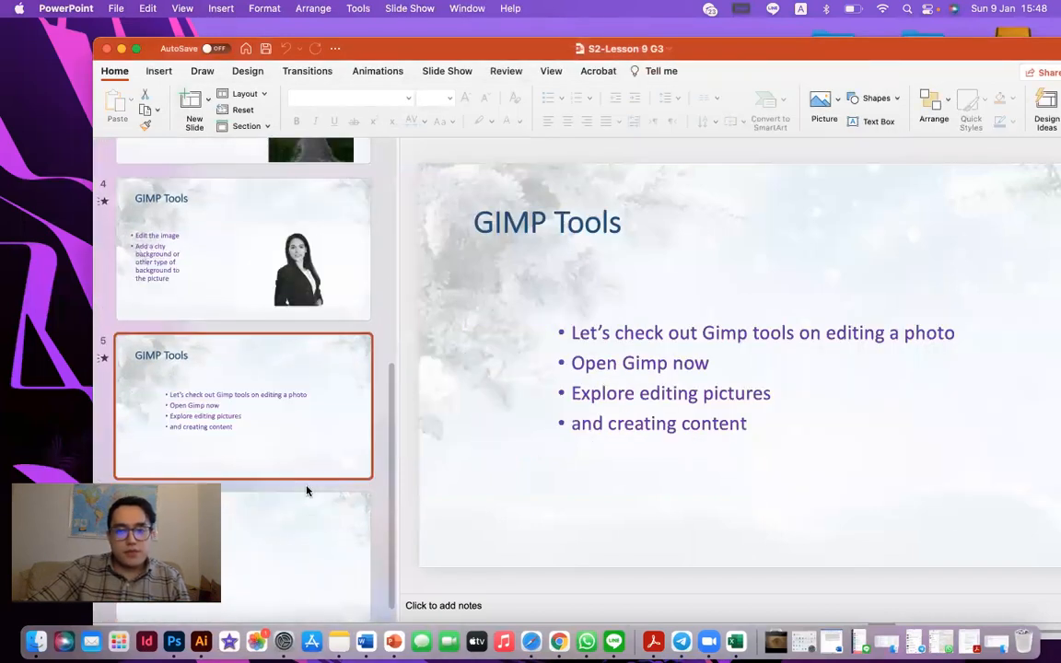
scroll(304, 489, down, 1)
click(300, 483)
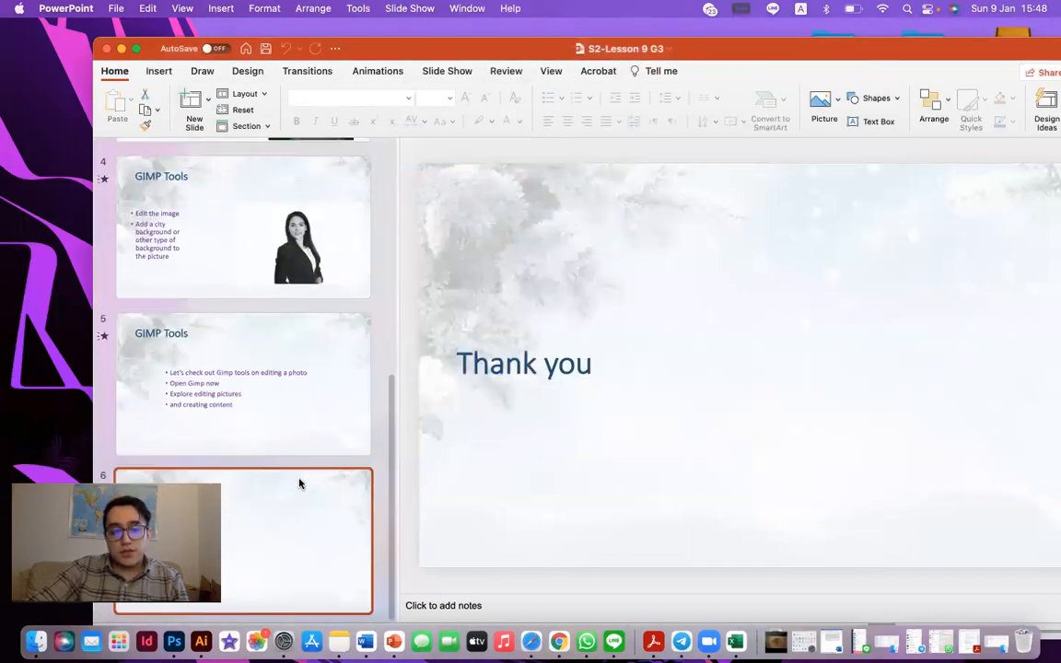
click(135, 49)
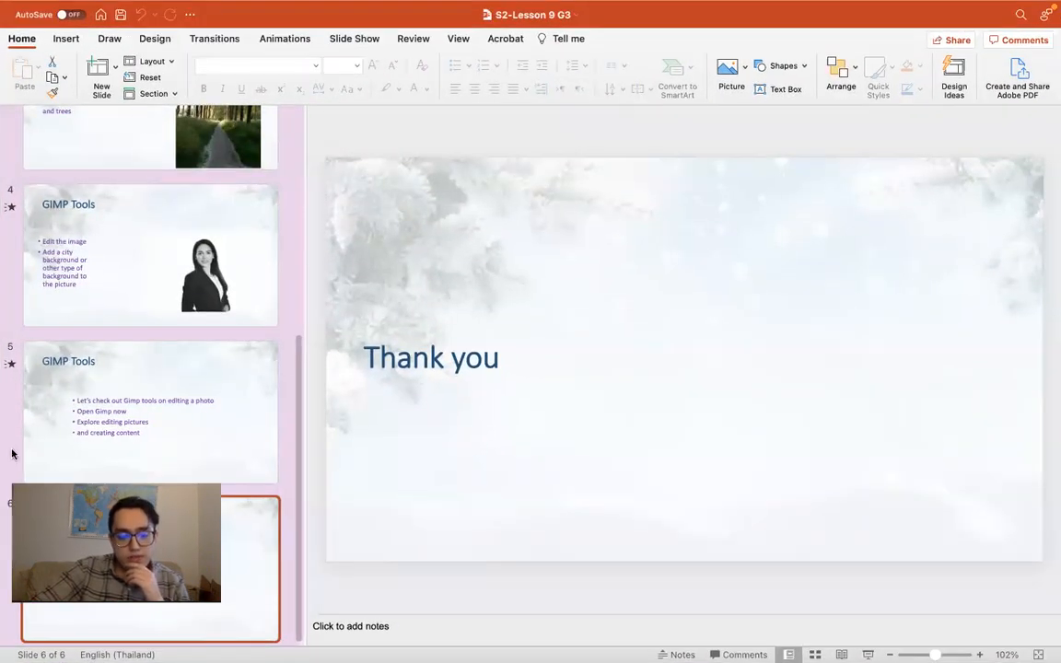
drag(219, 475, 237, 453)
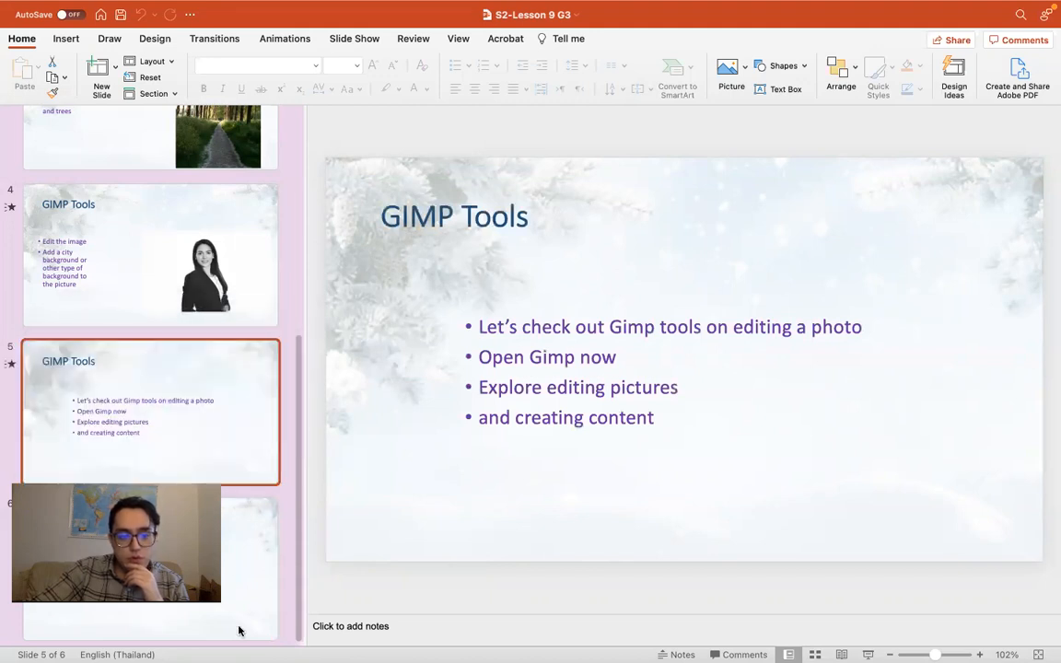